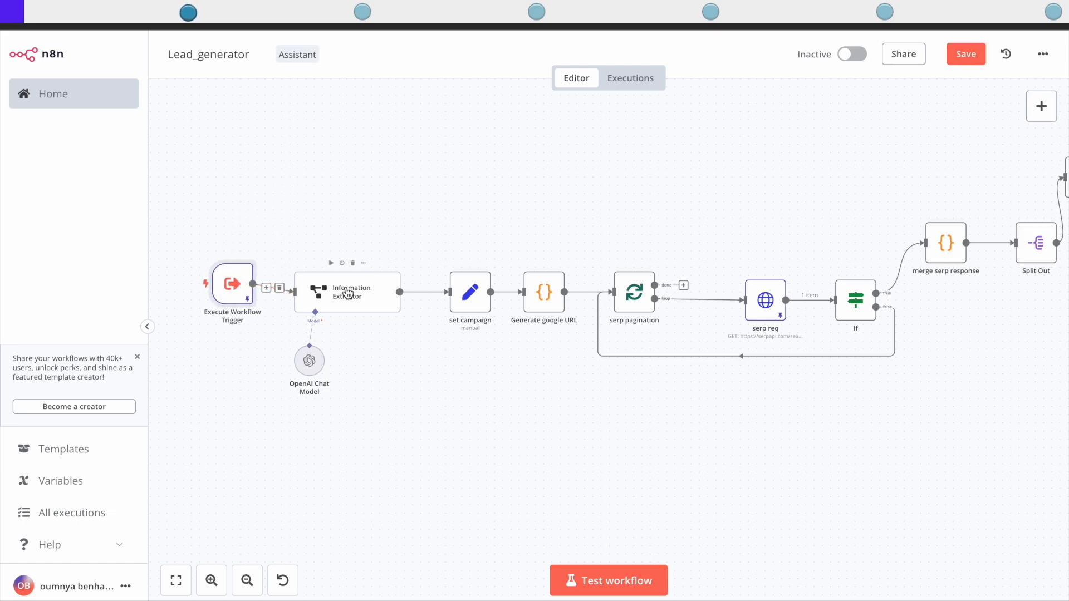
- Look over the If node's actions and search the node panel for 'goog' without adding a node
{"action": "scroll", "coordinate": [838, 299], "scroll_direction": "down", "scroll_amount": 3}
{"action": "right_click", "coordinate": [837, 300]}
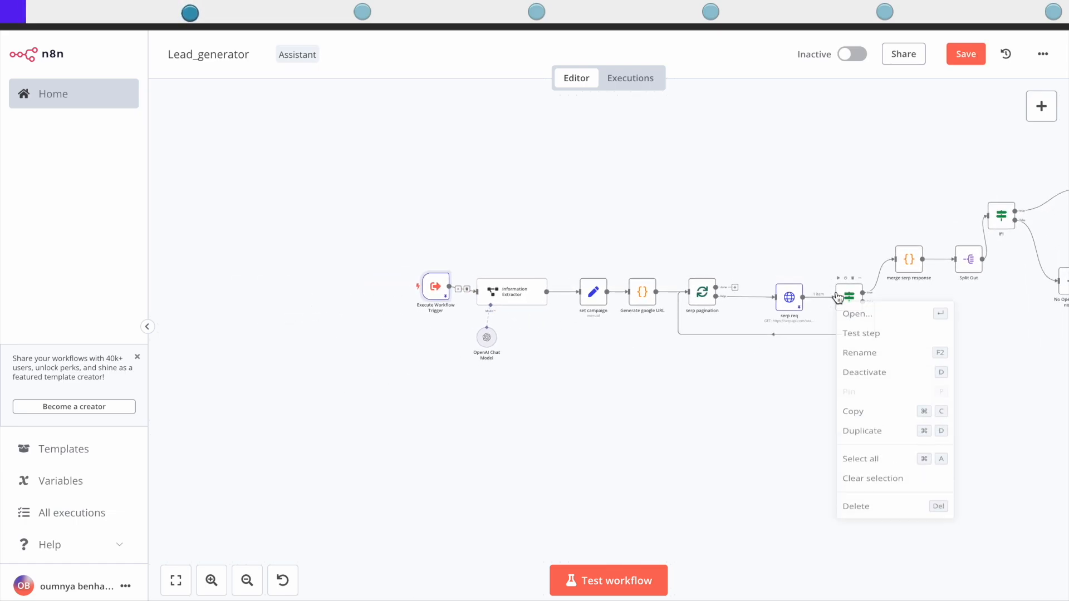
{"action": "left_click", "coordinate": [778, 391]}
{"action": "left_click", "coordinate": [1040, 106]}
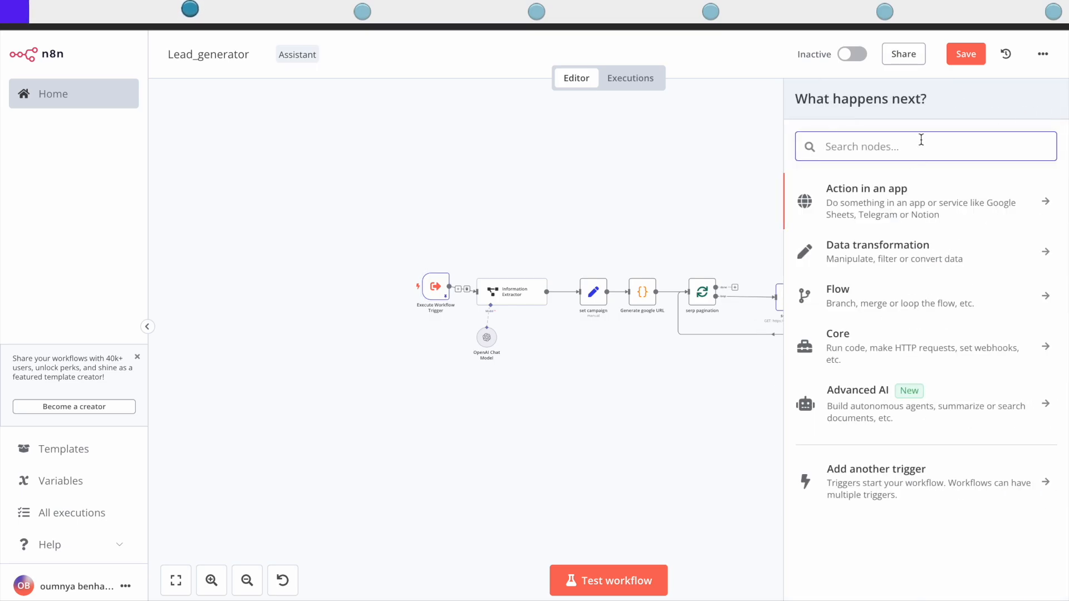
{"action": "type", "text": "goog"}
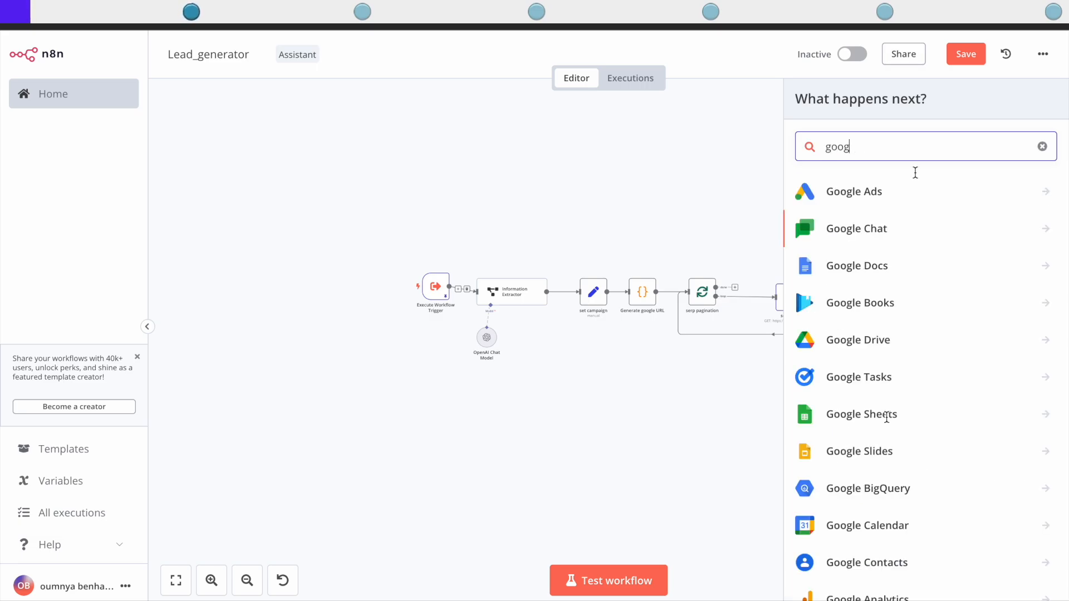
{"action": "scroll", "coordinate": [884, 490], "scroll_direction": "down", "scroll_amount": 10}
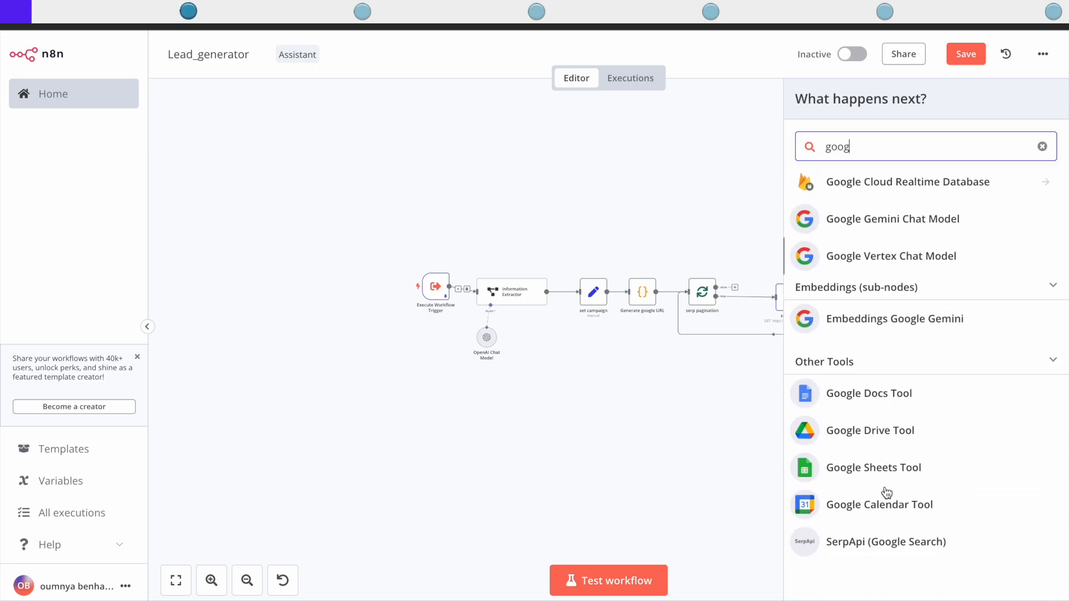
{"action": "scroll", "coordinate": [886, 492], "scroll_direction": "up", "scroll_amount": 10}
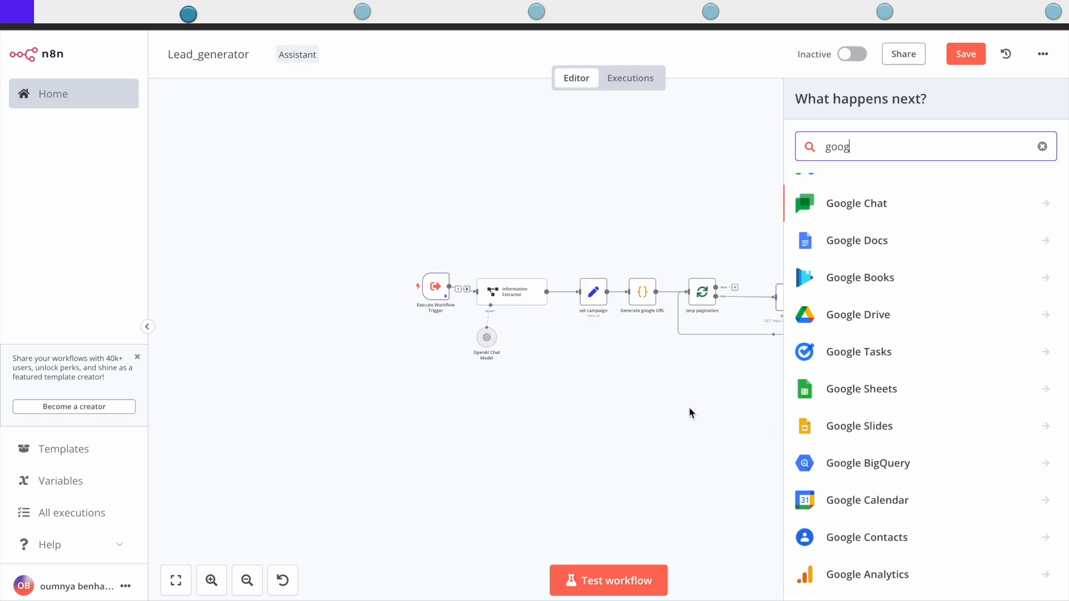
{"action": "left_click", "coordinate": [643, 412]}
{"action": "scroll", "coordinate": [596, 438], "scroll_direction": "down", "scroll_amount": 5}
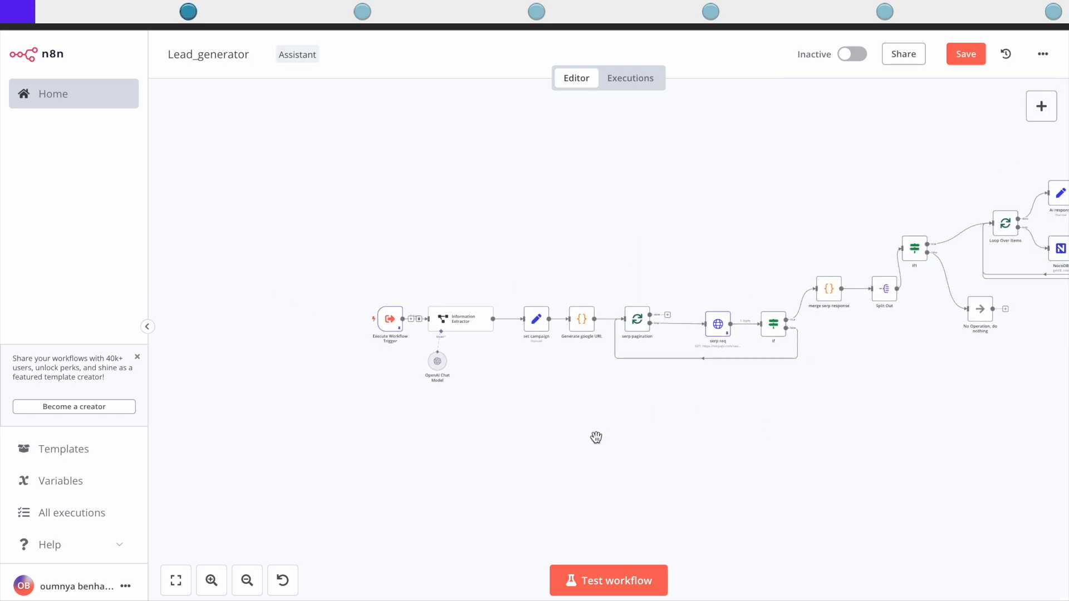
{"action": "scroll", "coordinate": [703, 440], "scroll_direction": "right", "scroll_amount": 3}
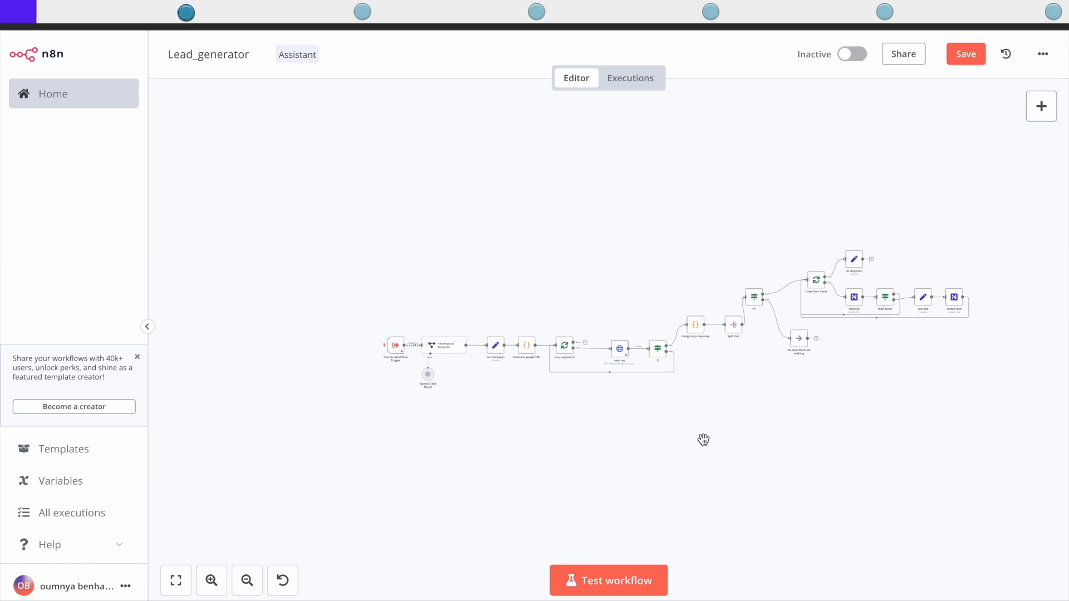
- Open the Executions tab and scroll through the workflow's past runs
{"action": "left_click", "coordinate": [622, 88]}
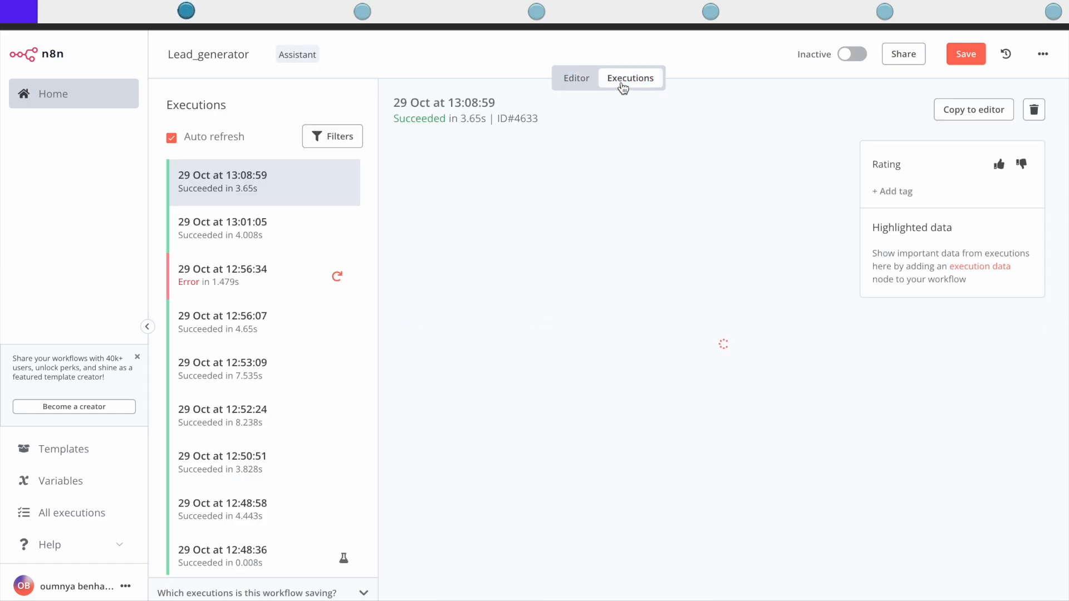
{"action": "scroll", "coordinate": [277, 404], "scroll_direction": "down", "scroll_amount": 6}
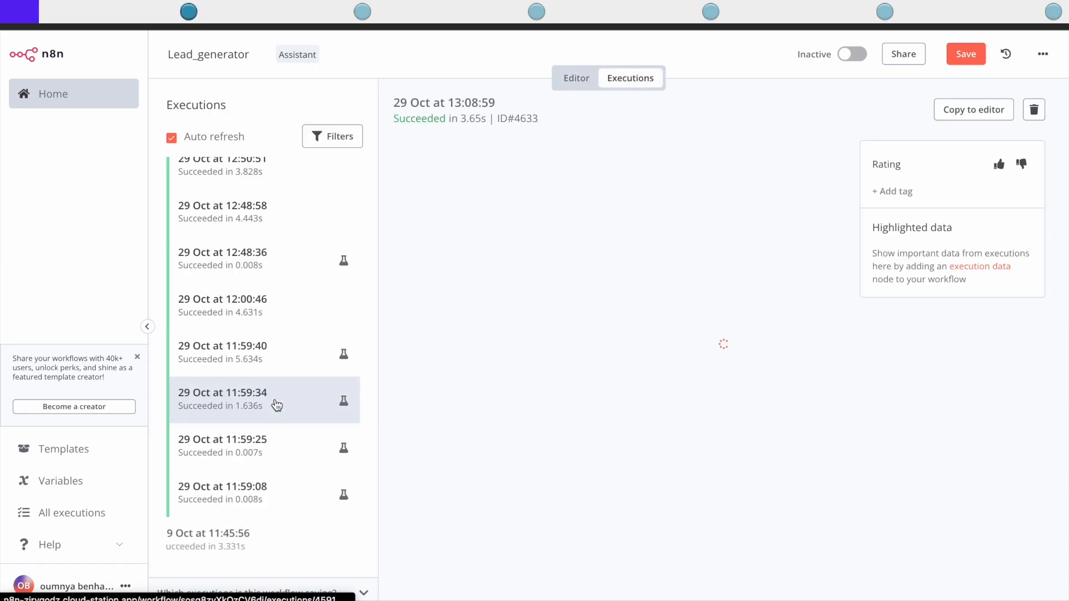
{"action": "scroll", "coordinate": [277, 404], "scroll_direction": "down", "scroll_amount": 10}
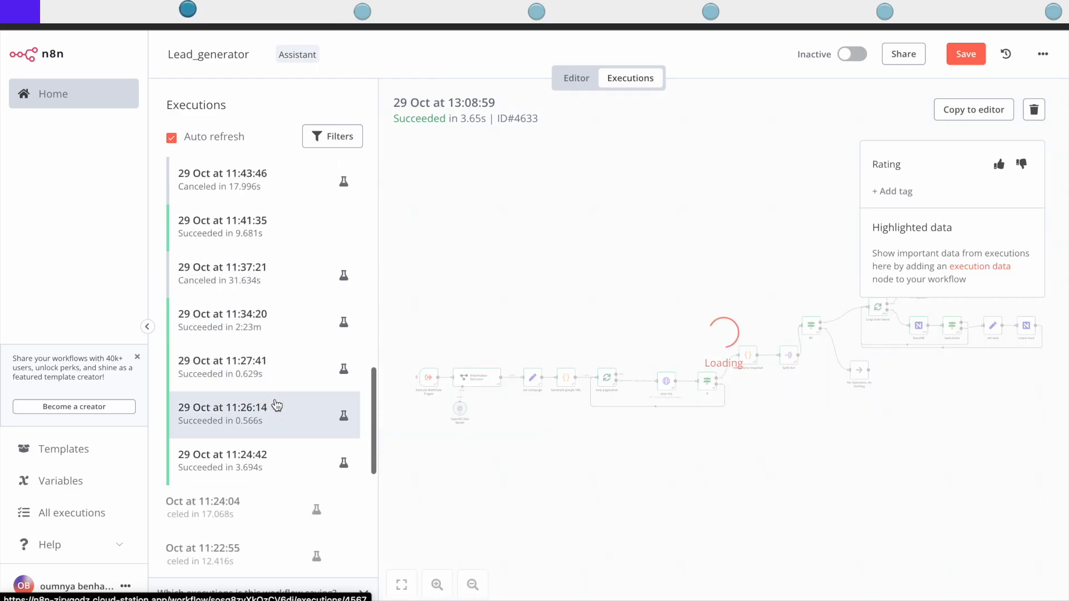
{"action": "scroll", "coordinate": [277, 405], "scroll_direction": "up", "scroll_amount": 15}
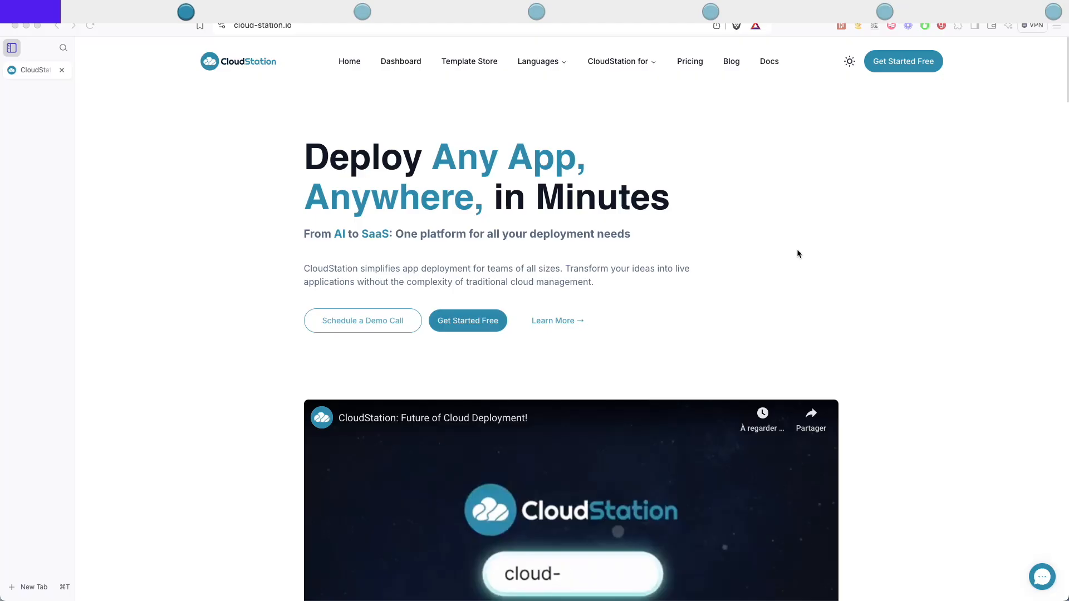
- Sign in to CloudStation with a Google account, allowing the required cookies
{"action": "left_click", "coordinate": [914, 66]}
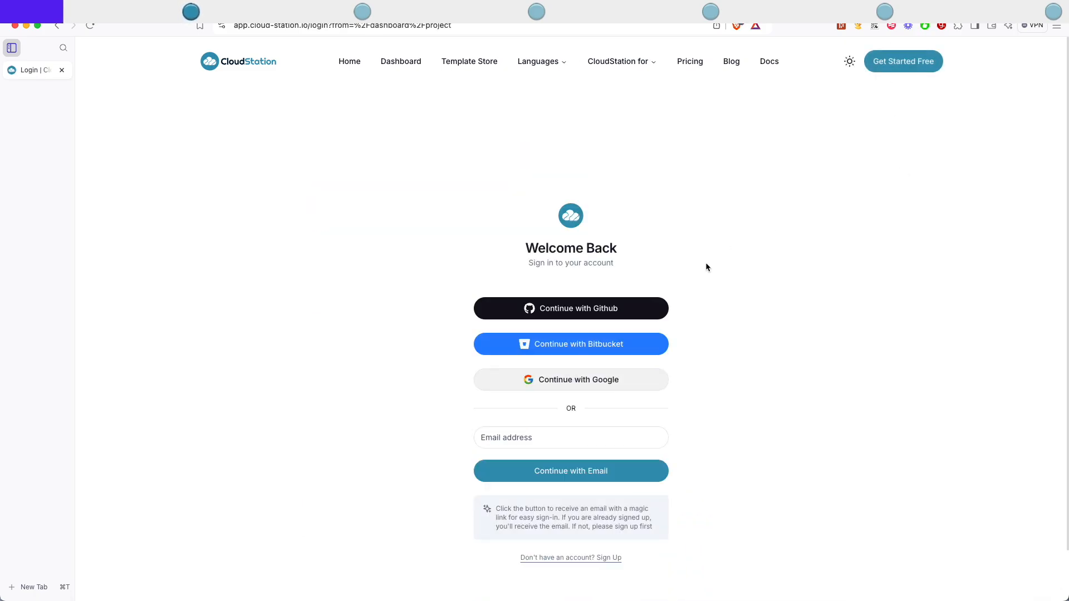
{"action": "left_click", "coordinate": [546, 379]}
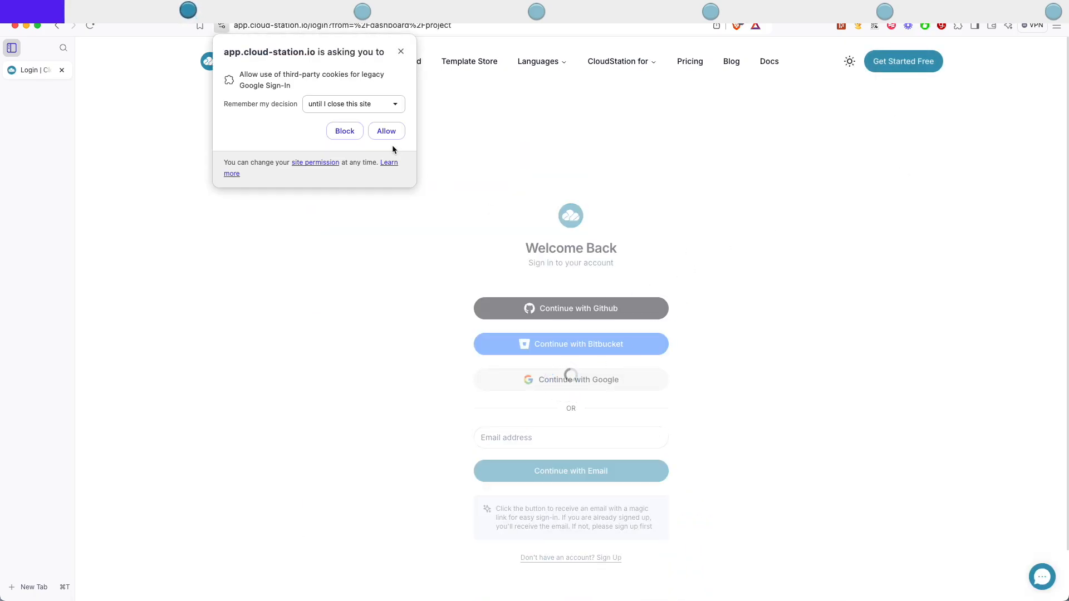
{"action": "left_click", "coordinate": [386, 132]}
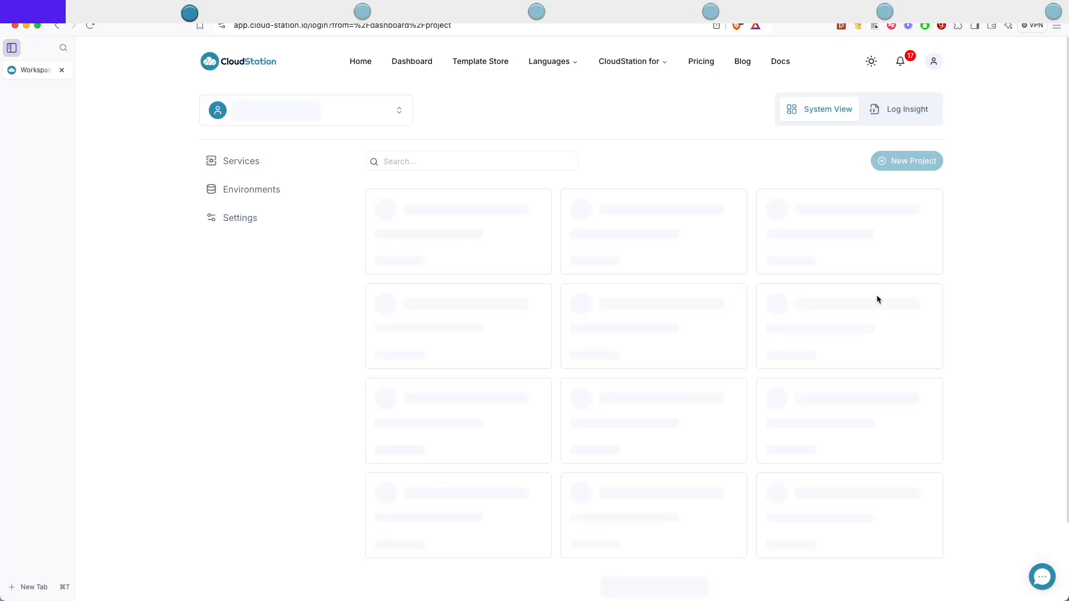
- Create a new project named N8N
{"action": "left_click", "coordinate": [913, 163]}
{"action": "type", "text": "N8N"}
{"action": "left_click", "coordinate": [704, 406]}
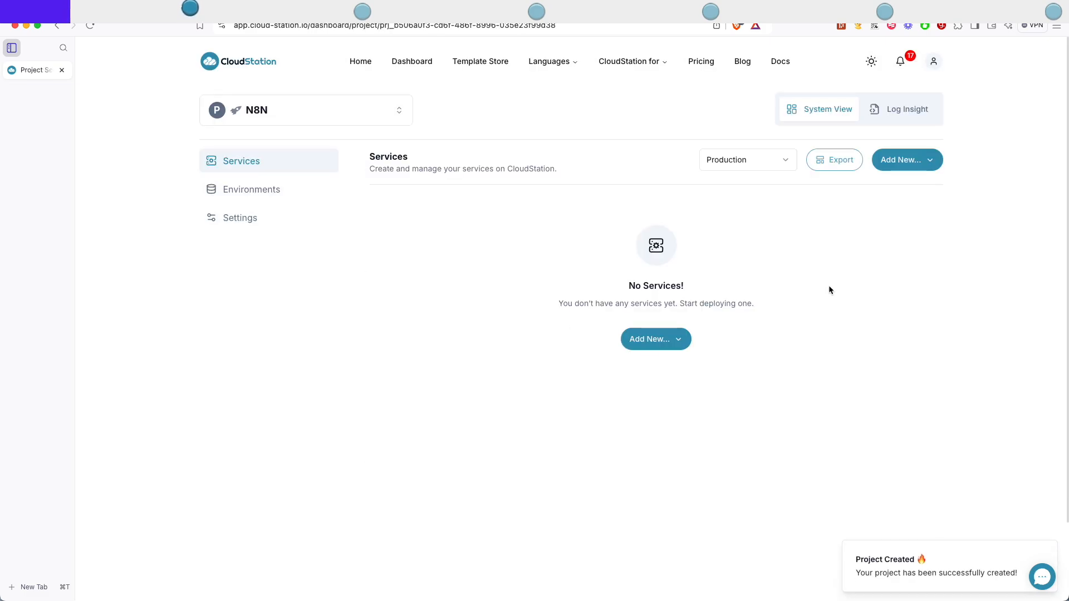
- Deploy the N8N Light template as a new service in the eu-central region
{"action": "left_click", "coordinate": [674, 339]}
{"action": "left_click", "coordinate": [648, 409]}
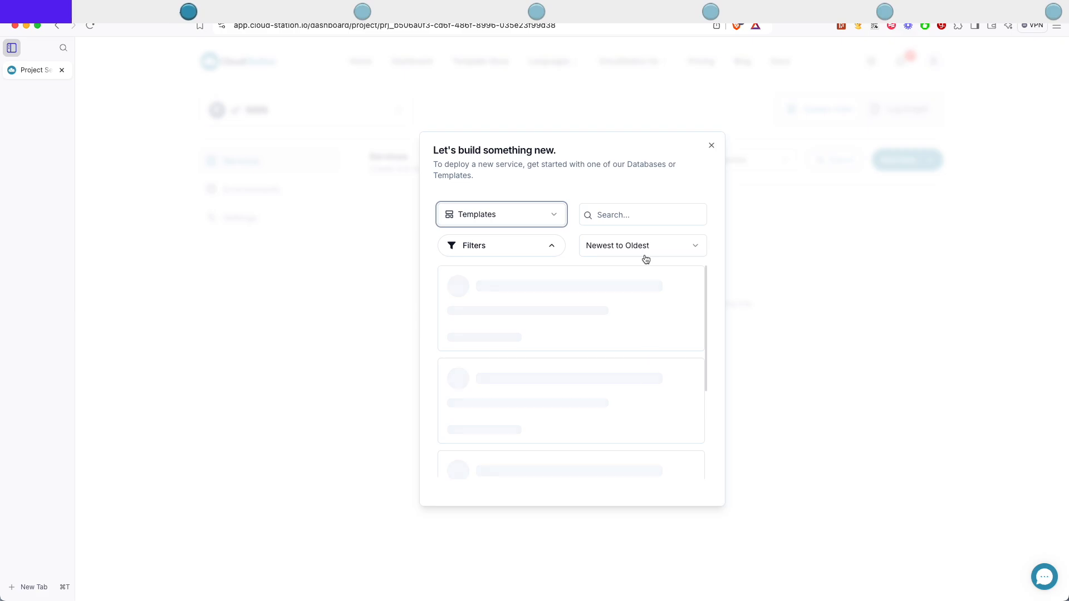
{"action": "left_click", "coordinate": [619, 214]}
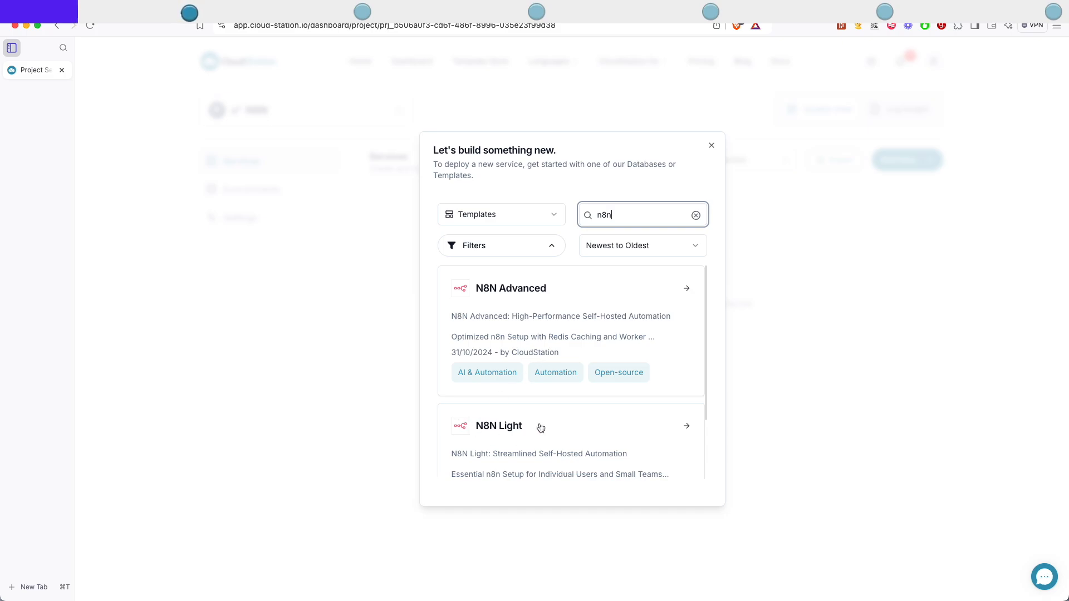
{"action": "scroll", "coordinate": [540, 427], "scroll_direction": "down", "scroll_amount": 2}
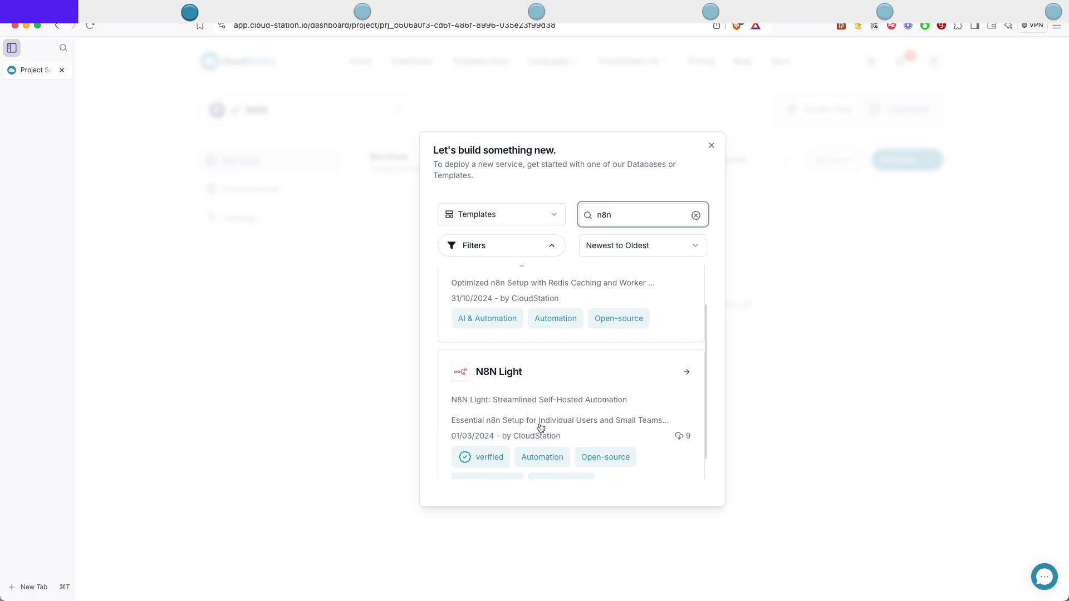
{"action": "left_click", "coordinate": [612, 388]}
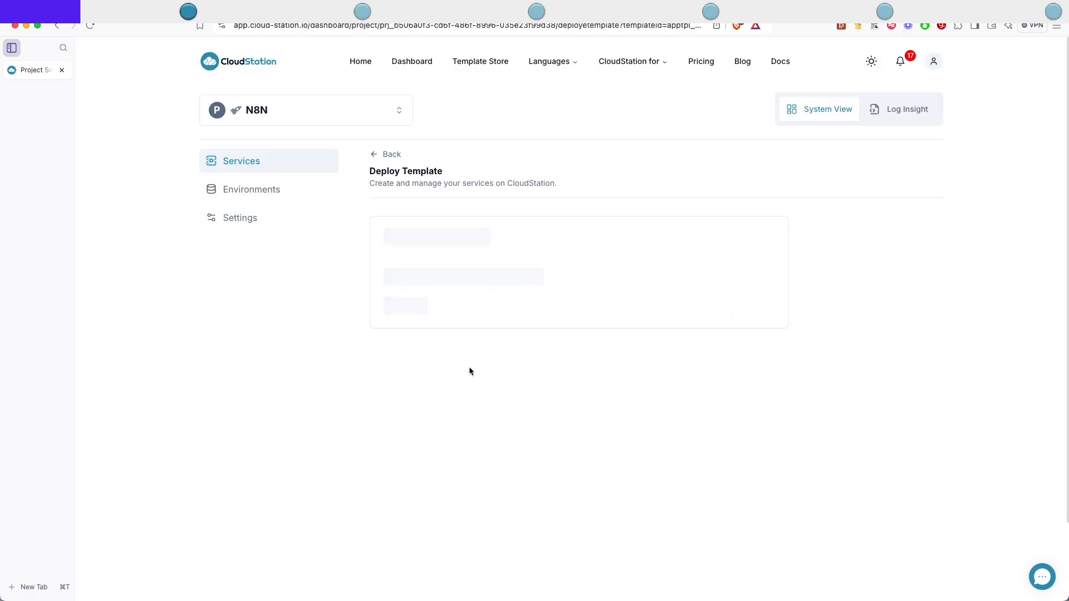
{"action": "scroll", "coordinate": [468, 368], "scroll_direction": "down", "scroll_amount": 10}
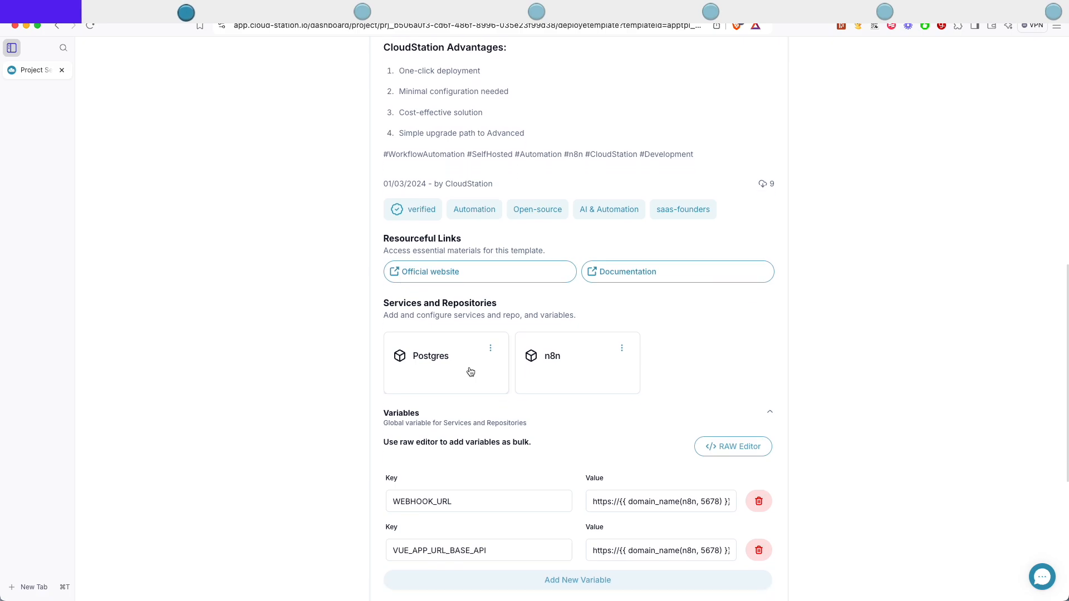
{"action": "scroll", "coordinate": [471, 371], "scroll_direction": "down", "scroll_amount": 6}
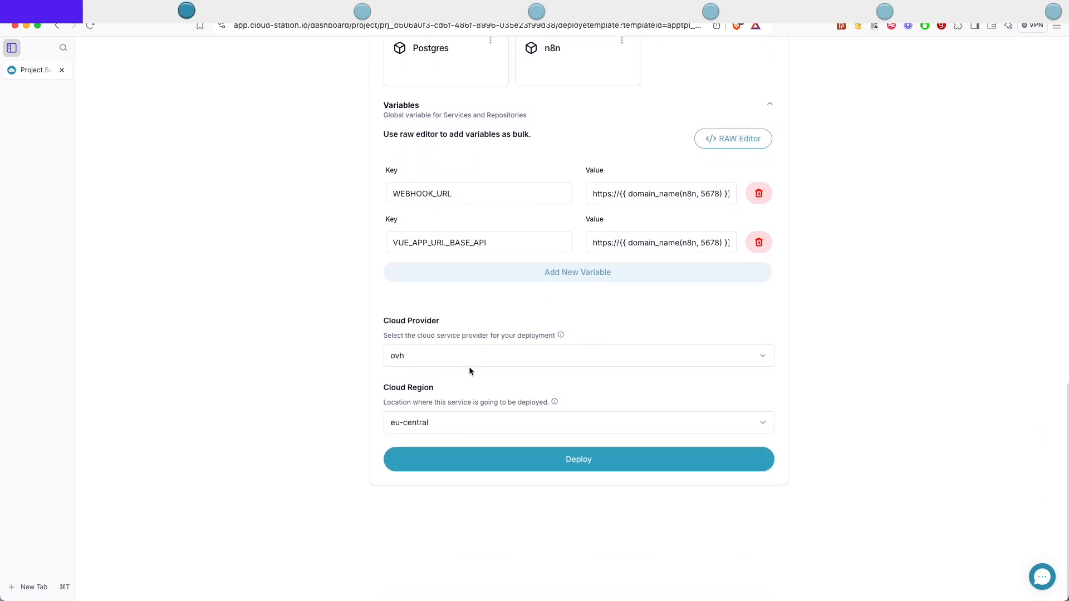
{"action": "left_click", "coordinate": [438, 427]}
{"action": "left_click", "coordinate": [427, 446]}
{"action": "left_click", "coordinate": [518, 460]}
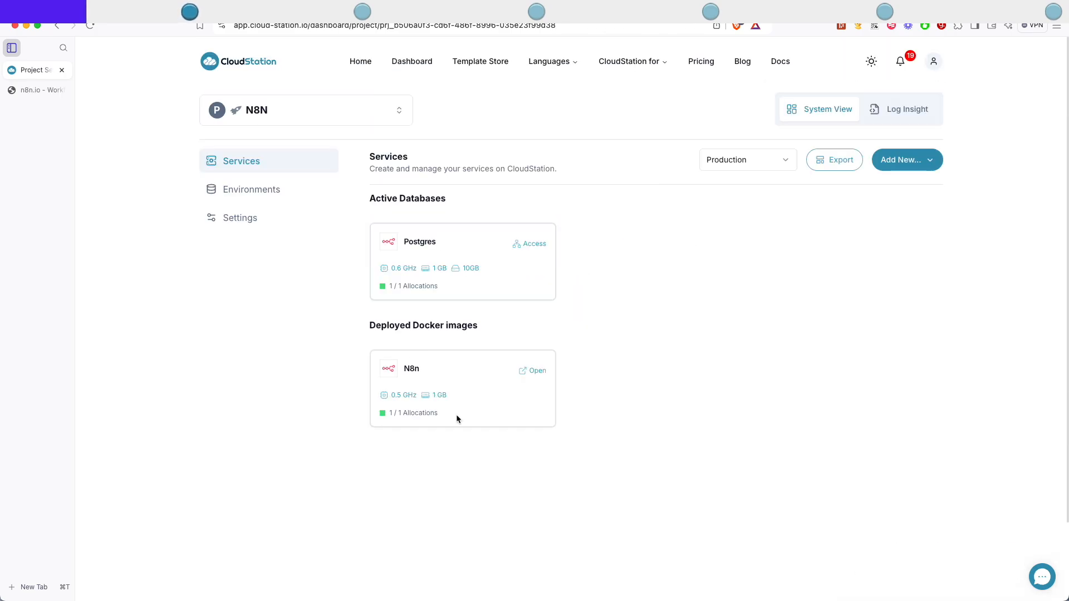
- Open the deployed n8n instance through its service subdomain and close the old n8n.io tab
{"action": "left_click", "coordinate": [415, 363]}
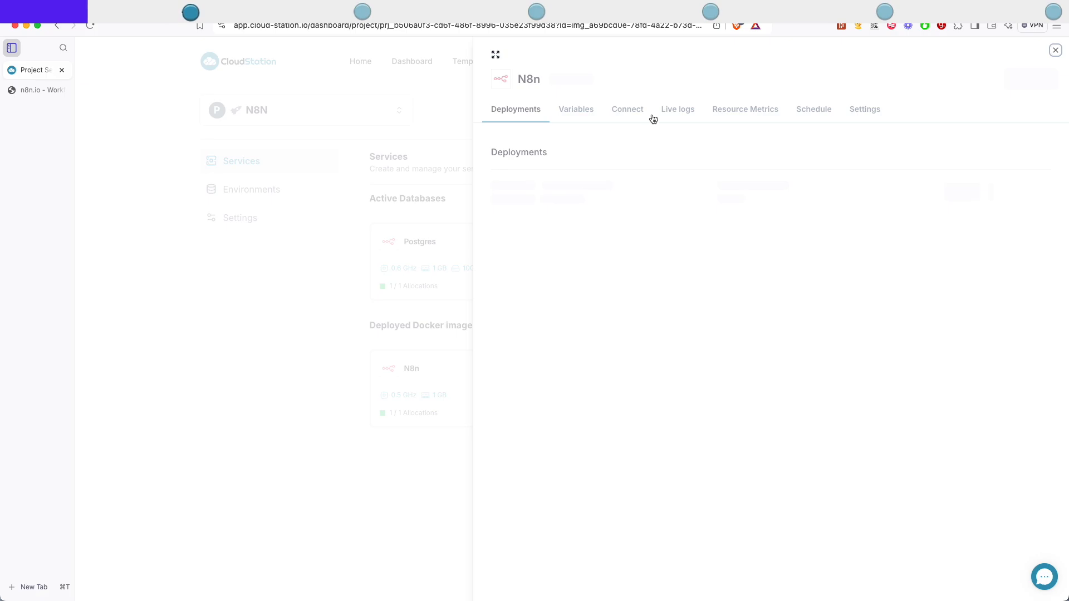
{"action": "left_click", "coordinate": [627, 112]}
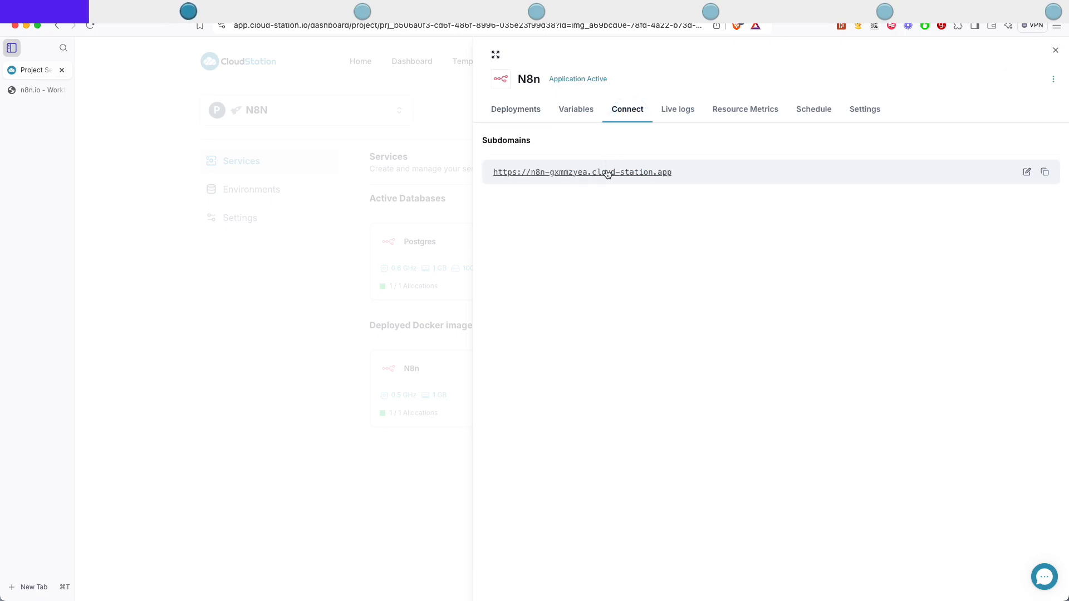
{"action": "left_click", "coordinate": [606, 172]}
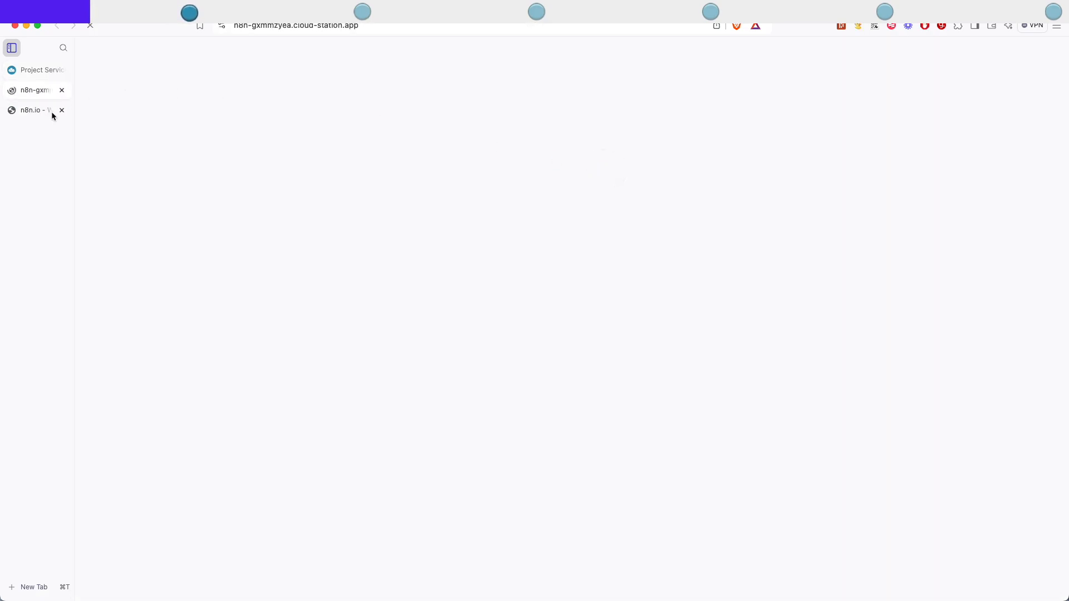
{"action": "left_click", "coordinate": [62, 110]}
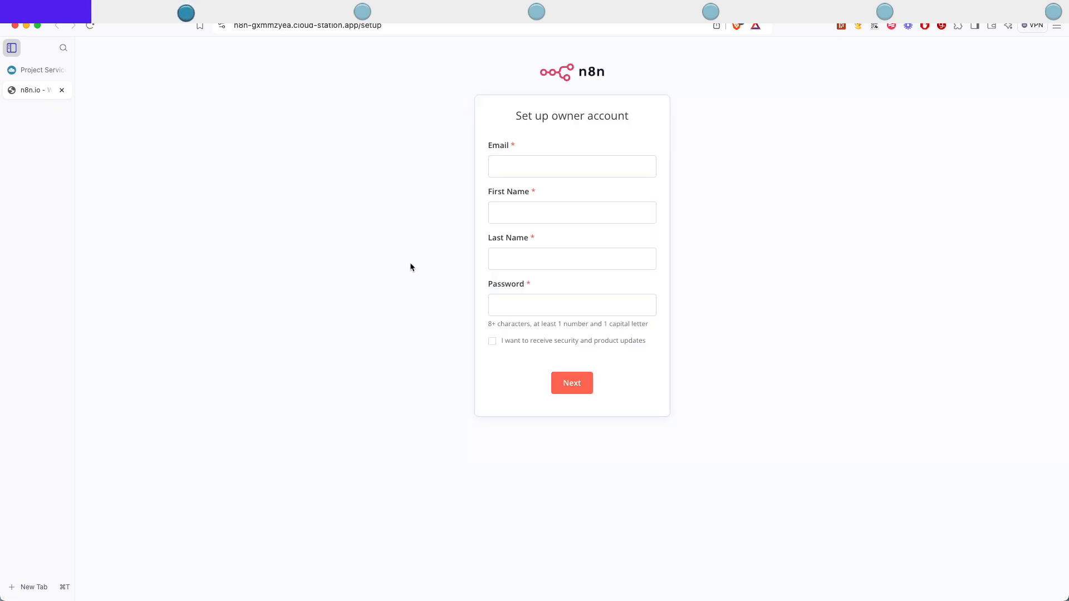
- Submit the Let's Connect form with the message 'process is mostly manual looking to automate it'
{"action": "left_click", "coordinate": [552, 168]}
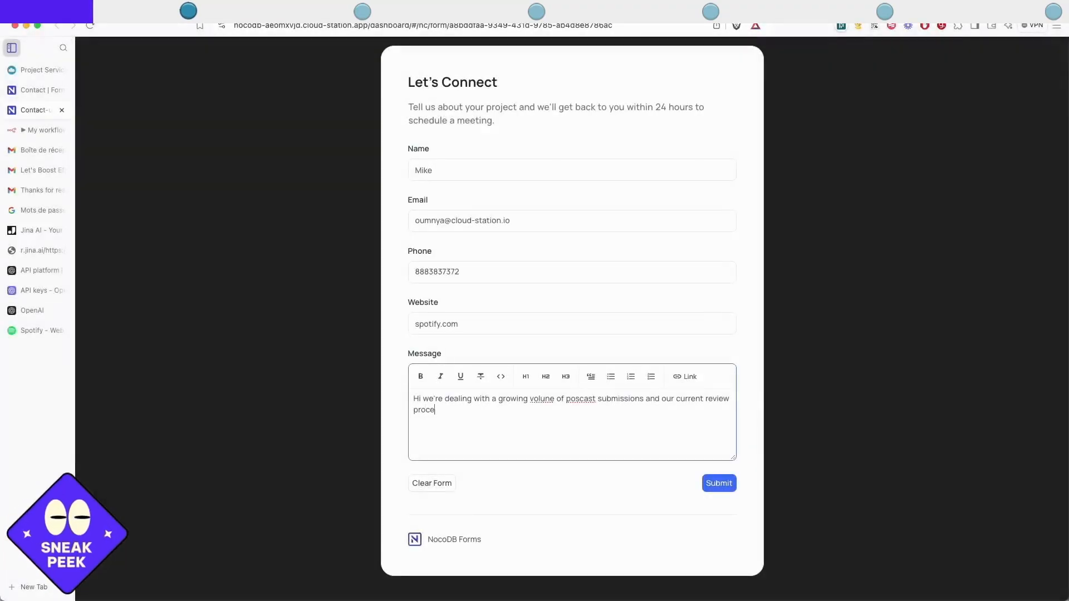
{"action": "type", "text": "process is mostly manual looking to automate it"}
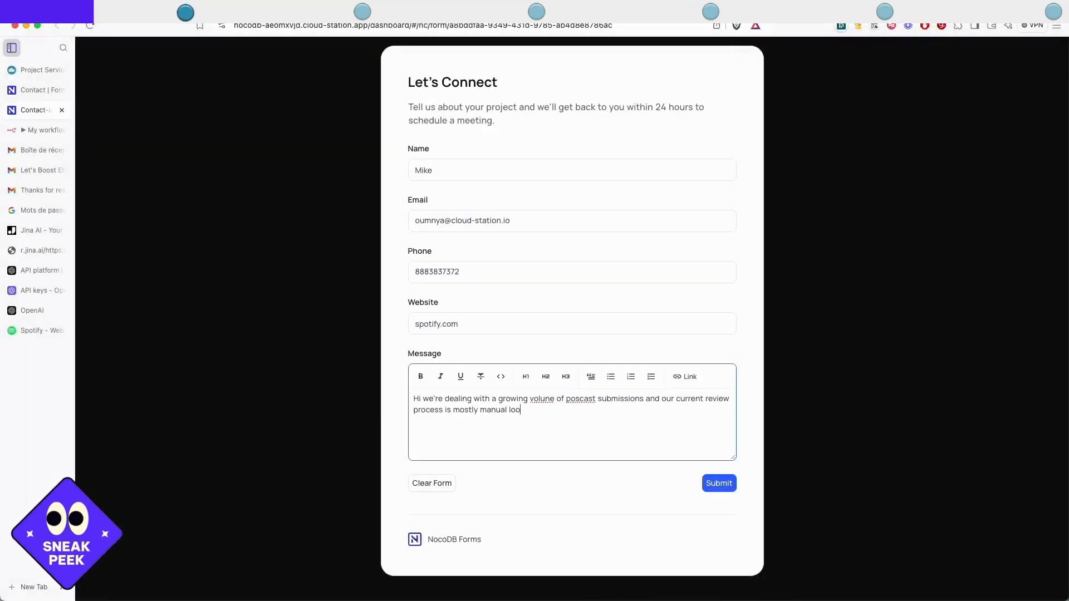
{"action": "left_click", "coordinate": [715, 483]}
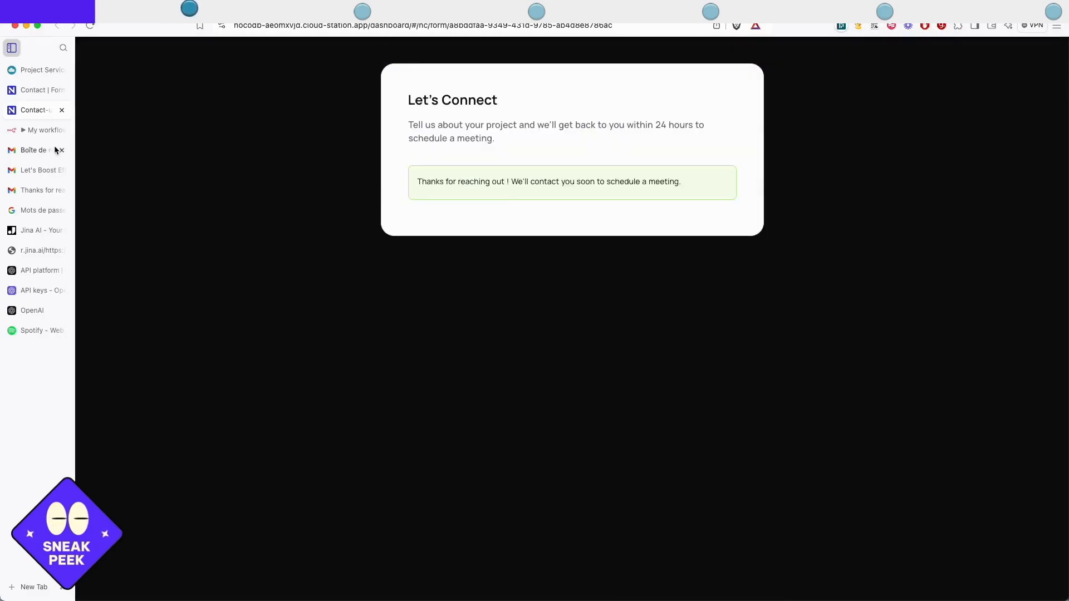
- In Gmail, open the 'Thanks for reaching out!' reply, expand its greeting, then return and refresh the inbox
{"action": "left_click", "coordinate": [36, 151]}
{"action": "left_click", "coordinate": [306, 87]}
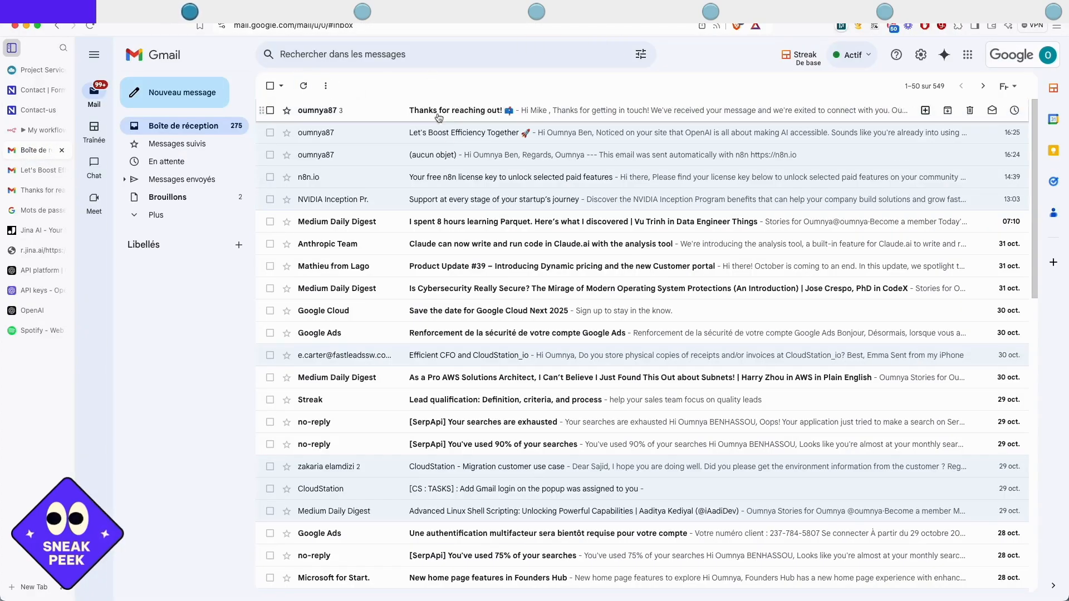
{"action": "left_click", "coordinate": [441, 114]}
{"action": "left_click", "coordinate": [302, 306]}
{"action": "left_click_drag", "start_coordinate": [296, 291], "coordinate": [324, 291]}
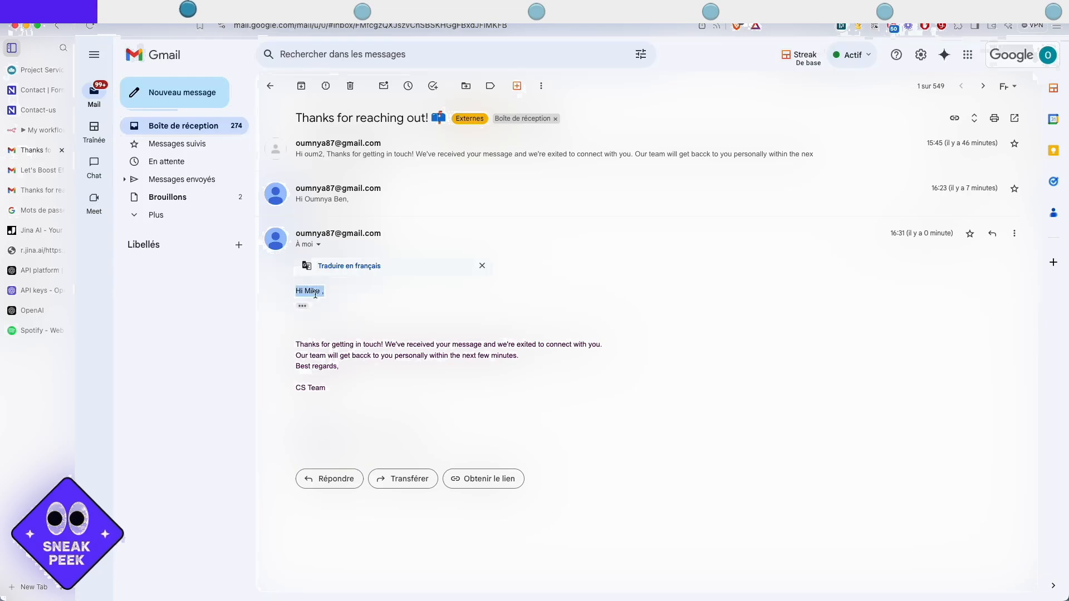
{"action": "left_click", "coordinate": [280, 92]}
{"action": "left_click", "coordinate": [303, 86]}
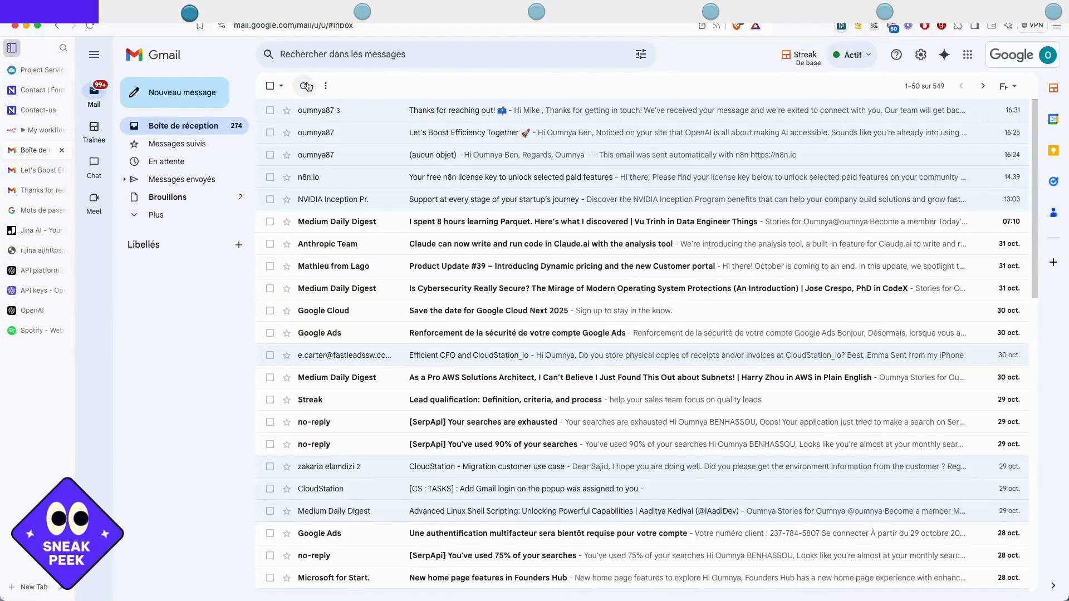
- Open the newest email in the Gmail inbox
{"action": "left_click", "coordinate": [474, 111]}
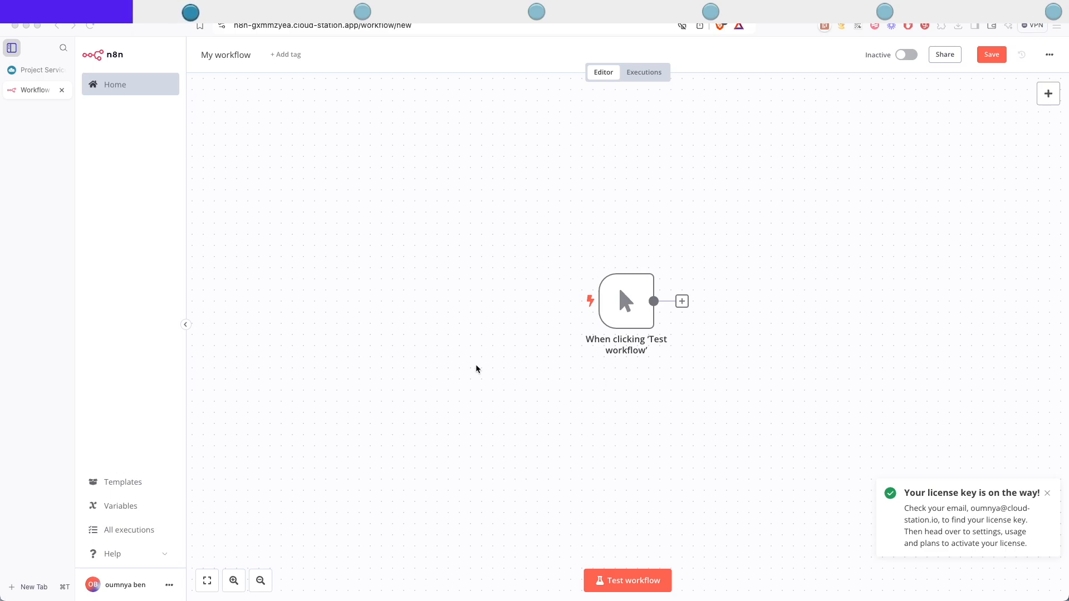
- Delete the manual trigger, add a Webhook trigger node found by searching 'web', and move it left
{"action": "left_click", "coordinate": [628, 327]}
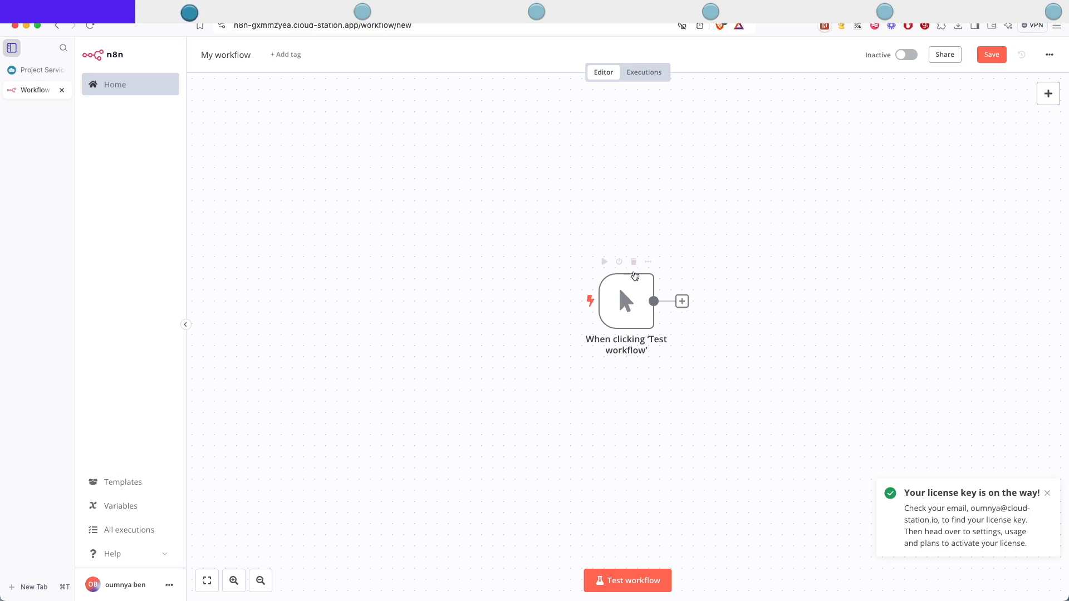
{"action": "left_click", "coordinate": [635, 263]}
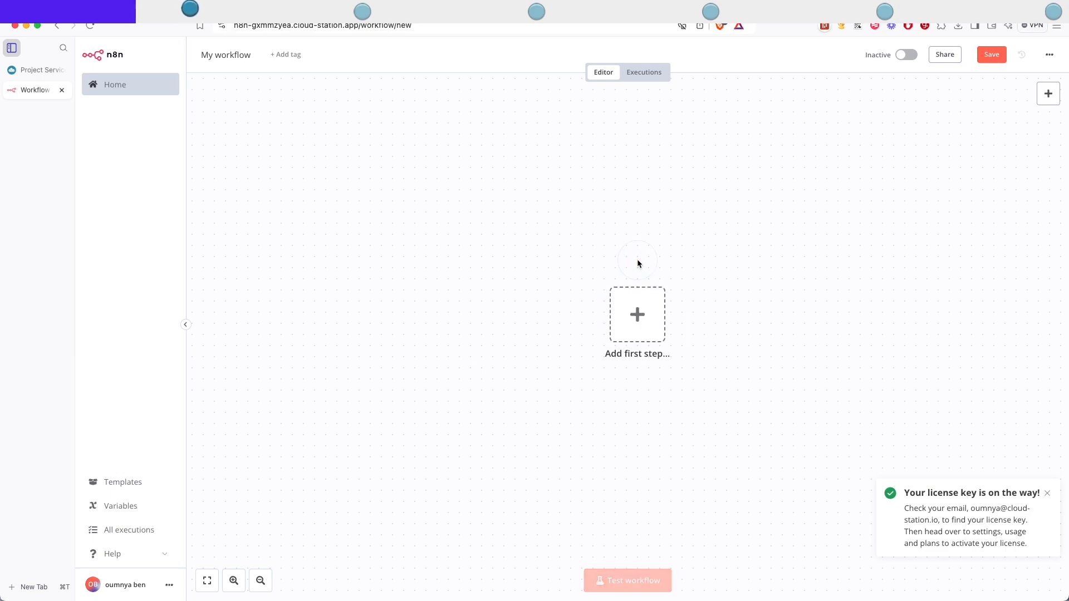
{"action": "left_click", "coordinate": [617, 325]}
{"action": "type", "text": "web"}
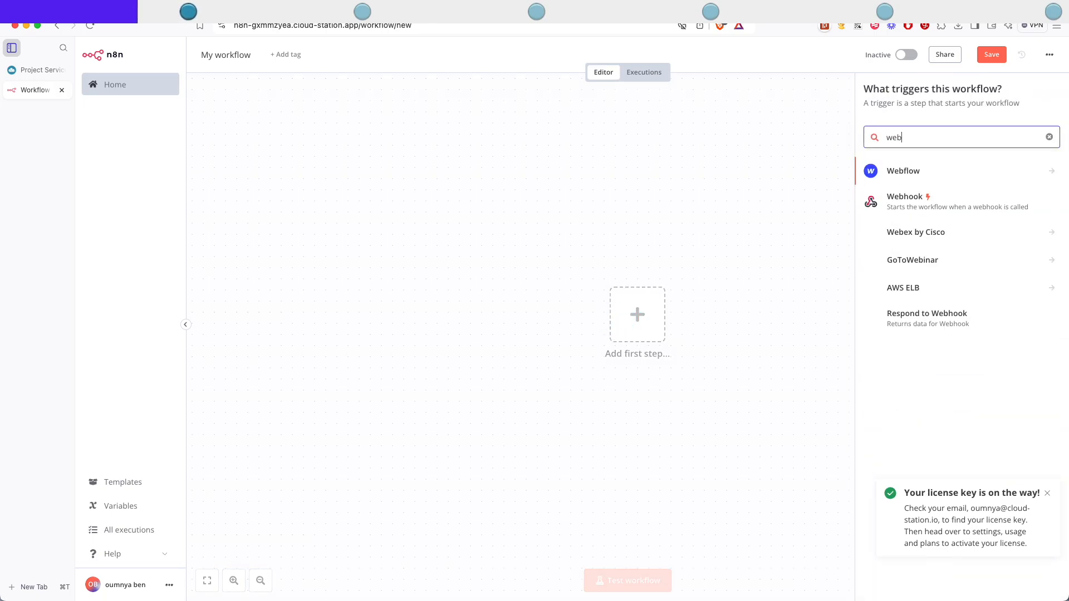
{"action": "left_click", "coordinate": [920, 199]}
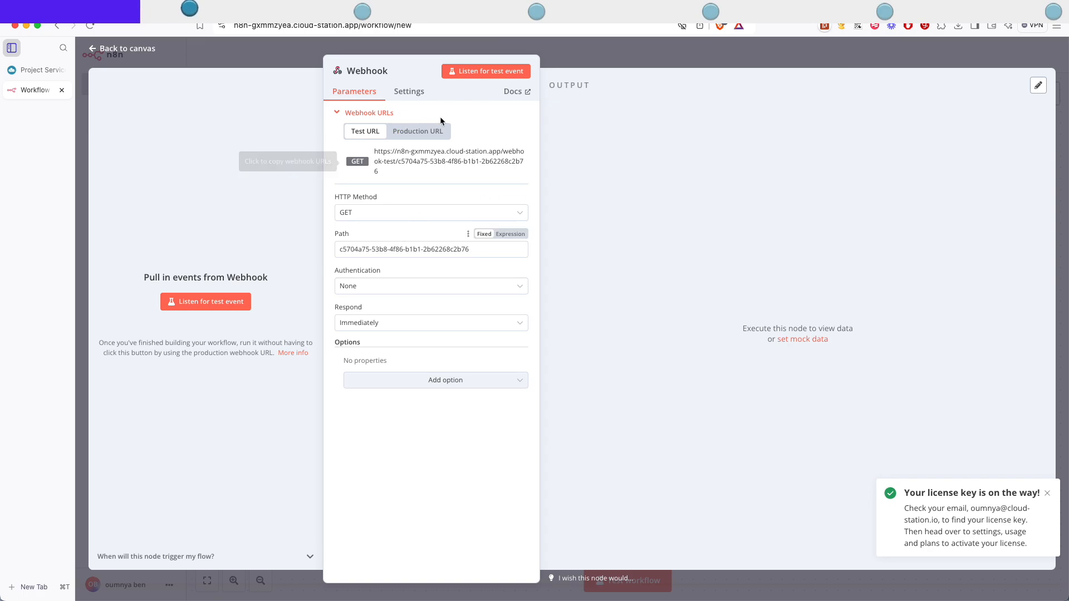
{"action": "left_click", "coordinate": [588, 60]}
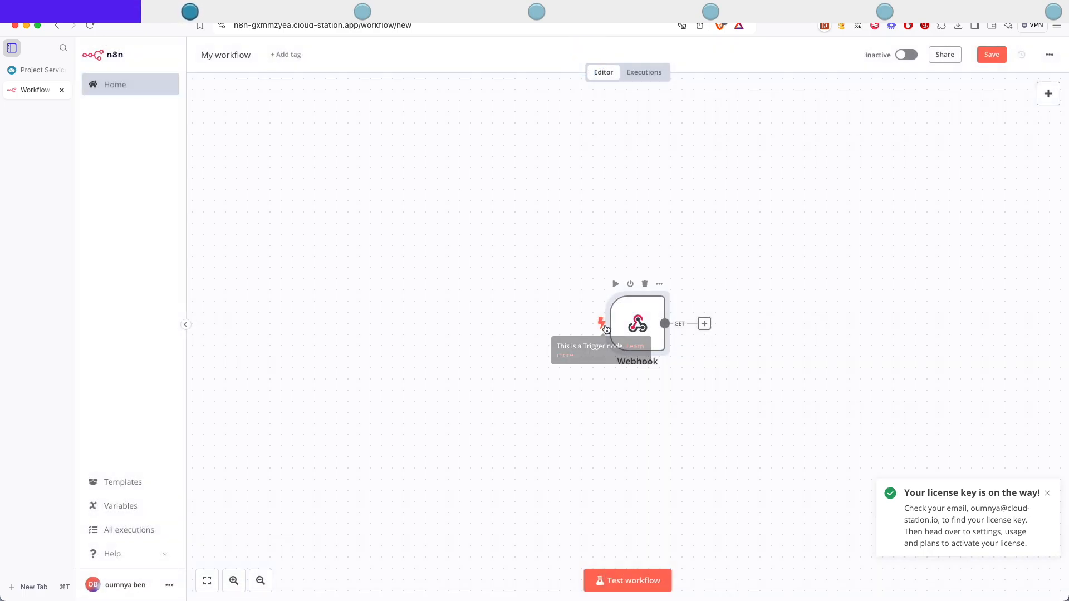
{"action": "left_click_drag", "start_coordinate": [635, 336], "coordinate": [476, 317]}
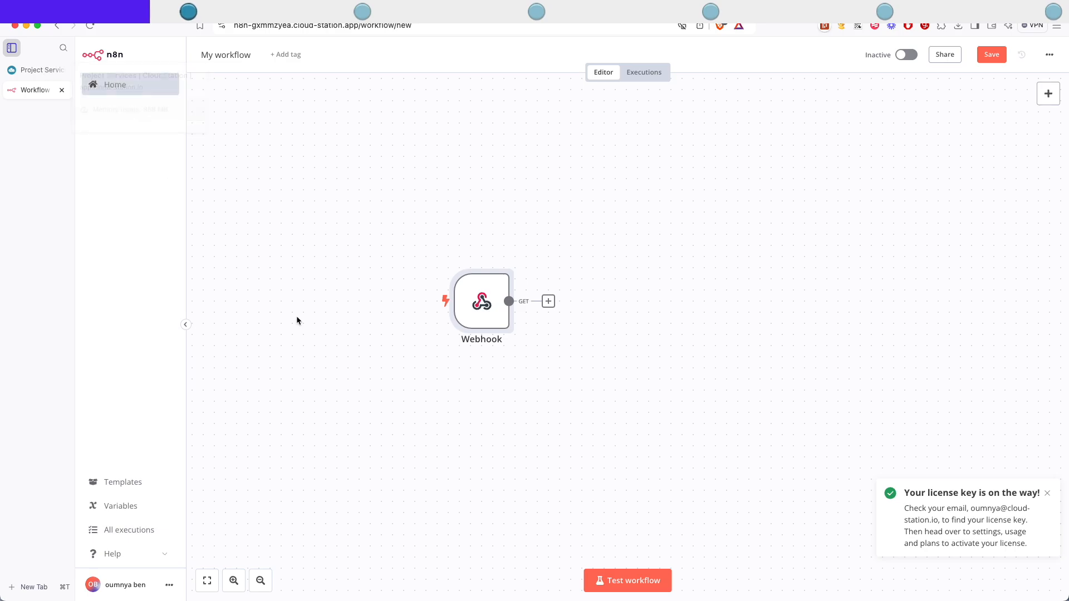
- Go to the Husky Mary project in CloudStation and open its NocoDB service in a new tab
{"action": "left_click", "coordinate": [32, 70]}
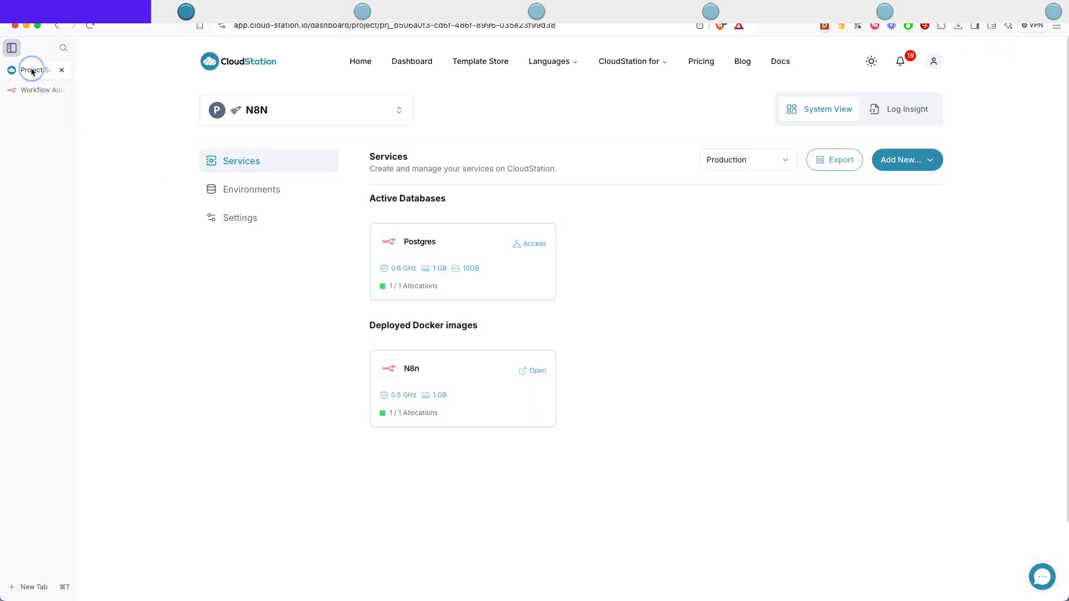
{"action": "left_click", "coordinate": [340, 120]}
{"action": "left_click", "coordinate": [463, 302]}
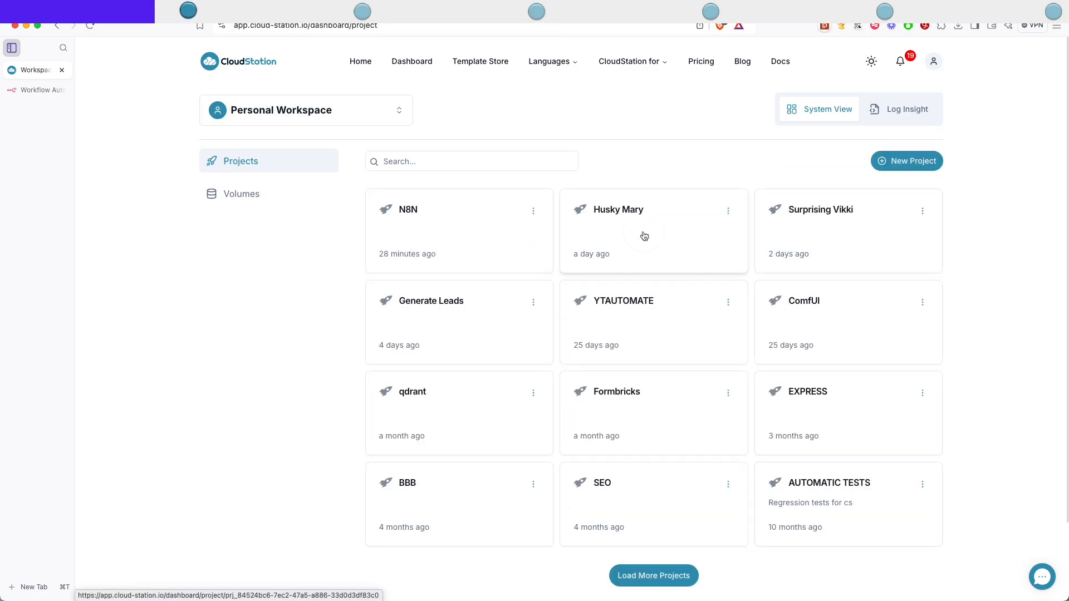
{"action": "left_click", "coordinate": [629, 214]}
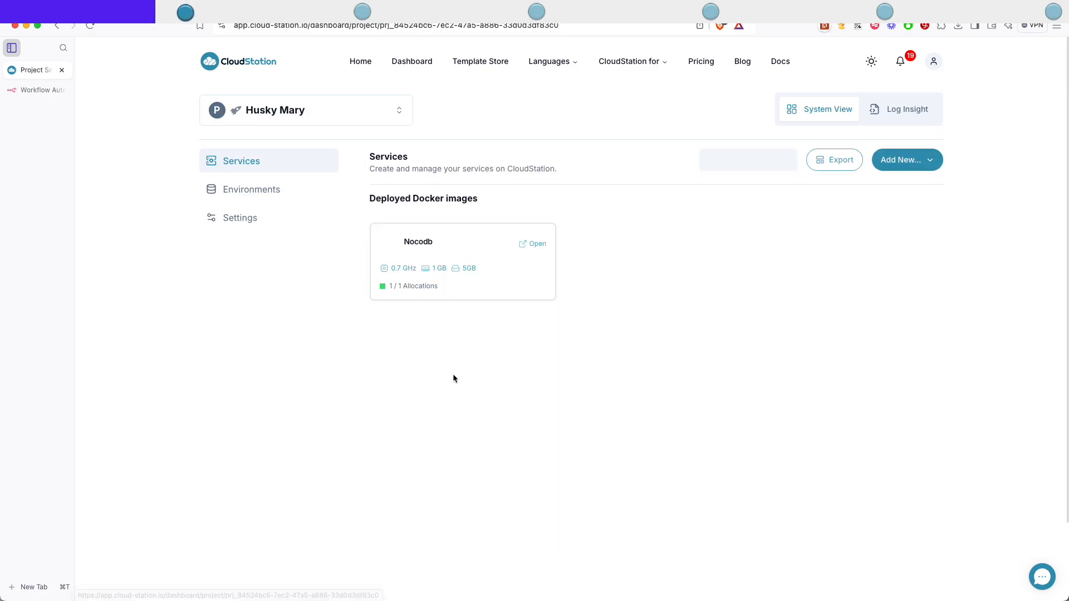
{"action": "left_click", "coordinate": [531, 249]}
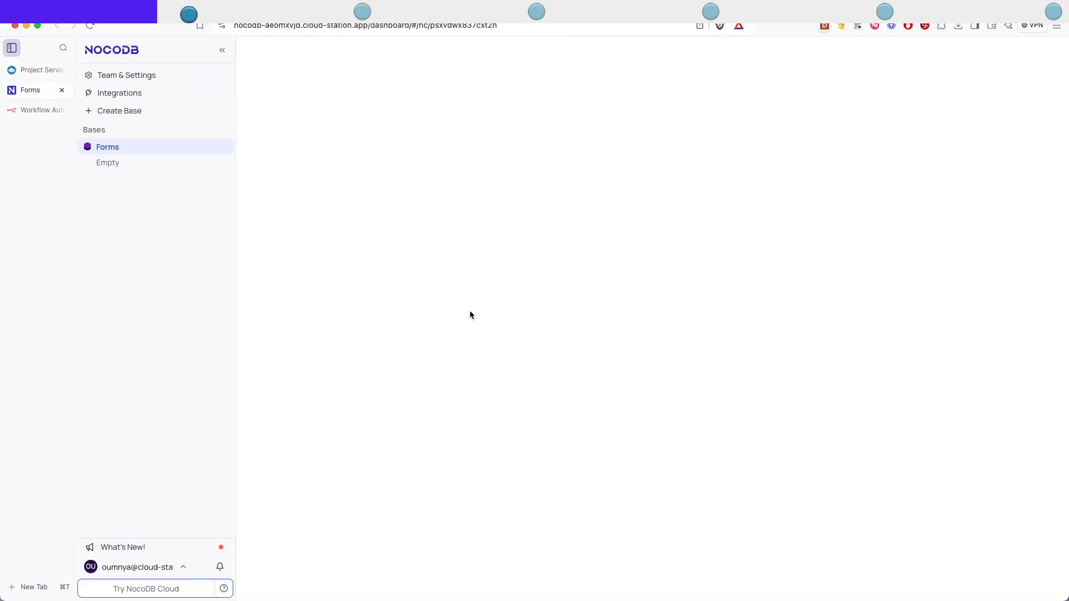
- Open the Contact table's Contact-us form view and show its Share settings
{"action": "left_click", "coordinate": [305, 237]}
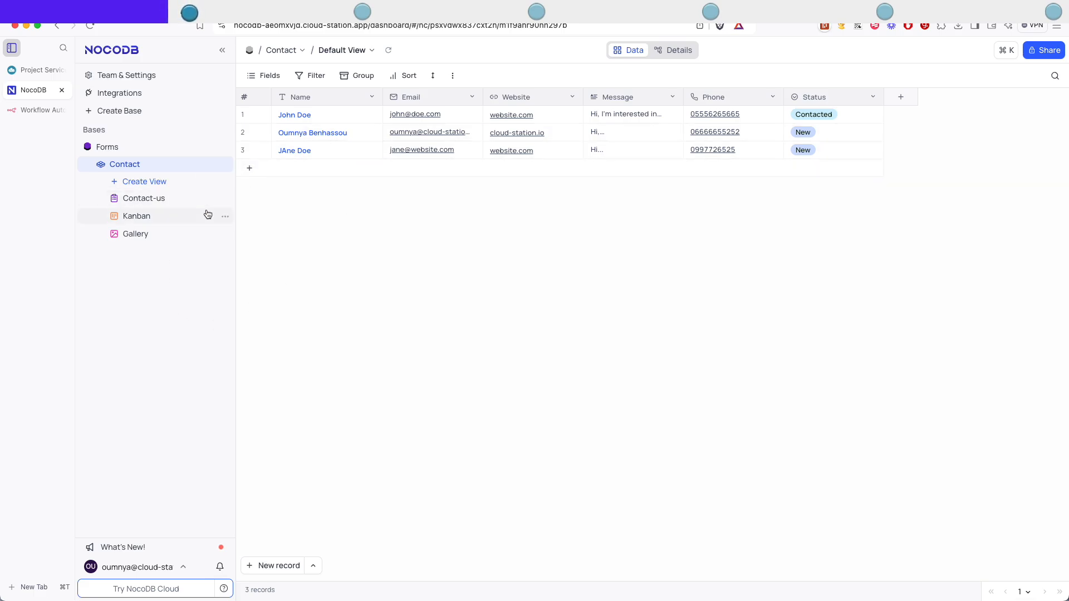
{"action": "left_click", "coordinate": [146, 199]}
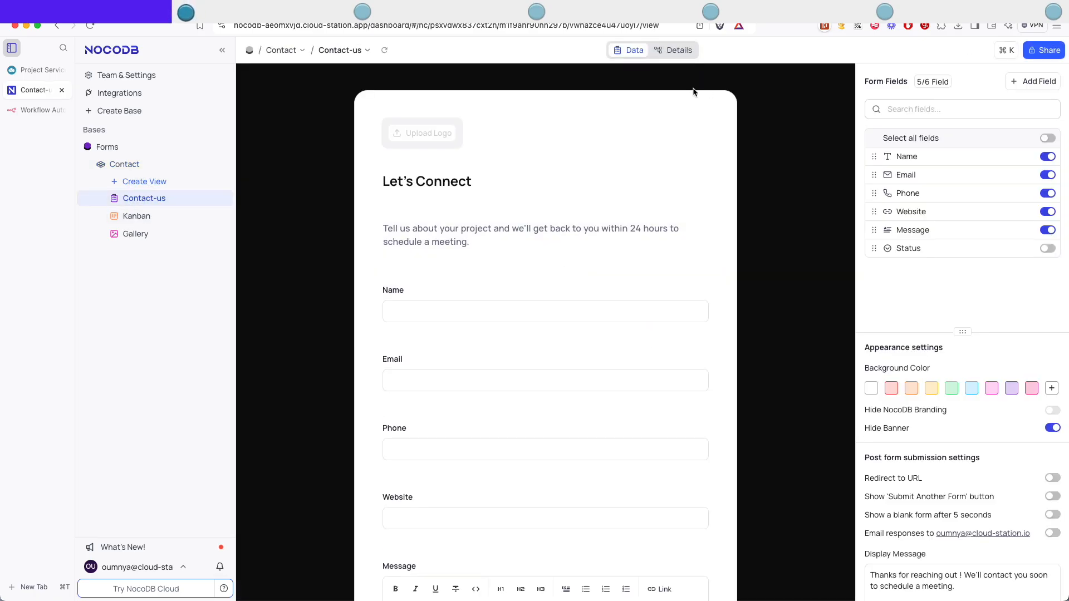
{"action": "scroll", "coordinate": [581, 270], "scroll_direction": "down", "scroll_amount": 4}
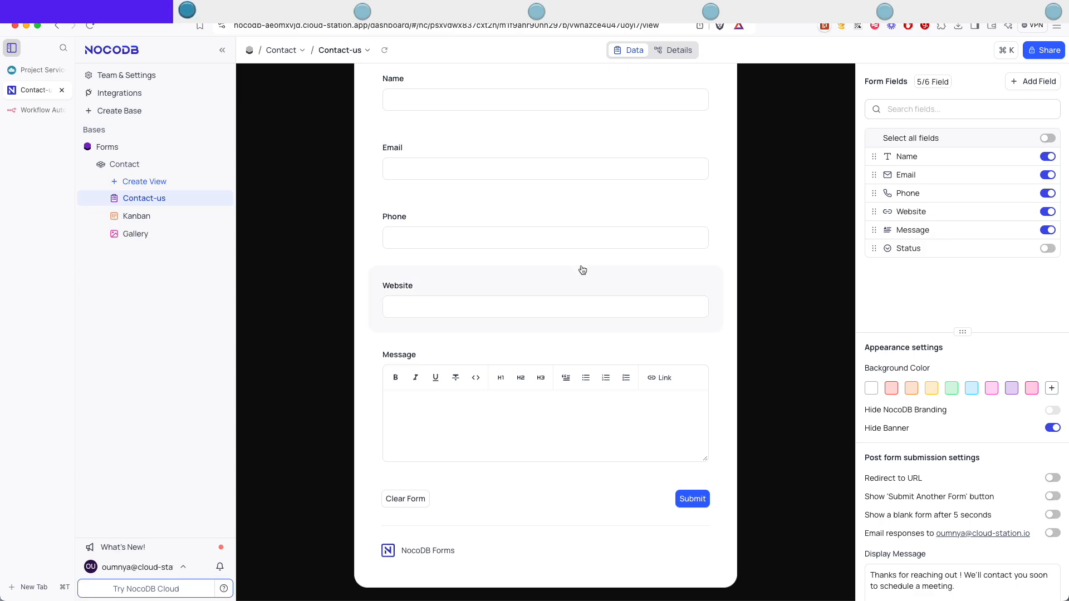
{"action": "scroll", "coordinate": [523, 395], "scroll_direction": "up", "scroll_amount": 4}
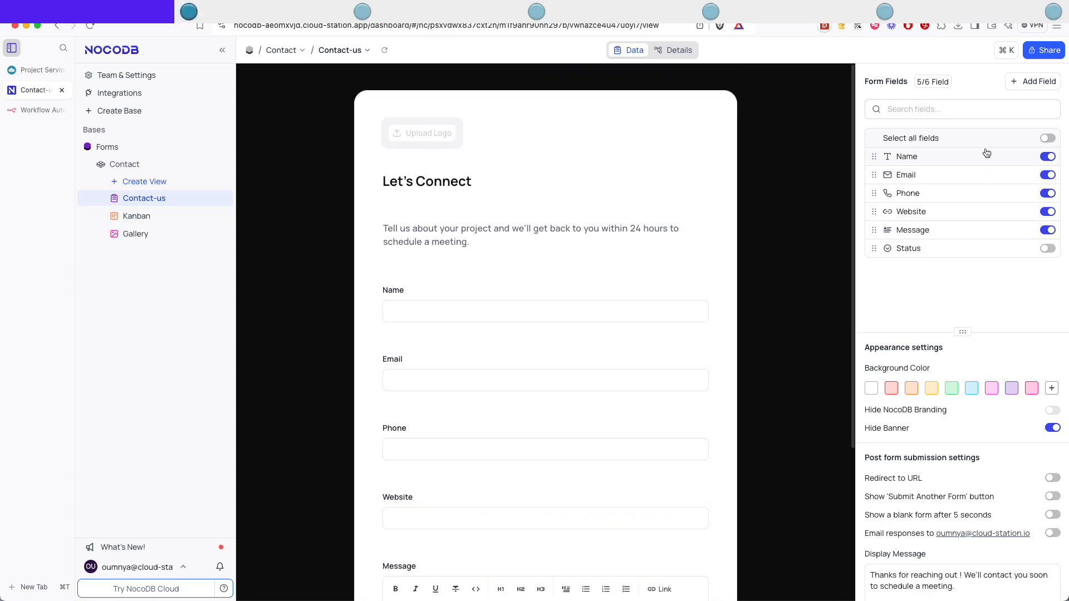
{"action": "left_click", "coordinate": [1052, 53]}
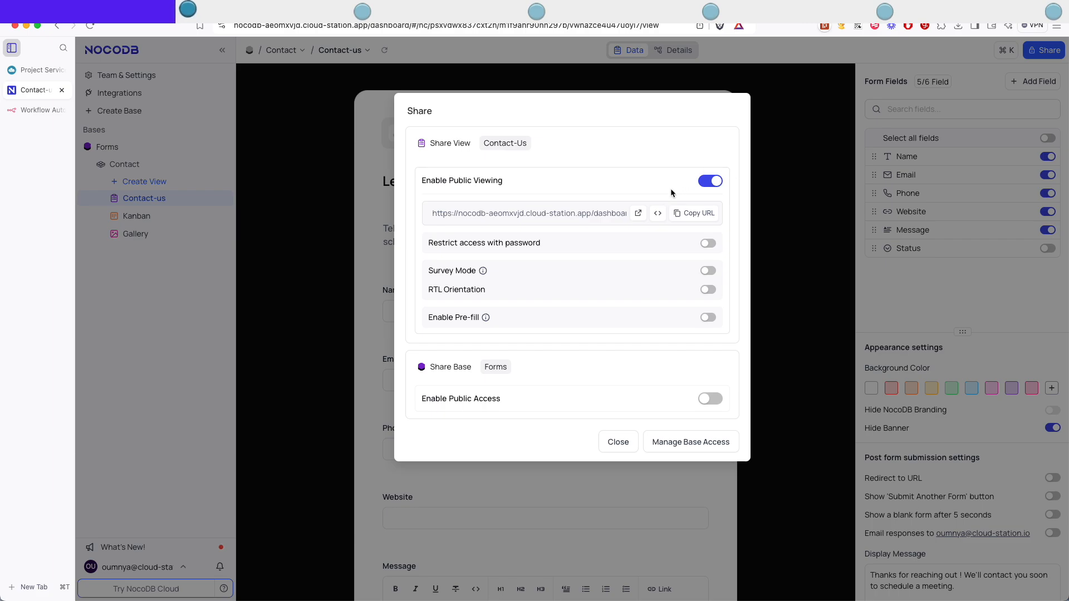
- Submit the public Contact-us form with name, email, phone, website cloud-station.io and a 10K-budget message
{"action": "left_click", "coordinate": [637, 213]}
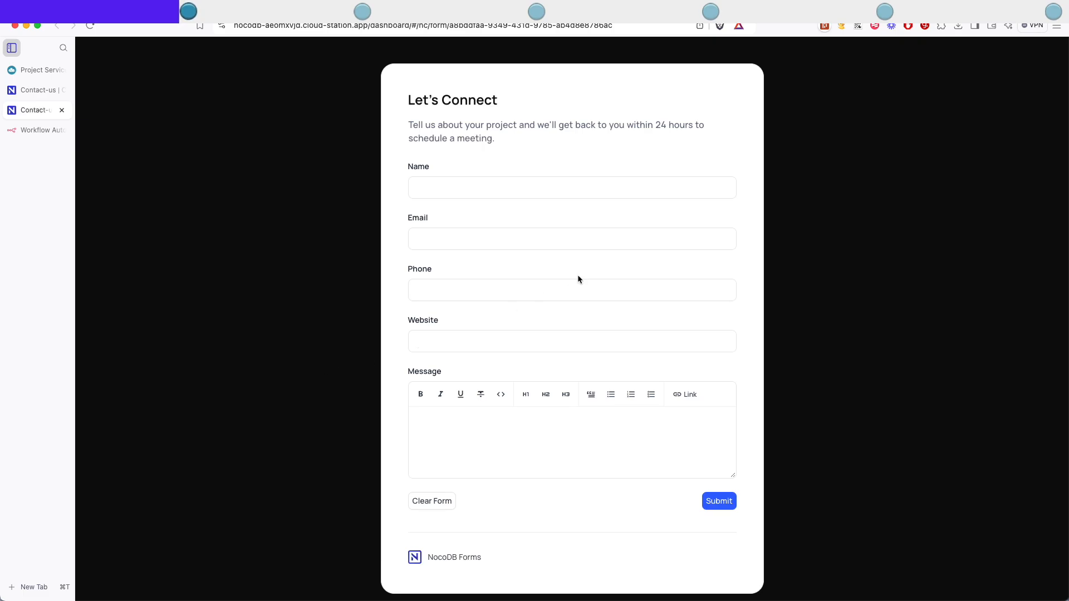
{"action": "left_click", "coordinate": [474, 184]}
{"action": "type", "text": "oum"}
{"action": "key", "text": "Tab"}
{"action": "key", "text": "Tab"}
{"action": "type", "text": "998987733"}
{"action": "left_click", "coordinate": [453, 341]}
{"action": "type", "text": "cloud-station.io"}
{"action": "key", "text": "Tab"}
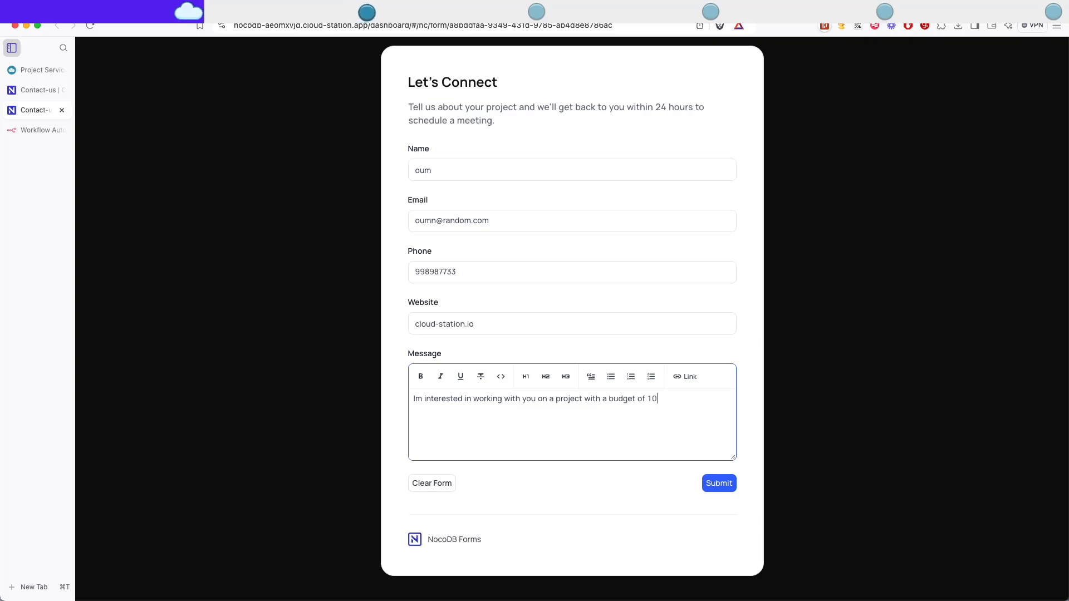
{"action": "left_click", "coordinate": [715, 483]}
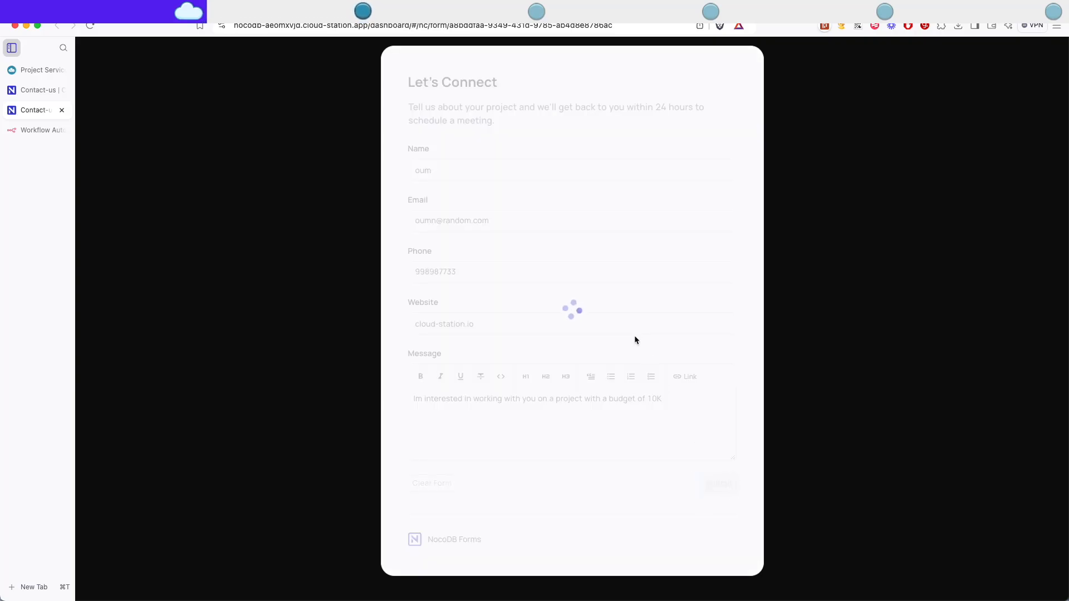
{"action": "left_click", "coordinate": [33, 91]}
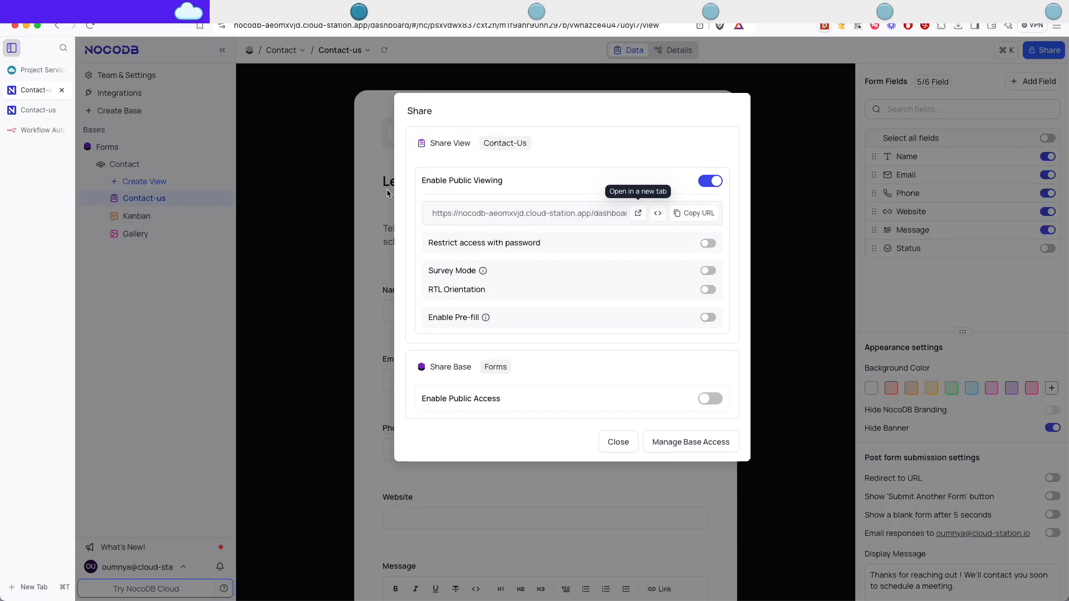
- Check the new contact card and its hidden message in Kanban, then open the Contact table's Details
{"action": "left_click", "coordinate": [251, 158]}
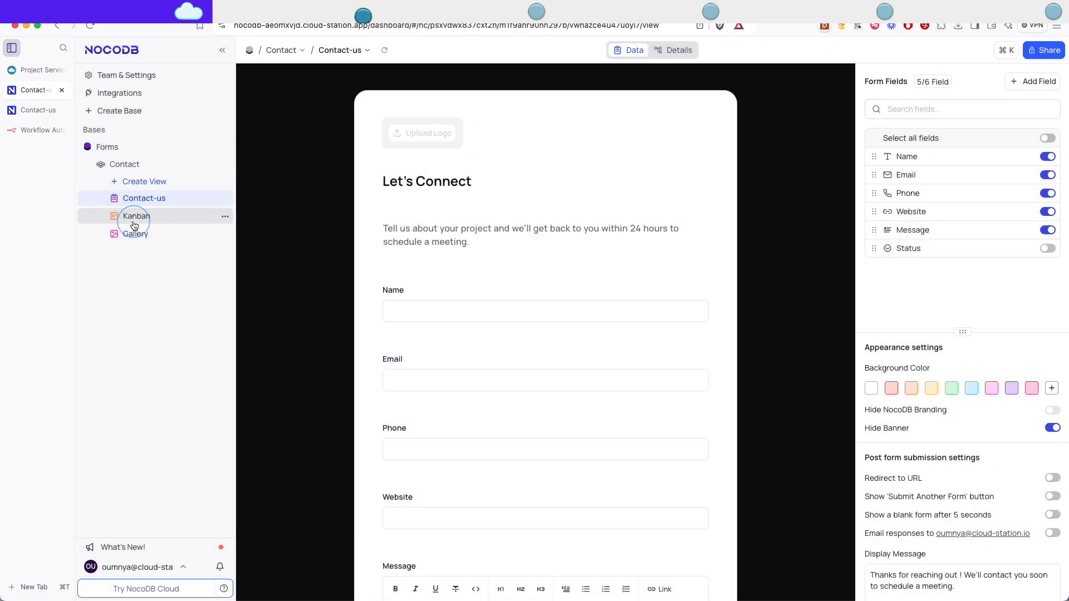
{"action": "left_click", "coordinate": [136, 216]}
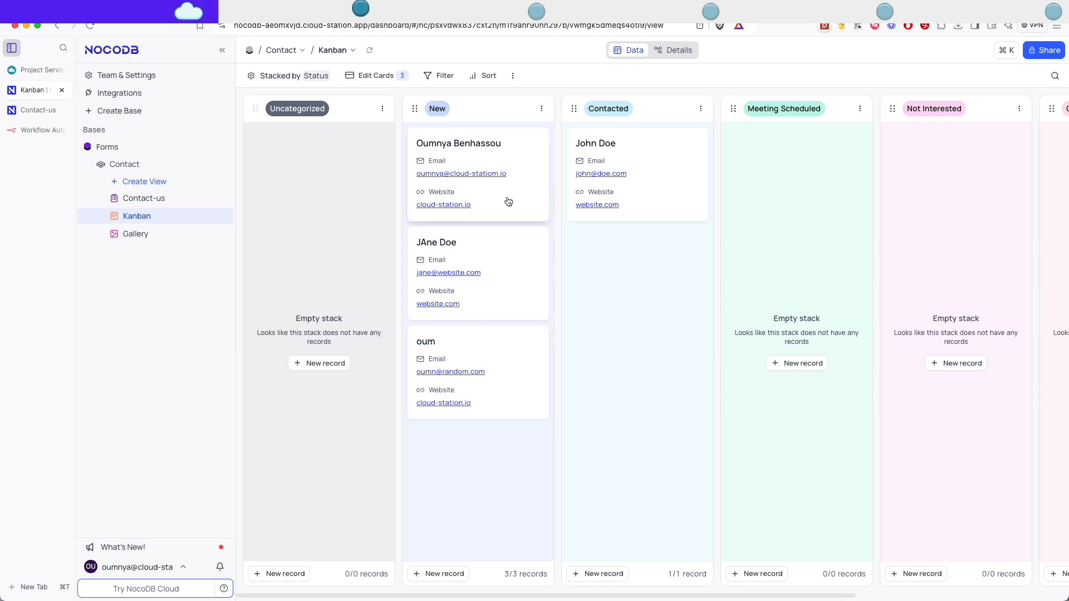
{"action": "left_click", "coordinate": [514, 160]}
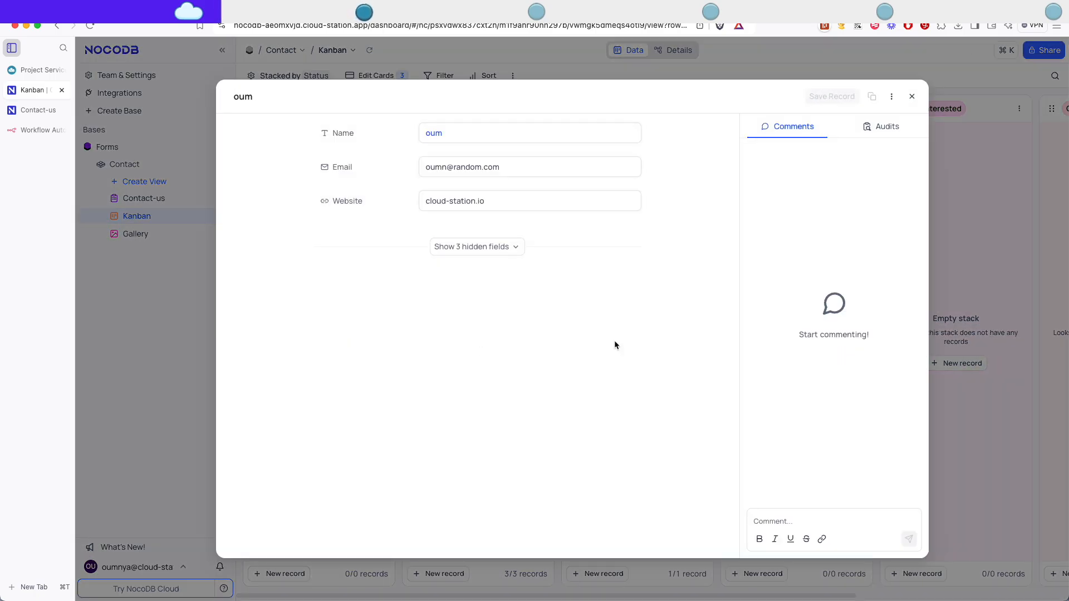
{"action": "left_click", "coordinate": [503, 246]}
{"action": "left_click", "coordinate": [458, 288]}
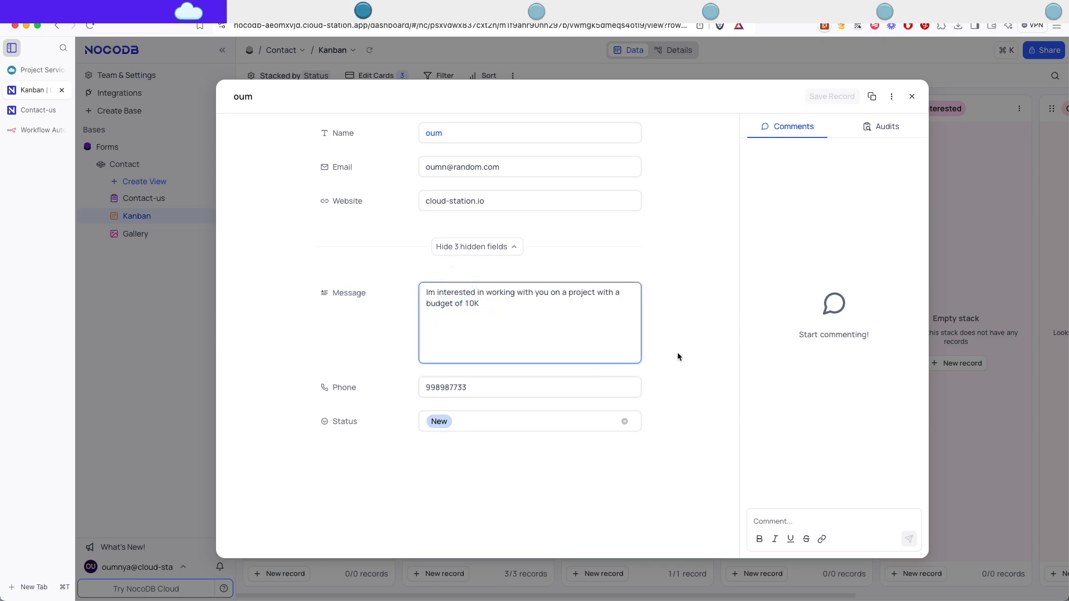
{"action": "left_click", "coordinate": [912, 97]}
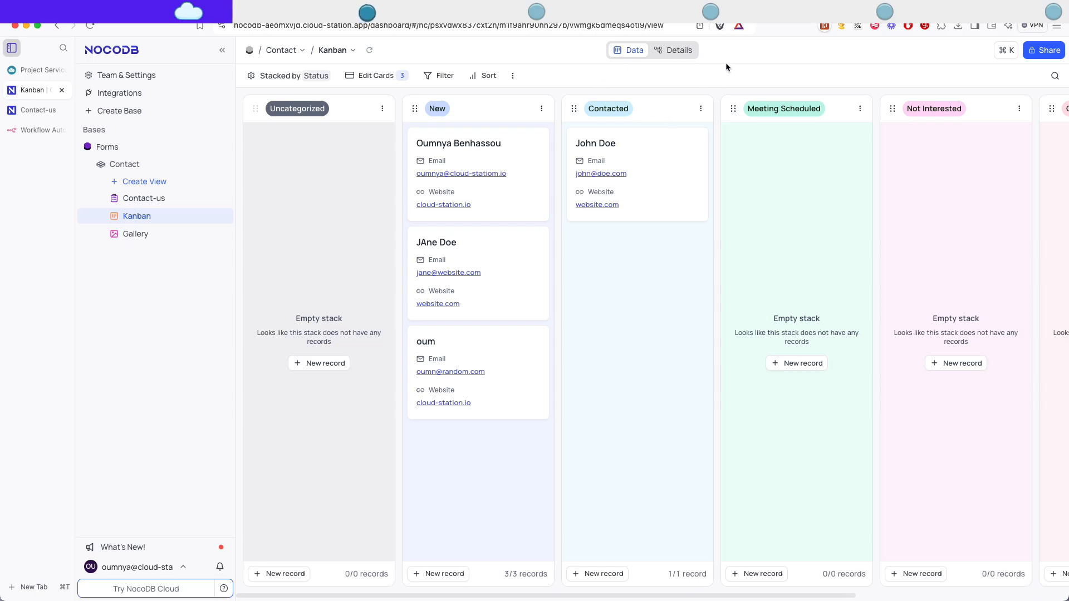
{"action": "left_click", "coordinate": [679, 50]}
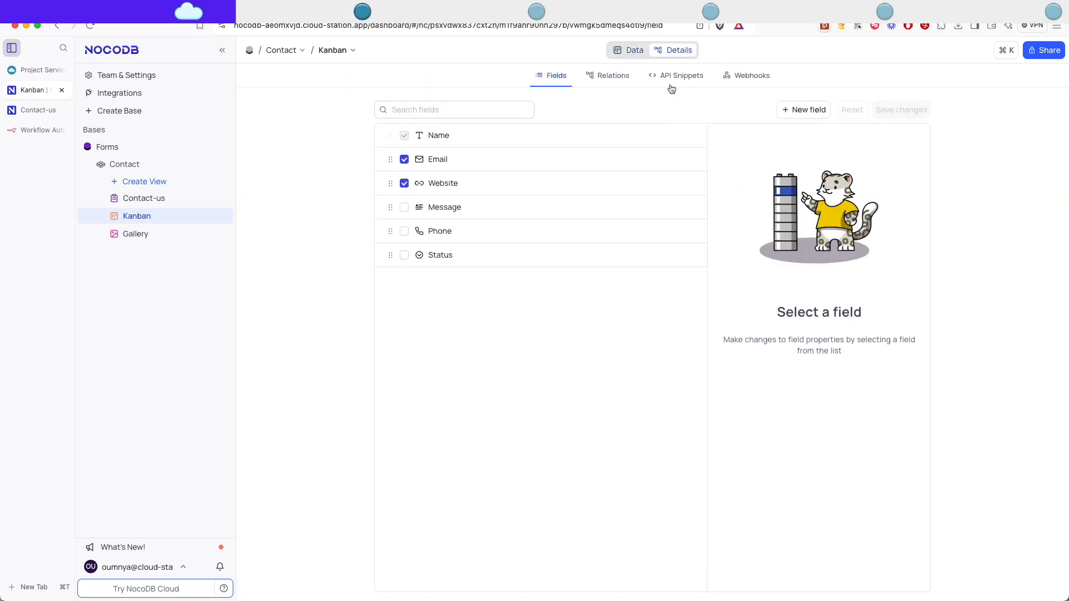
- Start an OnFormSubmit webhook firing On Record Insert with POST, ready for its URL
{"action": "left_click", "coordinate": [751, 77]}
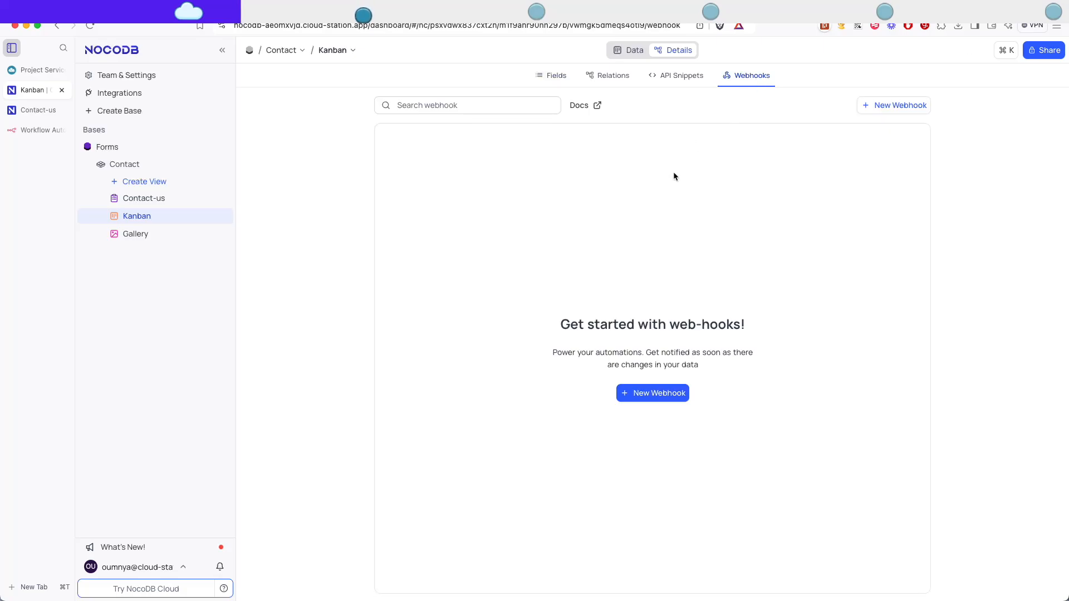
{"action": "left_click", "coordinate": [651, 393]}
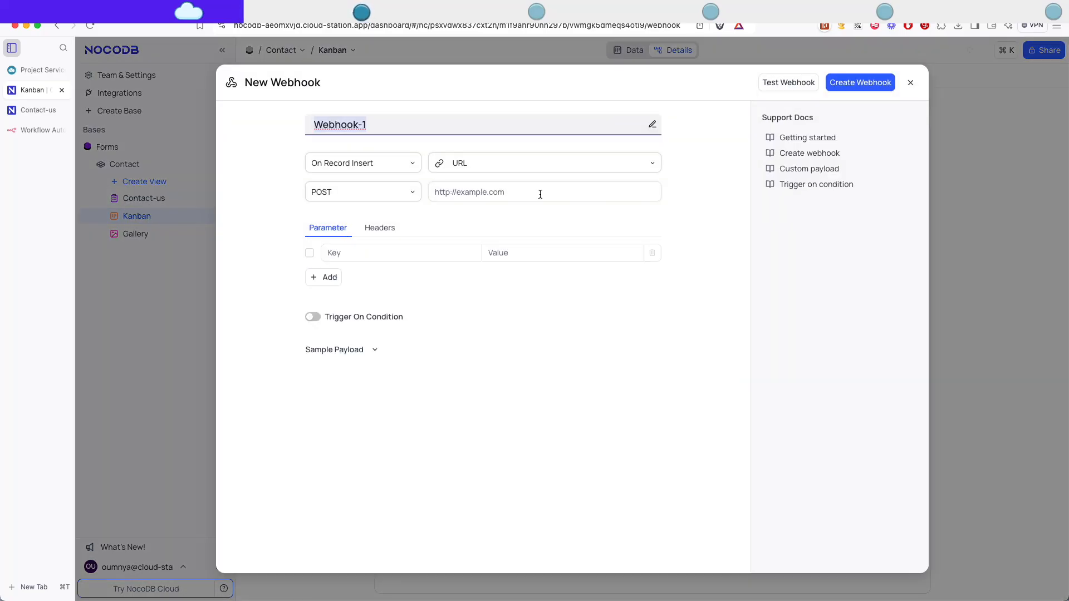
{"action": "type", "text": "OnFormSubmit"}
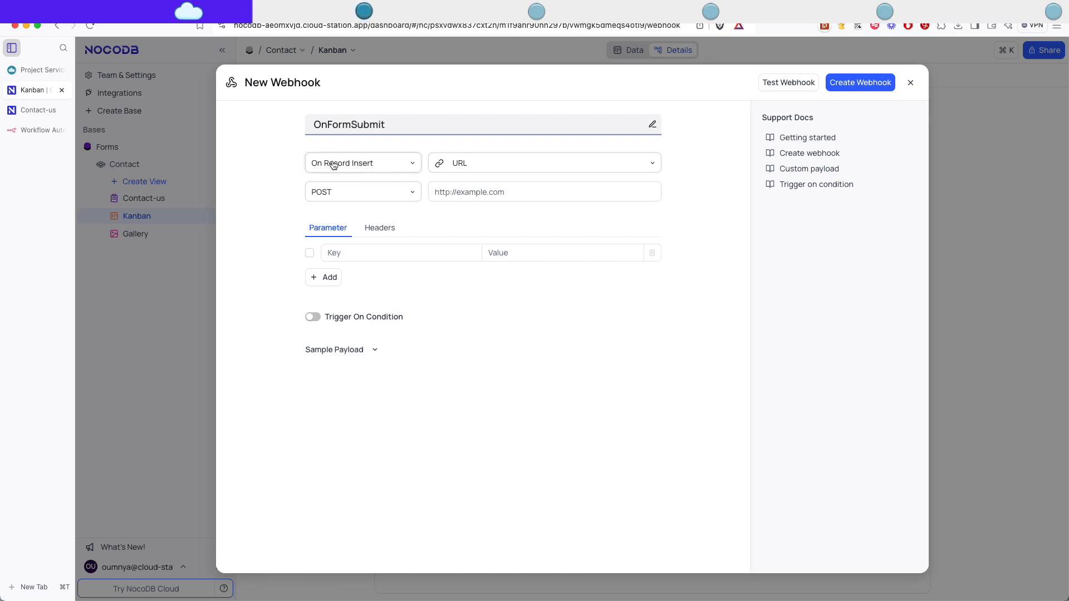
{"action": "left_click", "coordinate": [390, 171]}
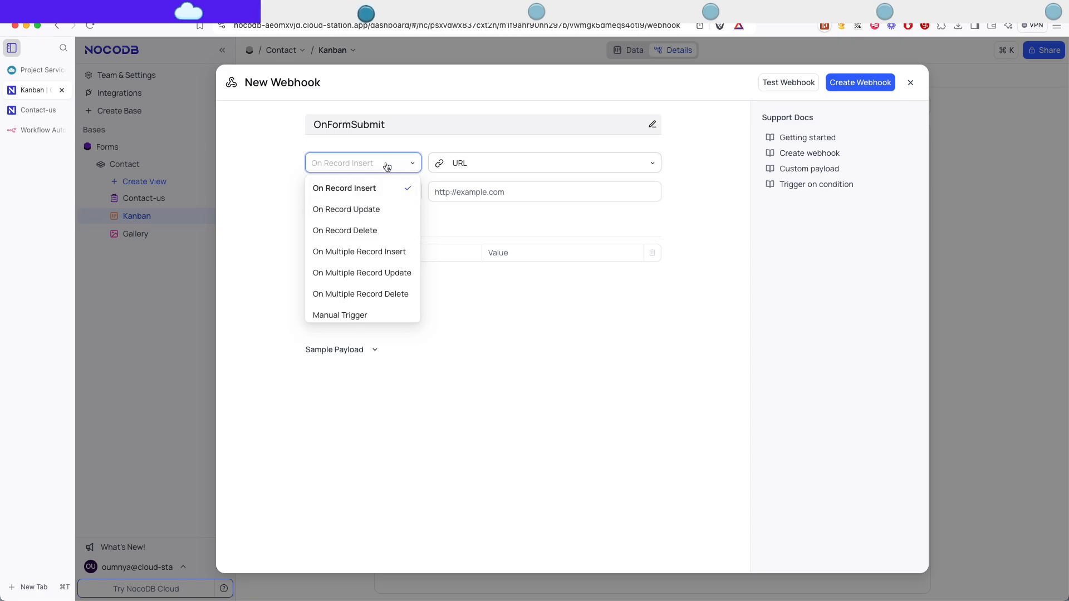
{"action": "left_click", "coordinate": [408, 166]}
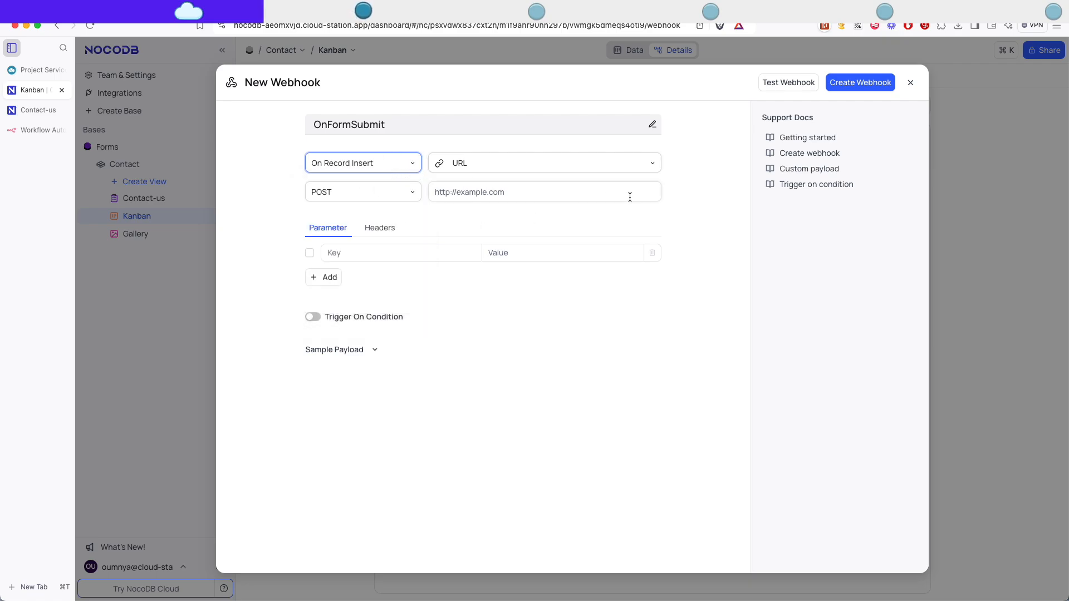
{"action": "left_click", "coordinate": [518, 198]}
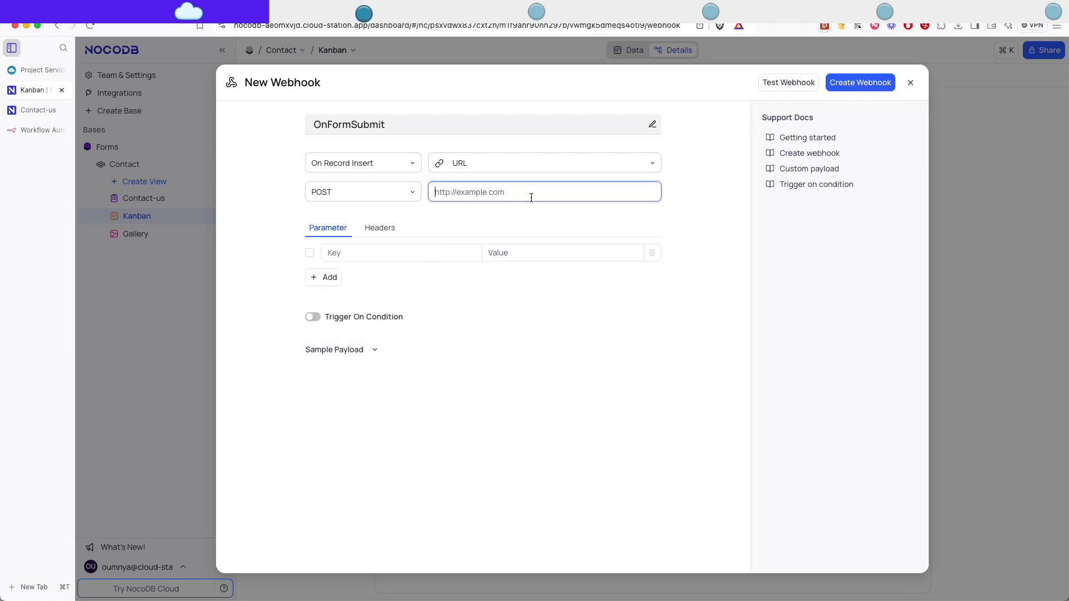
- Copy the Webhook node's Test URL, start listening, and paste and test it in NocoDB's webhook
{"action": "left_click", "coordinate": [34, 130]}
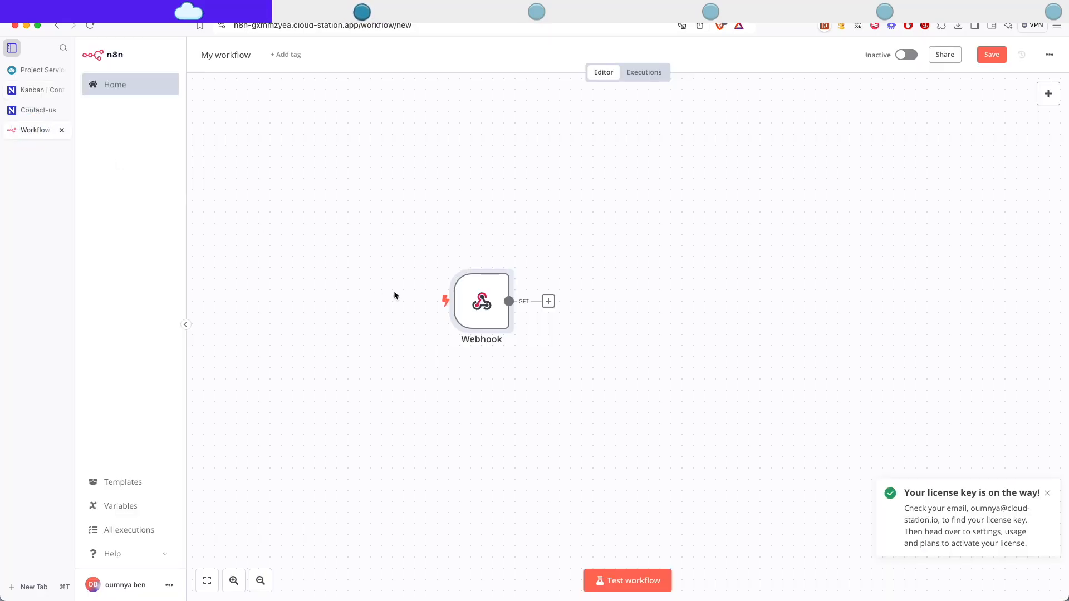
{"action": "left_click", "coordinate": [480, 312]}
{"action": "double_click", "coordinate": [480, 312]}
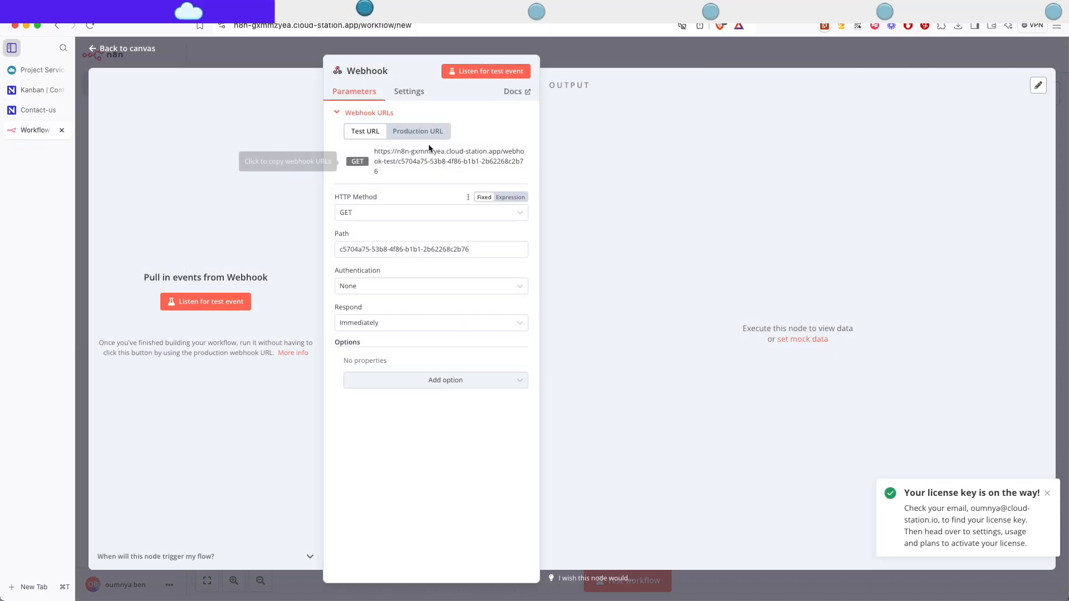
{"action": "left_click", "coordinate": [426, 166]}
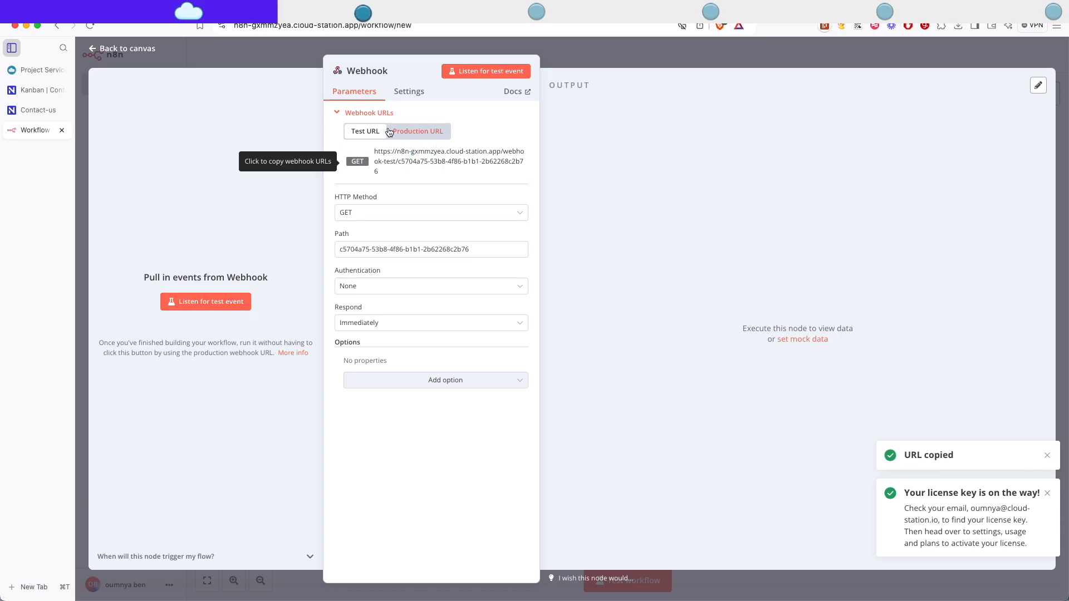
{"action": "left_click", "coordinate": [225, 301]}
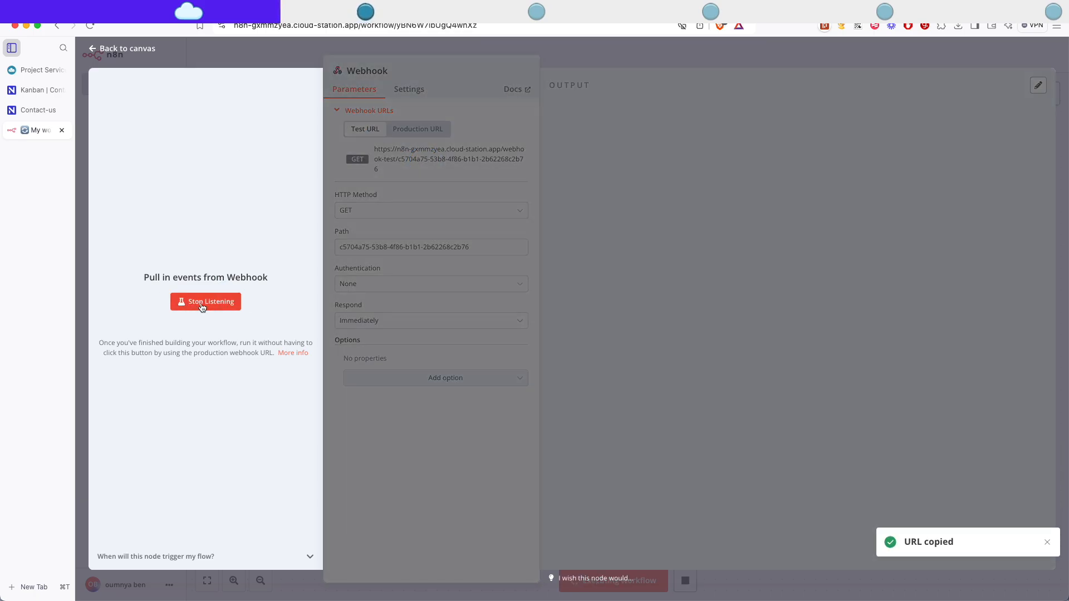
{"action": "left_click", "coordinate": [56, 90]}
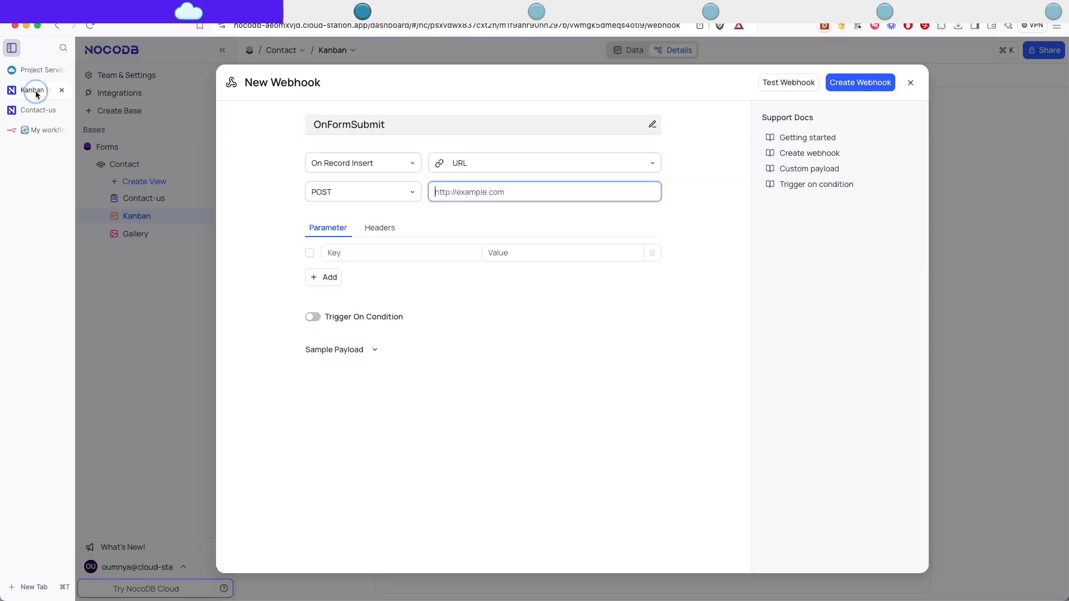
{"action": "key", "text": "super+v"}
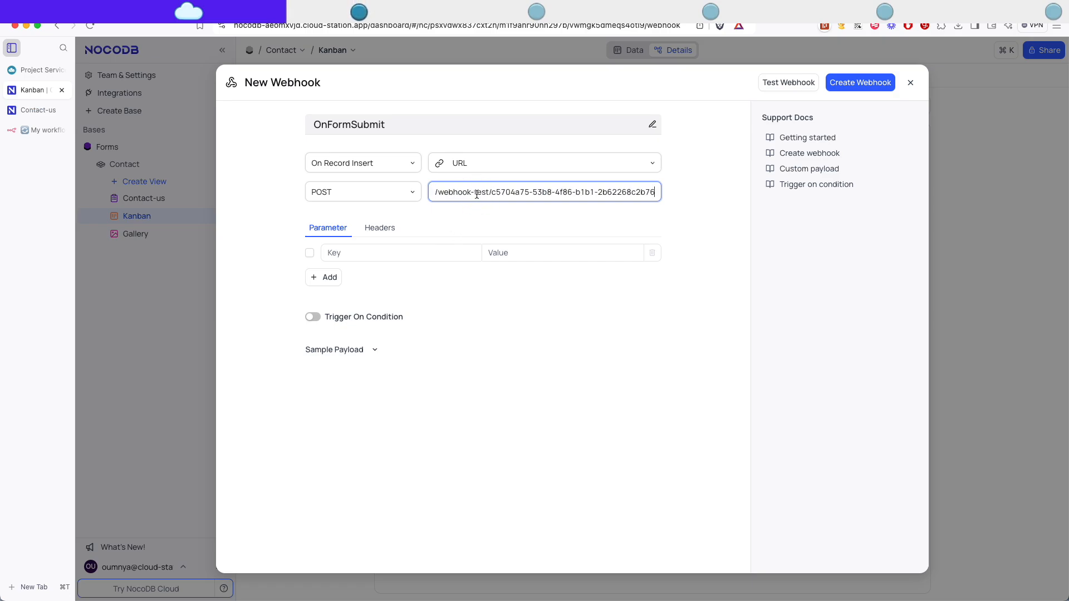
{"action": "left_click", "coordinate": [794, 84]}
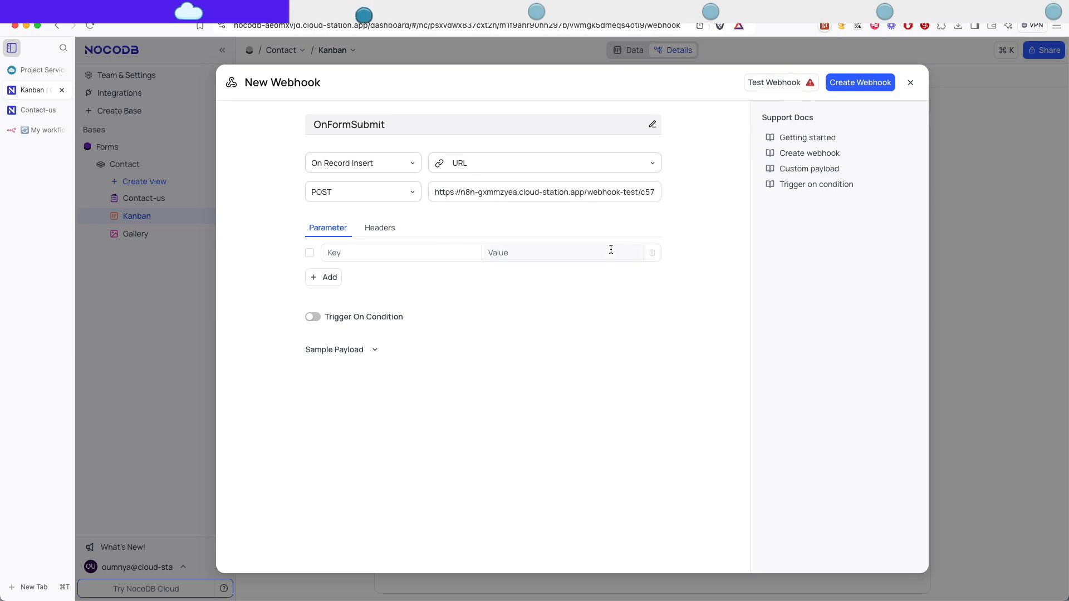
{"action": "mouse_move", "coordinate": [806, 84]}
- Recopy the n8n test URL and replace NocoDB's webhook target address with it
{"action": "left_click", "coordinate": [39, 130]}
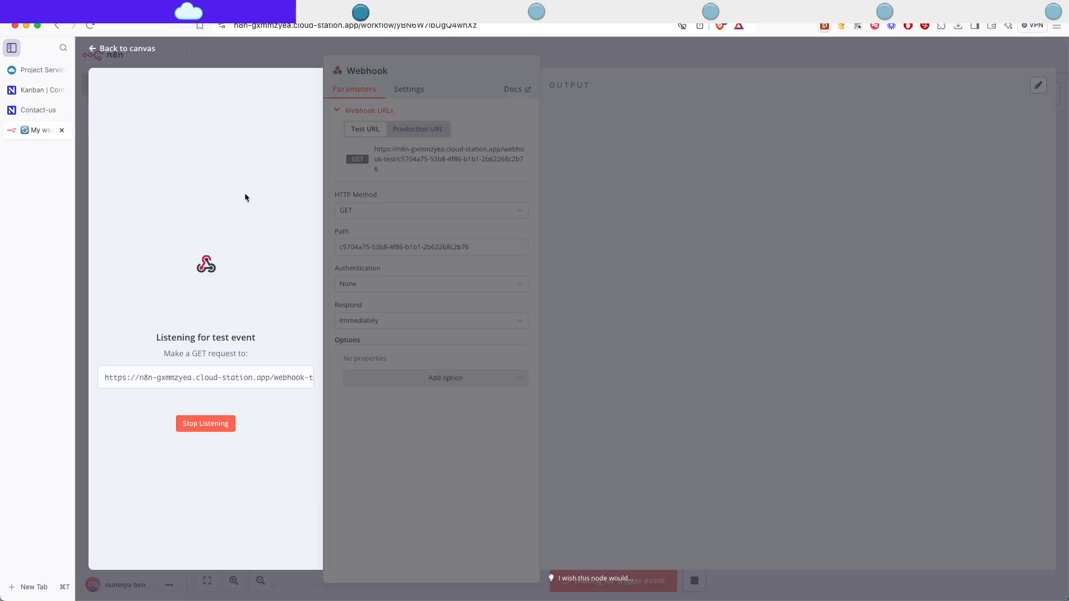
{"action": "left_click", "coordinate": [196, 374]}
{"action": "left_click", "coordinate": [53, 89]}
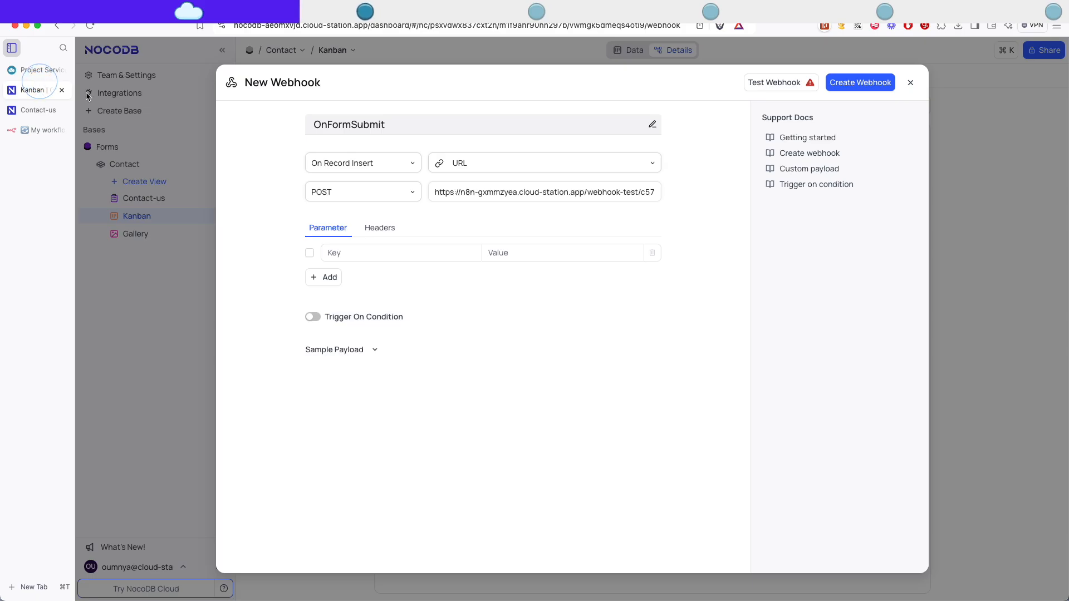
{"action": "left_click", "coordinate": [500, 189]}
{"action": "key", "text": "ctrl+v"}
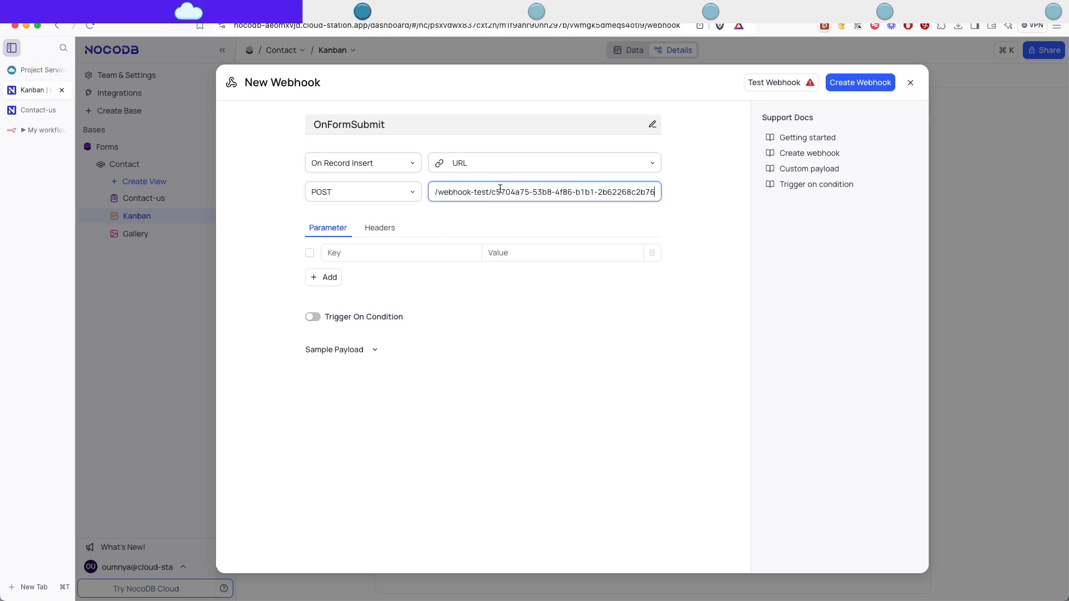
{"action": "left_click", "coordinate": [39, 130]}
- Switch the Webhook's HTTP Method to POST and confirm NocoDB's test request reaches n8n
{"action": "left_click", "coordinate": [407, 214]}
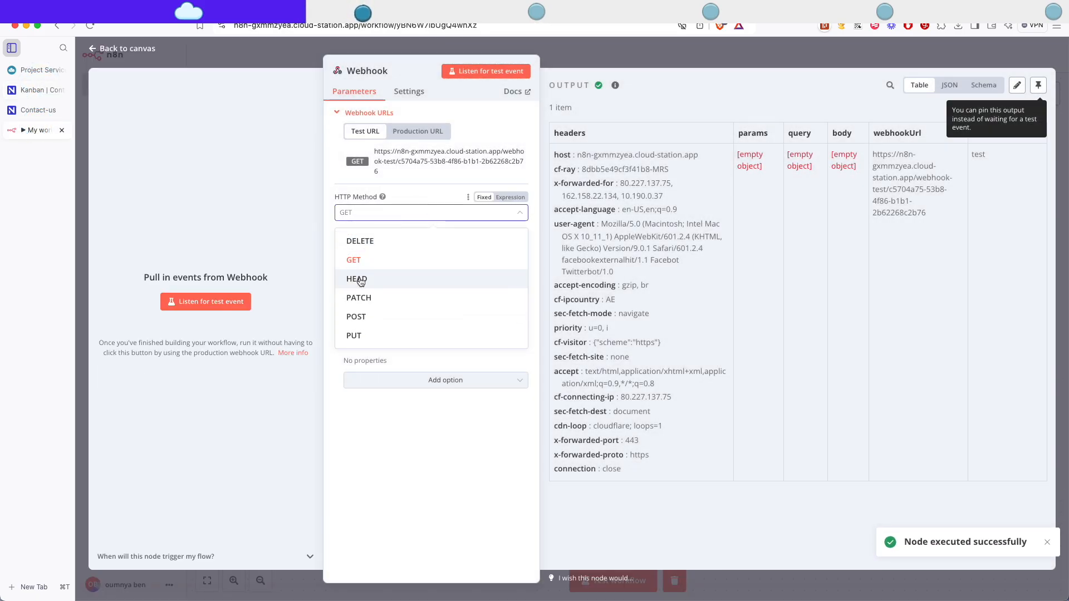
{"action": "left_click", "coordinate": [356, 316]}
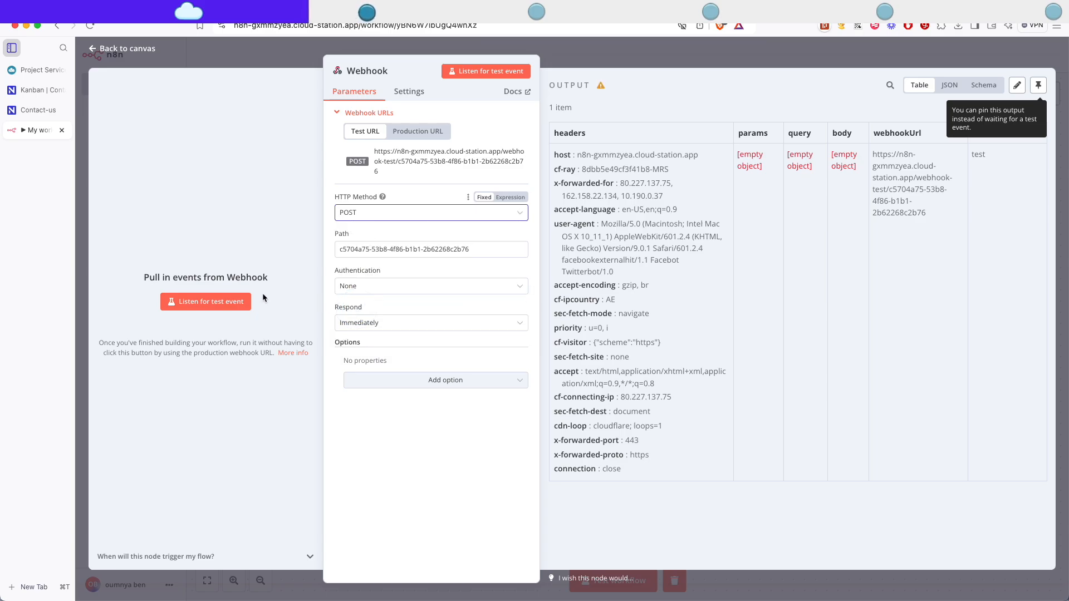
{"action": "left_click", "coordinate": [226, 301]}
{"action": "left_click", "coordinate": [34, 90]}
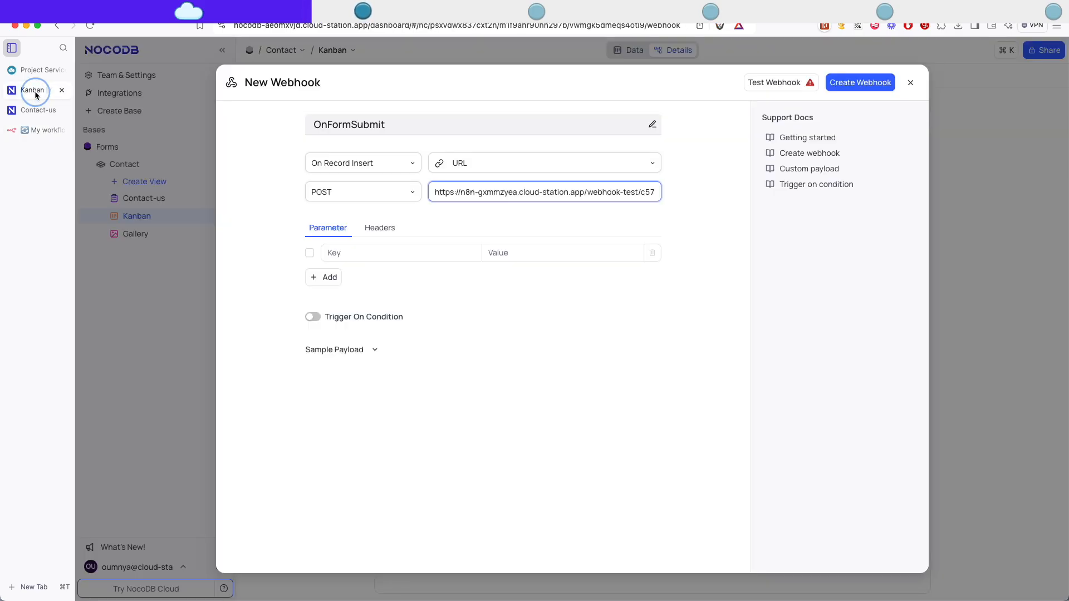
{"action": "left_click", "coordinate": [788, 83]}
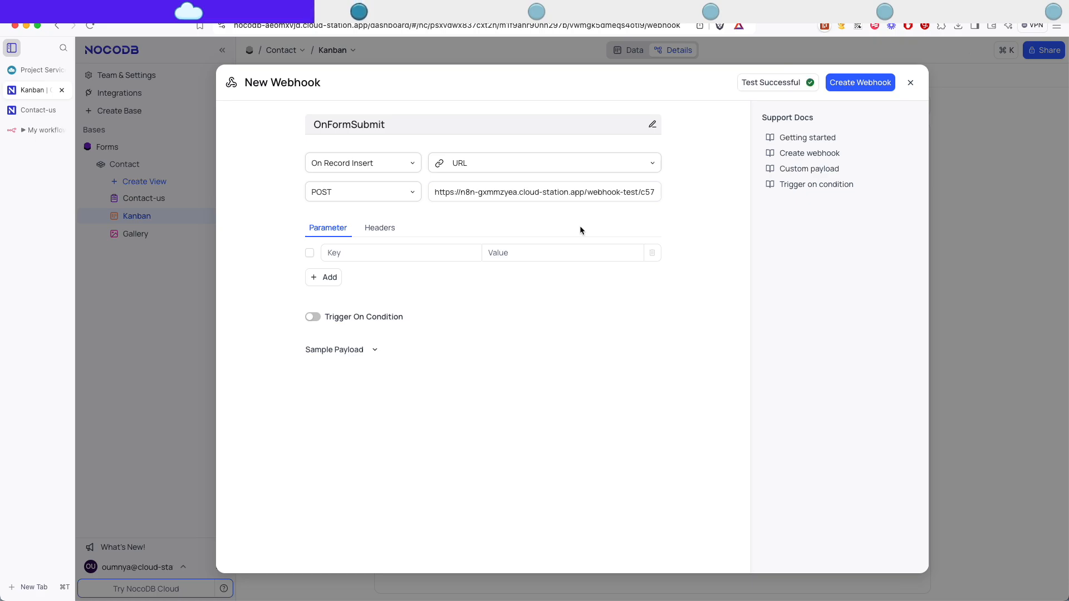
{"action": "left_click", "coordinate": [25, 130]}
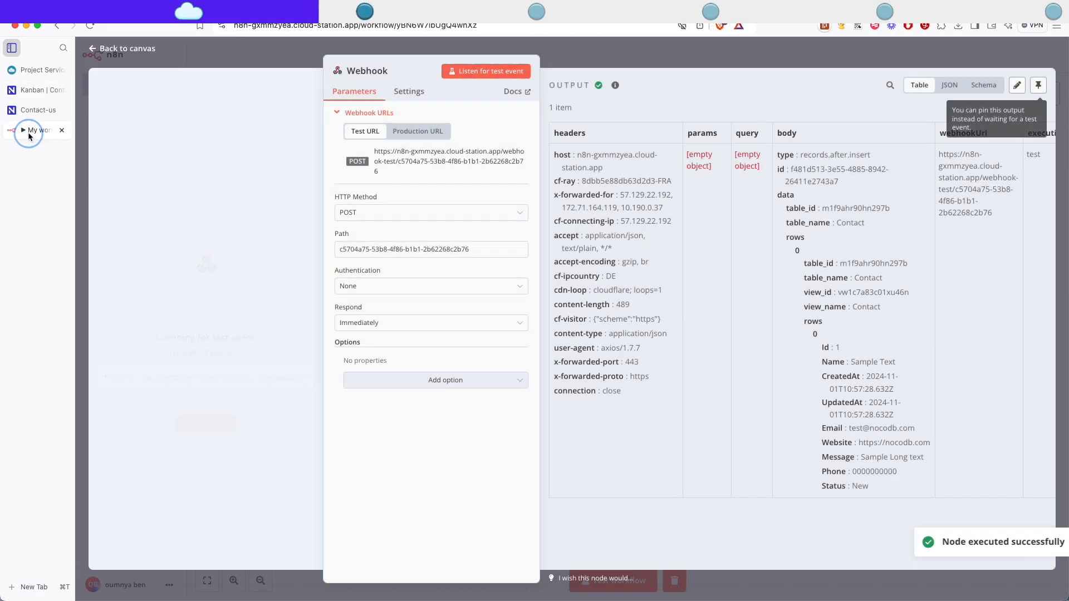
- Copy the Production webhook URL, then save and activate the workflow
{"action": "left_click", "coordinate": [418, 131]}
{"action": "left_click", "coordinate": [428, 162]}
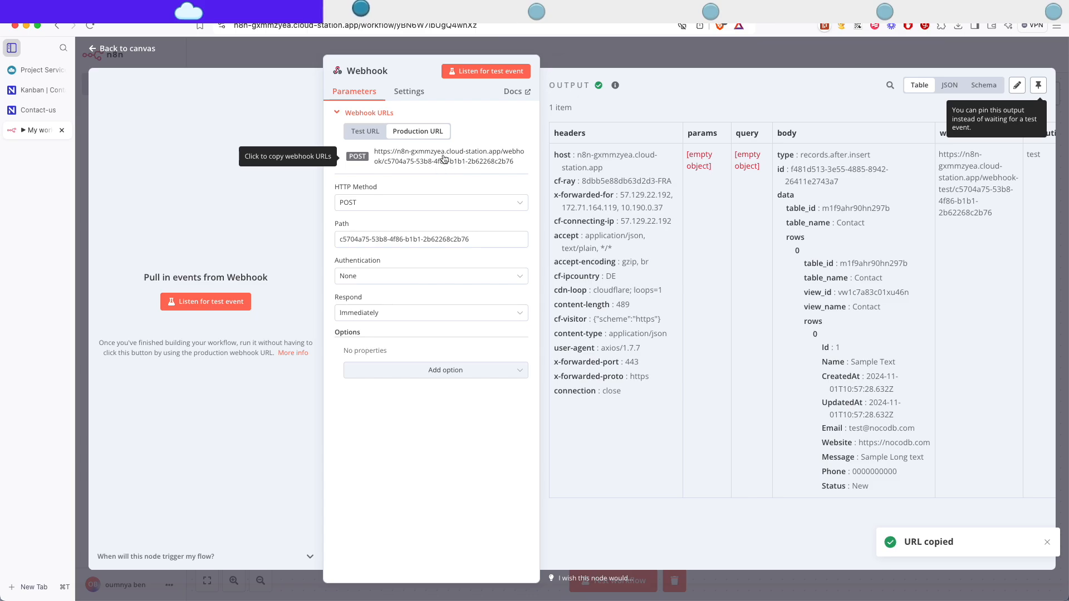
{"action": "left_click", "coordinate": [872, 61]}
{"action": "left_click", "coordinate": [984, 55]}
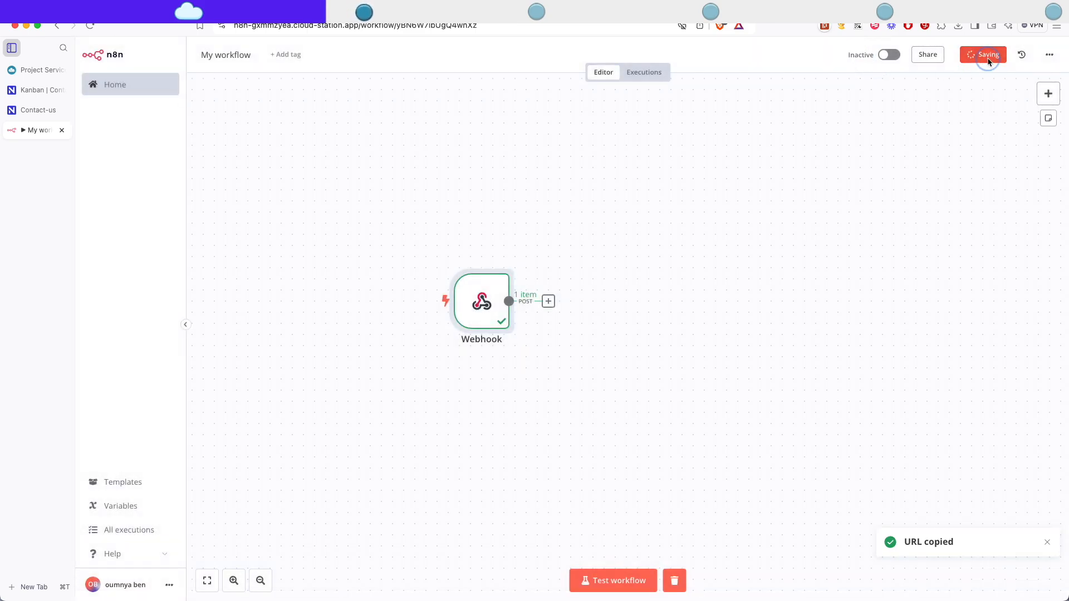
{"action": "left_click", "coordinate": [890, 56]}
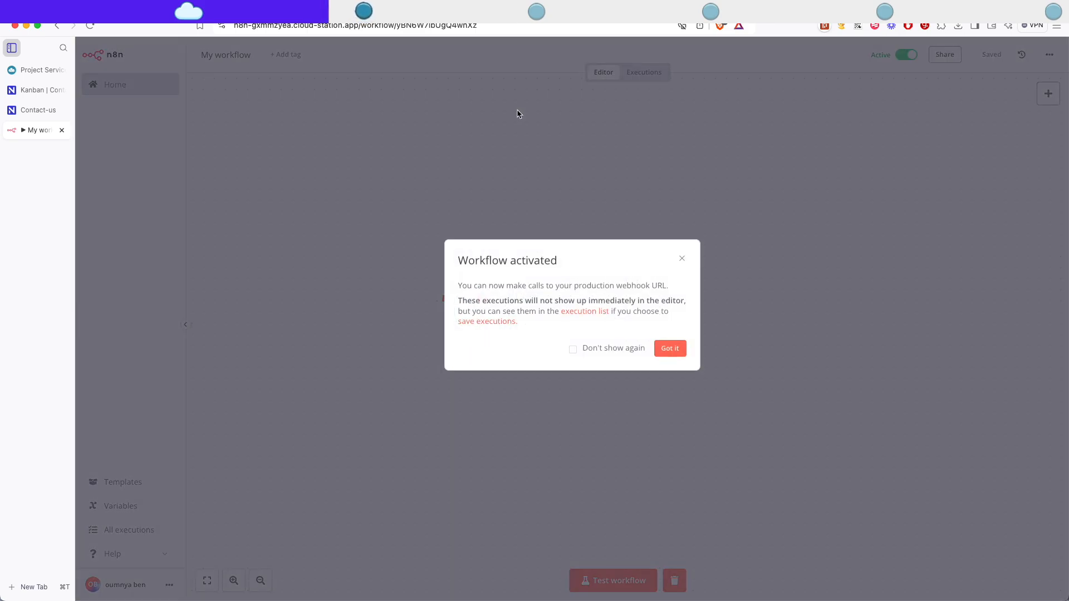
{"action": "left_click", "coordinate": [679, 352]}
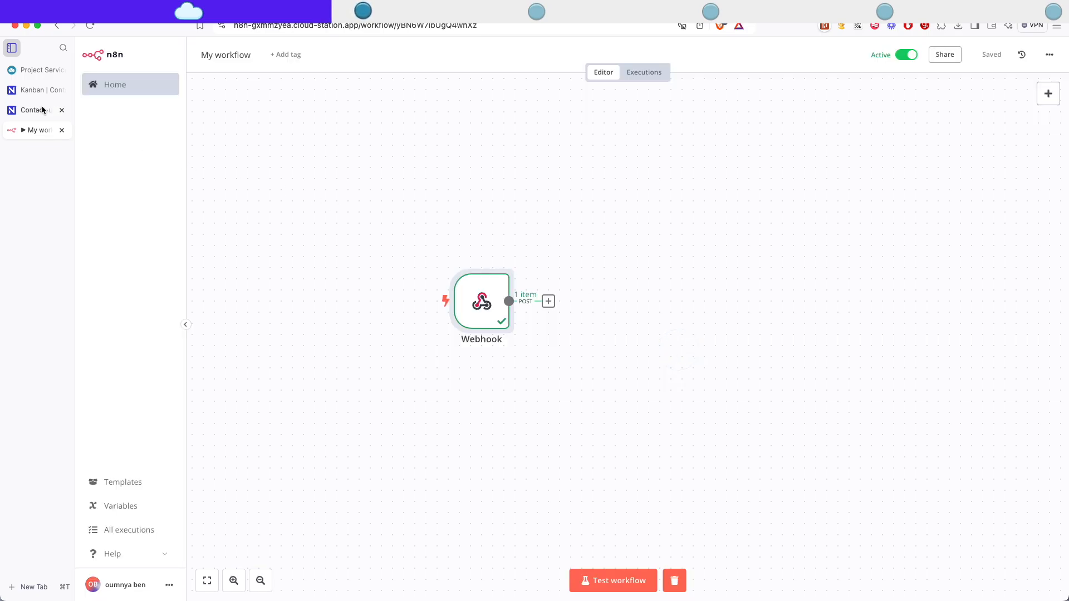
- Replace NocoDB's webhook address with the production webhook URL
{"action": "left_click", "coordinate": [34, 90]}
{"action": "left_click", "coordinate": [470, 188]}
{"action": "key", "text": "super+a"}
{"action": "key", "text": "super+v"}
- Test the production URL and create the OnFormSubmit webhook in NocoDB
{"action": "left_click", "coordinate": [766, 91]}
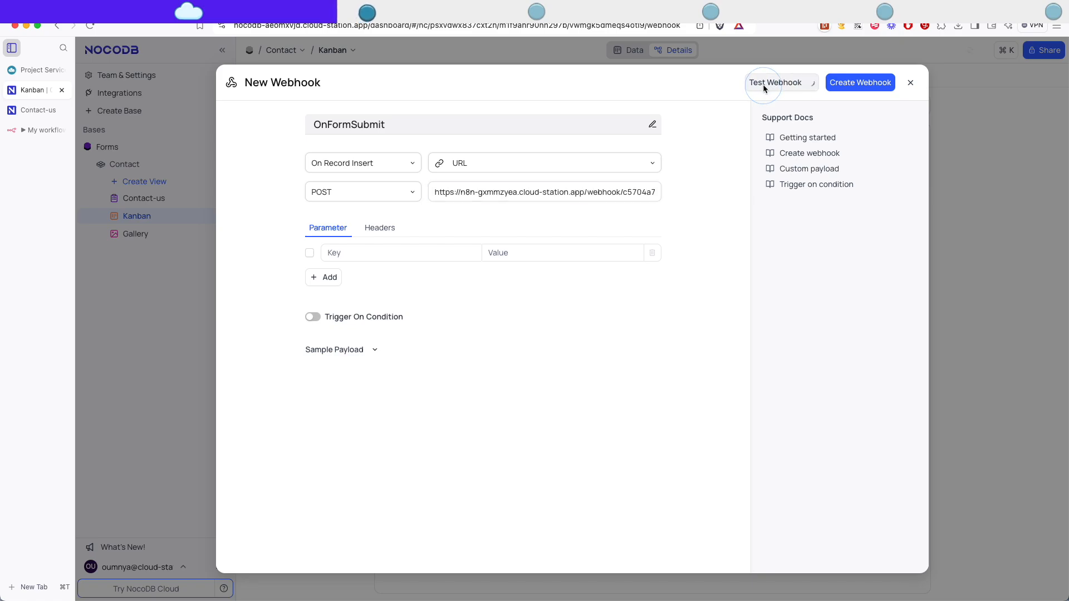
{"action": "left_click", "coordinate": [856, 82]}
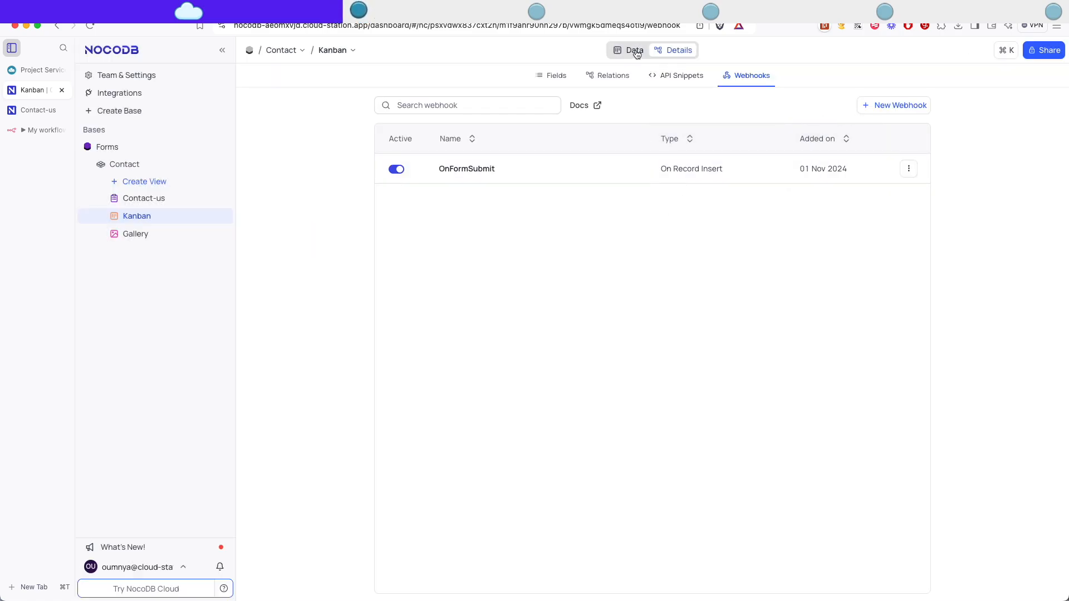
{"action": "left_click", "coordinate": [632, 52]}
- Submit the Contact-us form with a contact's name, email, phone, website and a project message
{"action": "left_click", "coordinate": [36, 111]}
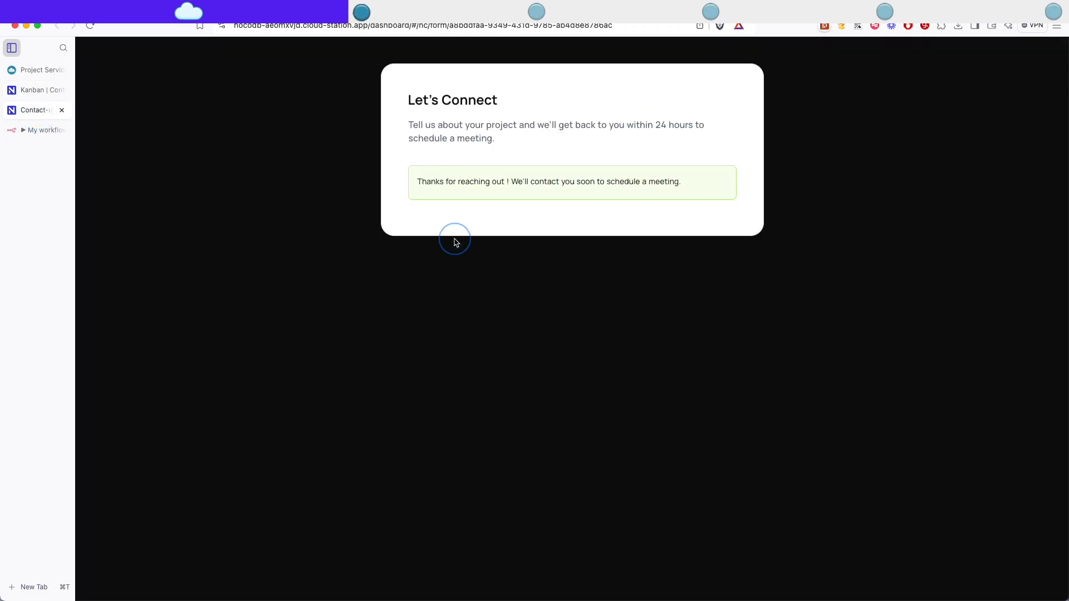
{"action": "left_click", "coordinate": [557, 188]}
{"action": "type", "text": "oum2"}
{"action": "key", "text": "Tab"}
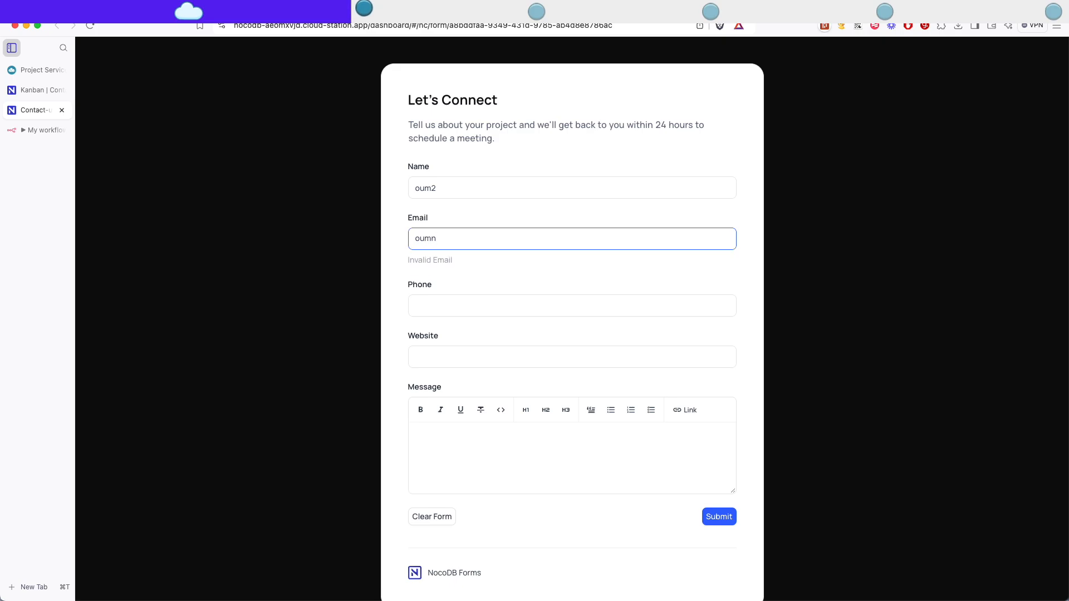
{"action": "key", "text": "Tab"}
{"action": "left_click", "coordinate": [444, 336]}
{"action": "type", "text": "cloud-station.io"}
{"action": "key", "text": "Tab"}
{"action": "type", "text": "Hi i have a project i"}
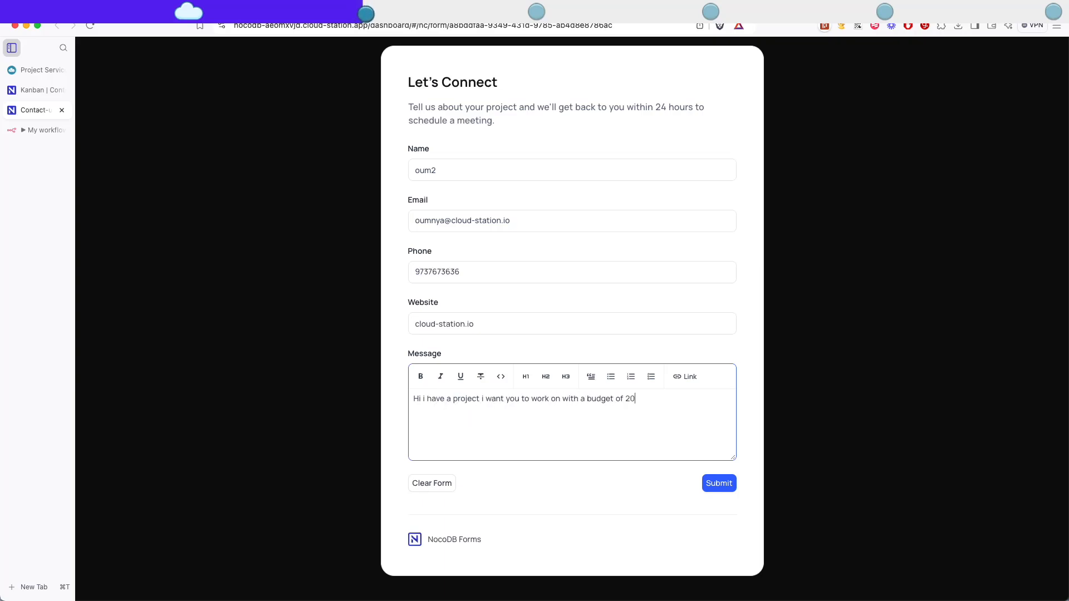
{"action": "left_click", "coordinate": [713, 487]}
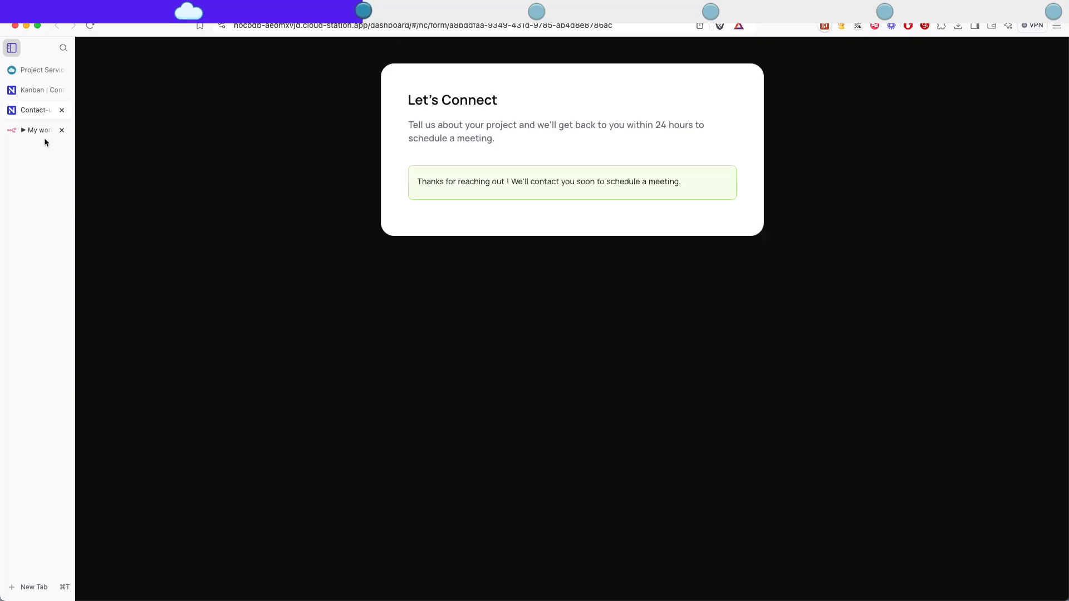
{"action": "left_click", "coordinate": [47, 130]}
- Inspect the latest execution's webhook data, including the budget in the message
{"action": "left_click", "coordinate": [644, 78]}
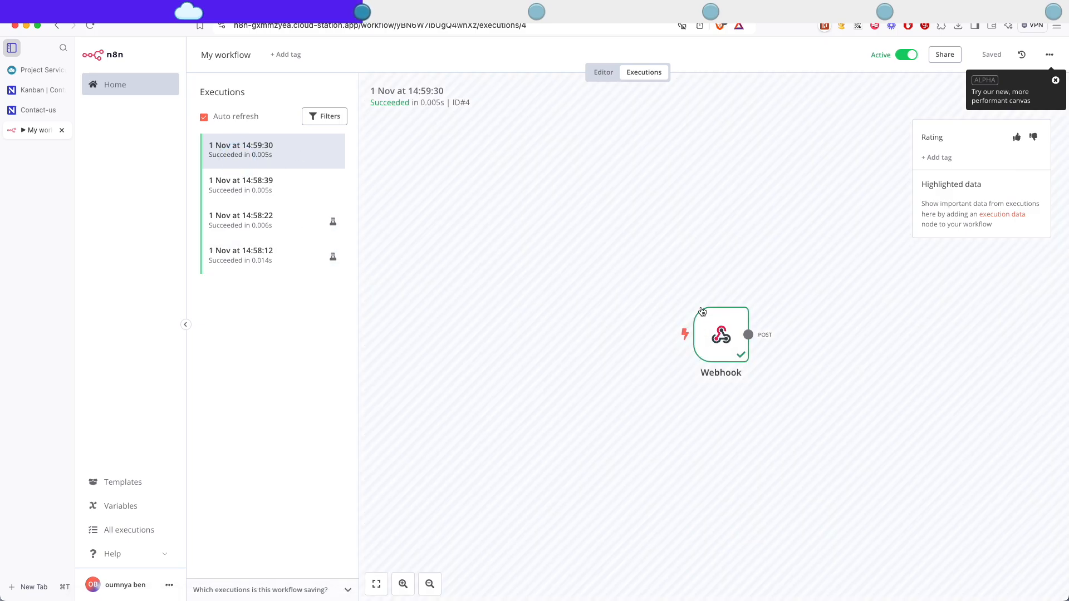
{"action": "double_click", "coordinate": [716, 327]}
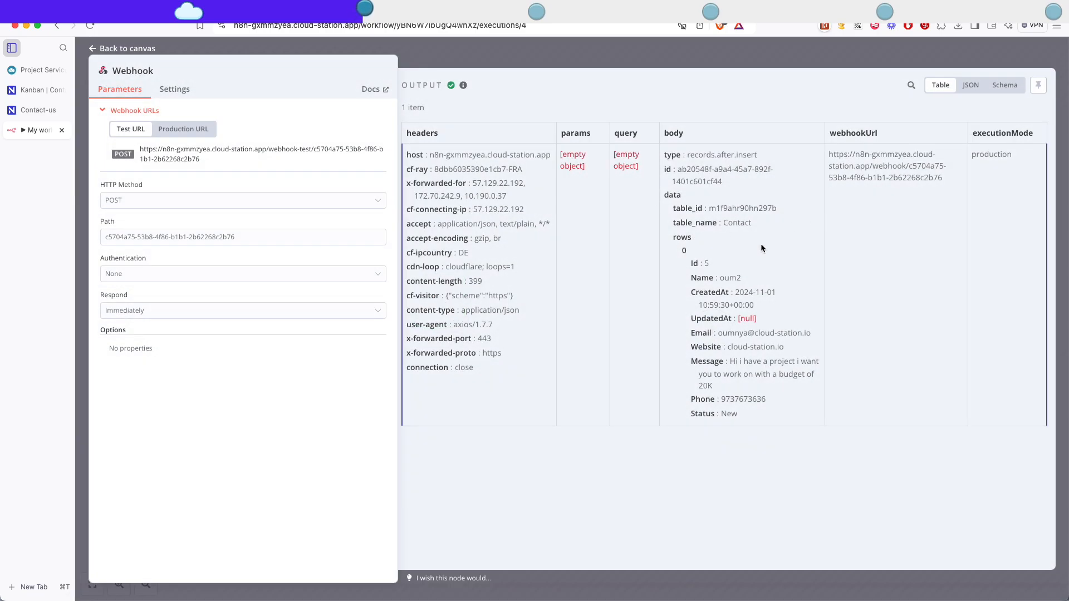
{"action": "mouse_move", "coordinate": [725, 384]}
{"action": "left_mouse_down"}
{"action": "mouse_move", "coordinate": [702, 371]}
{"action": "mouse_move", "coordinate": [711, 371]}
{"action": "left_mouse_up"}
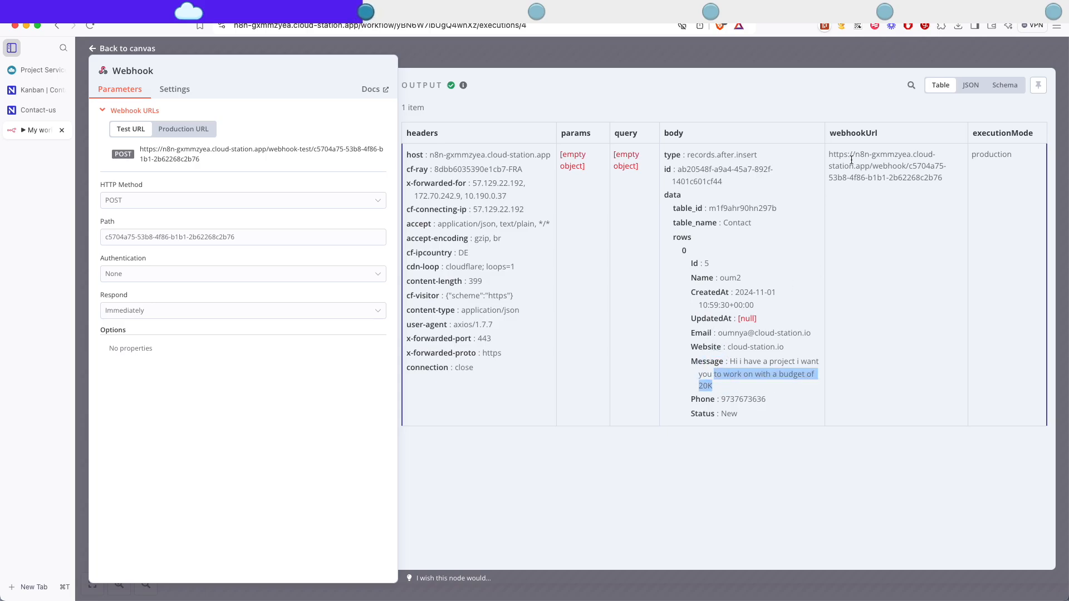
{"action": "left_click", "coordinate": [985, 51]}
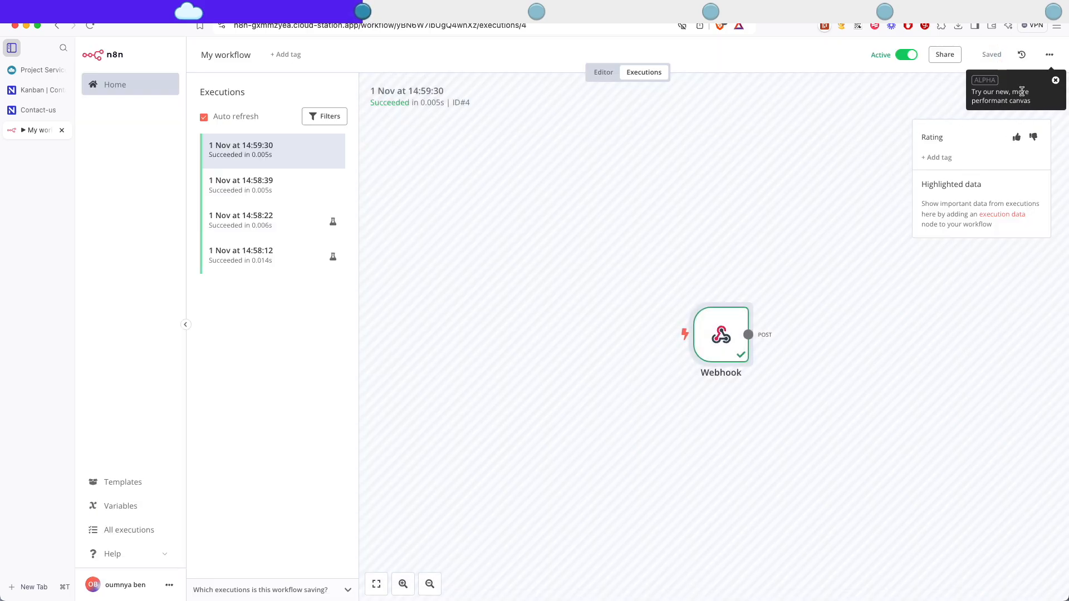
- Load that execution into the editor and check the Webhook node's pinned contact data
{"action": "left_click", "coordinate": [1055, 80]}
{"action": "left_click", "coordinate": [996, 95]}
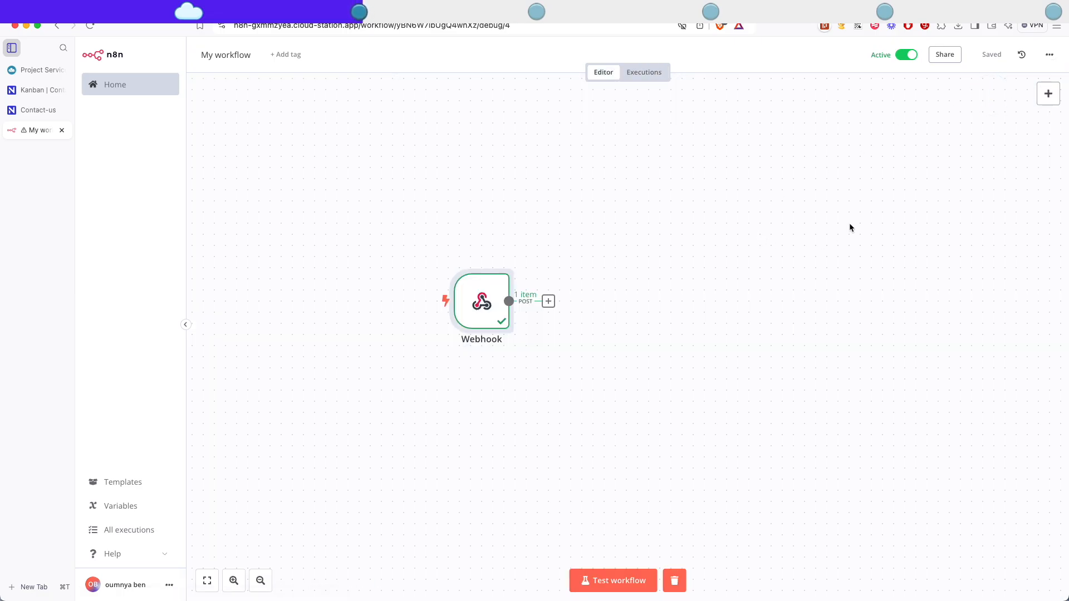
{"action": "double_click", "coordinate": [486, 282]}
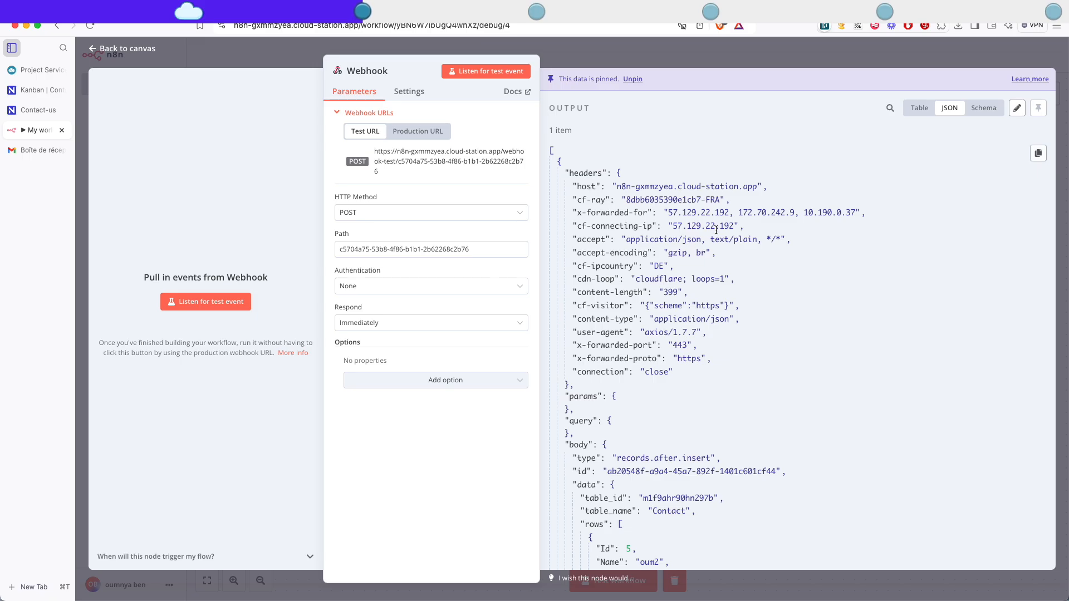
{"action": "scroll", "coordinate": [718, 234], "scroll_direction": "down", "scroll_amount": 5}
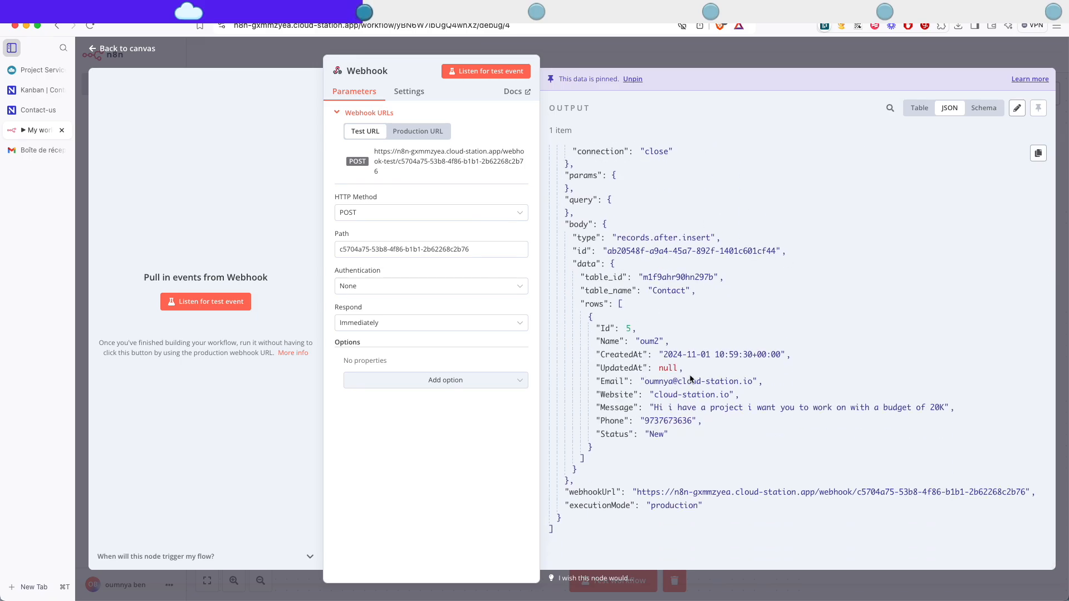
{"action": "left_click", "coordinate": [714, 61]}
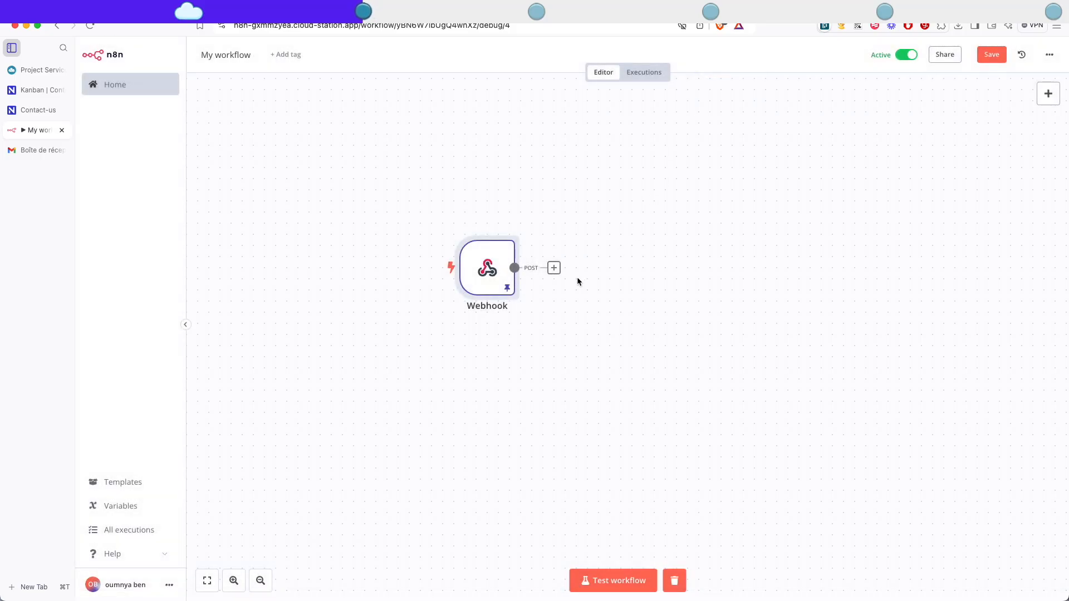
- Add a Send Email node after the Webhook trigger
{"action": "left_click", "coordinate": [555, 269]}
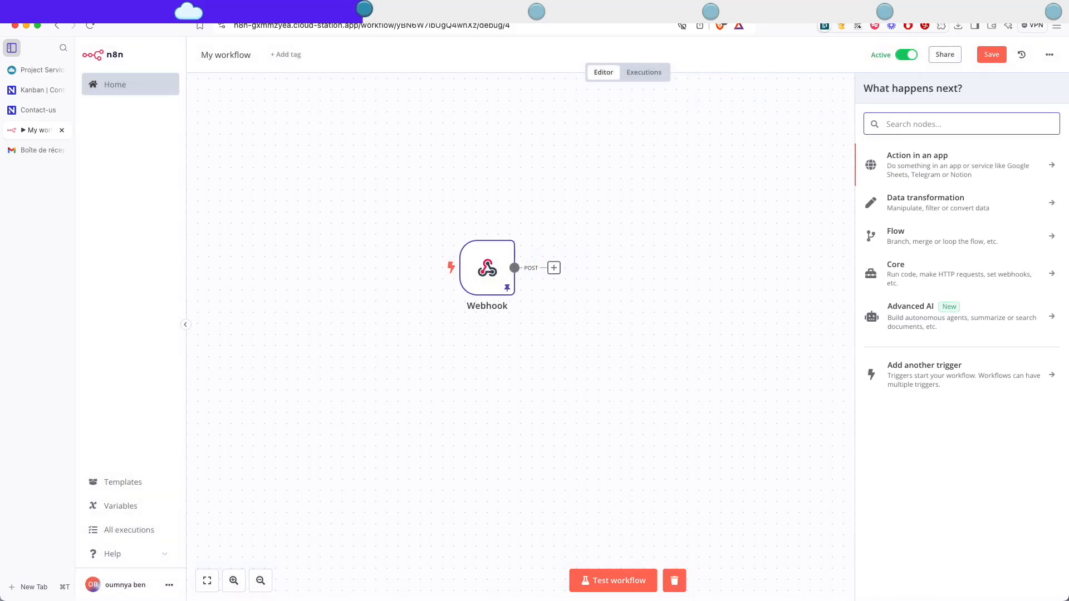
{"action": "type", "text": "send"}
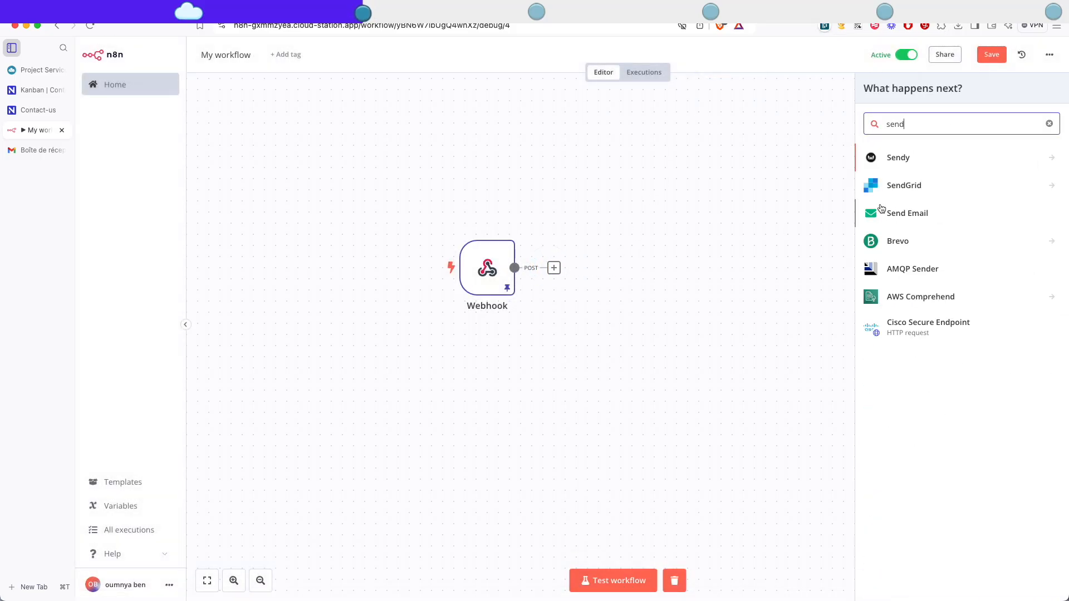
{"action": "left_click", "coordinate": [906, 215]}
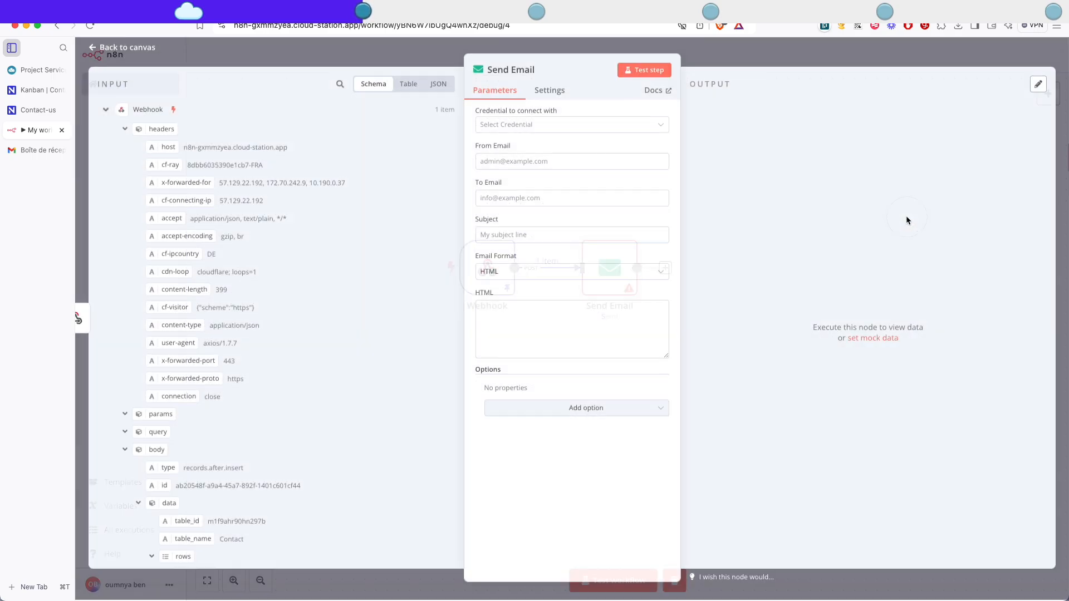
- Look at the new SMTP credential form, then close it and the node unsaved
{"action": "left_click", "coordinate": [543, 128]}
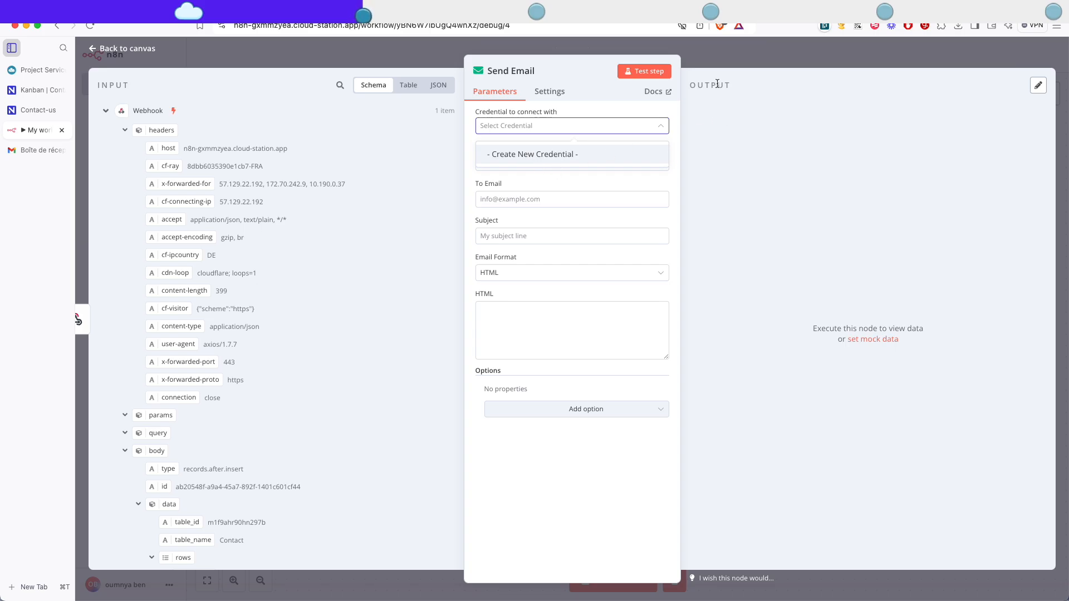
{"action": "left_click", "coordinate": [532, 159]}
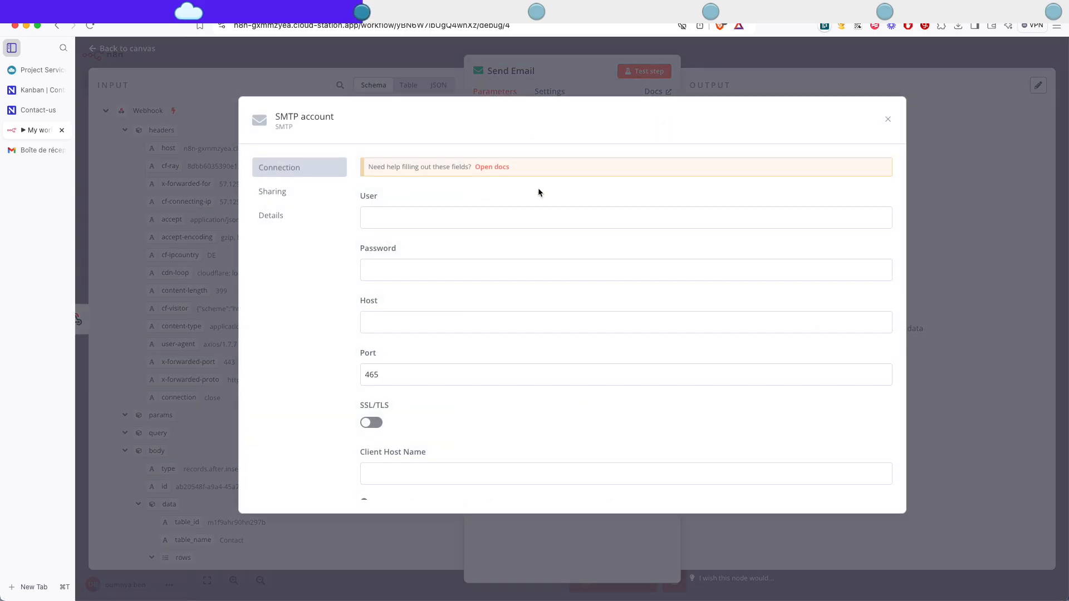
{"action": "scroll", "coordinate": [405, 234], "scroll_direction": "down", "scroll_amount": 2}
{"action": "scroll", "coordinate": [406, 324], "scroll_direction": "up", "scroll_amount": 2}
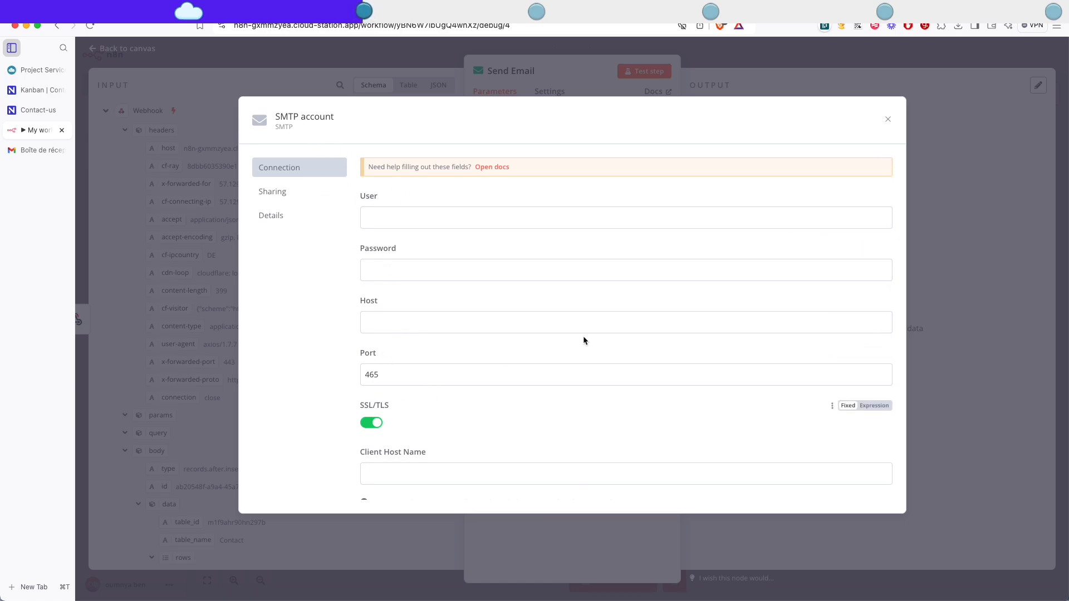
{"action": "left_click", "coordinate": [841, 88]}
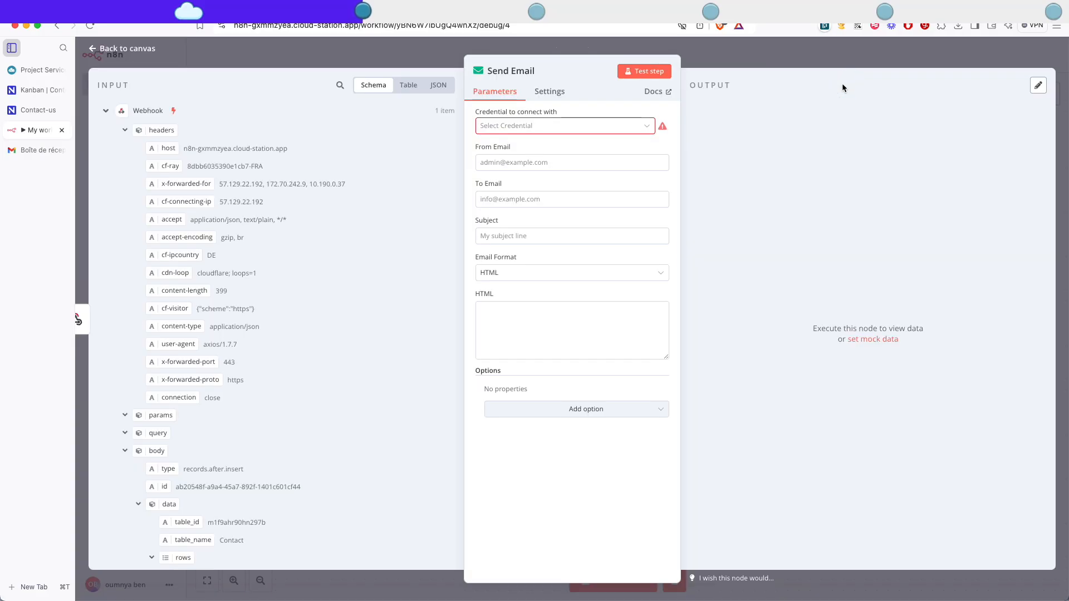
{"action": "left_click", "coordinate": [802, 49]}
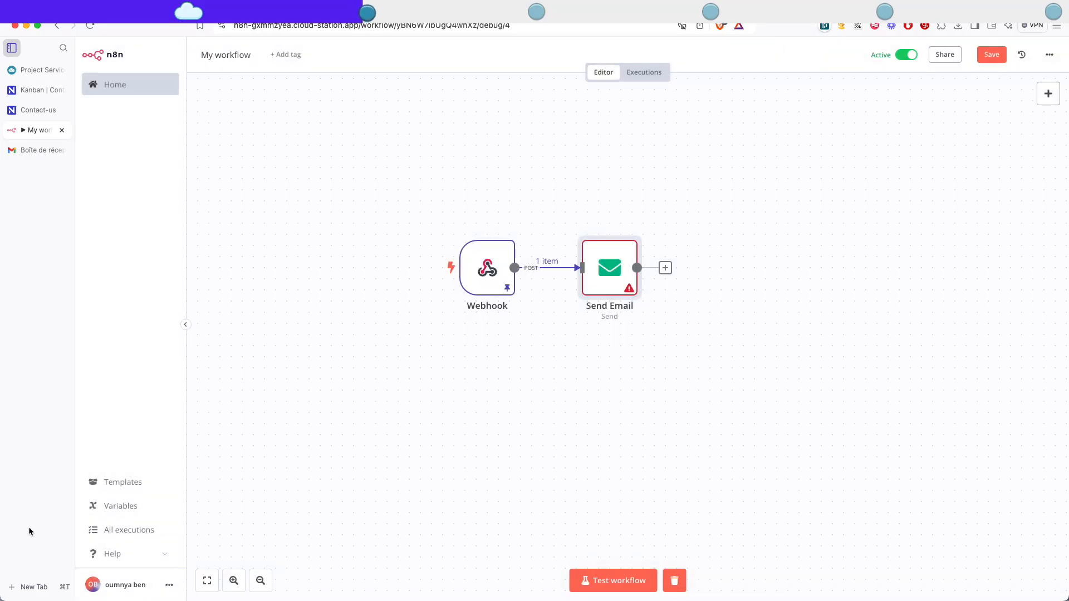
- Go from Gmail's Accounts and Import settings to the Google Account page in a new tab
{"action": "left_click", "coordinate": [12, 587]}
{"action": "type", "text": "gmail.com"}
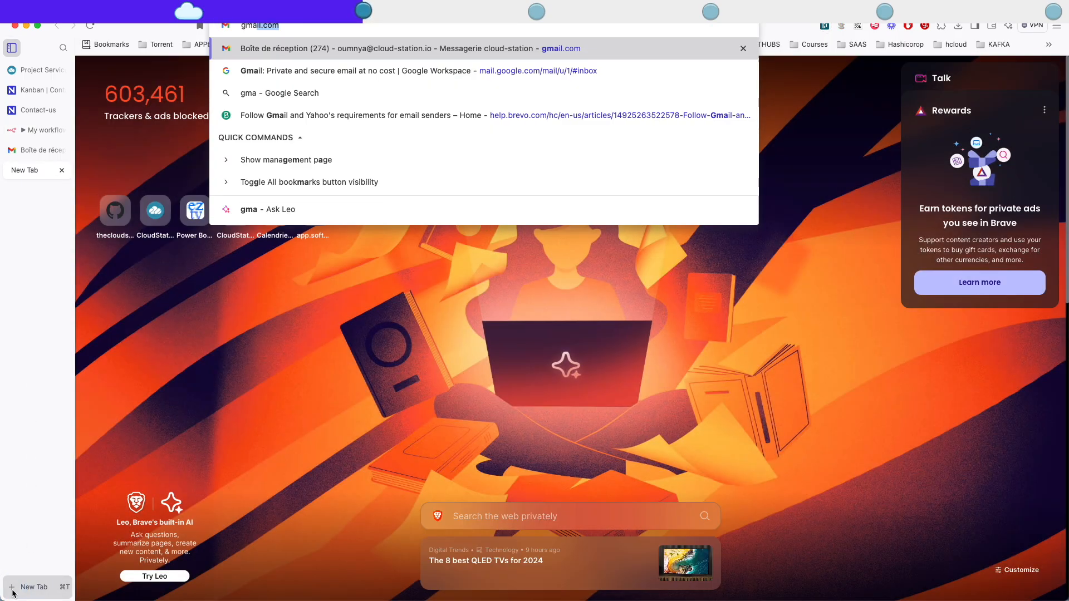
{"action": "key", "text": "Return"}
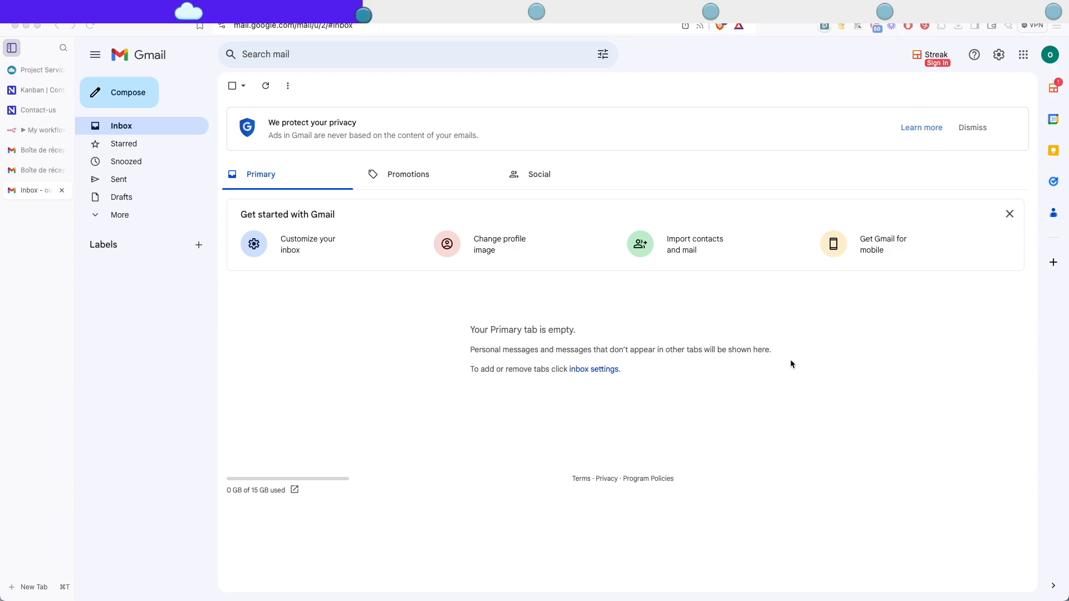
{"action": "left_click", "coordinate": [1000, 55]}
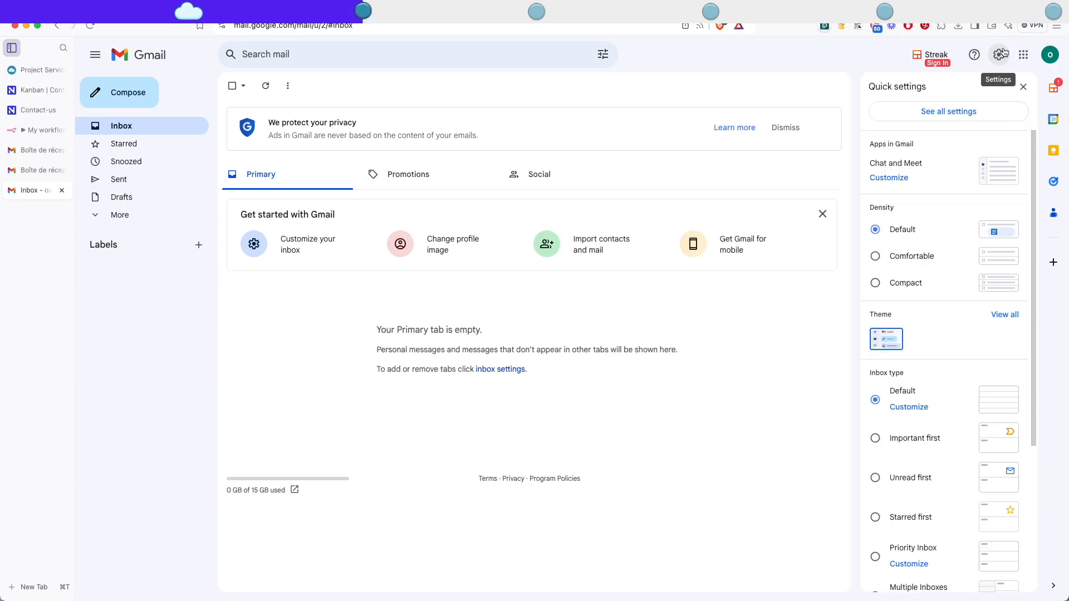
{"action": "left_click", "coordinate": [948, 111]}
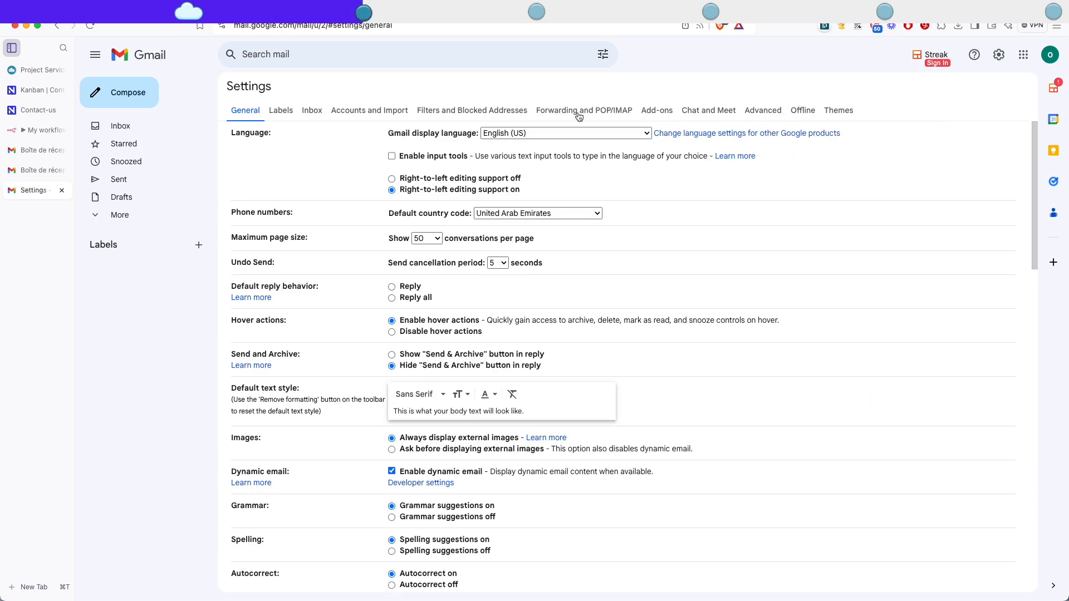
{"action": "left_click", "coordinate": [364, 111]}
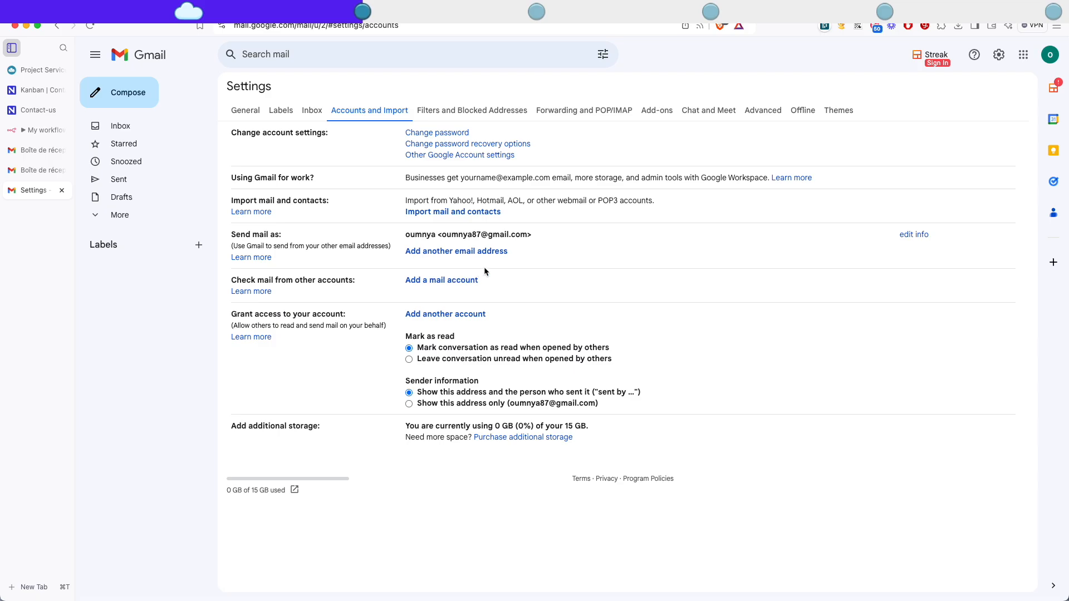
{"action": "left_click", "coordinate": [443, 156]}
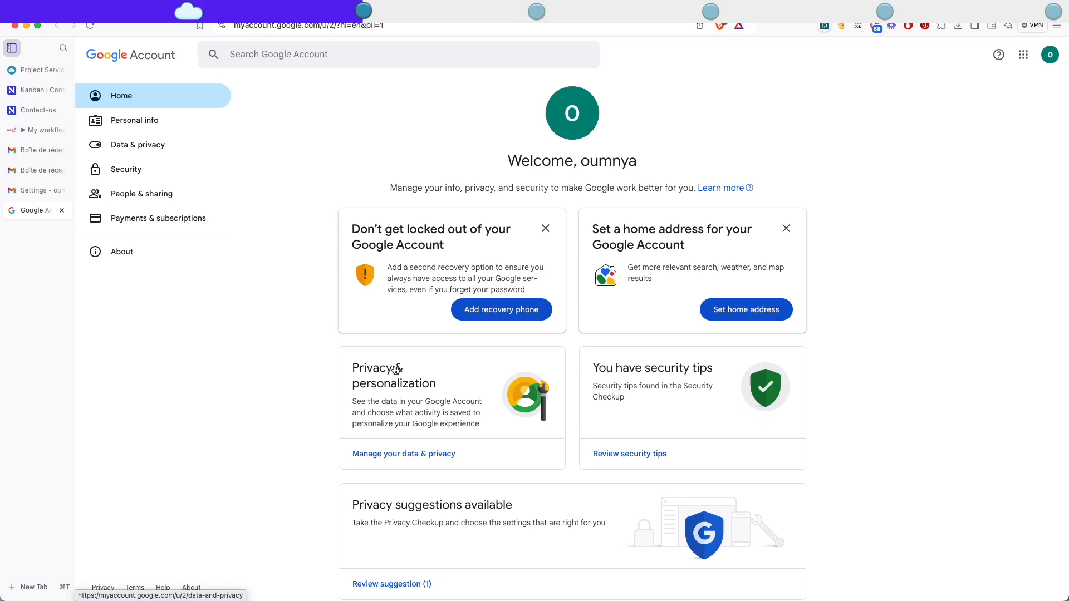
- Navigate to Security > 2-Step Verification > Authenticator app in the Google Account
{"action": "scroll", "coordinate": [395, 370], "scroll_direction": "down", "scroll_amount": 4}
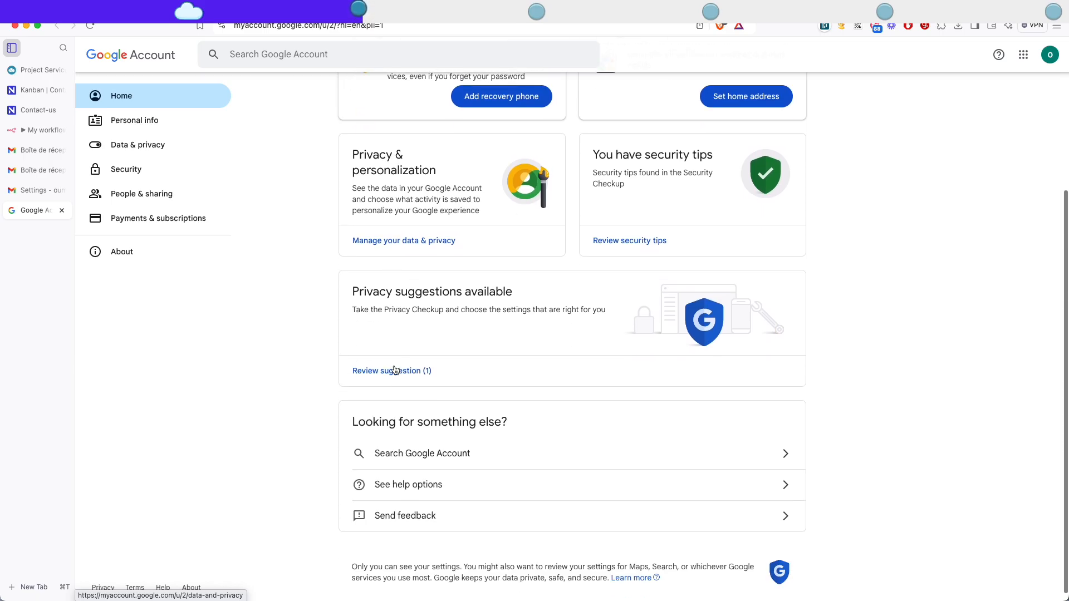
{"action": "scroll", "coordinate": [395, 370], "scroll_direction": "up", "scroll_amount": 3}
{"action": "scroll", "coordinate": [395, 370], "scroll_direction": "up", "scroll_amount": 2}
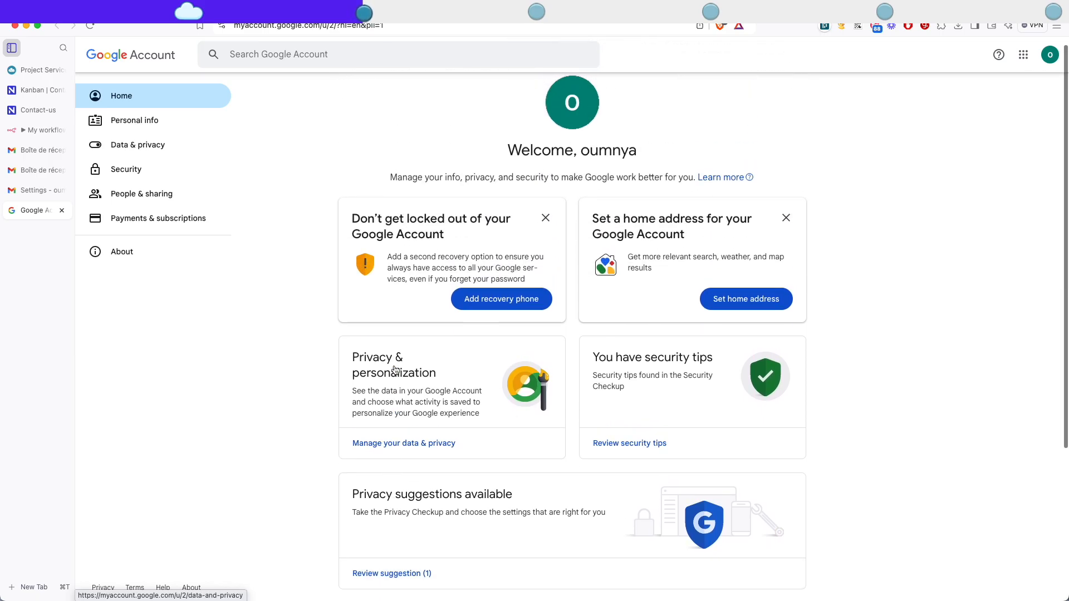
{"action": "scroll", "coordinate": [447, 358], "scroll_direction": "down", "scroll_amount": 4}
{"action": "left_click", "coordinate": [141, 167]}
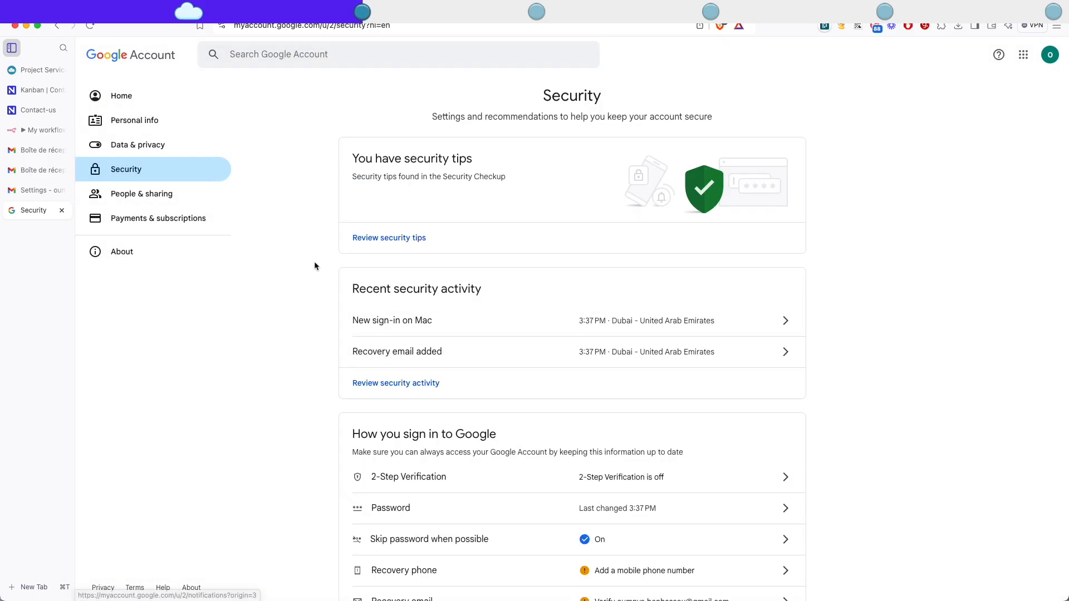
{"action": "scroll", "coordinate": [529, 341], "scroll_direction": "down", "scroll_amount": 5}
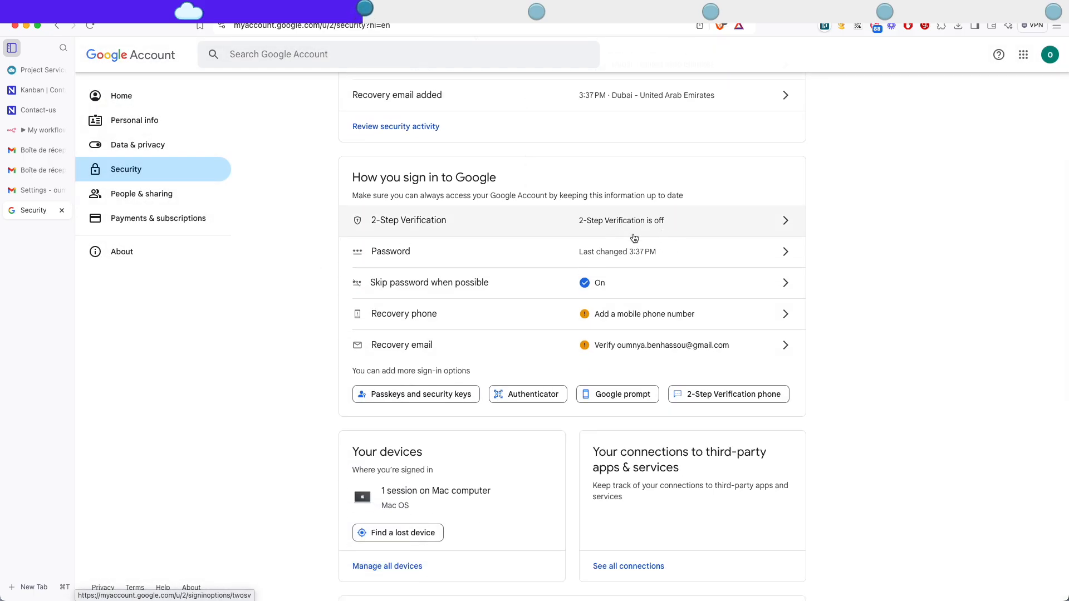
{"action": "left_click", "coordinate": [661, 221]}
{"action": "scroll", "coordinate": [422, 389], "scroll_direction": "down", "scroll_amount": 3}
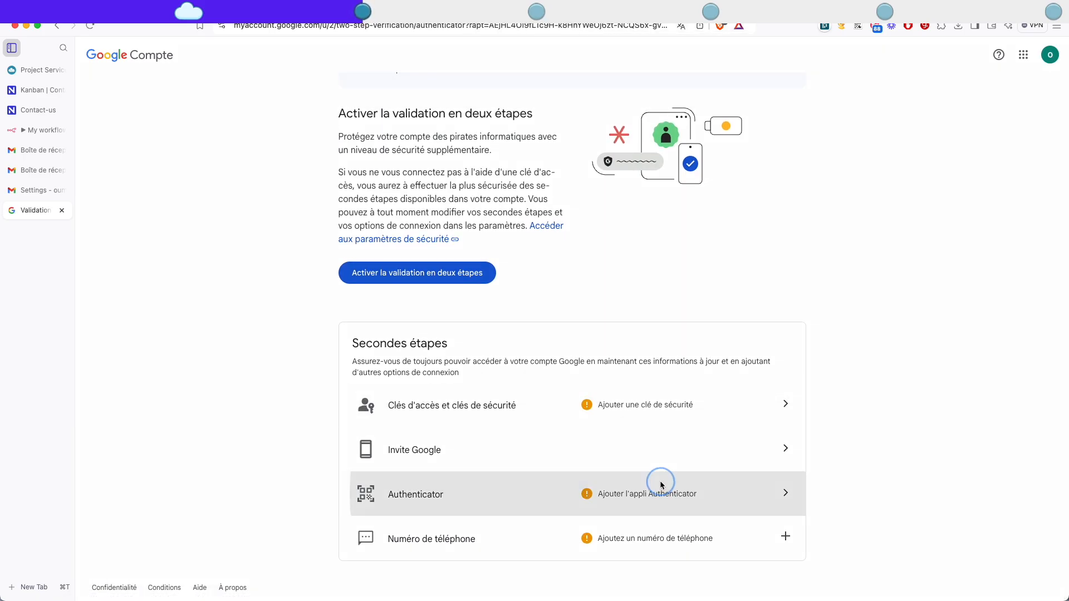
{"action": "left_click", "coordinate": [528, 493]}
- Link Google Authenticator with its verification code and turn on 2-Step Verification
{"action": "left_click", "coordinate": [429, 224]}
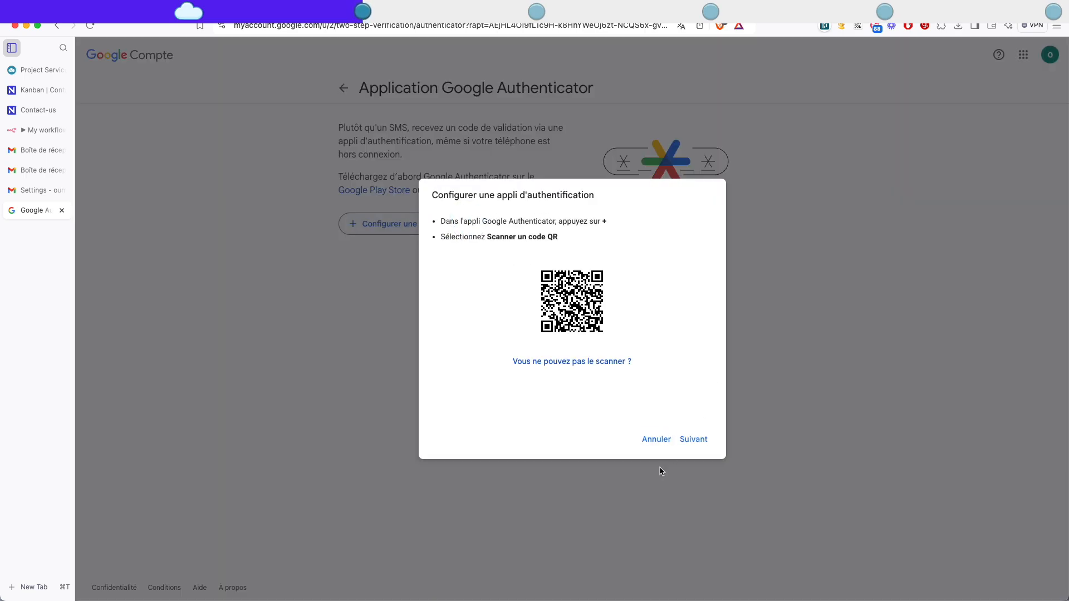
{"action": "left_click", "coordinate": [693, 439]}
{"action": "left_click", "coordinate": [532, 262]}
{"action": "left_click", "coordinate": [694, 437]}
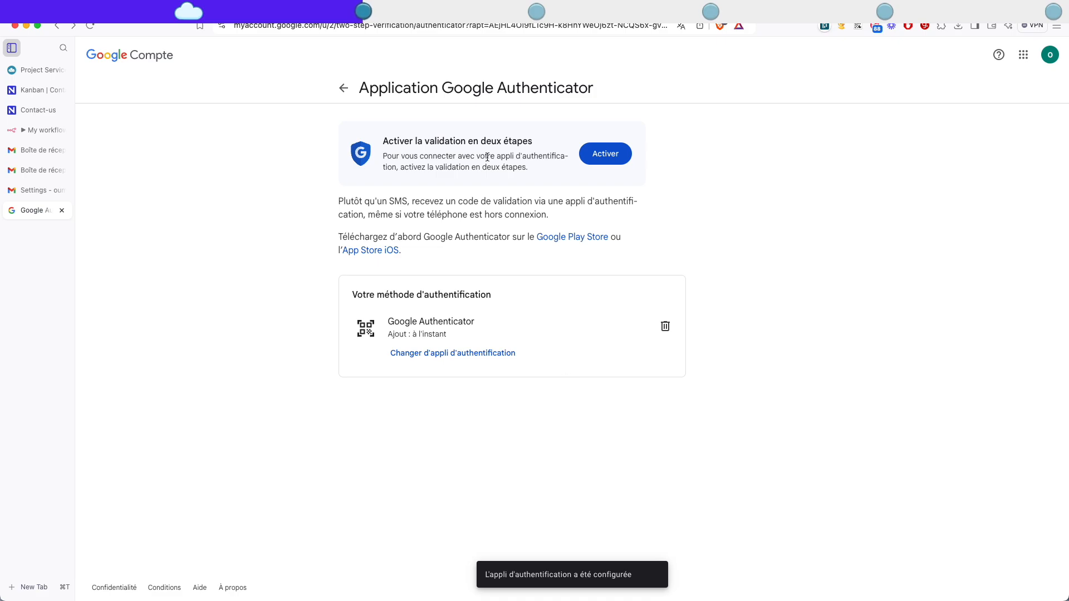
{"action": "left_click", "coordinate": [604, 162]}
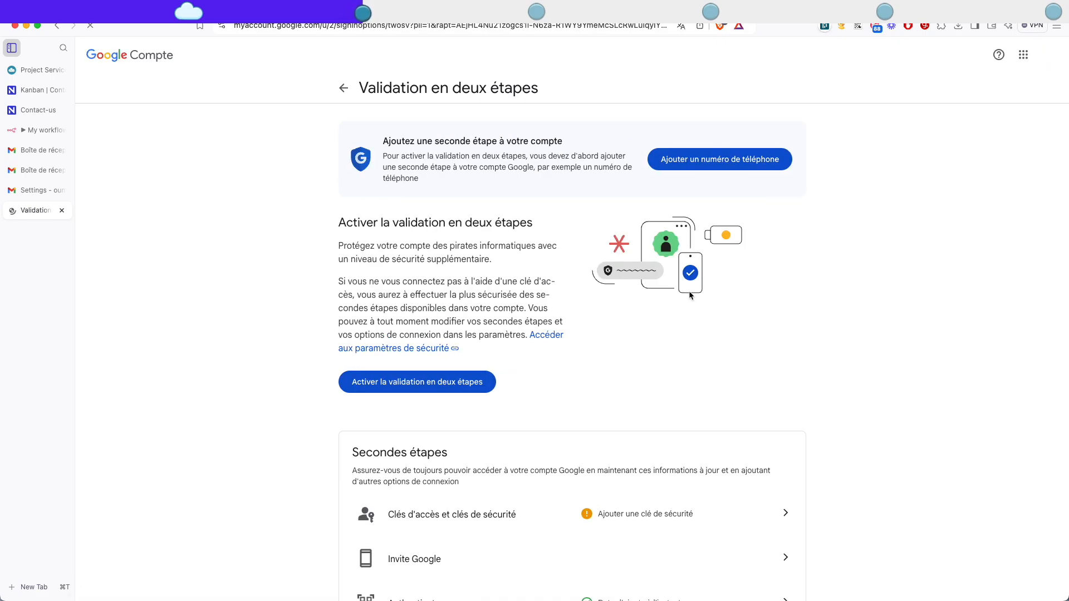
{"action": "left_click", "coordinate": [341, 87]}
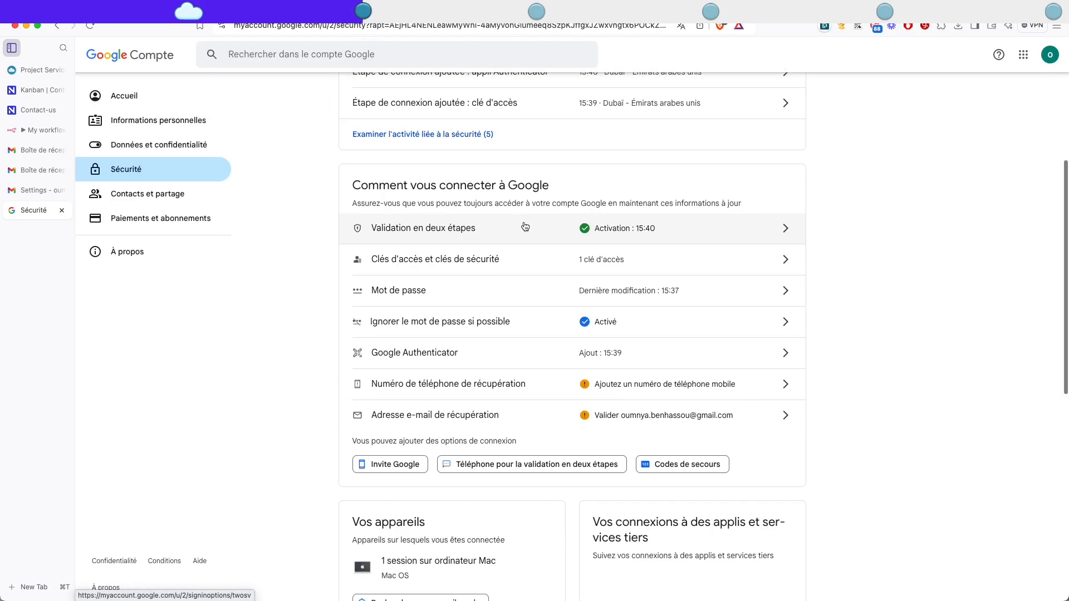
{"action": "scroll", "coordinate": [523, 226], "scroll_direction": "up", "scroll_amount": 3}
- Create a Google app password named SMTP and copy the generated password
{"action": "left_click", "coordinate": [327, 58]}
{"action": "type", "text": "app"}
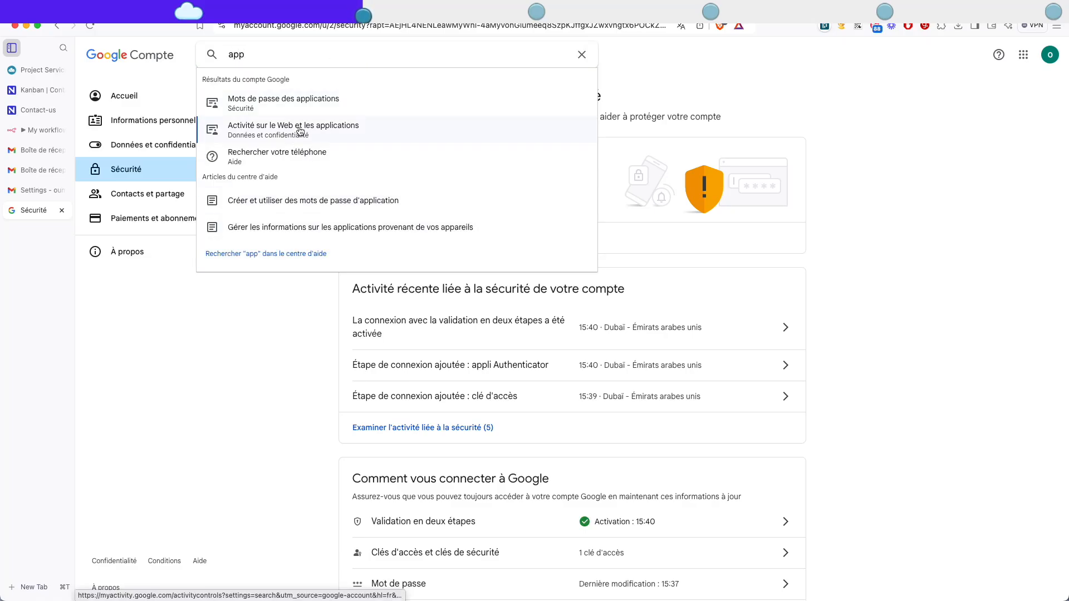
{"action": "left_click", "coordinate": [283, 105]}
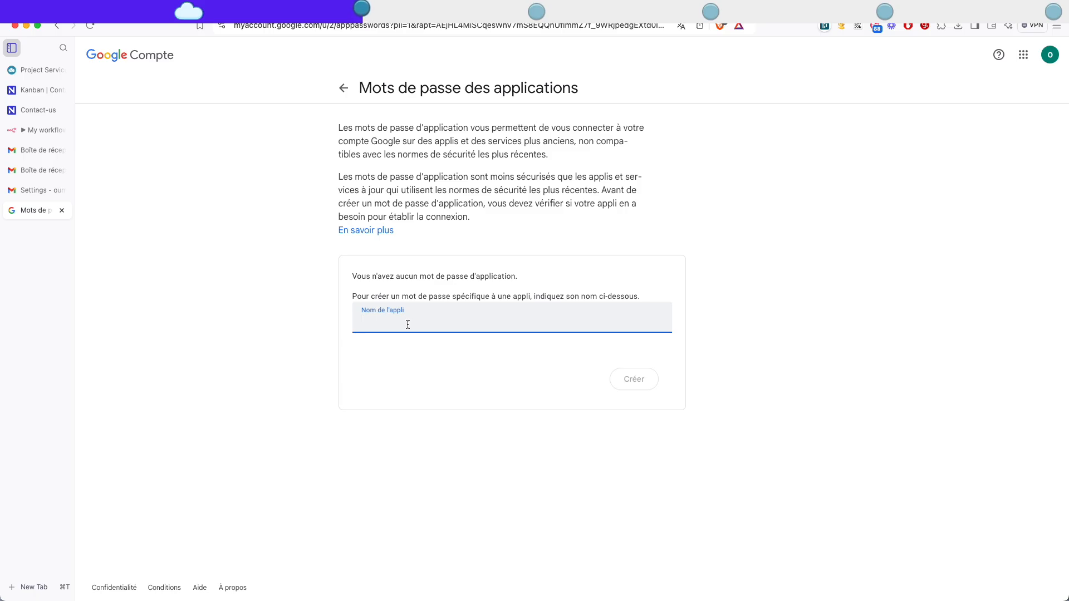
{"action": "type", "text": "SMTP"}
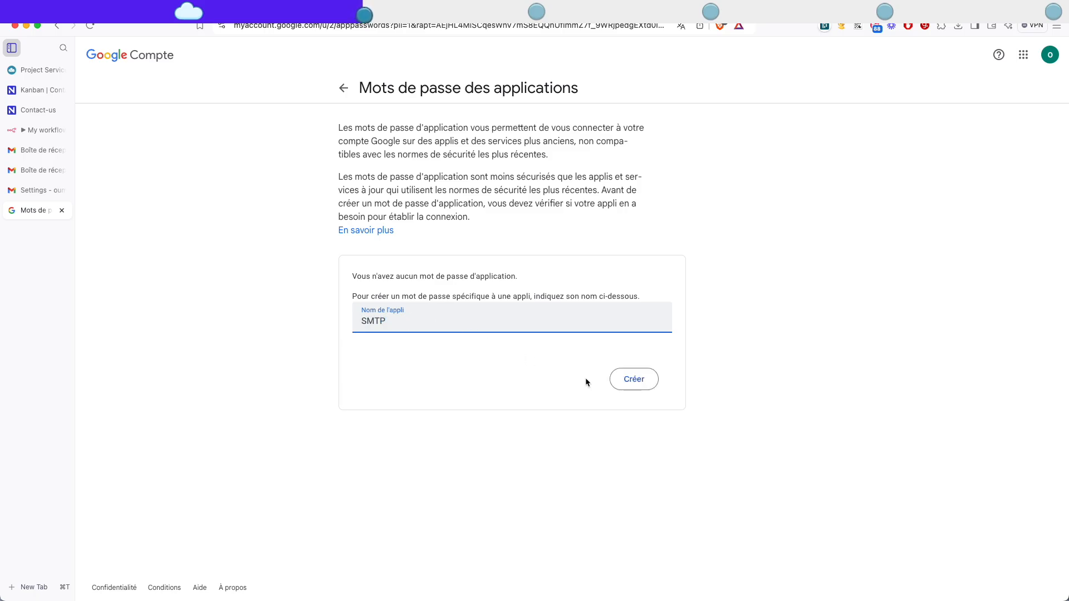
{"action": "left_click", "coordinate": [630, 379]}
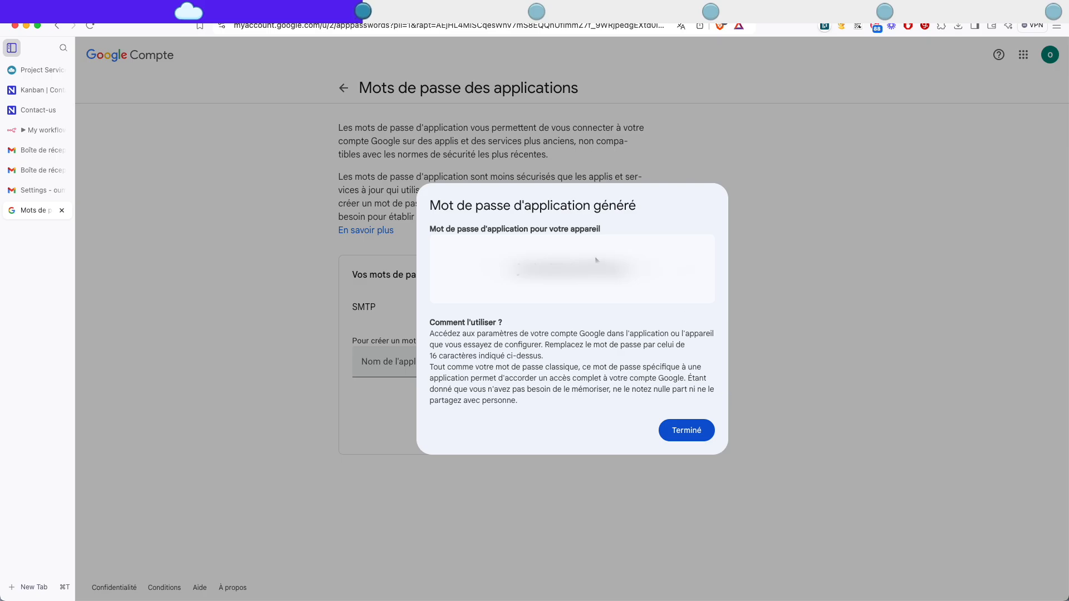
{"action": "triple_click", "coordinate": [591, 259]}
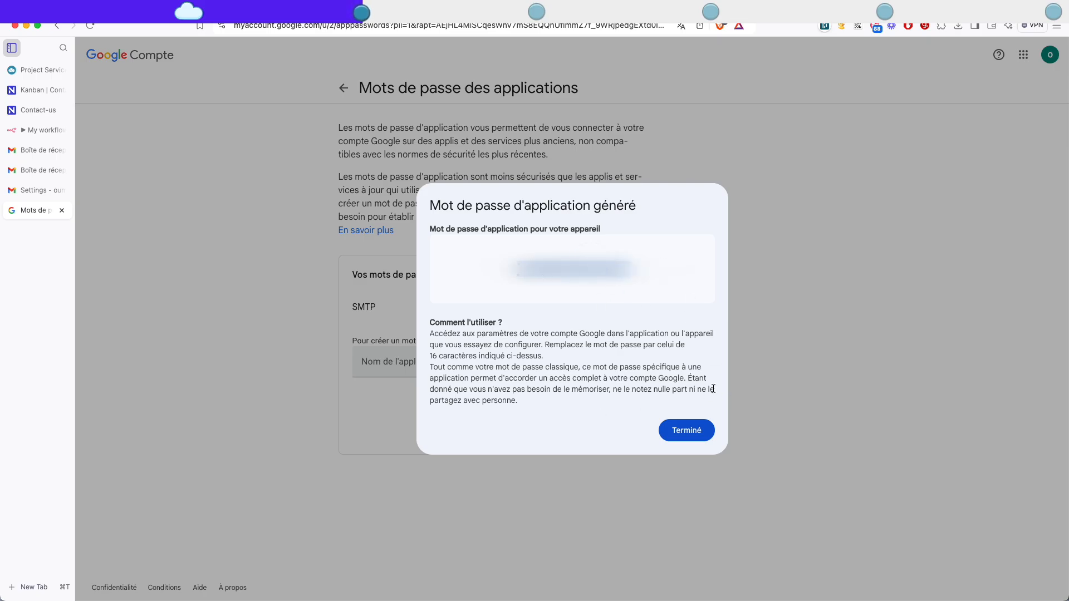
{"action": "left_click", "coordinate": [692, 432]}
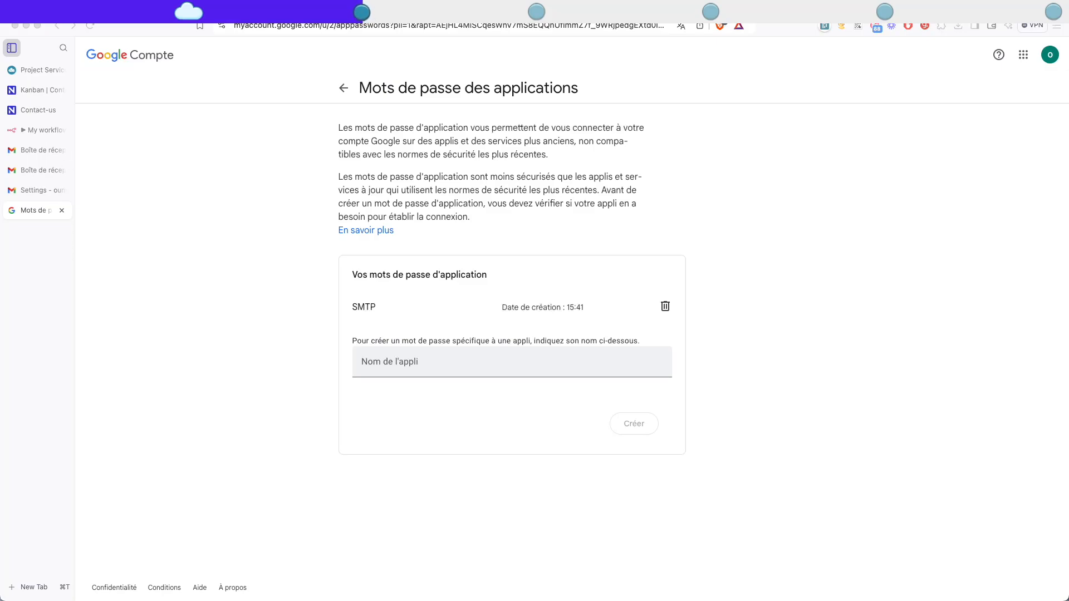
{"action": "left_click", "coordinate": [36, 131]}
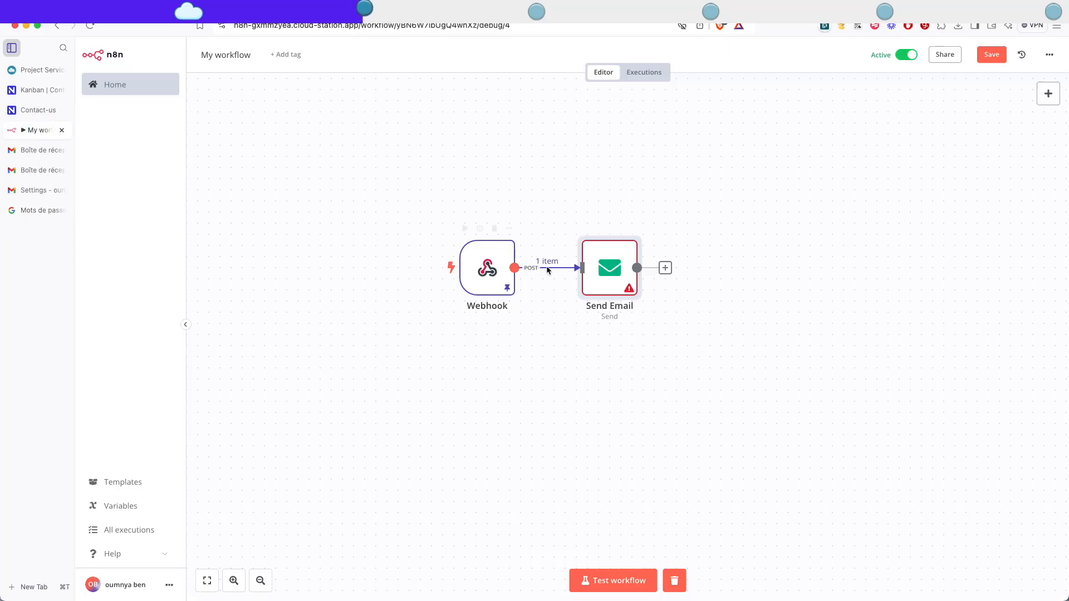
- Start a new SMTP credential on the Send Email node and paste the app password
{"action": "double_click", "coordinate": [613, 263]}
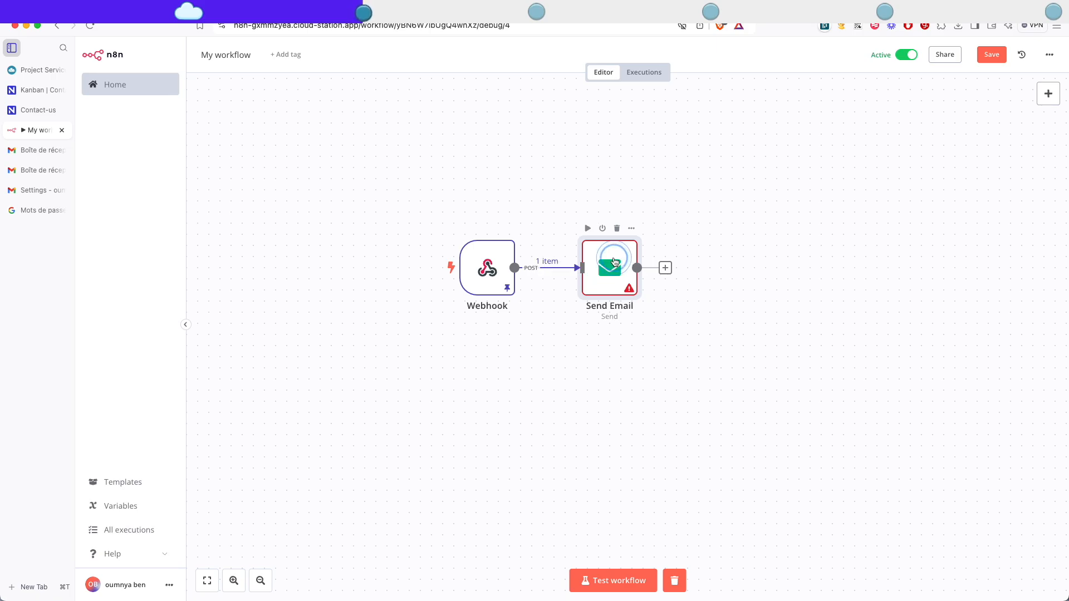
{"action": "left_click", "coordinate": [561, 125]}
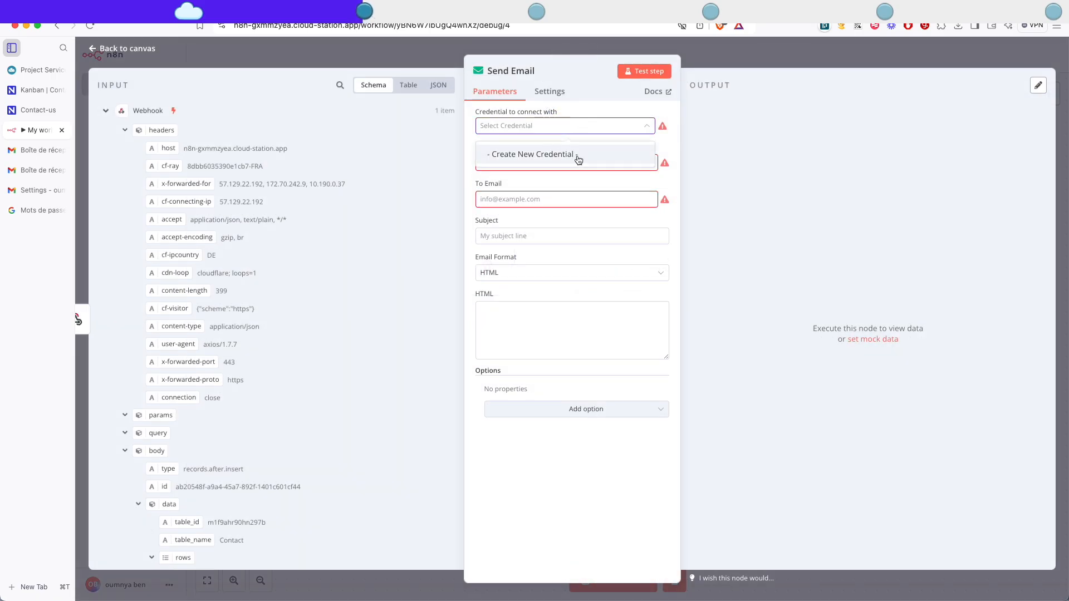
{"action": "left_click", "coordinate": [557, 155]}
{"action": "left_click", "coordinate": [382, 220]}
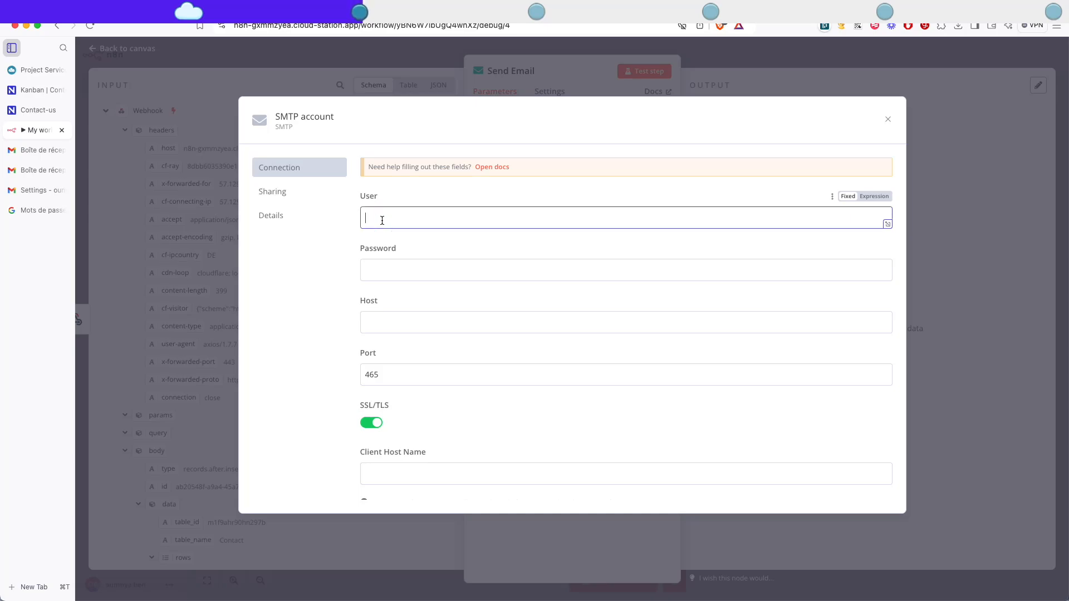
{"action": "left_click", "coordinate": [397, 272]}
{"action": "key", "text": "super+v"}
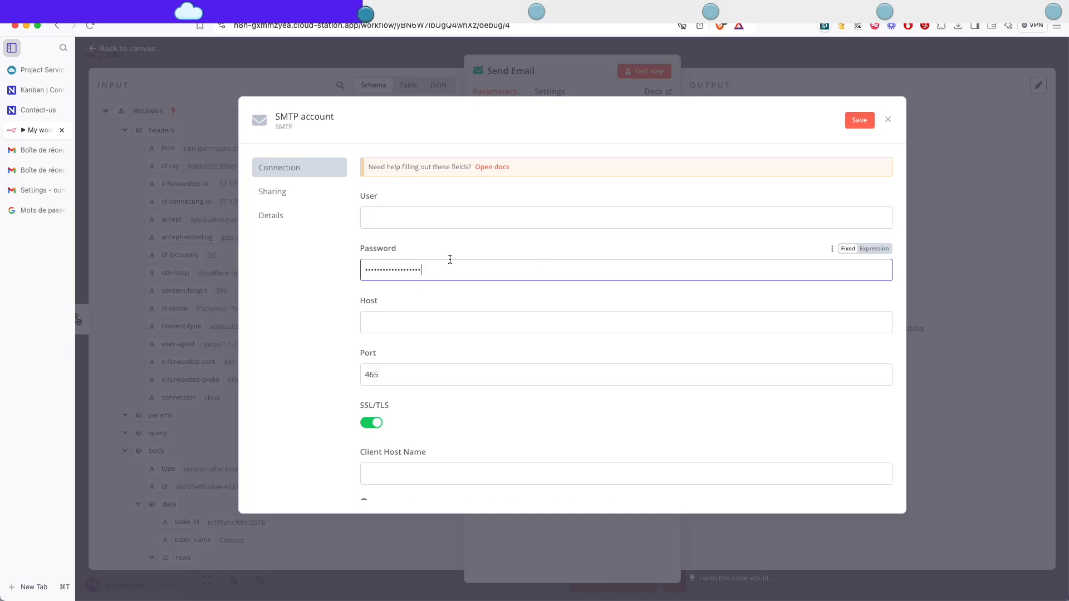
{"action": "key", "text": "super+Tab"}
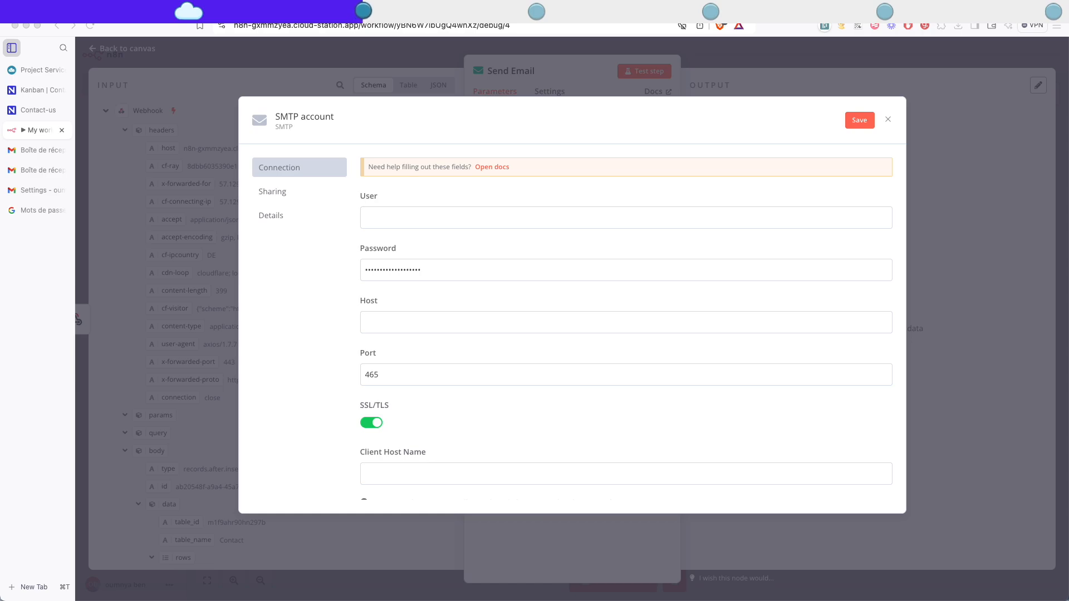
{"action": "scroll", "coordinate": [430, 430], "scroll_direction": "down", "scroll_amount": 2}
{"action": "scroll", "coordinate": [399, 329], "scroll_direction": "up", "scroll_amount": 2}
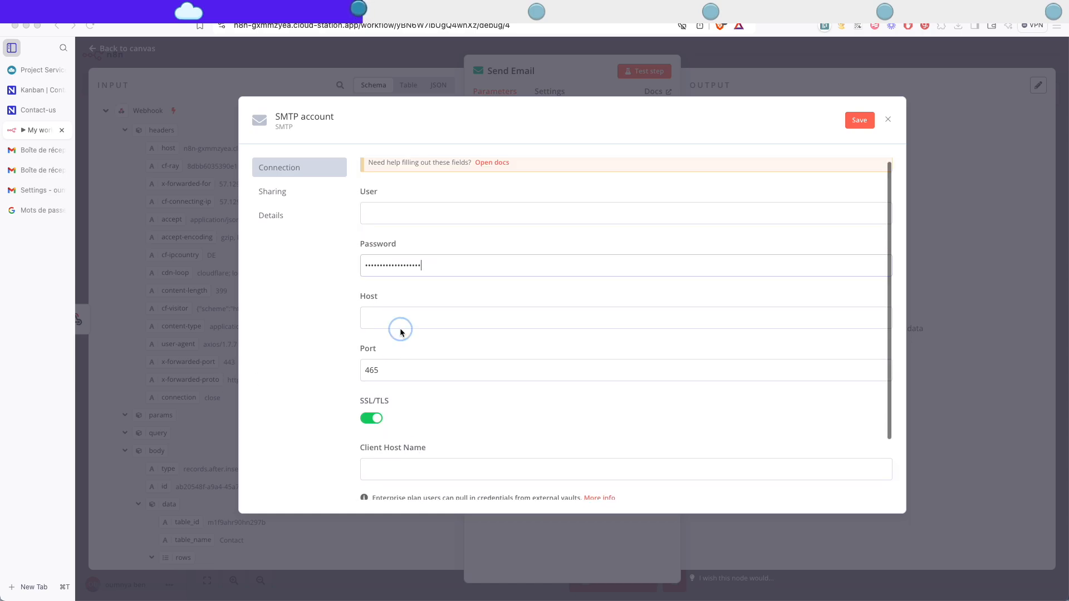
- Set host smtp.gmail.com, port 587, SSL/TLS off and Disable STARTTLS on
{"action": "left_click", "coordinate": [399, 322]}
{"action": "type", "text": "smtp.gmail.com"}
{"action": "key", "text": "super+Tab"}
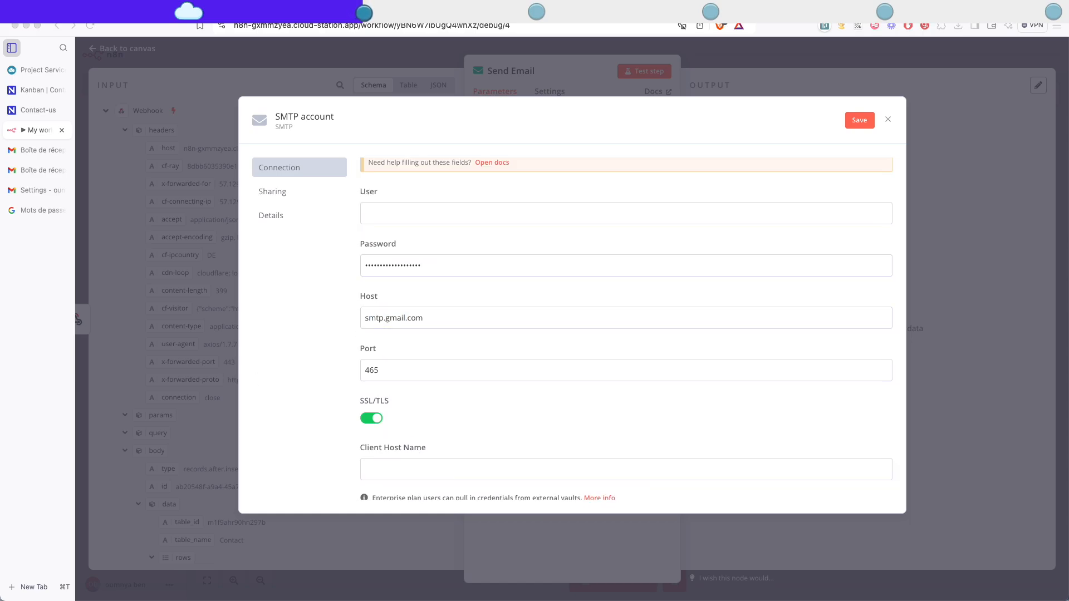
{"action": "double_click", "coordinate": [373, 372]}
{"action": "type", "text": "587"}
{"action": "left_click", "coordinate": [372, 419]}
{"action": "scroll", "coordinate": [482, 429], "scroll_direction": "down", "scroll_amount": 2}
{"action": "left_click", "coordinate": [373, 404]}
{"action": "scroll", "coordinate": [500, 398], "scroll_direction": "up", "scroll_amount": 2}
- Enter the Google account's email address as the SMTP user, then save and test the credential
{"action": "left_click", "coordinate": [387, 214]}
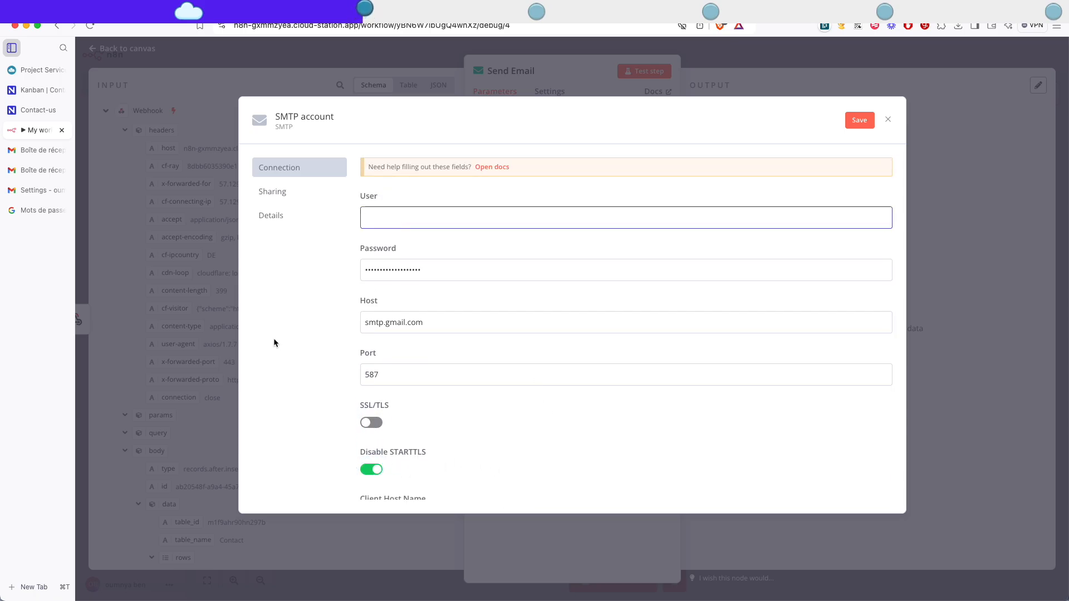
{"action": "left_click", "coordinate": [36, 193]}
{"action": "left_click", "coordinate": [1050, 54]}
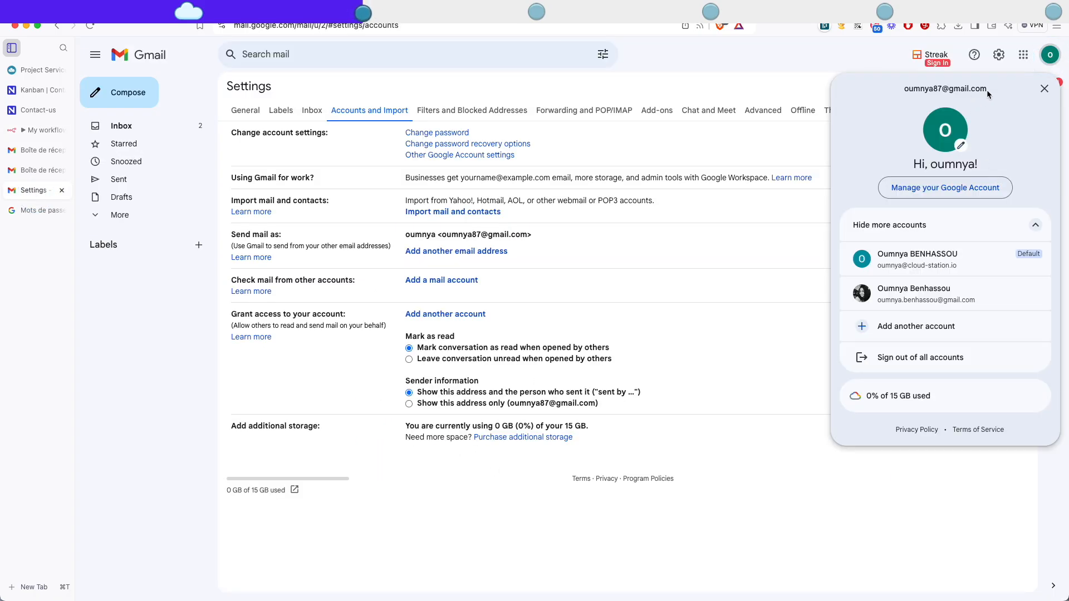
{"action": "left_click_drag", "start_coordinate": [988, 89], "coordinate": [908, 90]}
{"action": "left_click", "coordinate": [35, 129]}
{"action": "left_click", "coordinate": [862, 121]}
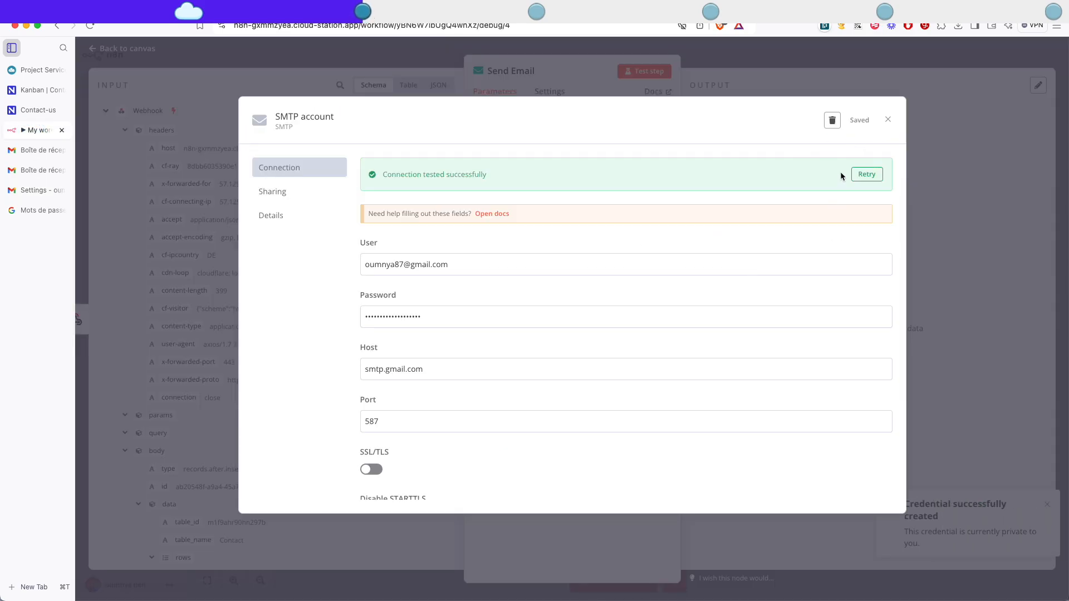
{"action": "left_click", "coordinate": [888, 120]}
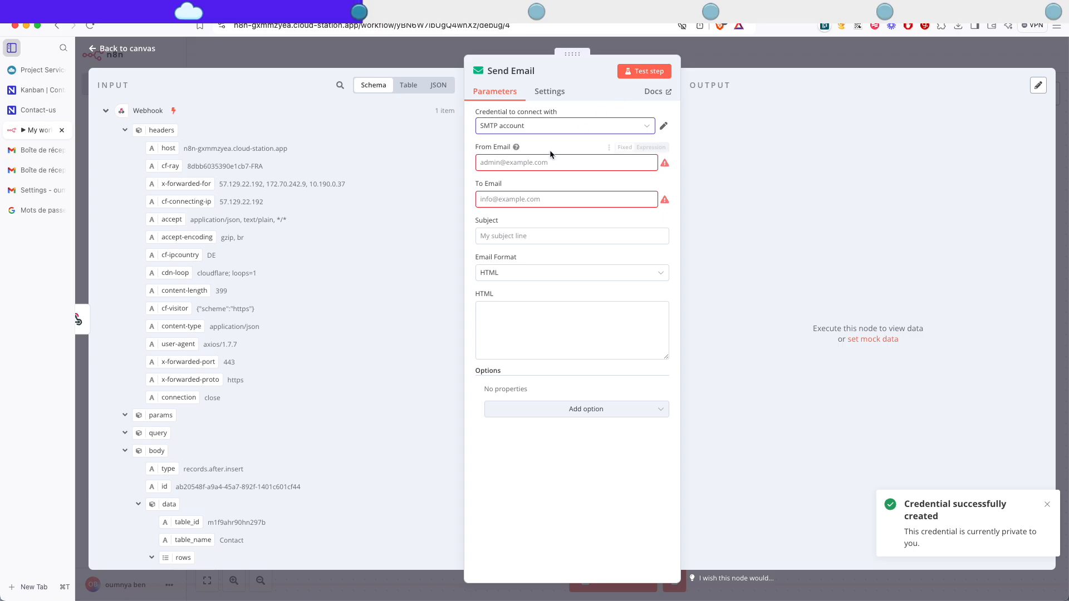
- Rename the credential to GMAIL SMTP and save it
{"action": "left_click", "coordinate": [664, 126]}
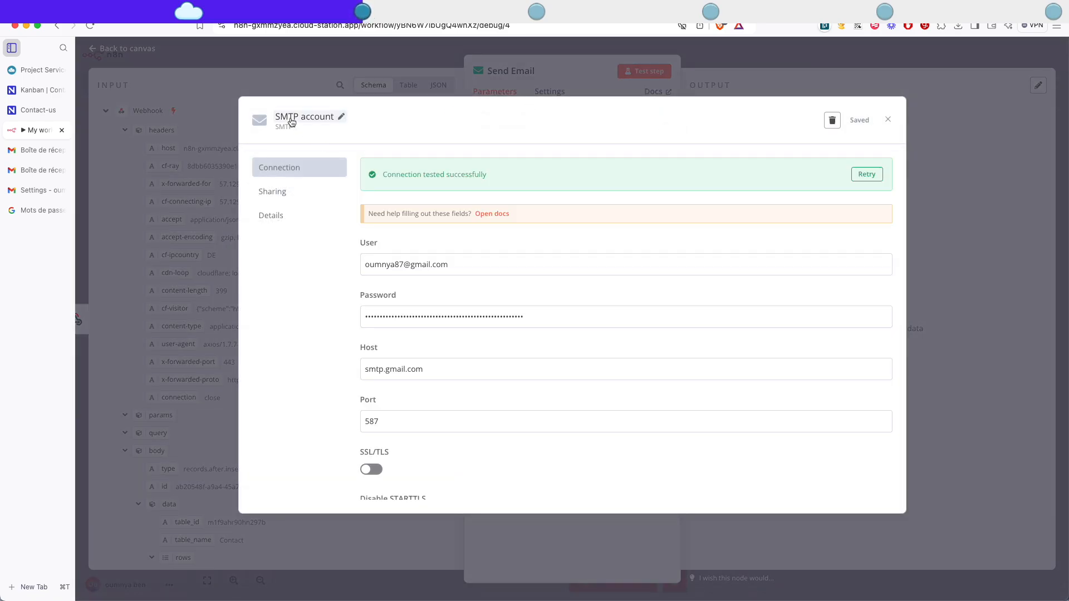
{"action": "left_click", "coordinate": [334, 118]}
{"action": "type", "text": "GMAIL SMTP"}
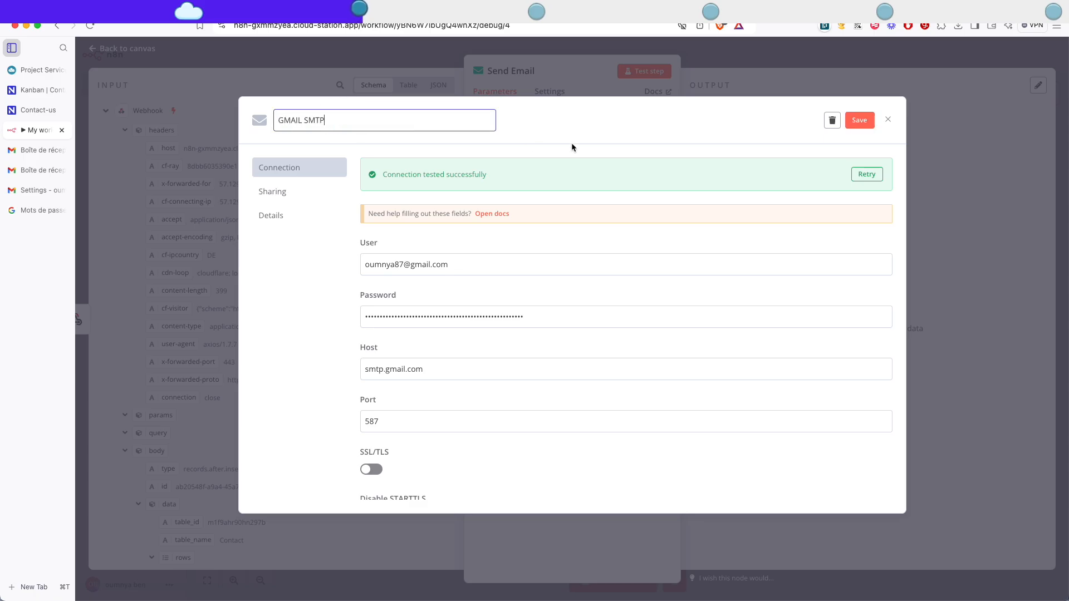
{"action": "left_click", "coordinate": [861, 120]}
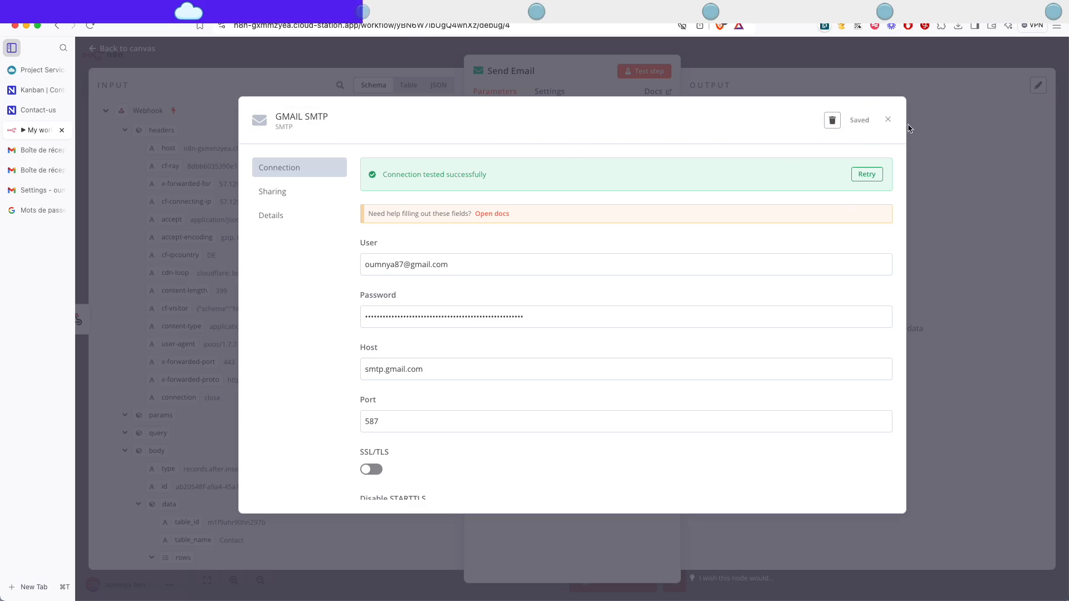
{"action": "left_click", "coordinate": [889, 121]}
{"action": "left_click", "coordinate": [589, 166]}
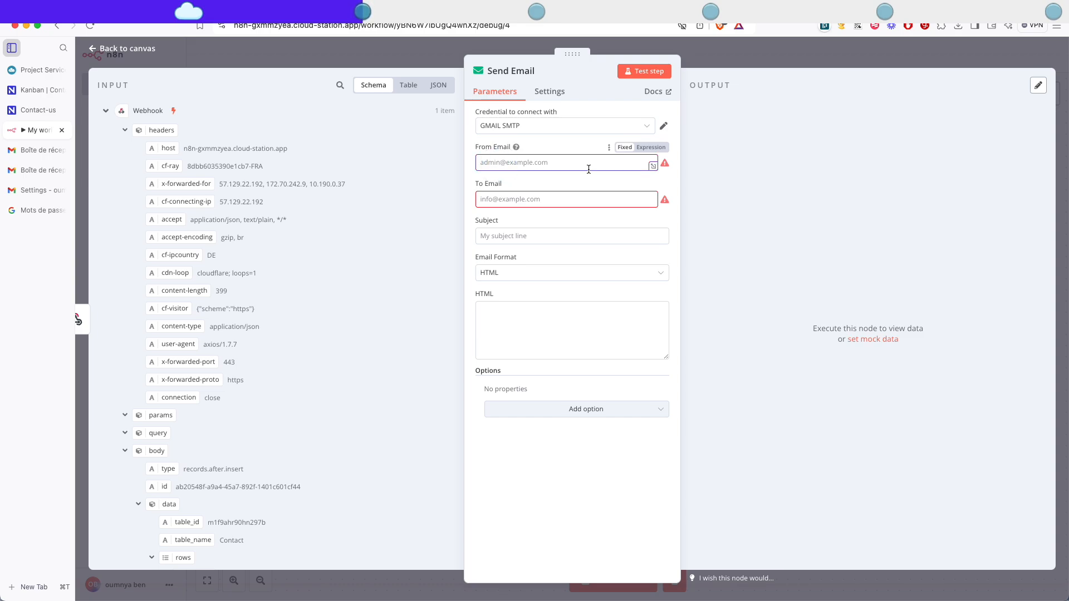
- Enter the sender address, map To Email to the webhook's Email, and paste subject 'Thanks for reaching out!'
{"action": "key", "text": "Tab"}
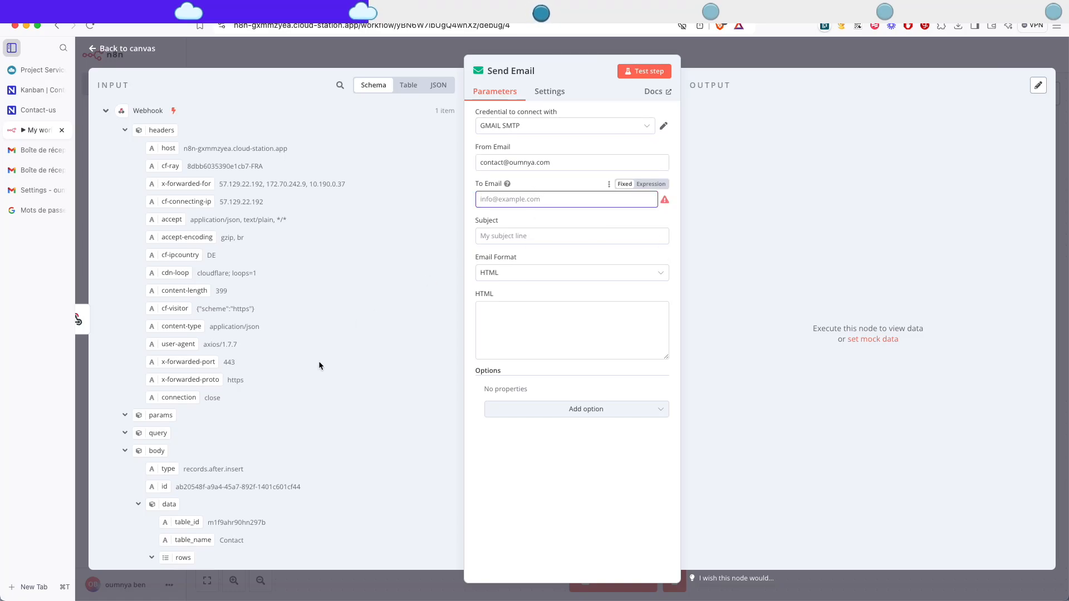
{"action": "scroll", "coordinate": [243, 418], "scroll_direction": "down", "scroll_amount": 5}
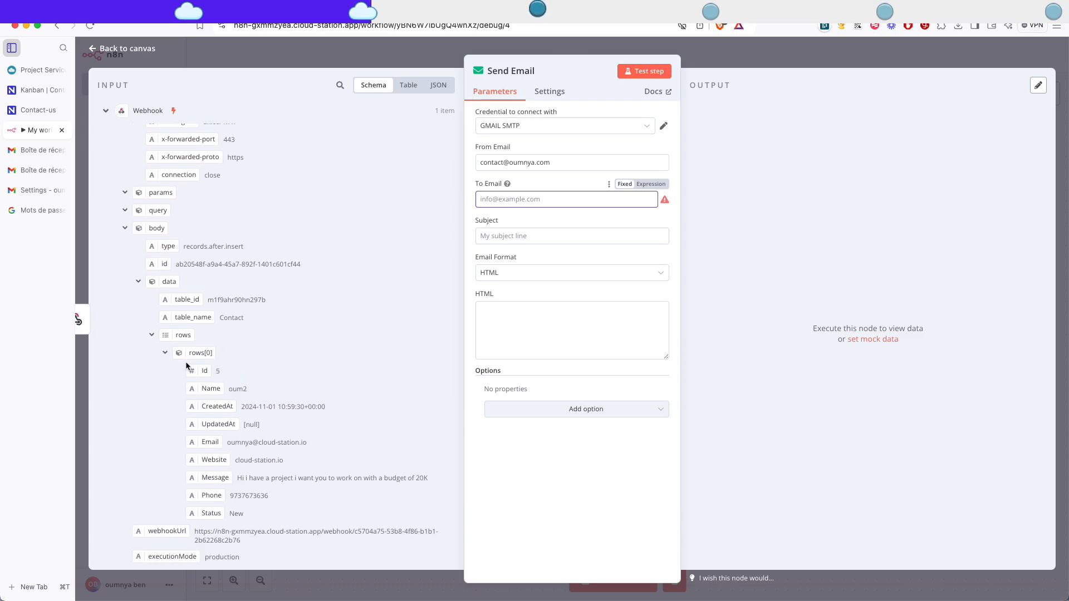
{"action": "left_click_drag", "start_coordinate": [210, 439], "coordinate": [506, 205]}
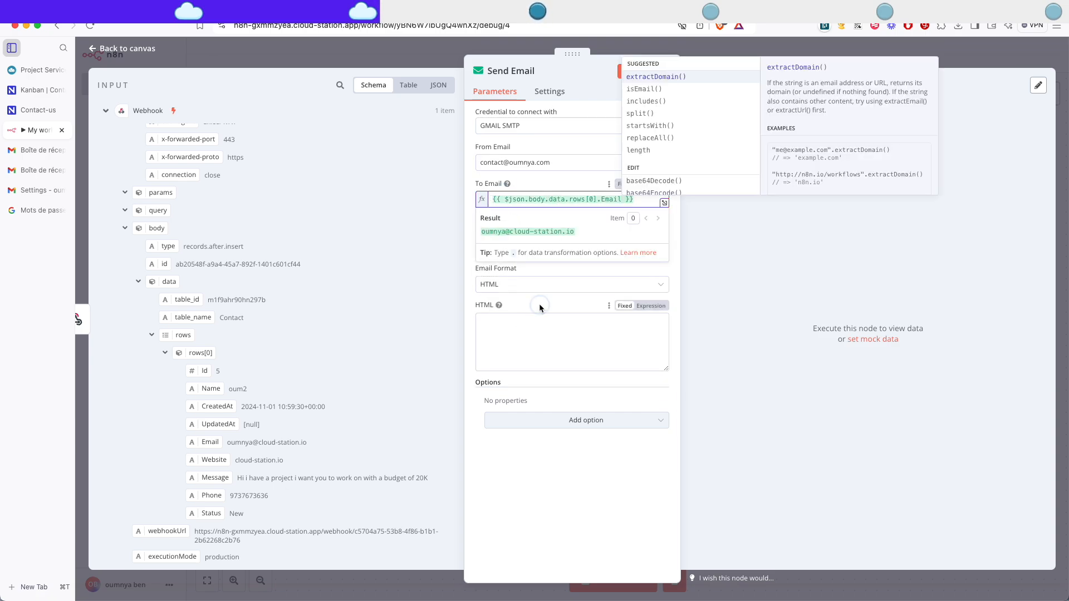
{"action": "left_click", "coordinate": [538, 303]}
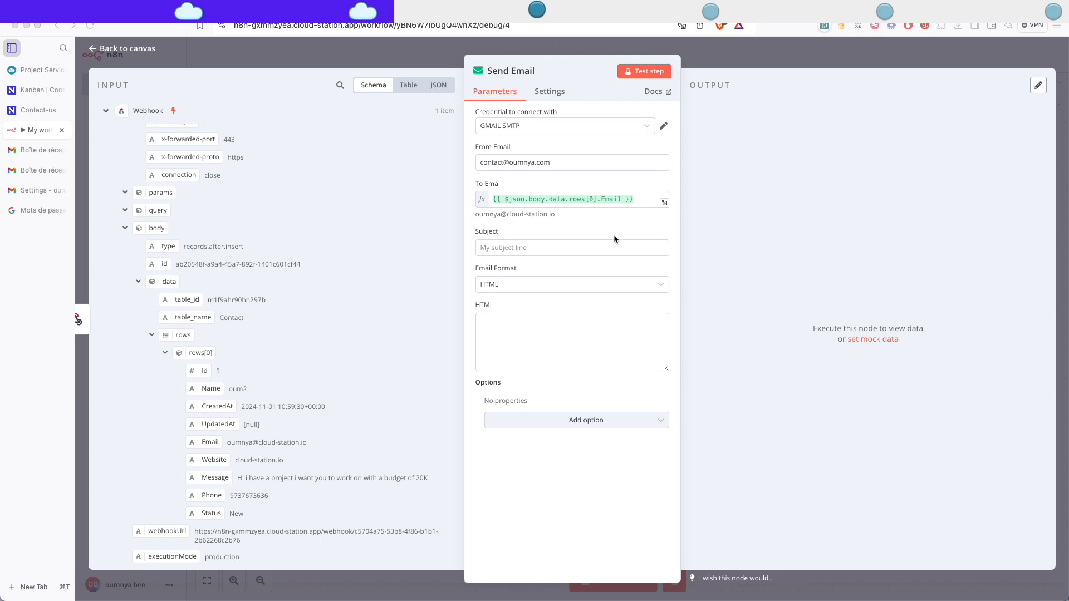
{"action": "left_click", "coordinate": [484, 247]}
{"action": "type", "text": "Thanks for reaching out! 📫"}
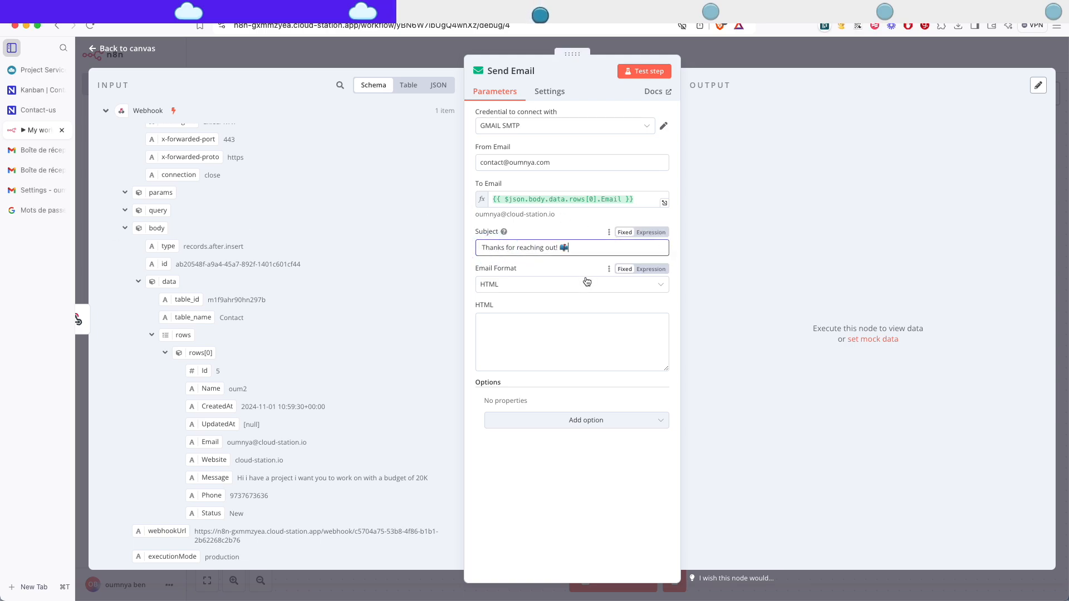
- Switch the email format to plain Text and put the body field in expression mode
{"action": "left_click", "coordinate": [548, 282]}
{"action": "left_click", "coordinate": [529, 323]}
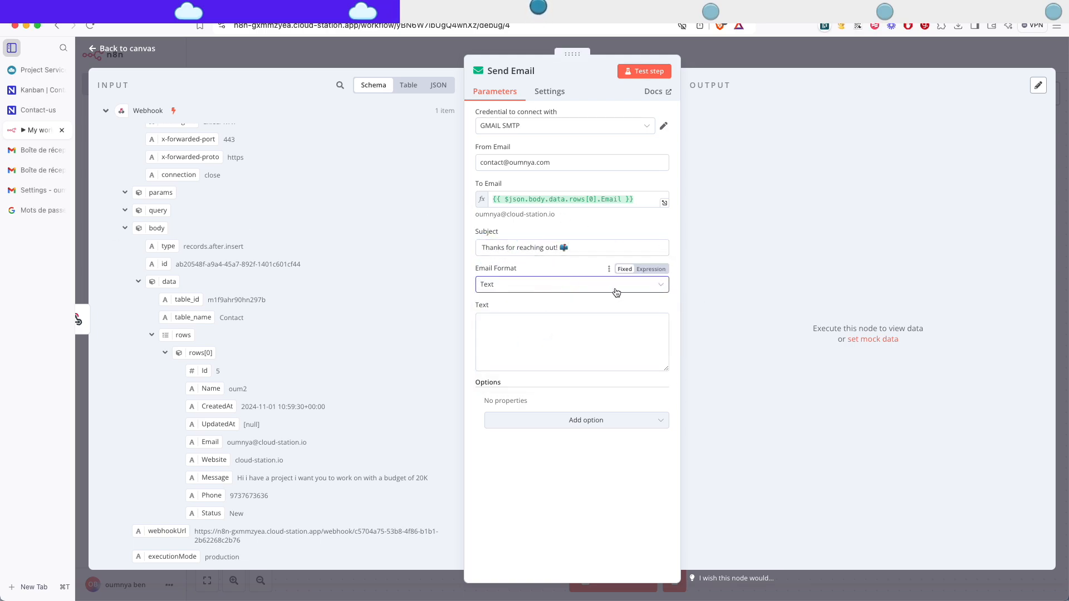
{"action": "left_click", "coordinate": [548, 335]}
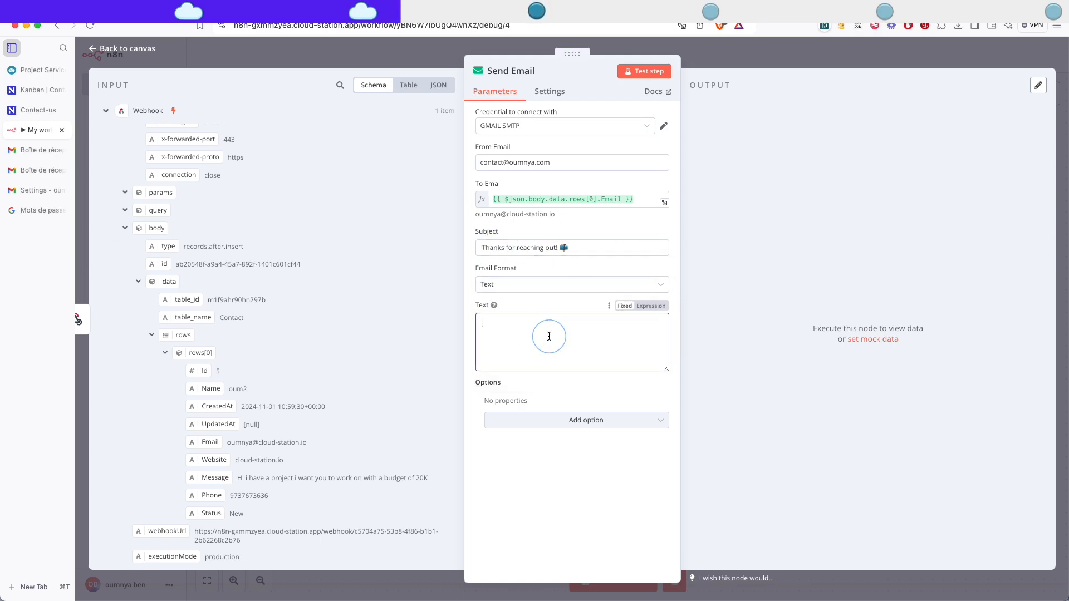
{"action": "left_click", "coordinate": [658, 308]}
{"action": "left_click", "coordinate": [624, 305]}
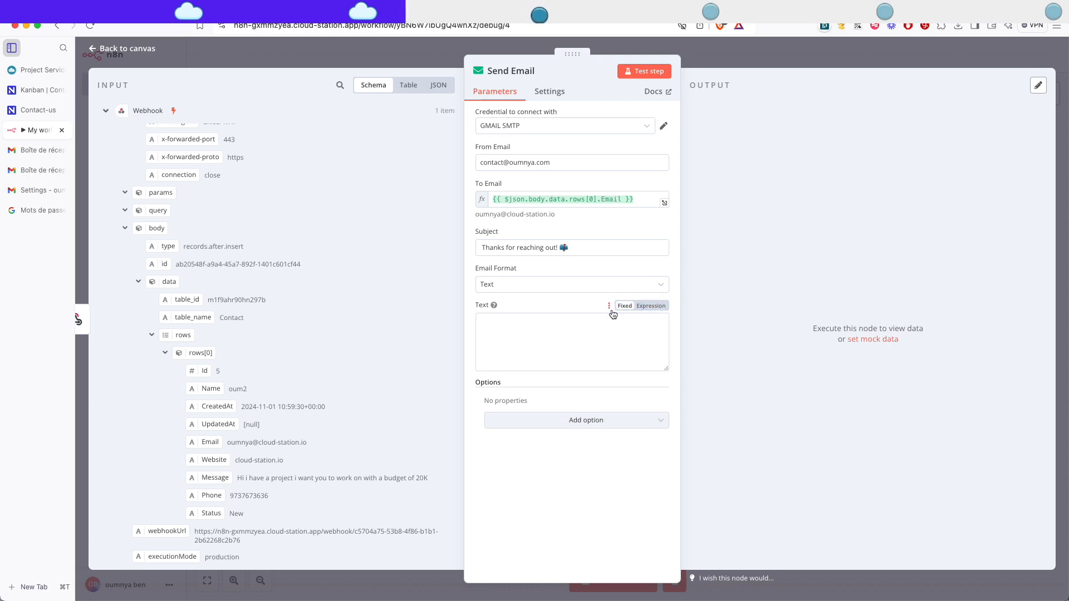
{"action": "left_click", "coordinate": [648, 306]}
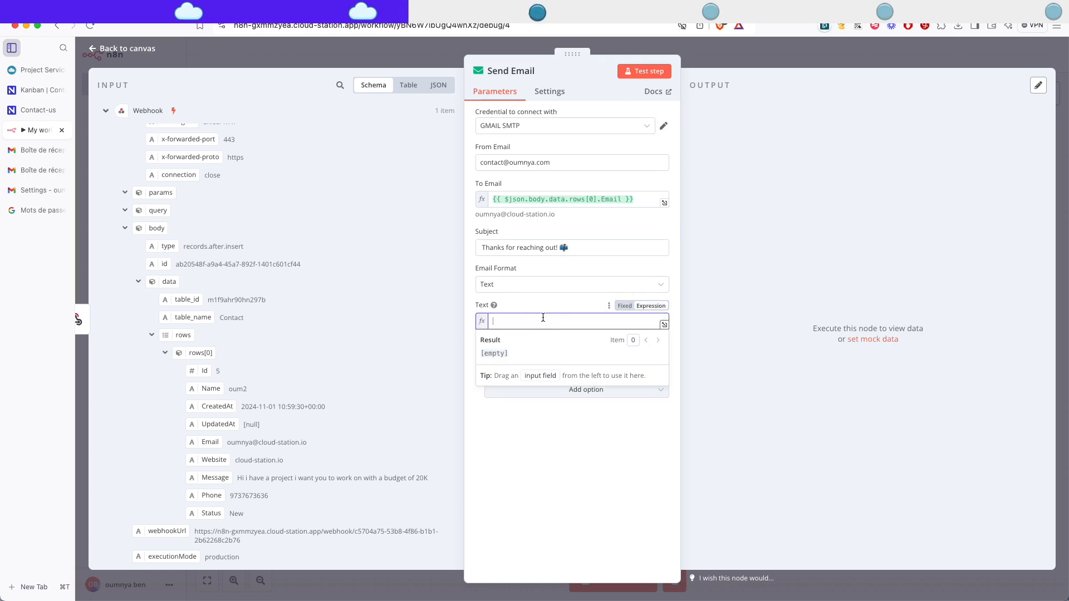
- Start the body with 'Hi' followed by the contact's Name expression and a comma
{"action": "type", "text": "Hi"}
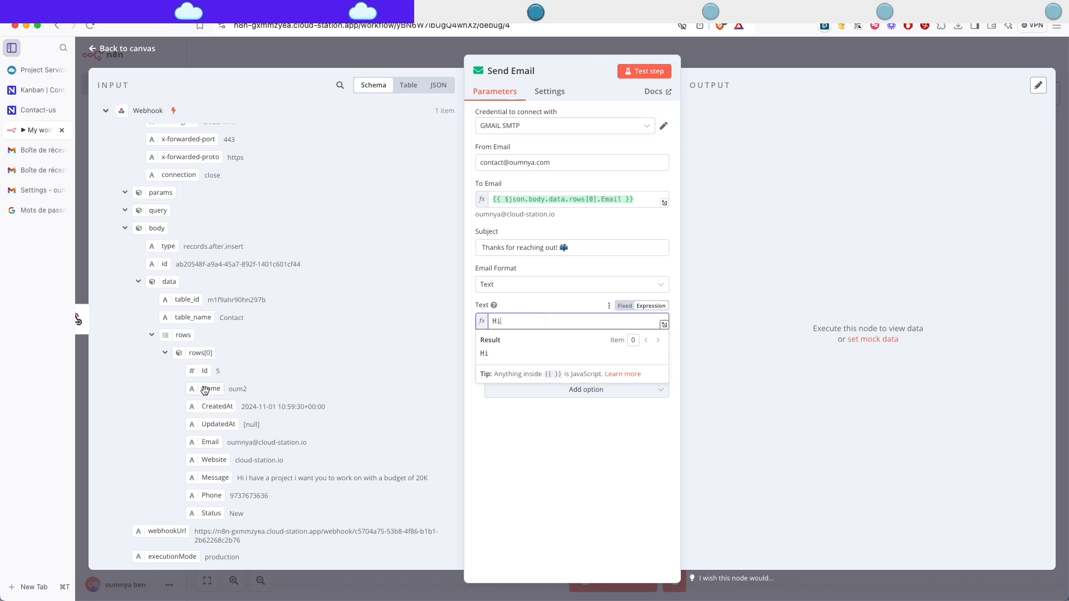
{"action": "left_click_drag", "start_coordinate": [205, 389], "coordinate": [528, 322]}
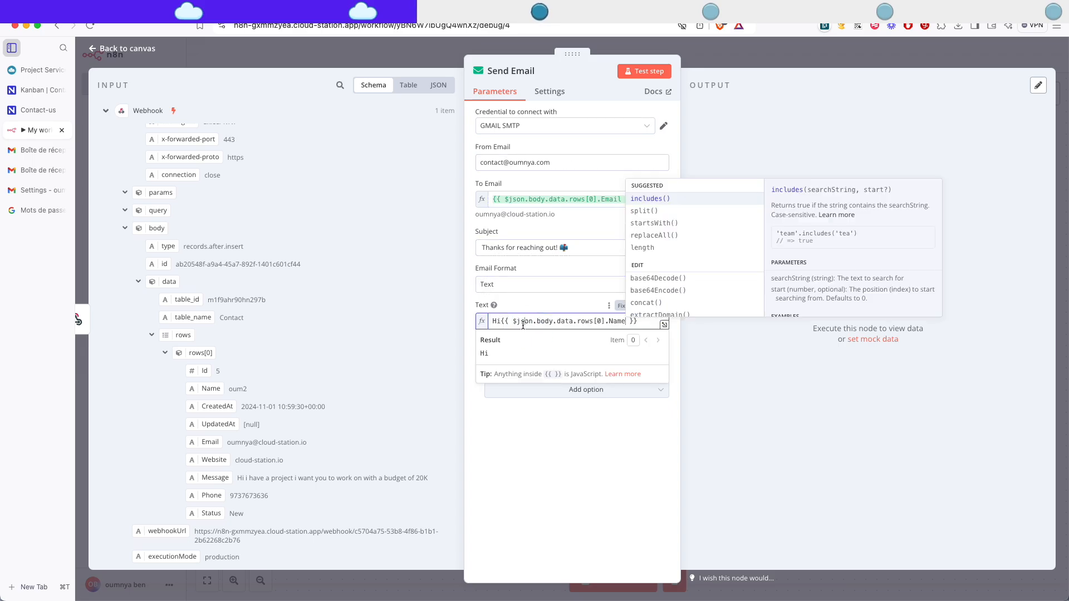
{"action": "left_click", "coordinate": [648, 324]}
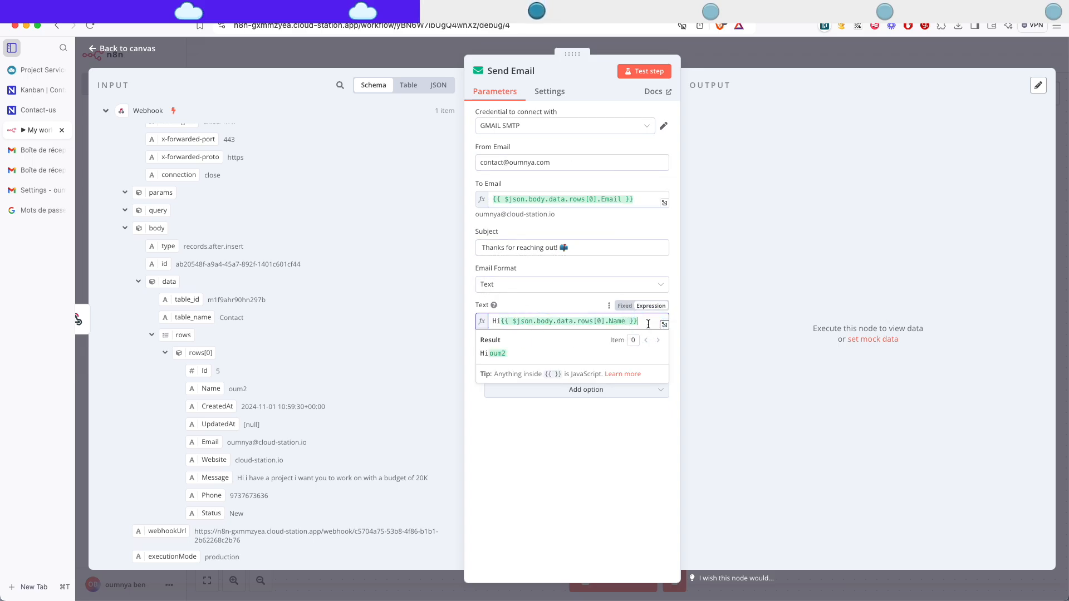
{"action": "key", "text": "Return"}
{"action": "left_click", "coordinate": [500, 320]}
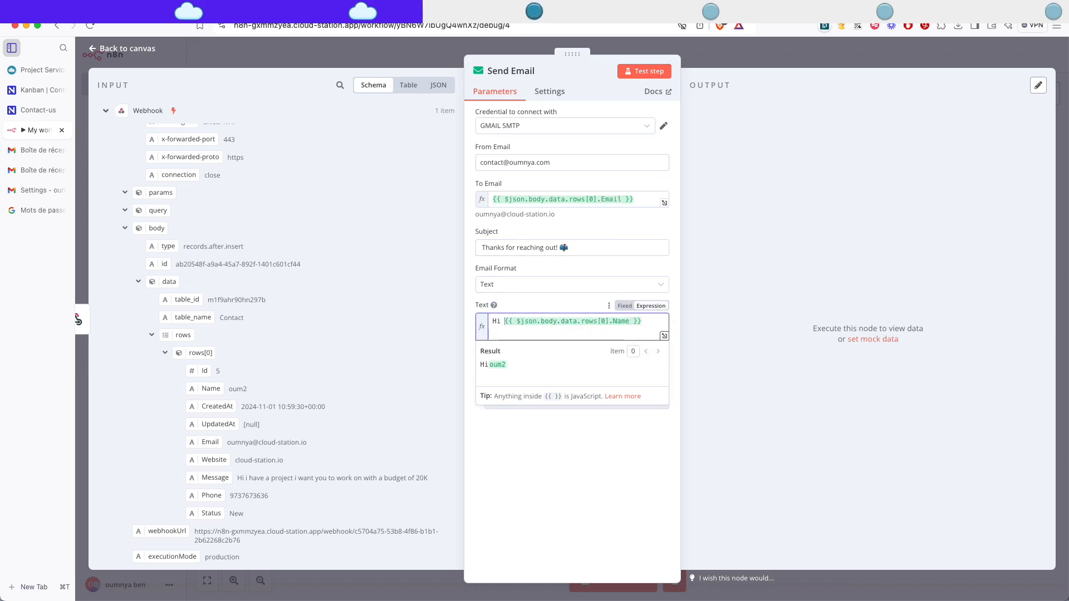
{"action": "left_click", "coordinate": [677, 319]}
{"action": "left_click", "coordinate": [653, 319]}
{"action": "type", "text": ","}
{"action": "key", "text": "Return"}
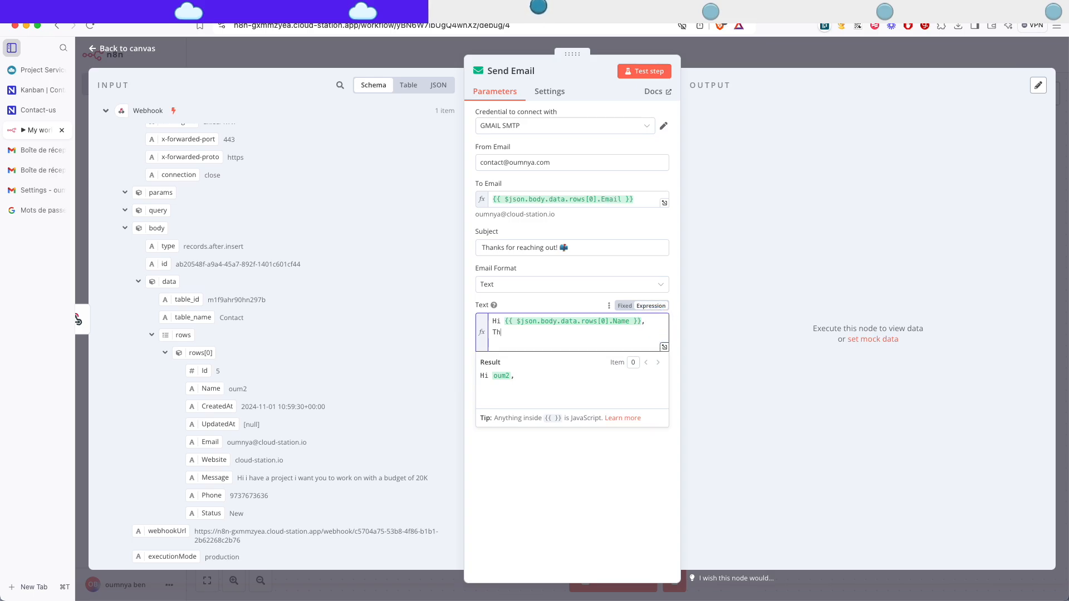
- Add the thank-you sentence, the promise of a personal reply within minutes, and 'Best regards,'
{"action": "type", "text": "Thanks for getting in touh"}
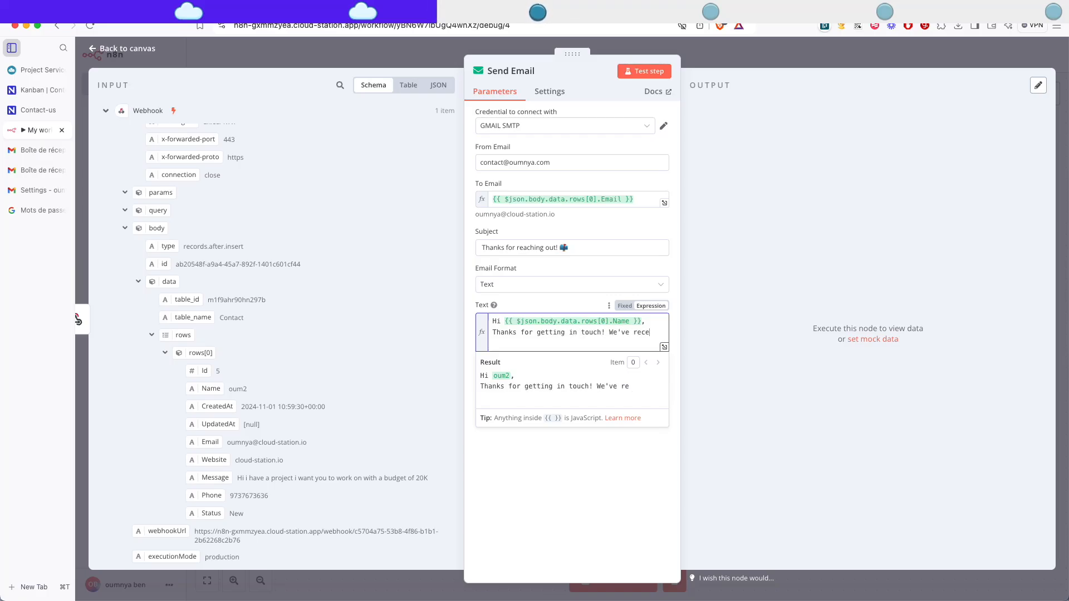
{"action": "type", "text": "ved your mr"}
{"action": "type", "text": "ssage and we're exited to connect with"}
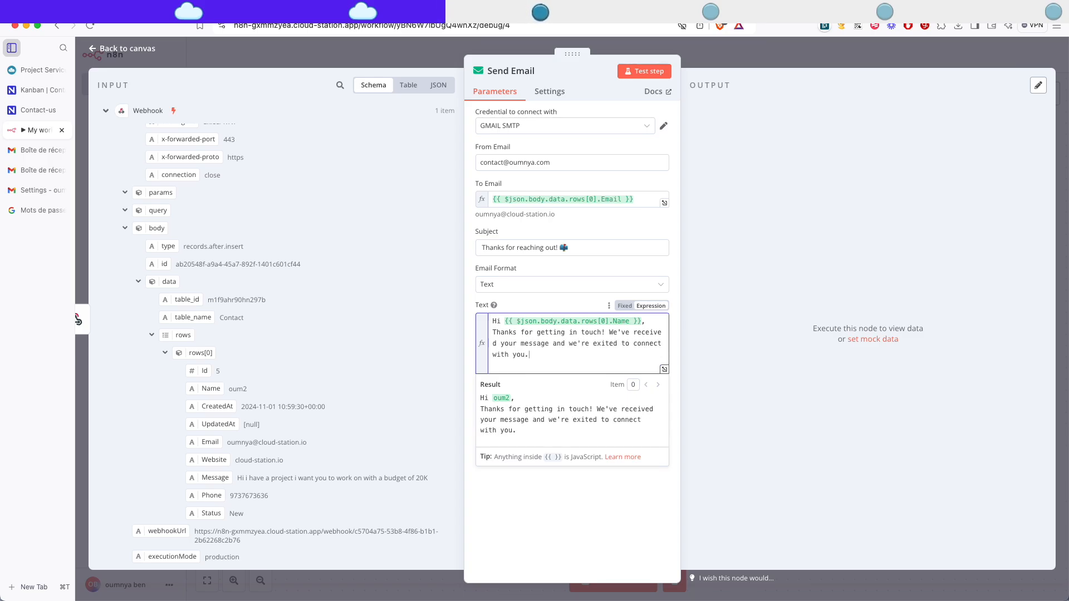
{"action": "type", "text": " you."}
{"action": "key", "text": "Return"}
{"action": "type", "text": "Out"}
{"action": "key", "text": "BackSpace"}
{"action": "type", "text": "r team will get bacl ck to you personally within"}
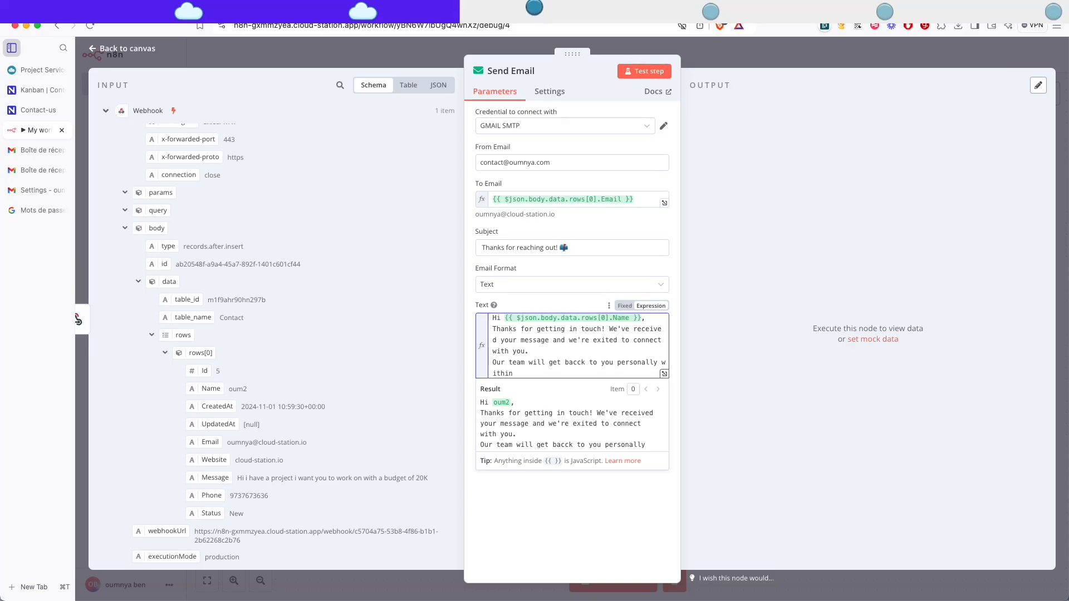
{"action": "type", "text": " the next few minutes."}
{"action": "key", "text": "Return"}
{"action": "type", "text": "Best regard"}
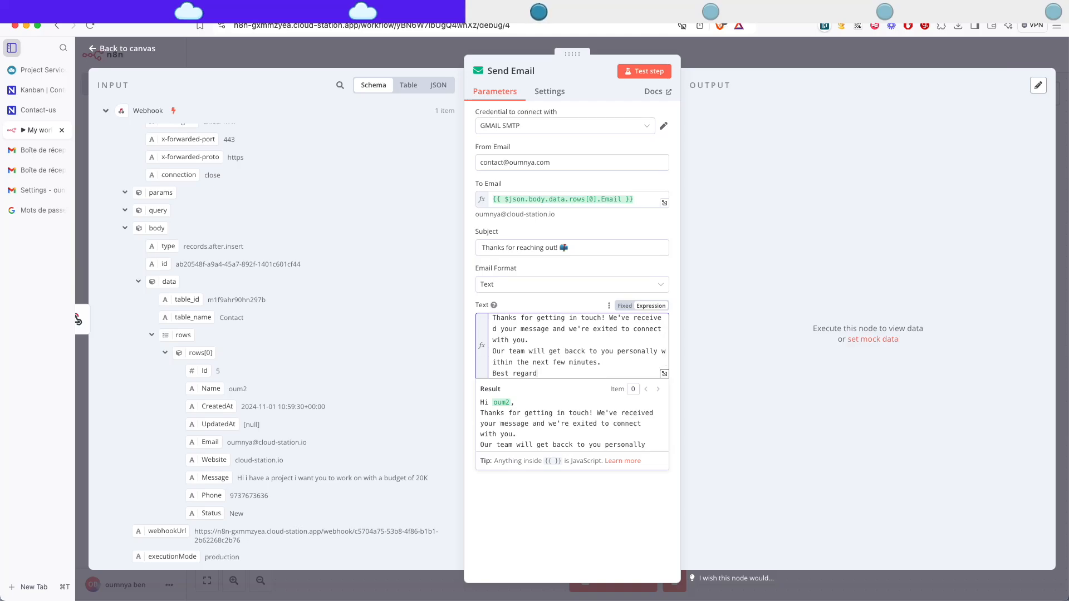
{"action": "type", "text": "s,"}
{"action": "key", "text": "Return"}
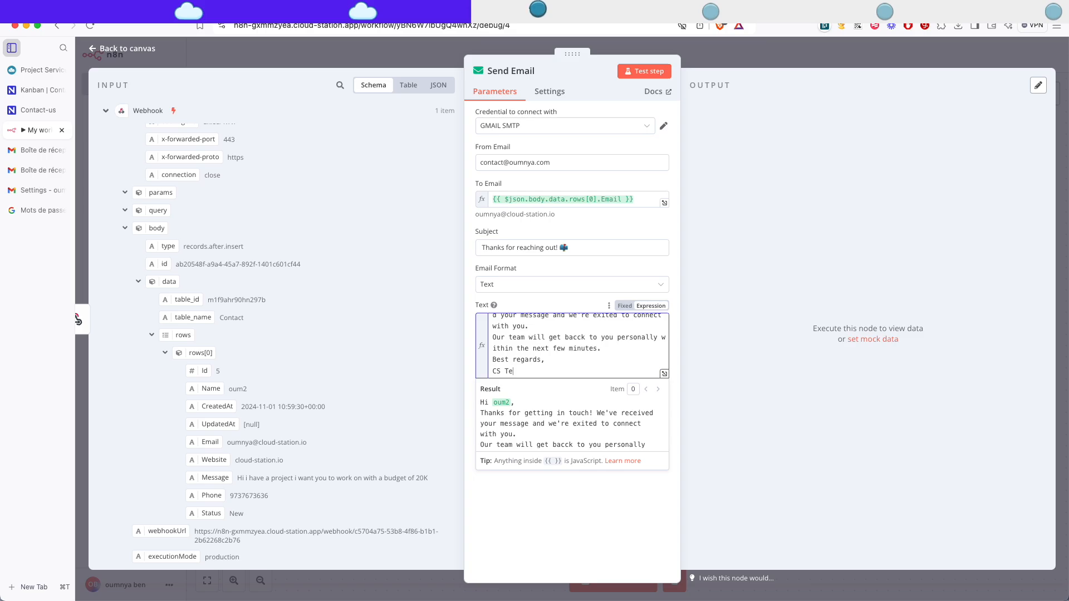
- Insert blank lines after the greeting and before 'CS Team', then test the Send Email step
{"action": "scroll", "coordinate": [569, 332], "scroll_direction": "up", "scroll_amount": 2}
{"action": "left_click", "coordinate": [655, 321]}
{"action": "key", "text": "Return"}
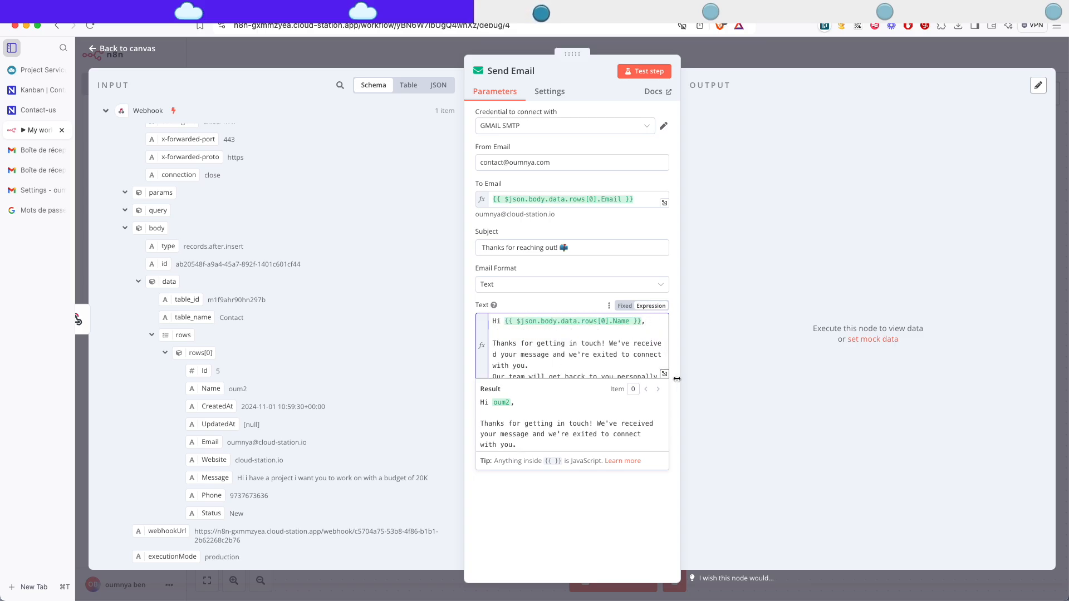
{"action": "left_click", "coordinate": [664, 374]}
{"action": "left_click", "coordinate": [379, 176]}
{"action": "key", "text": "Return"}
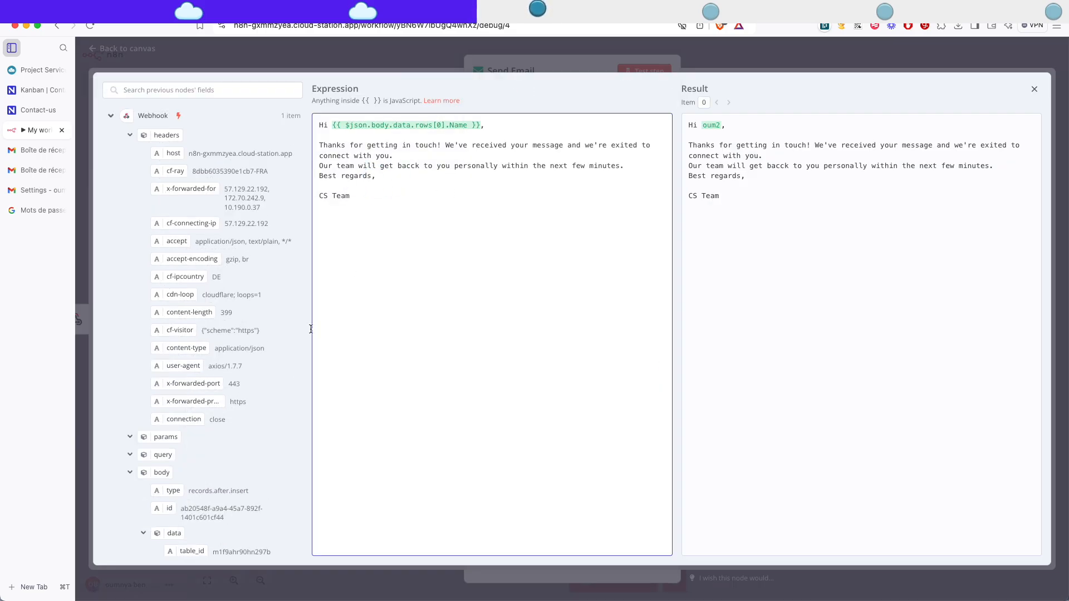
{"action": "key", "text": "Escape"}
{"action": "left_click", "coordinate": [662, 75]}
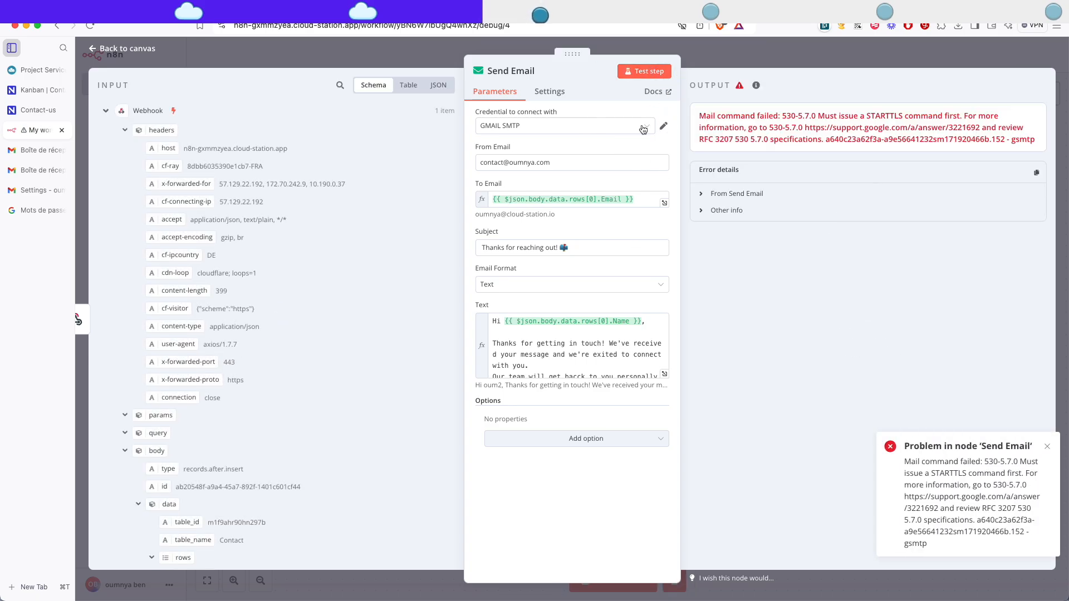
- Re-enable STARTTLS in the GMAIL SMTP credential and save it
{"action": "left_click", "coordinate": [662, 128]}
{"action": "scroll", "coordinate": [456, 307], "scroll_direction": "down", "scroll_amount": 5}
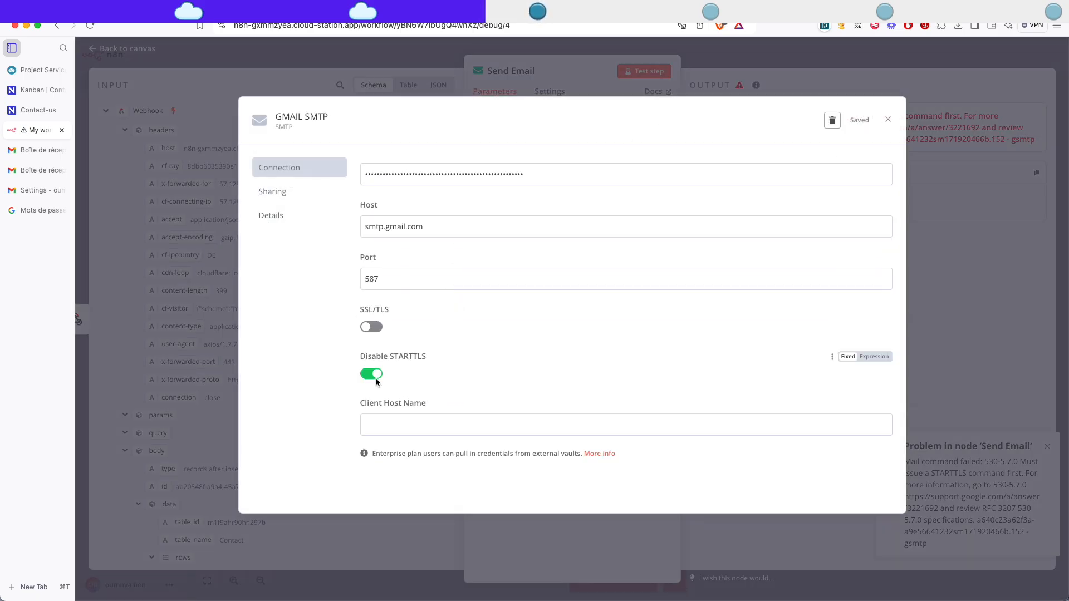
{"action": "left_click", "coordinate": [372, 373]}
{"action": "left_click", "coordinate": [857, 121]}
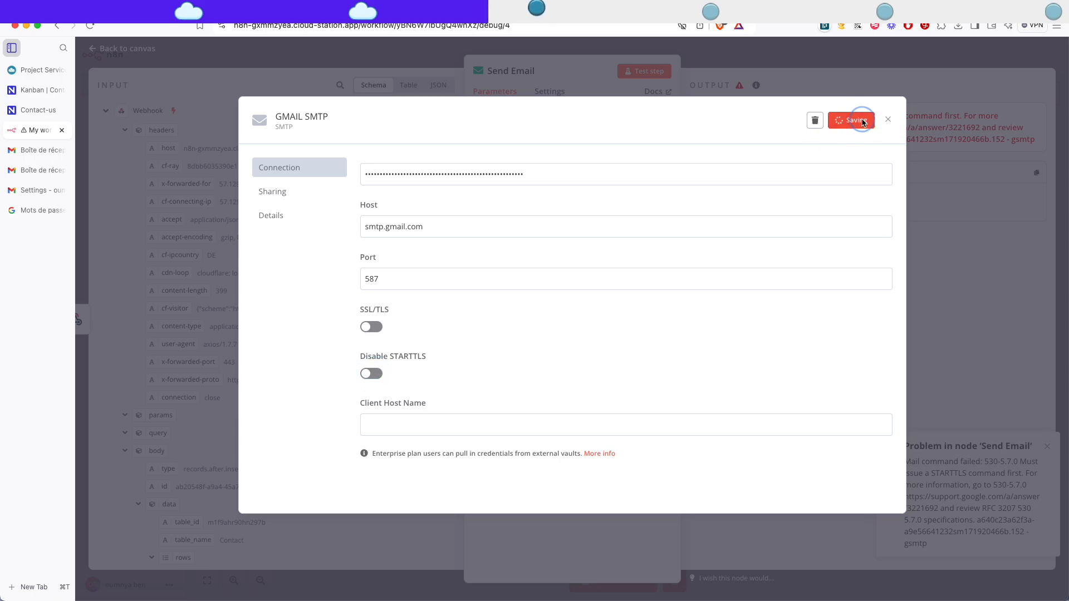
{"action": "left_click", "coordinate": [888, 119]}
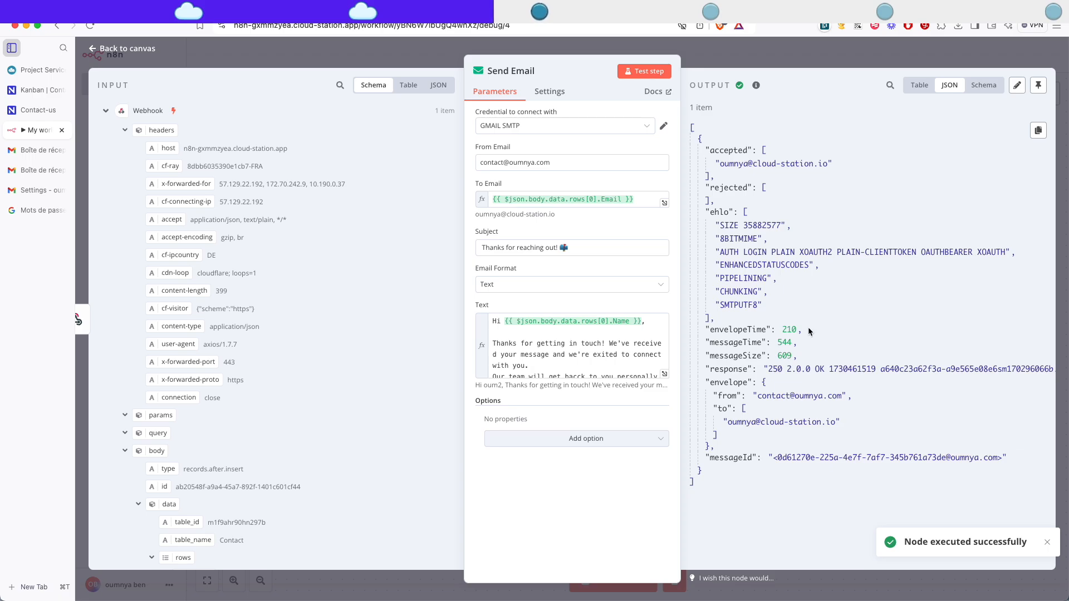
{"action": "left_click", "coordinate": [34, 189]}
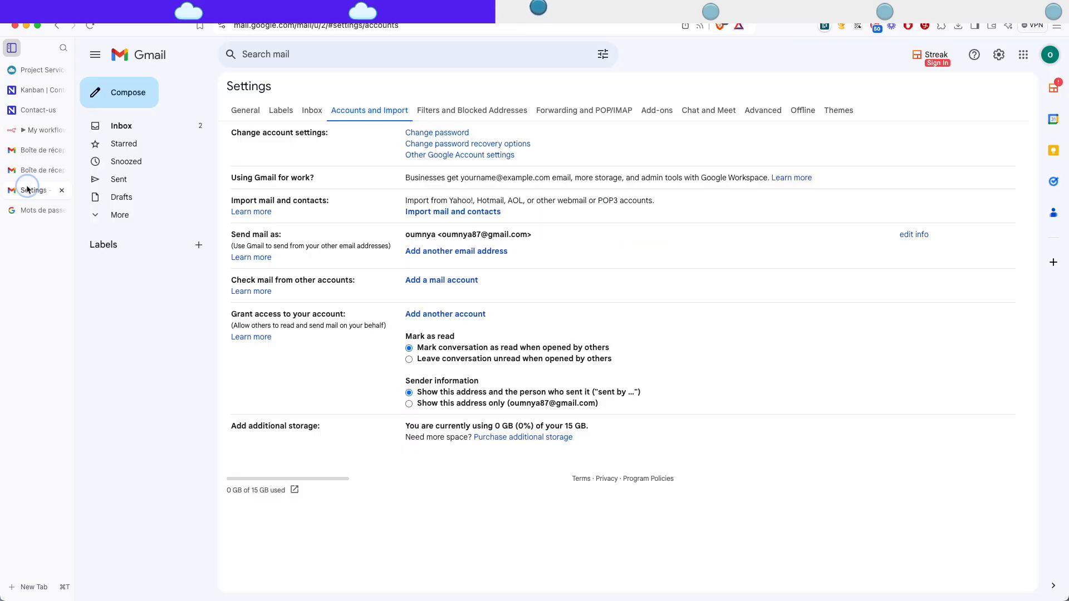
- Open the sent 'Thanks for reaching out!' email and confirm it reached the recipient's inbox
{"action": "left_click", "coordinate": [119, 178]}
{"action": "left_click", "coordinate": [424, 149]}
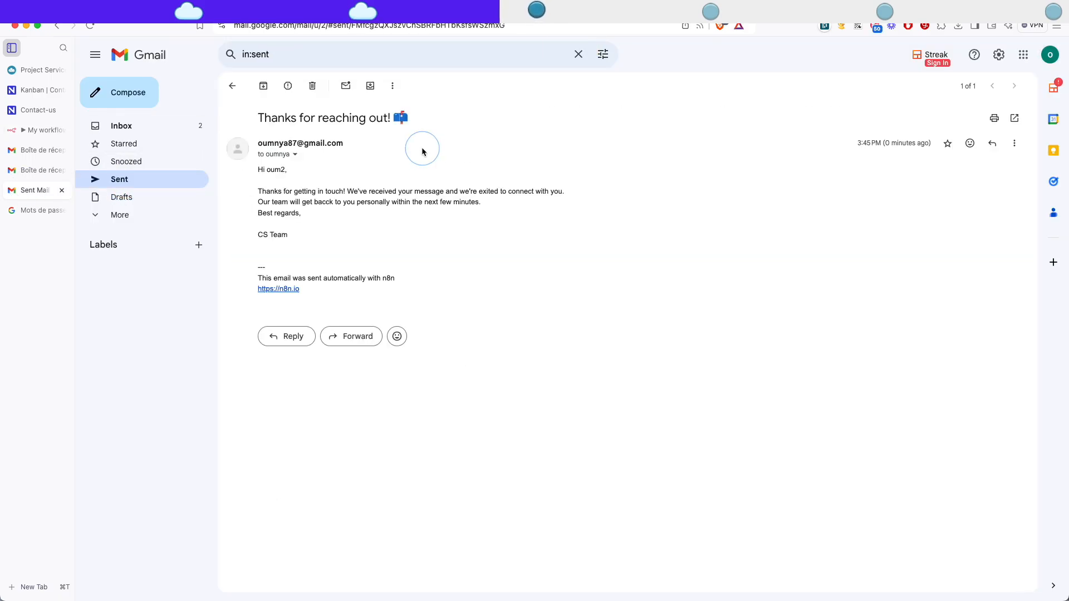
{"action": "left_click", "coordinate": [295, 154]}
{"action": "left_click", "coordinate": [580, 205]}
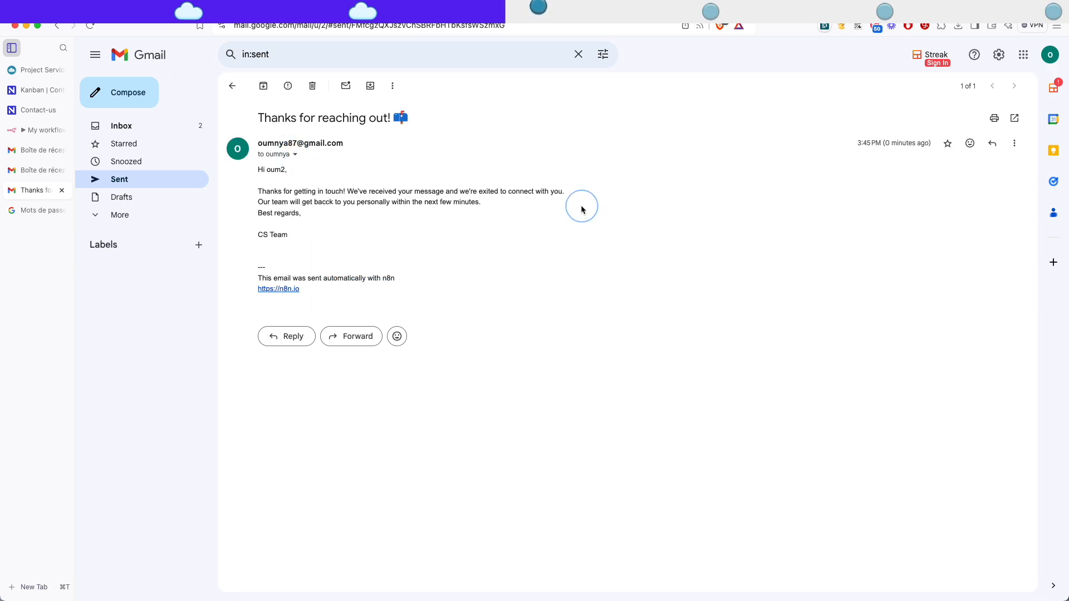
{"action": "left_click", "coordinate": [34, 150]}
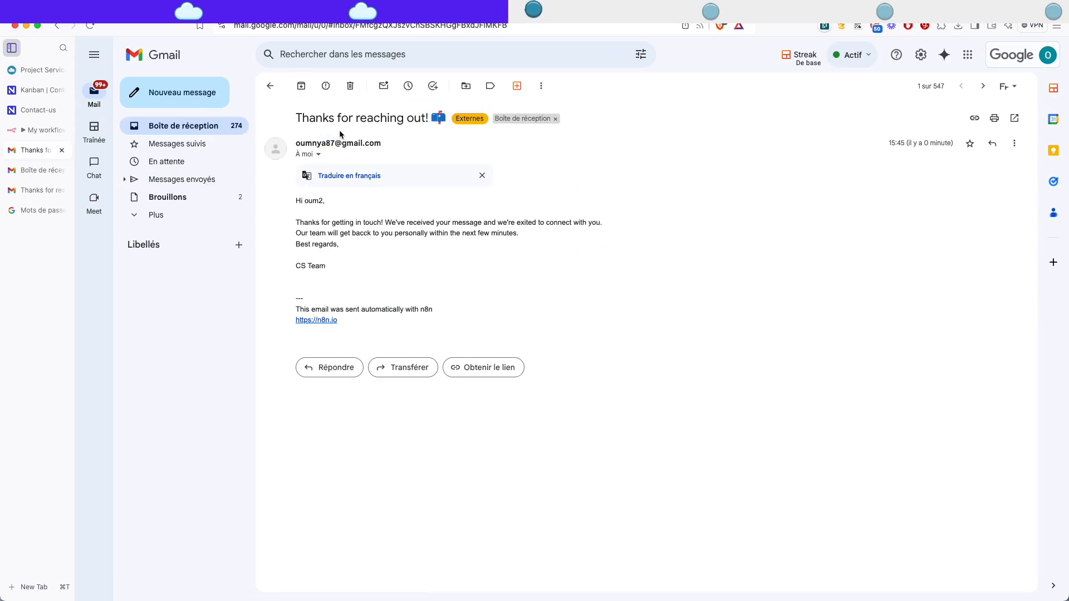
{"action": "left_click_drag", "start_coordinate": [335, 274], "coordinate": [308, 201]}
{"action": "left_click", "coordinate": [439, 258]}
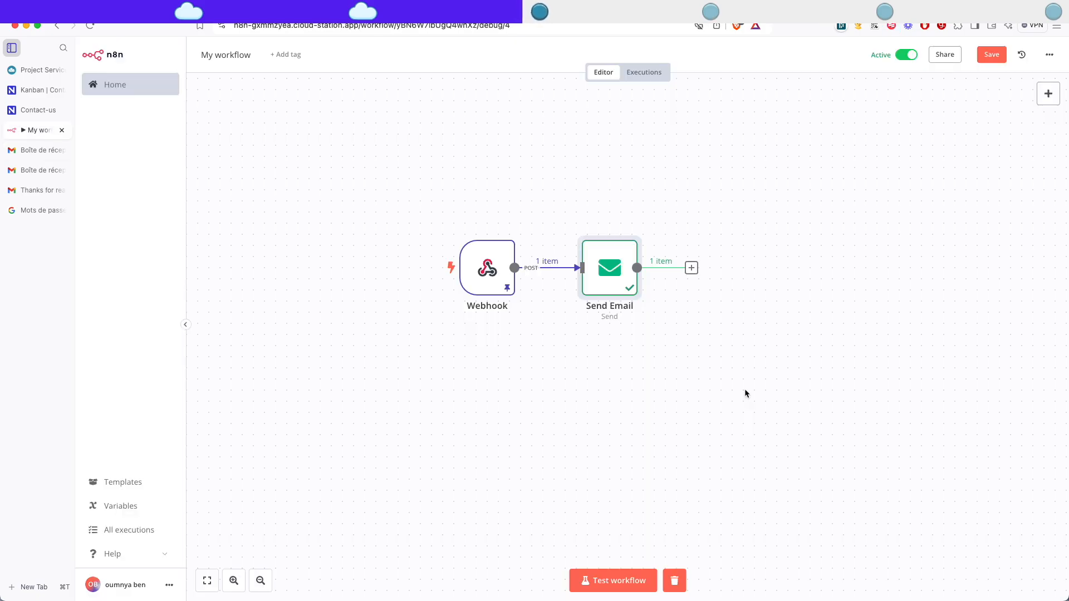
- Rename the Send Email node to 'Transactional email'
{"action": "double_click", "coordinate": [610, 268]}
{"action": "left_click", "coordinate": [528, 70]}
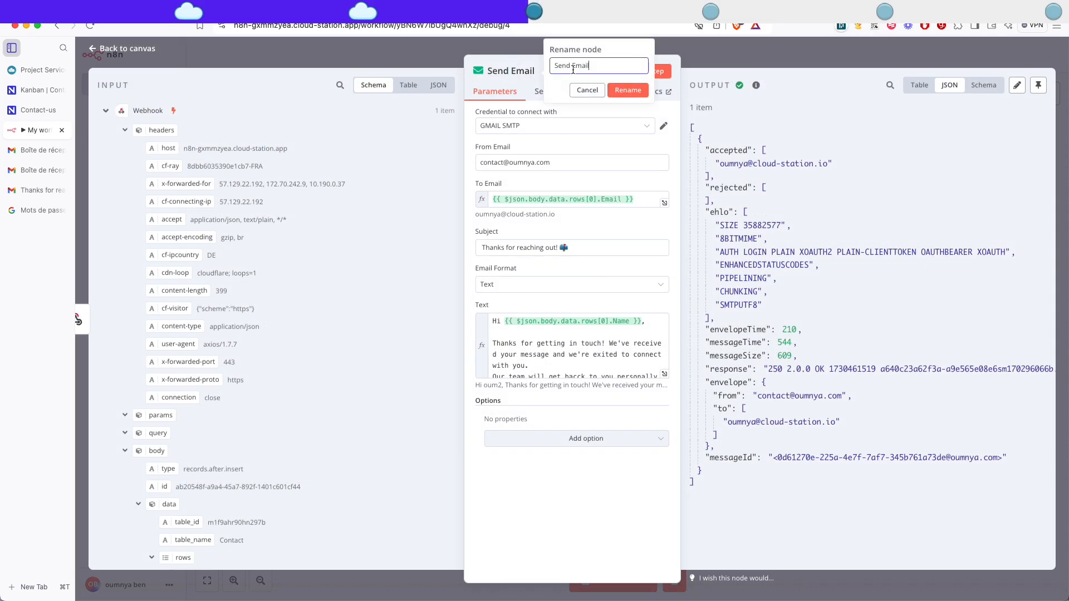
{"action": "type", "text": "Transactioanl"}
{"action": "right_click", "coordinate": [577, 65]}
{"action": "left_click", "coordinate": [594, 70]}
{"action": "key", "text": "Return"}
- Move the Transactional email node higher on the canvas, then bring up the NocoDB Kanban board
{"action": "left_click", "coordinate": [740, 52]}
{"action": "left_click_drag", "start_coordinate": [574, 254], "coordinate": [563, 176]}
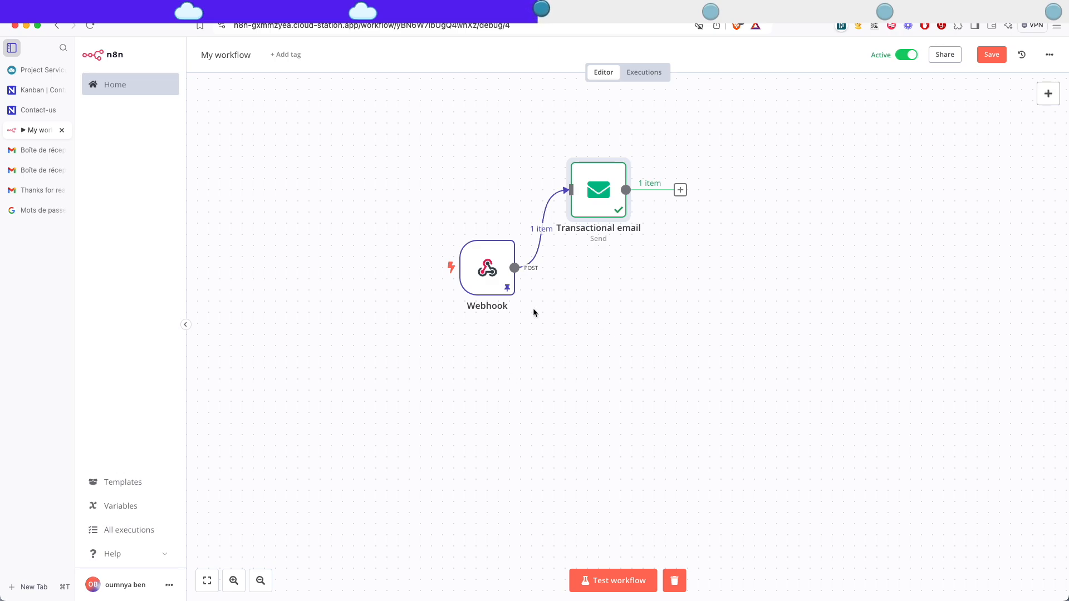
{"action": "left_click", "coordinate": [36, 89]}
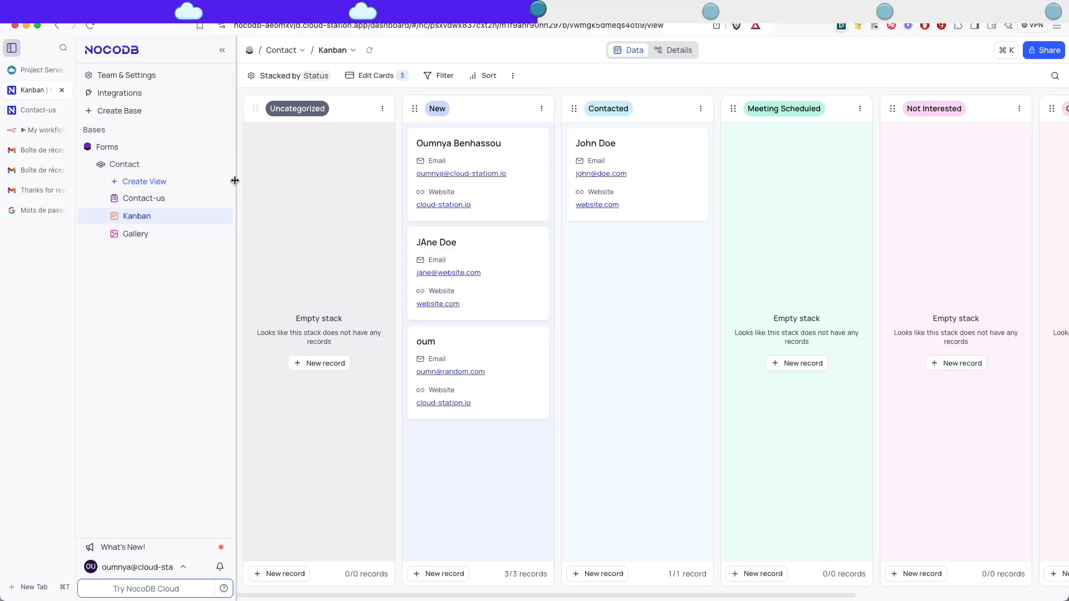
- Go from the NocoDB board back to the n8n 'My workflow' canvas
{"action": "left_click", "coordinate": [39, 133]}
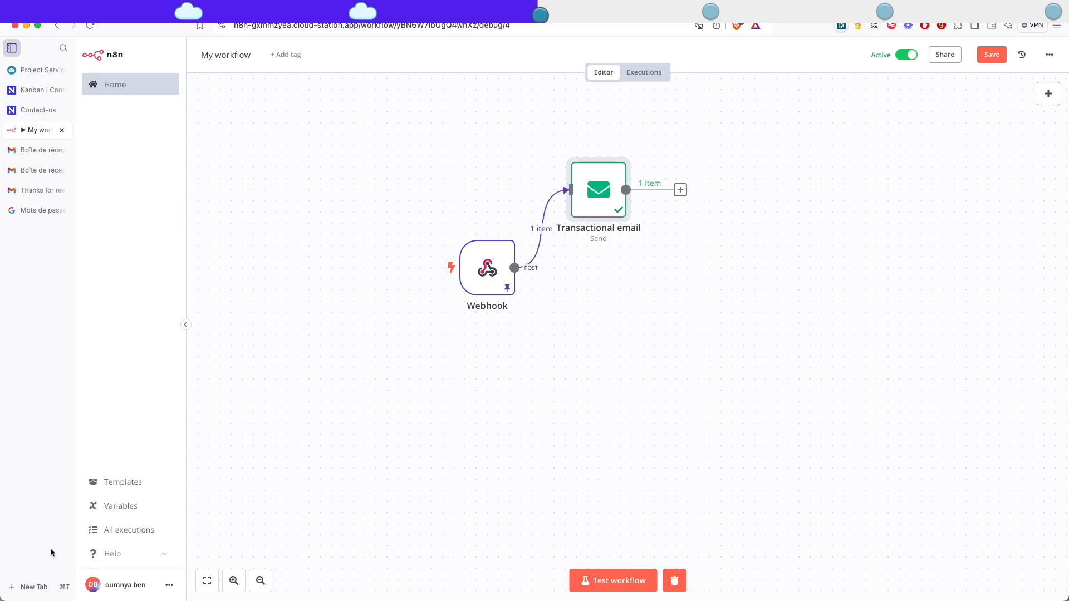
- In Jina AI's Reader playground, replace the example URL with cloud-station.io
{"action": "left_click", "coordinate": [33, 587]}
{"action": "type", "text": "jina"}
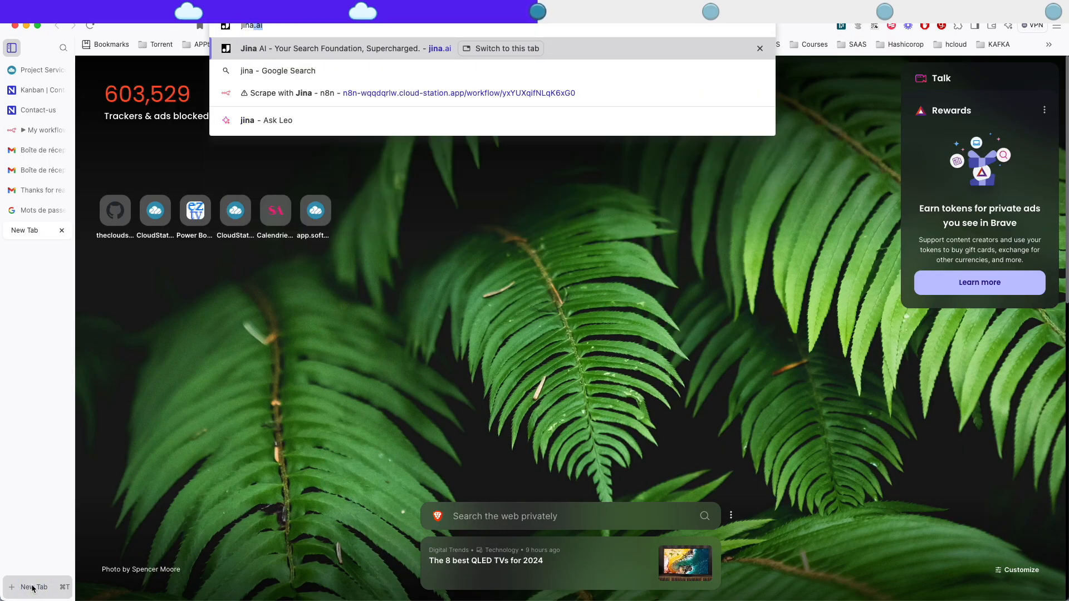
{"action": "key", "text": "Return"}
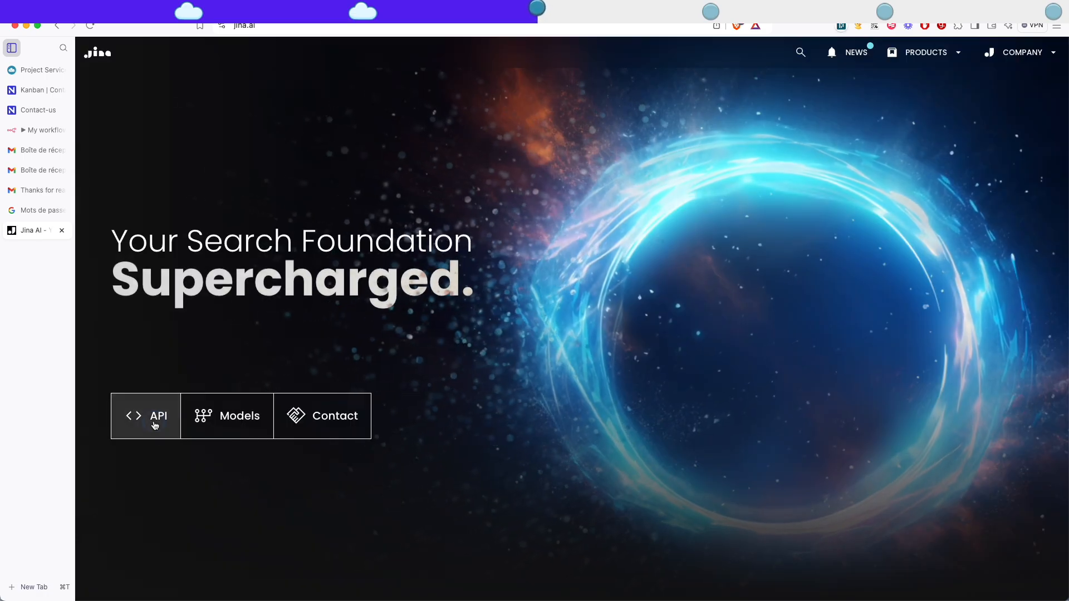
{"action": "left_click", "coordinate": [155, 426]}
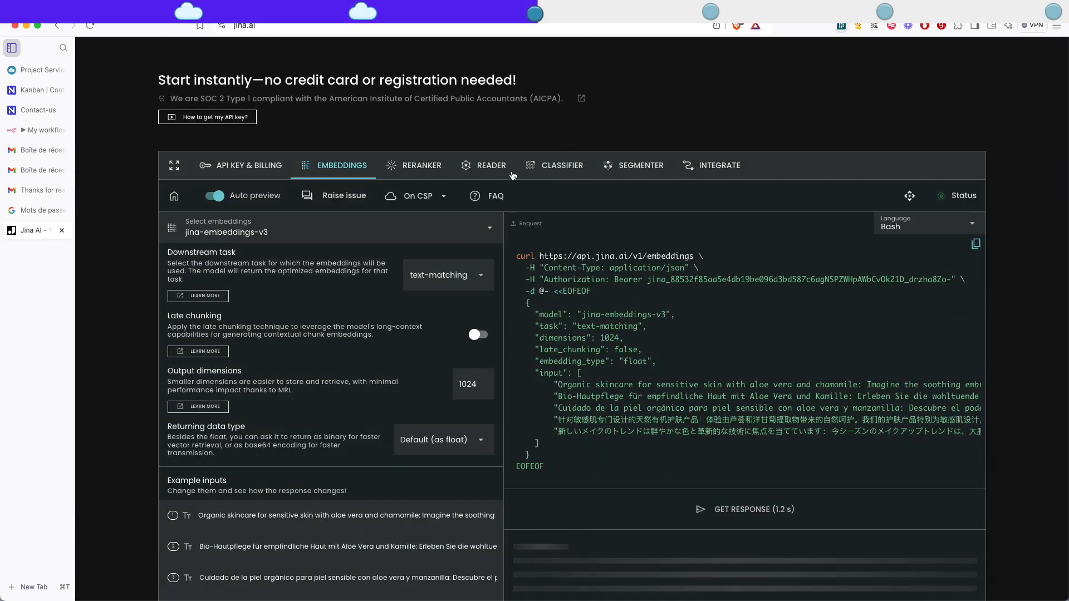
{"action": "left_click", "coordinate": [492, 166]}
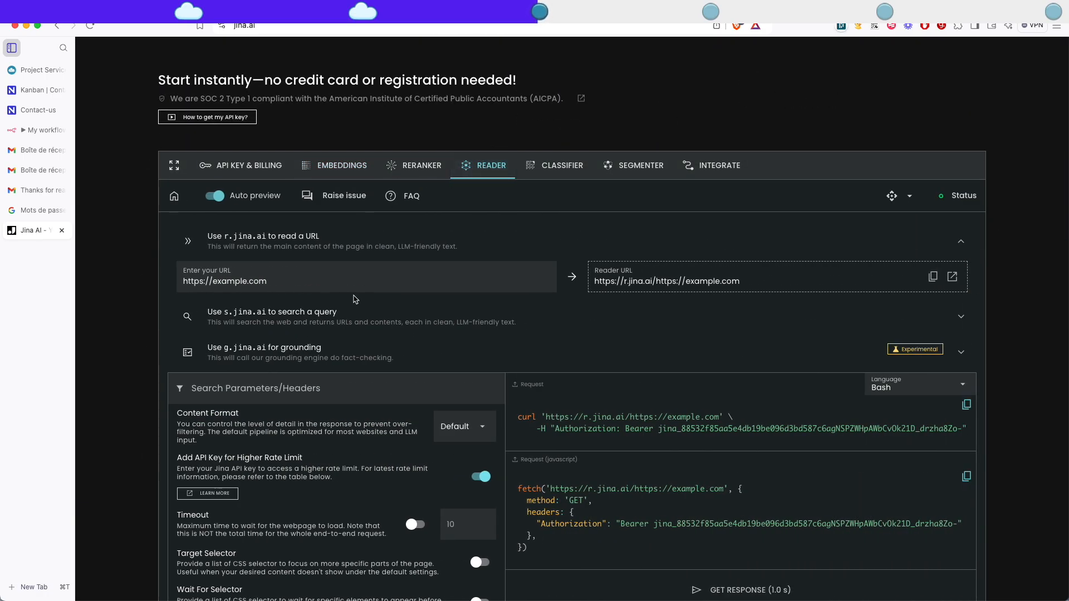
{"action": "left_click_drag", "start_coordinate": [340, 281], "coordinate": [214, 282]}
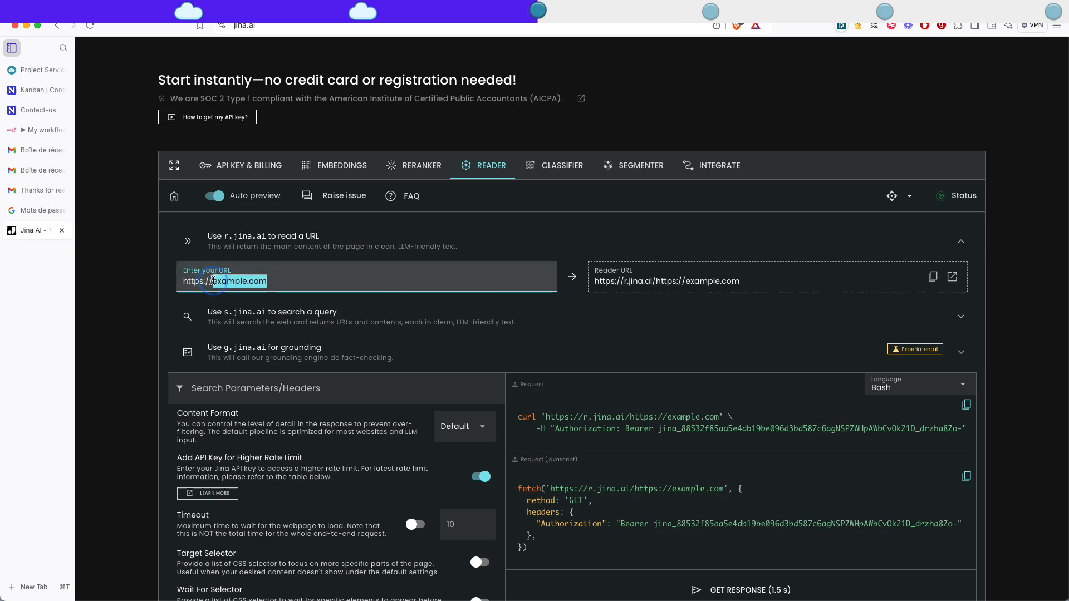
{"action": "type", "text": "cloud"}
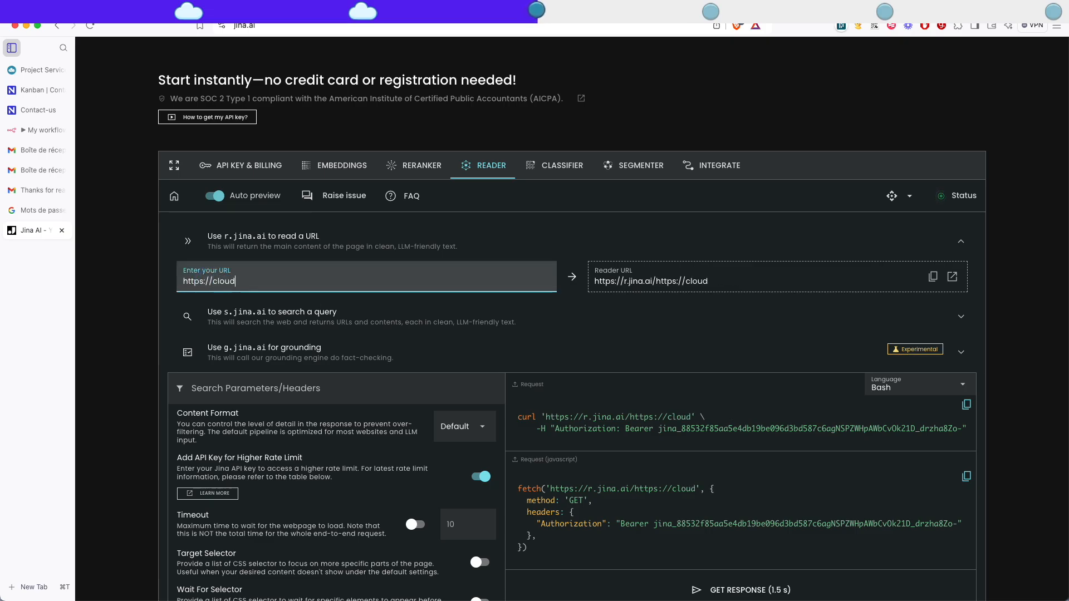
{"action": "type", "text": "-station.io"}
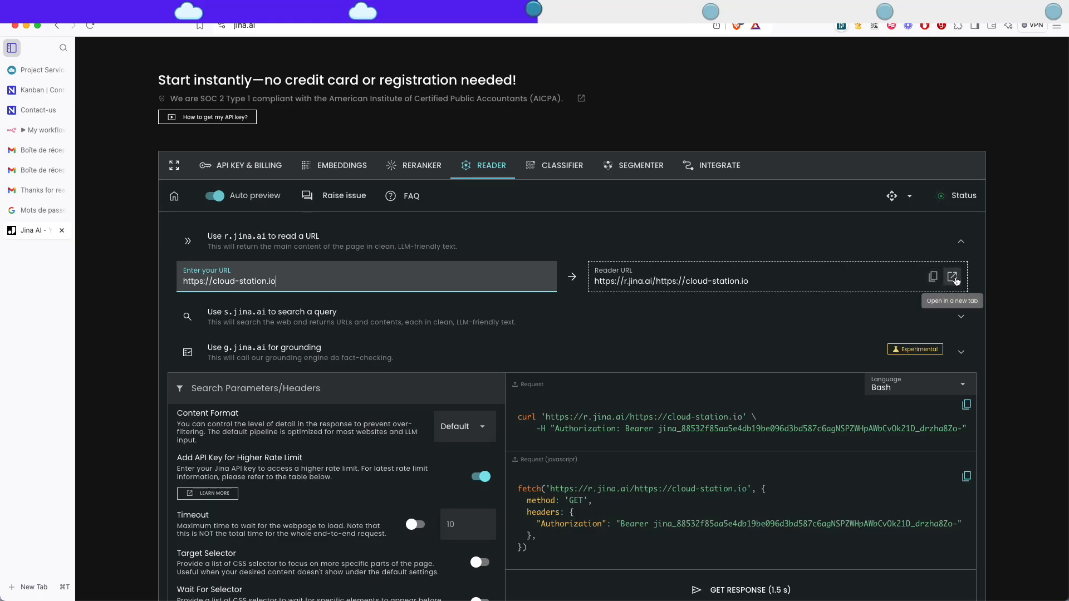
- Preview the scraped CloudStation page text and copy the Reader curl request
{"action": "left_click", "coordinate": [951, 277]}
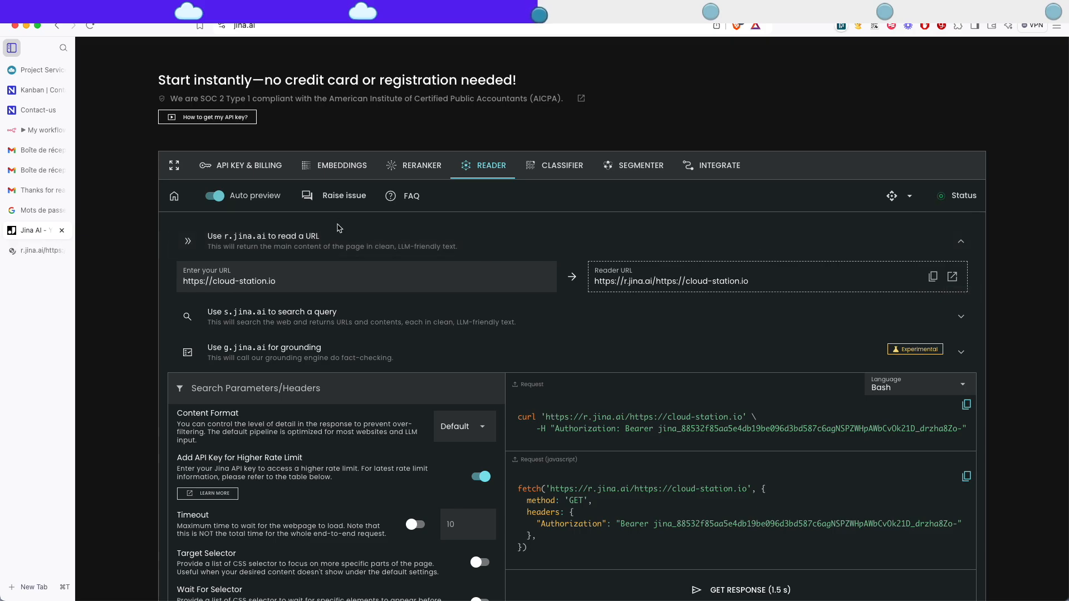
{"action": "left_click", "coordinate": [32, 250]}
{"action": "scroll", "coordinate": [218, 249], "scroll_direction": "up", "scroll_amount": 1}
{"action": "scroll", "coordinate": [240, 265], "scroll_direction": "up", "scroll_amount": 1}
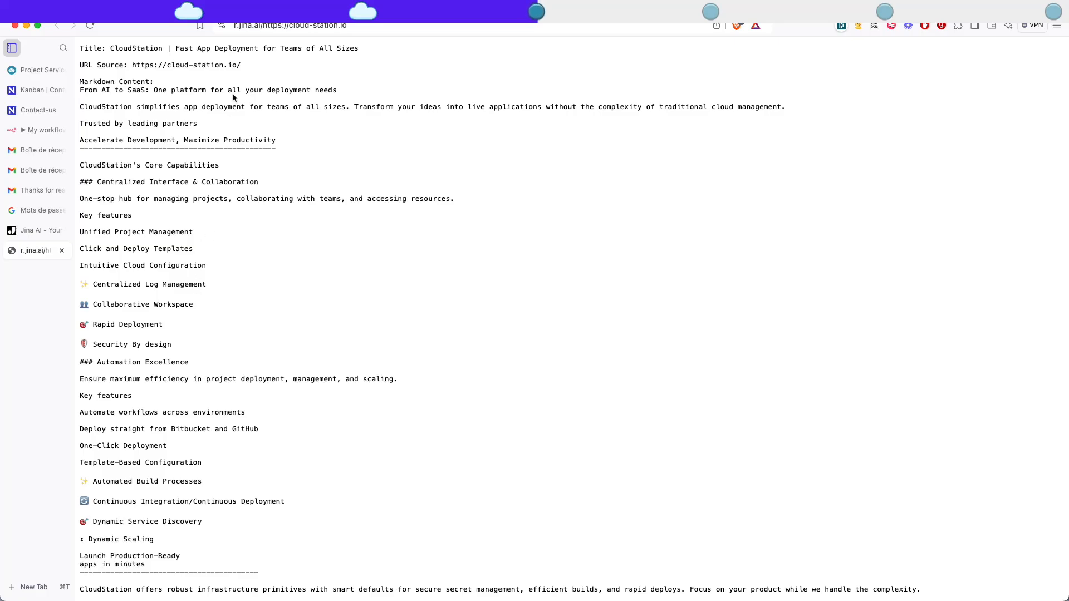
{"action": "left_click", "coordinate": [32, 234]}
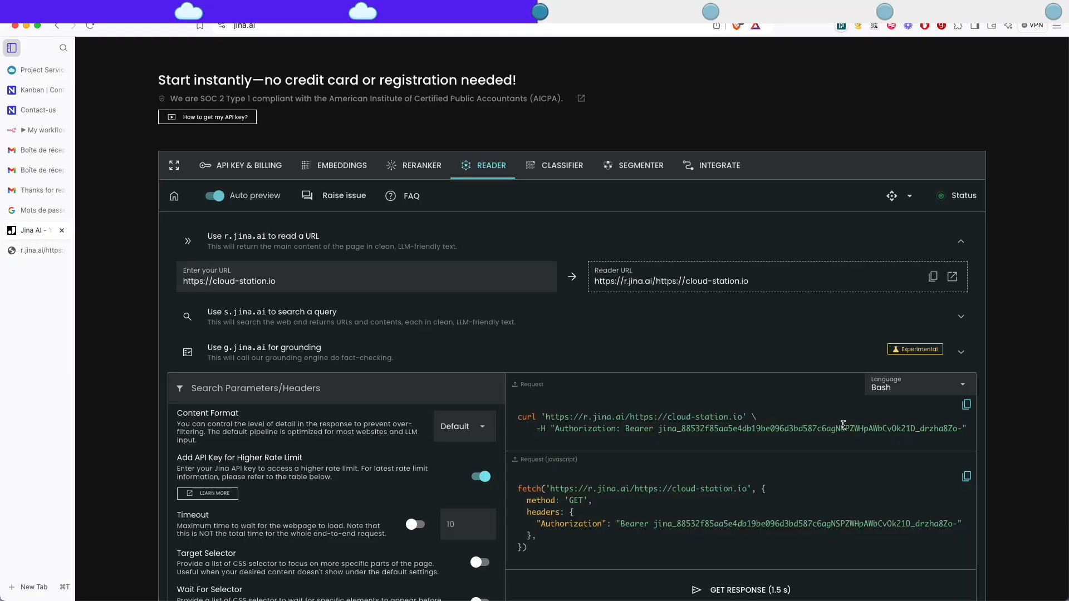
{"action": "scroll", "coordinate": [777, 394], "scroll_direction": "down", "scroll_amount": 3}
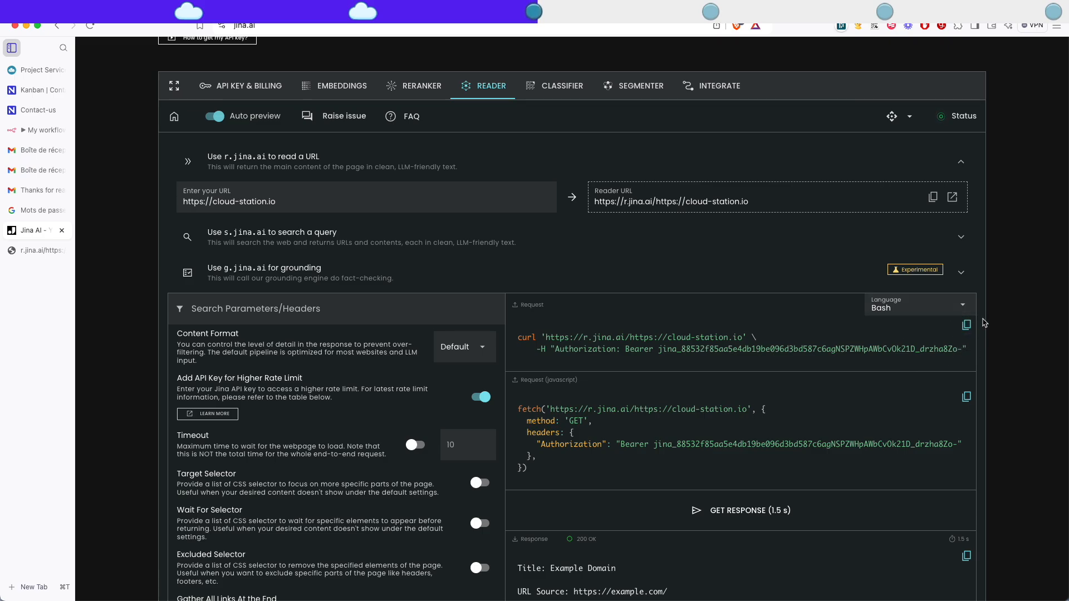
{"action": "left_click", "coordinate": [969, 327]}
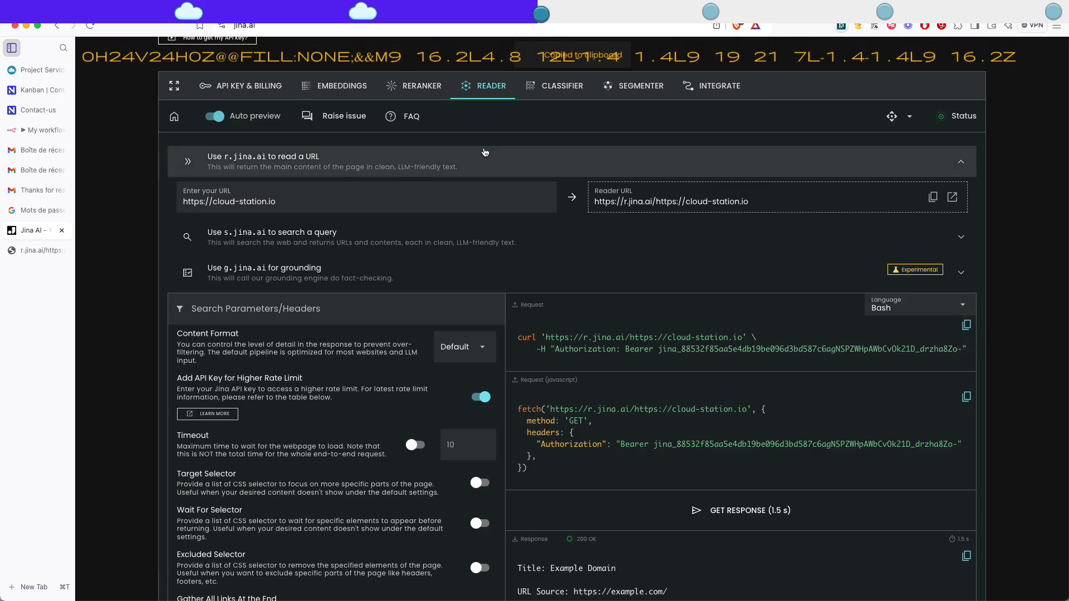
{"action": "left_click", "coordinate": [35, 129]}
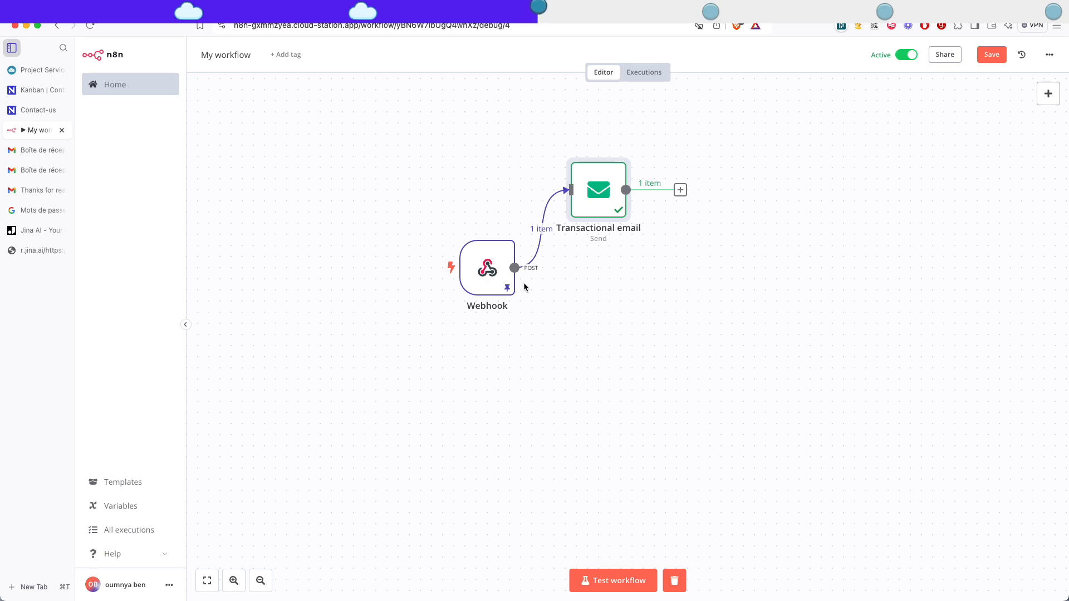
- Add an HTTP Request node after the Webhook, filled from the imported Jina curl command
{"action": "left_click", "coordinate": [514, 267]}
{"action": "type", "text": "htt"}
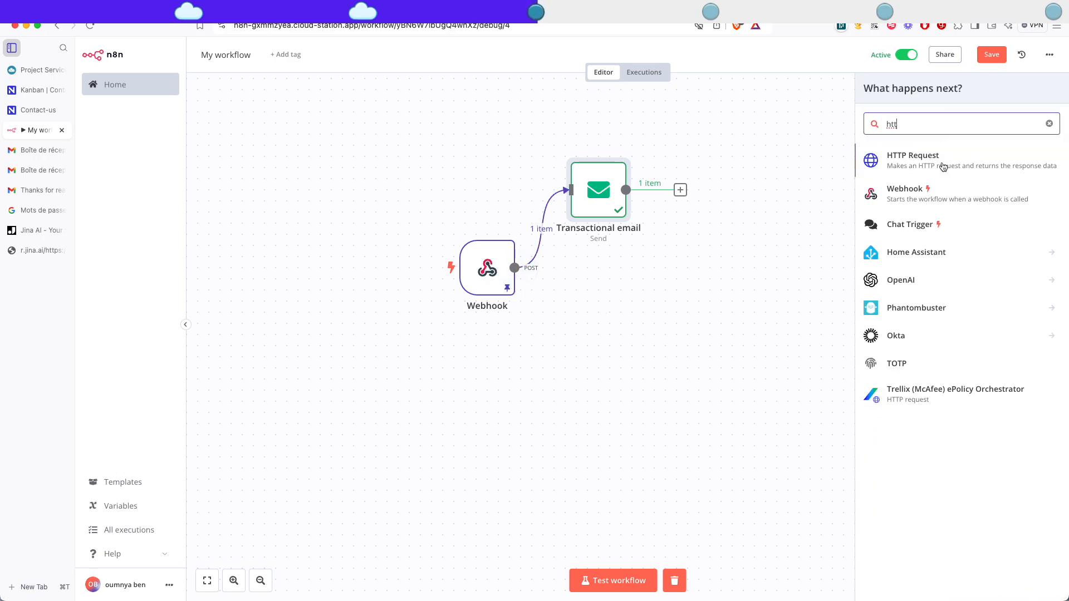
{"action": "left_click", "coordinate": [944, 166]}
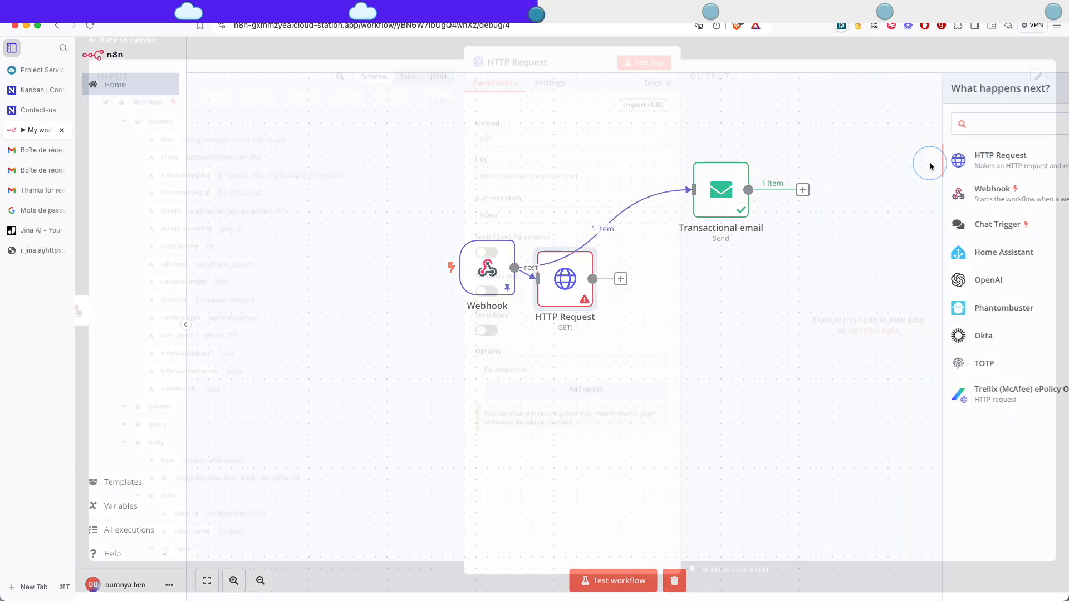
{"action": "left_click", "coordinate": [645, 113]}
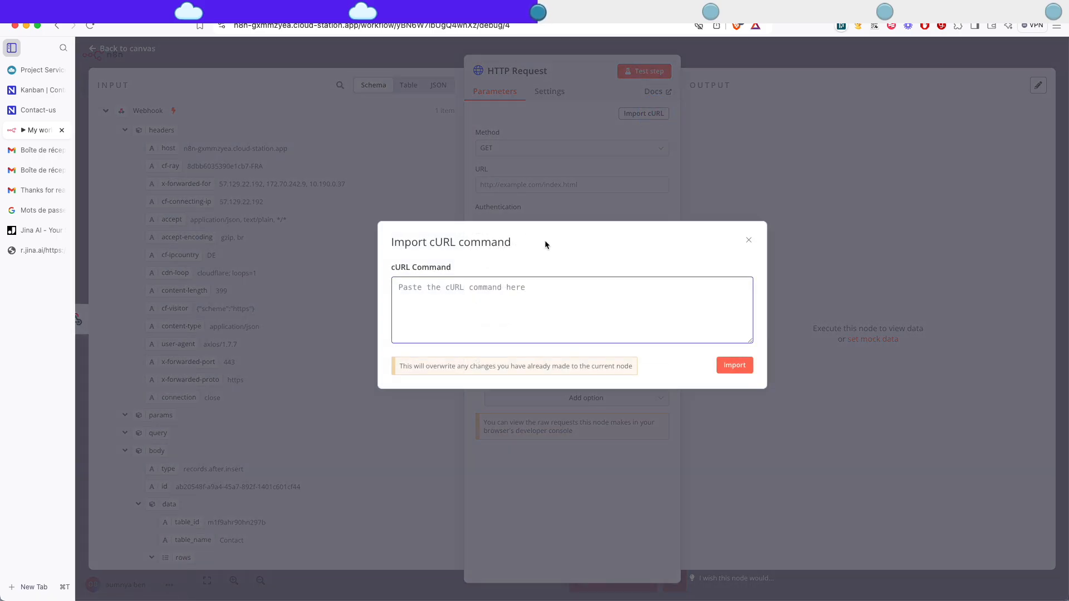
{"action": "key", "text": "super+v"}
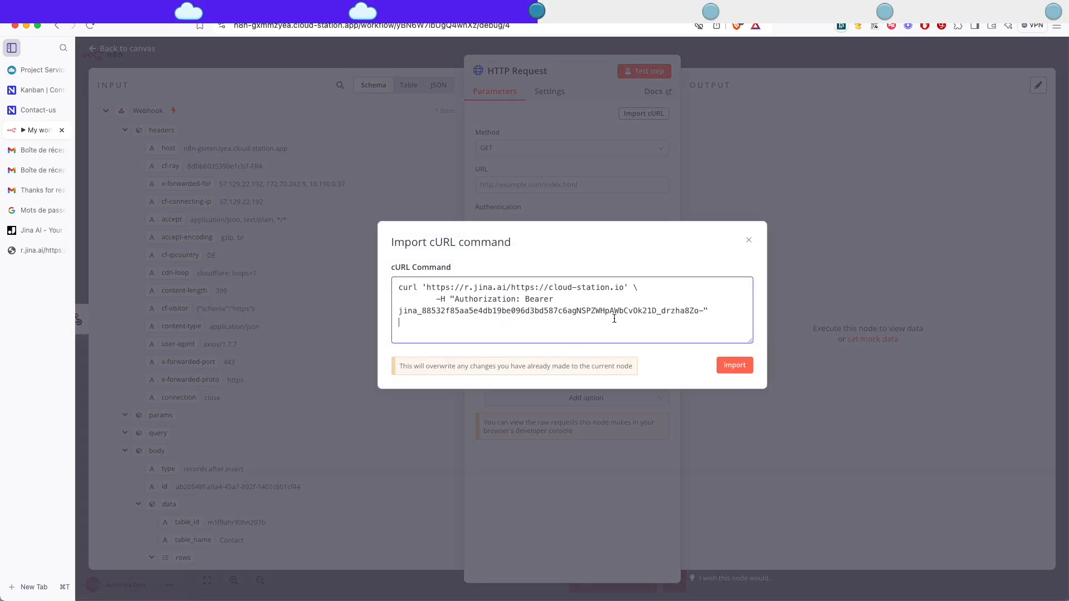
{"action": "left_click", "coordinate": [734, 365]}
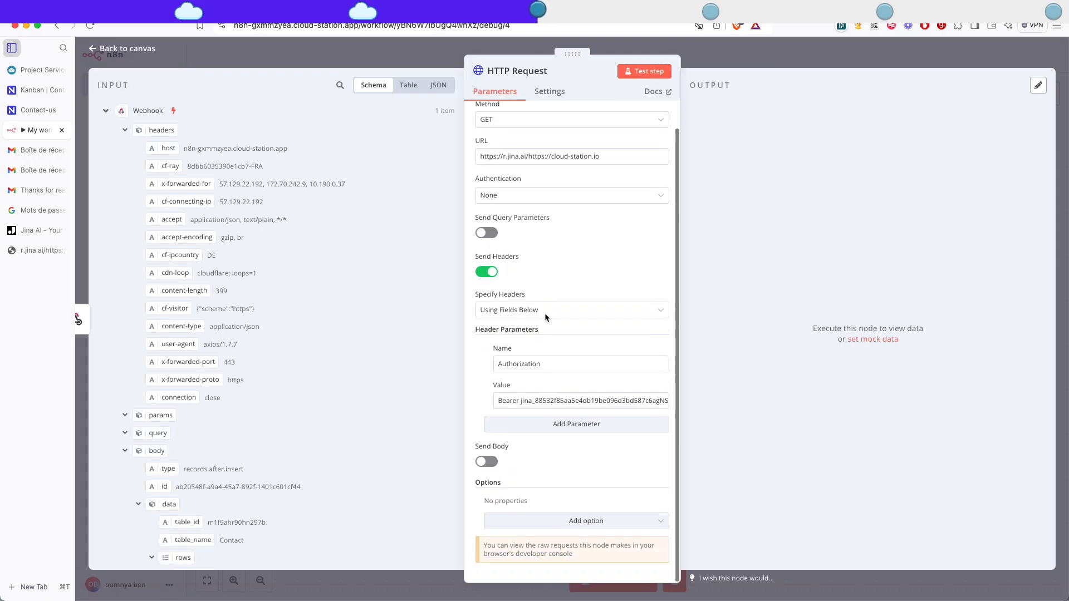
- Rename the HTTP Request node to 'Scrape website'
{"action": "left_click", "coordinate": [553, 69]}
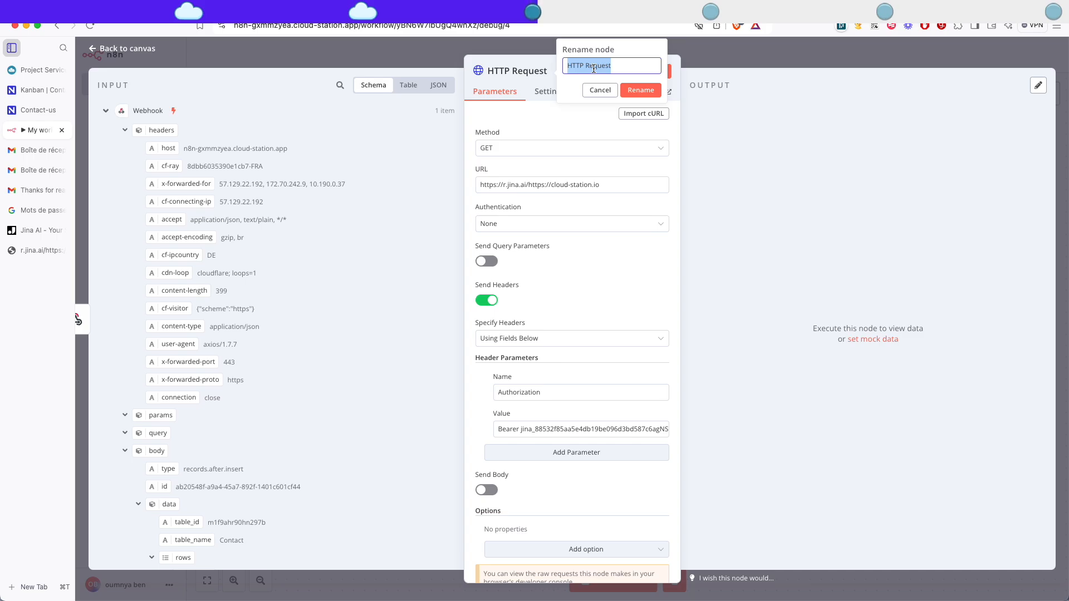
{"action": "key", "text": "BackSpace"}
{"action": "type", "text": "Scrape we"}
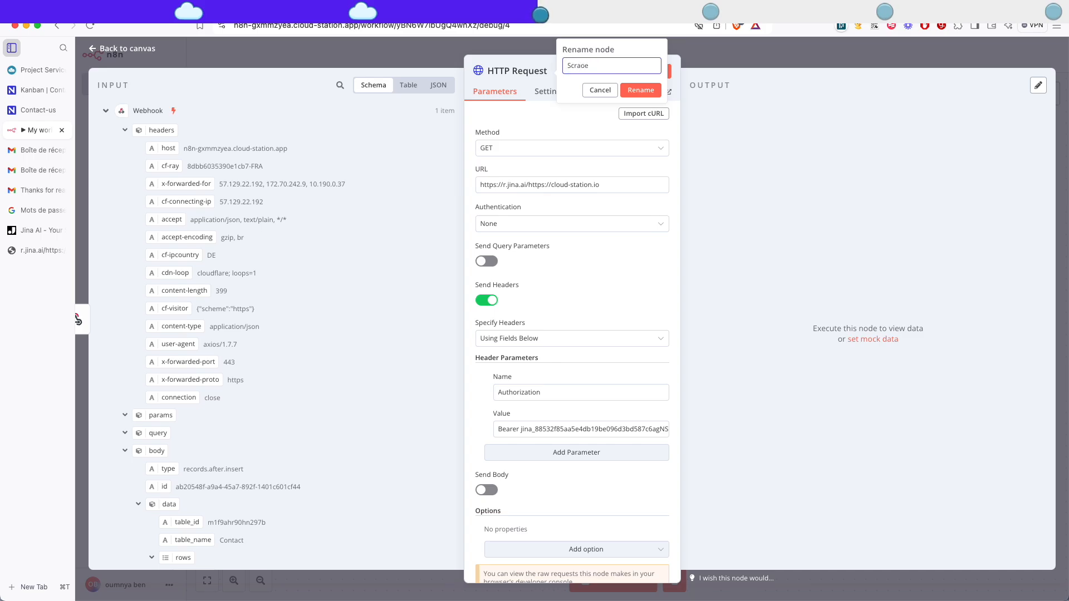
{"action": "type", "text": "bsite"}
{"action": "left_click", "coordinate": [653, 92]}
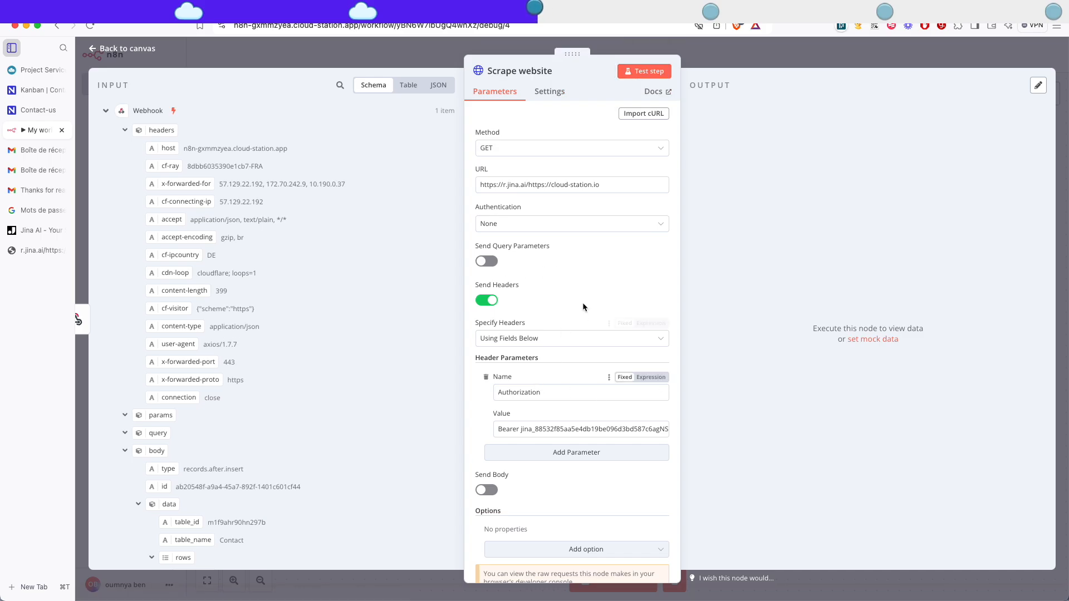
- Replace cloud-station.io in the URL with the webhook's rows[0].Website field
{"action": "left_click_drag", "start_coordinate": [607, 185], "coordinate": [528, 185]}
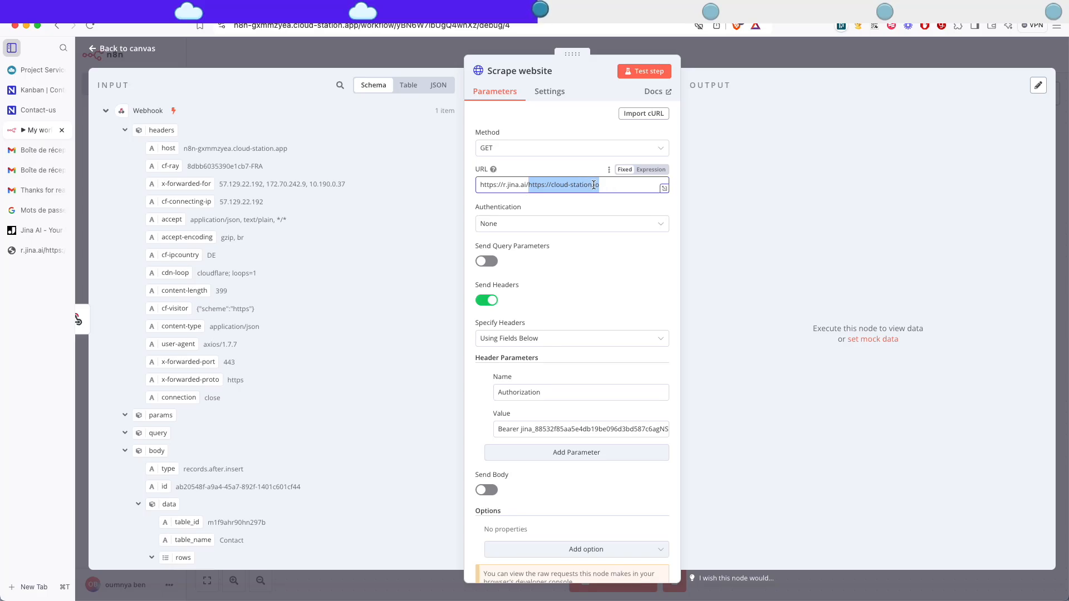
{"action": "key", "text": "BackSpace"}
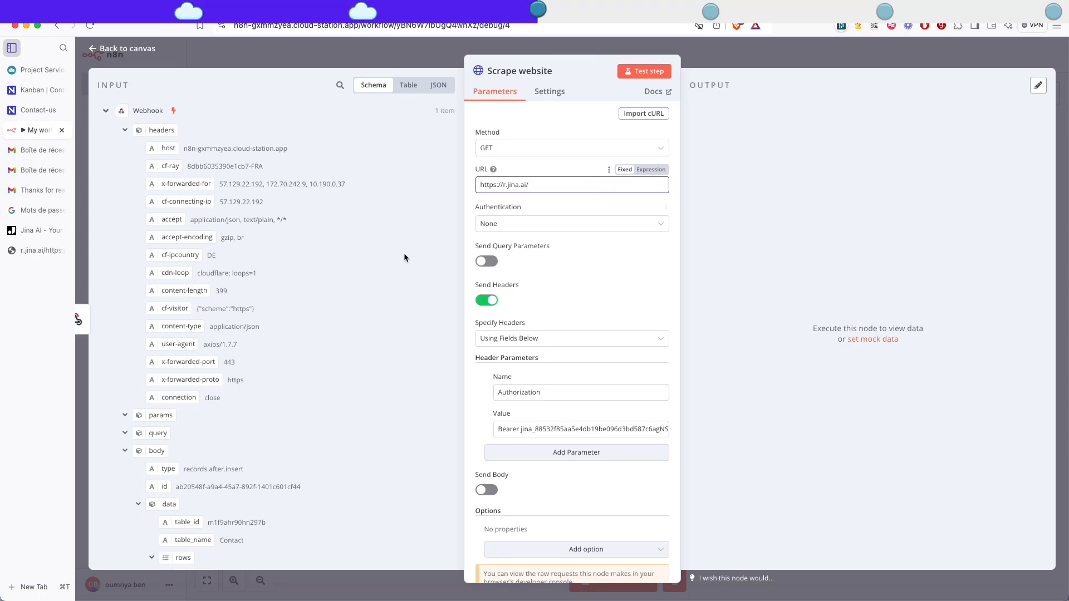
{"action": "scroll", "coordinate": [196, 442], "scroll_direction": "down", "scroll_amount": 2}
{"action": "scroll", "coordinate": [195, 443], "scroll_direction": "down", "scroll_amount": 6}
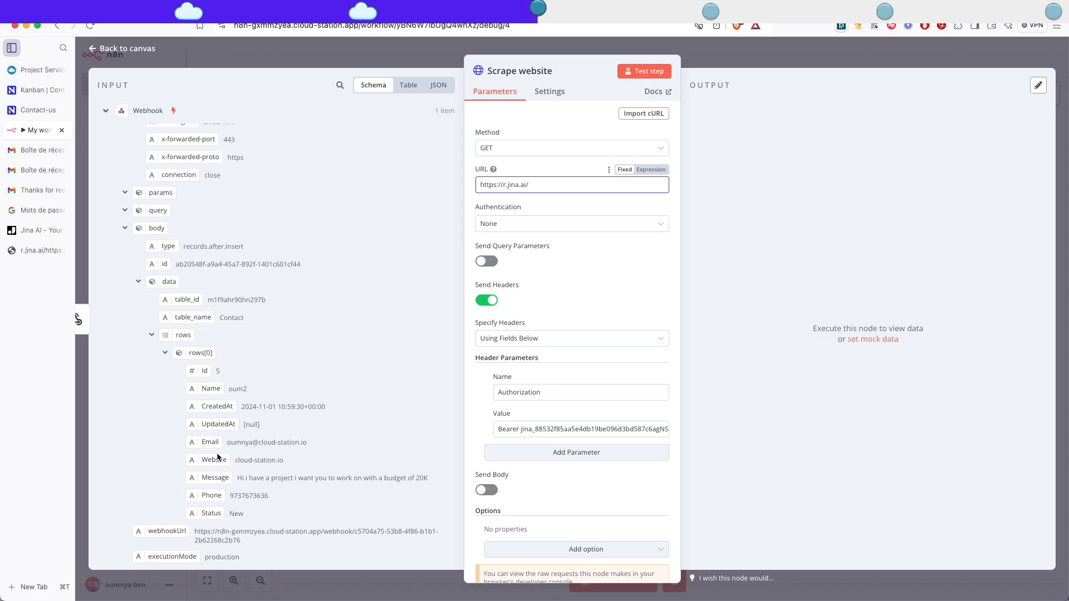
{"action": "left_click_drag", "start_coordinate": [214, 461], "coordinate": [554, 188]}
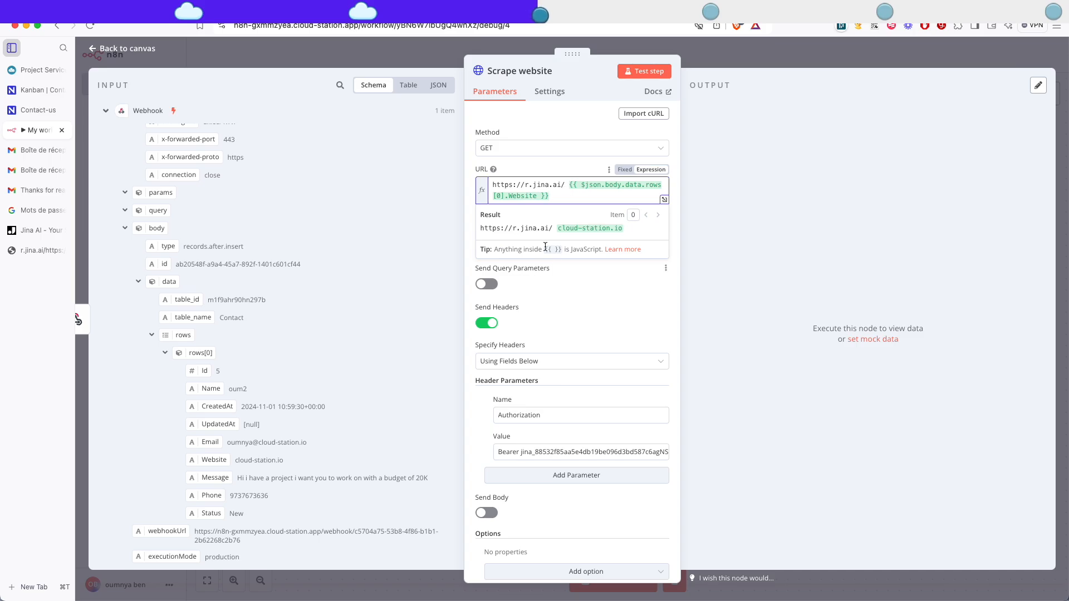
{"action": "left_click", "coordinate": [569, 185]}
{"action": "key", "text": "BackSpace"}
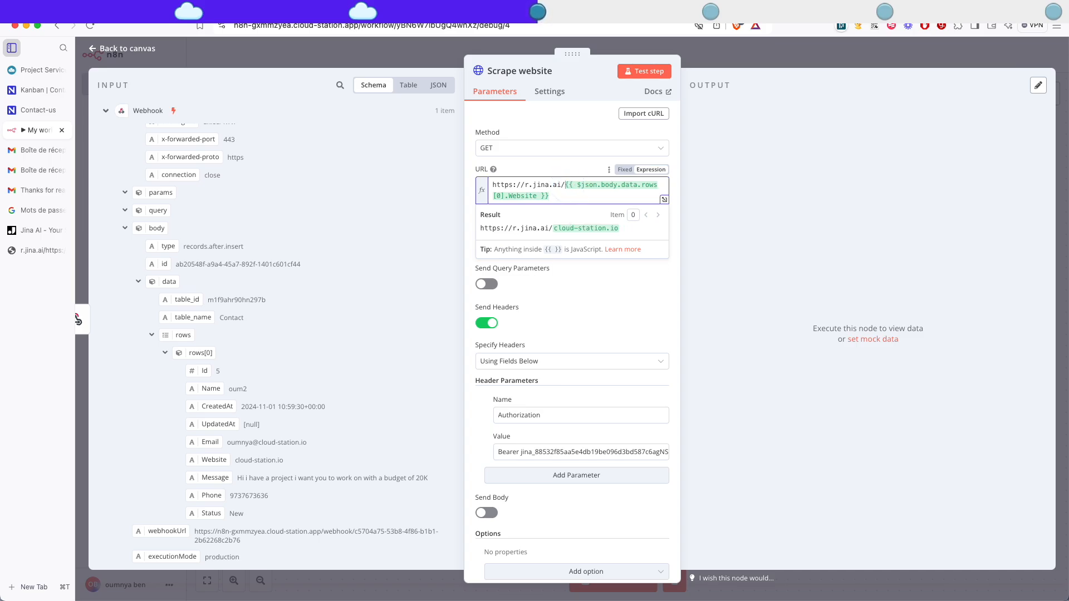
- Test the Scrape website node and pin its scraped CloudStation output
{"action": "left_click", "coordinate": [646, 72]}
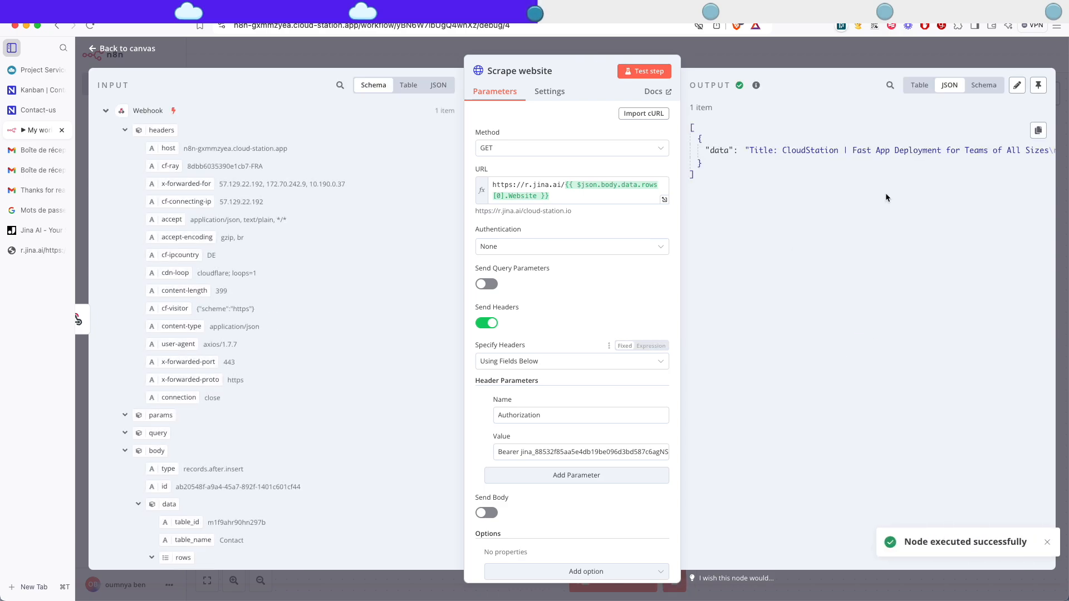
{"action": "scroll", "coordinate": [927, 156], "scroll_direction": "right", "scroll_amount": 10}
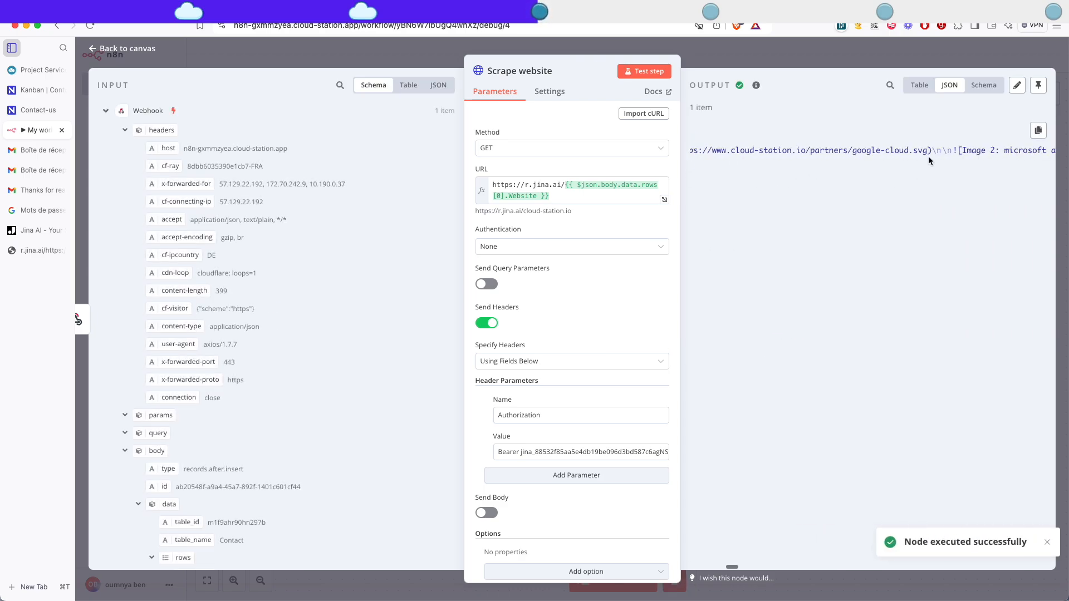
{"action": "left_click", "coordinate": [1038, 87]}
- Shift the Transactional email node slightly left and deactivate it
{"action": "left_click", "coordinate": [774, 55]}
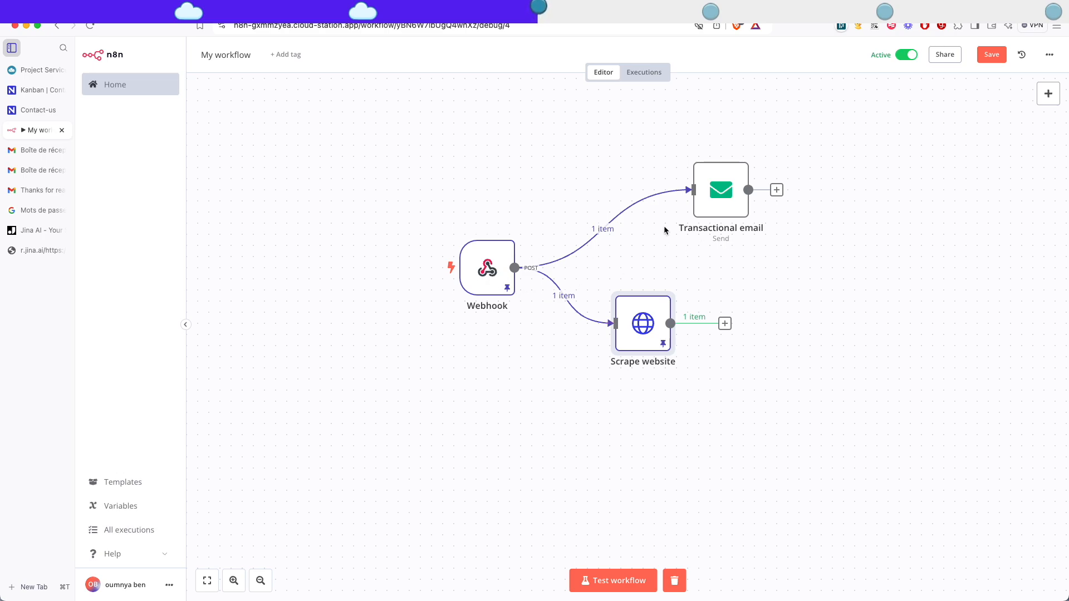
{"action": "left_click_drag", "start_coordinate": [727, 200], "coordinate": [659, 200]}
{"action": "right_click", "coordinate": [655, 196]}
{"action": "left_click", "coordinate": [697, 263]}
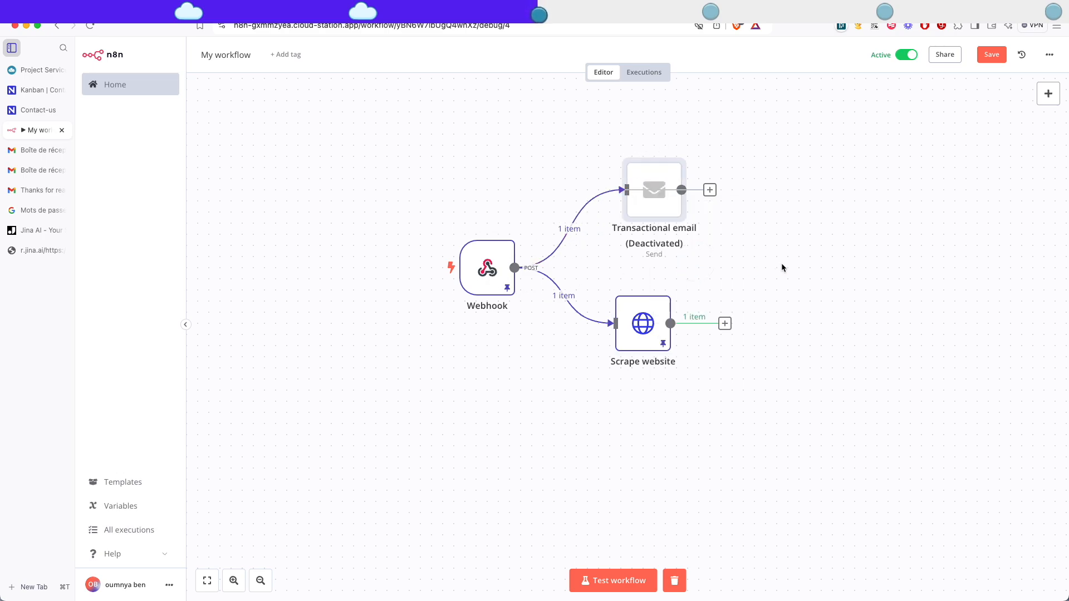
{"action": "scroll", "coordinate": [757, 290], "scroll_direction": "right", "scroll_amount": 3}
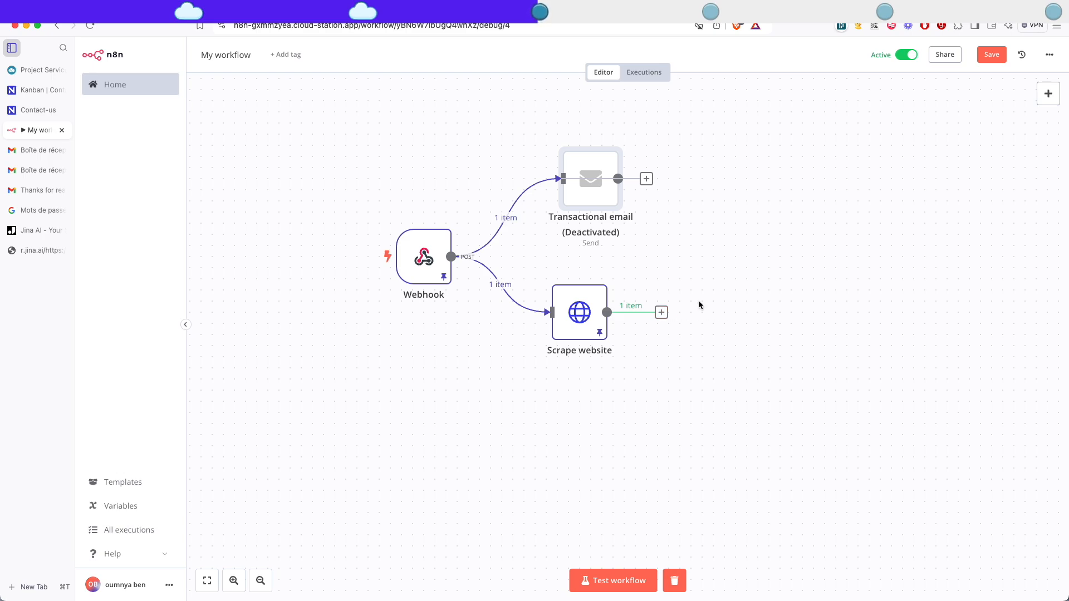
- Add an OpenAI 'Message a Model' node after Scrape website and start a new OpenAI credential
{"action": "left_click", "coordinate": [661, 312]}
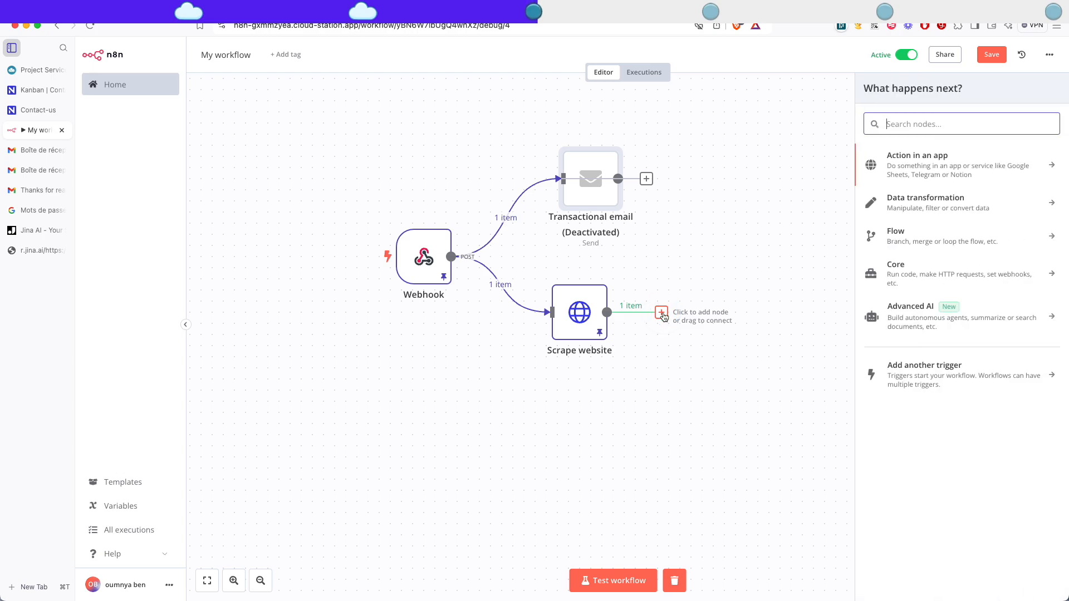
{"action": "type", "text": "ope"}
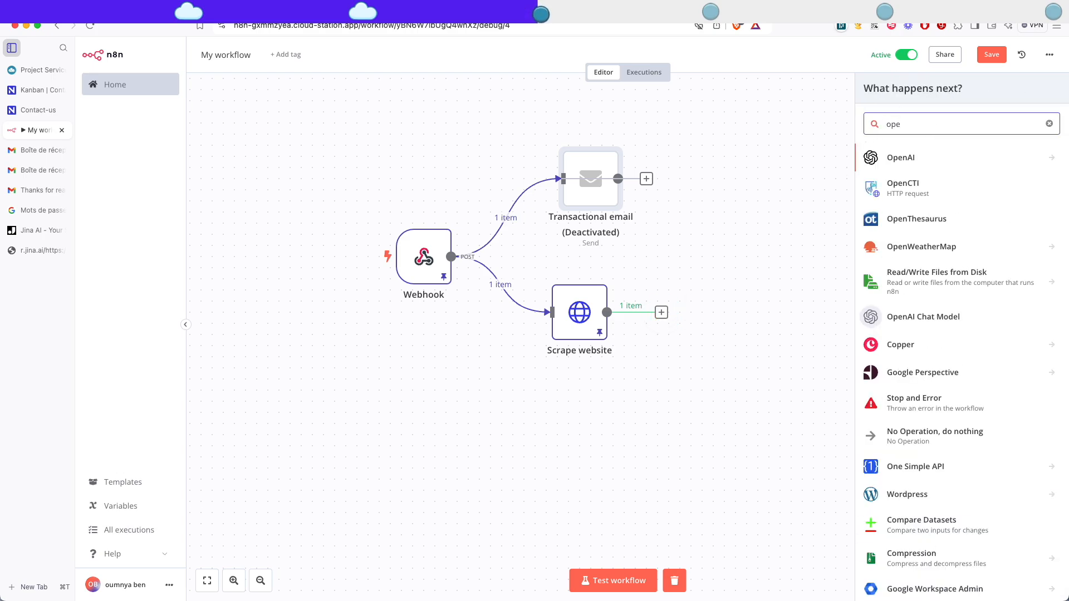
{"action": "key", "text": "Return"}
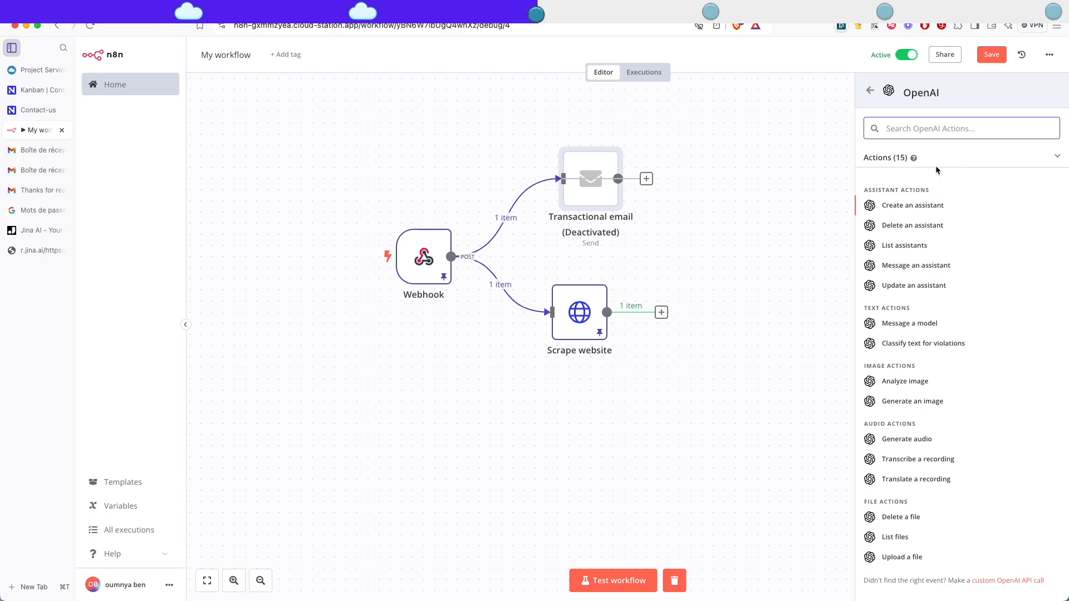
{"action": "type", "text": "message"}
{"action": "key", "text": "Return"}
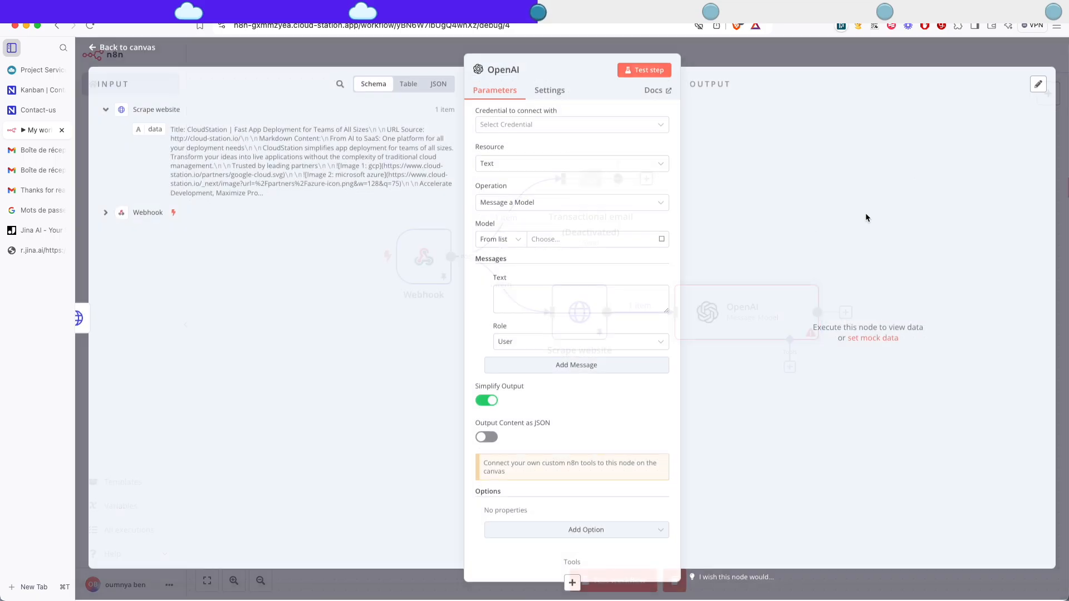
{"action": "left_click", "coordinate": [521, 132]}
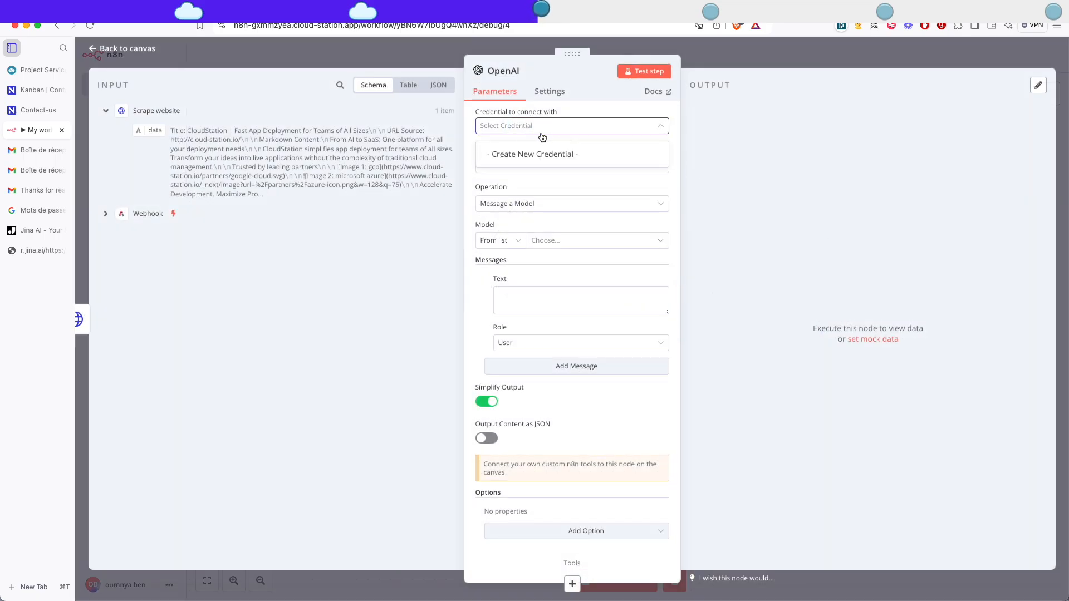
{"action": "left_click", "coordinate": [531, 156]}
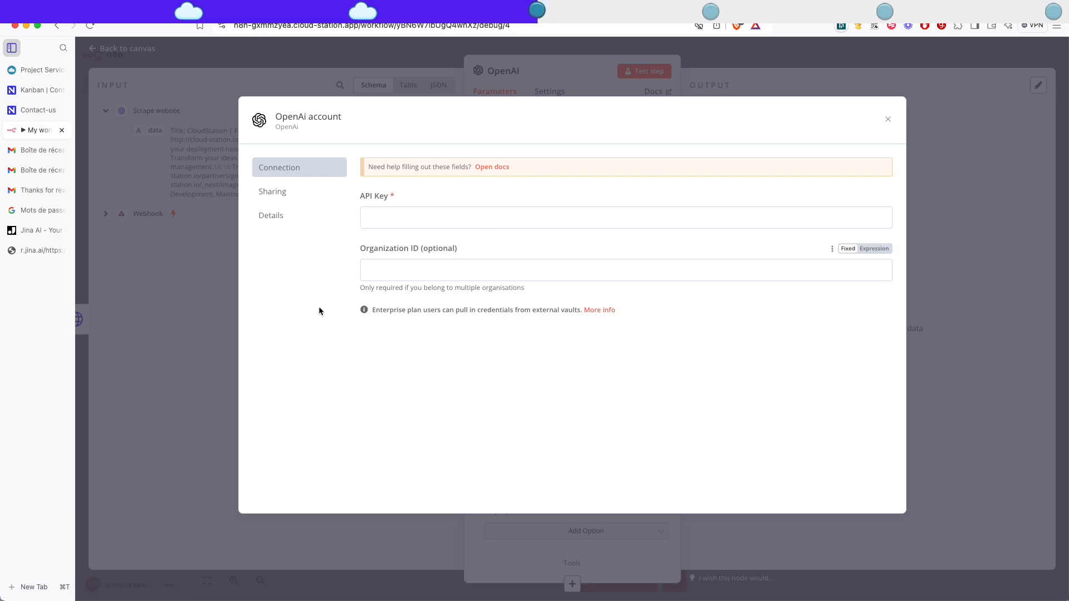
- Search the web for 'api openai' and open the OpenAI developer platform
{"action": "left_click", "coordinate": [26, 586]}
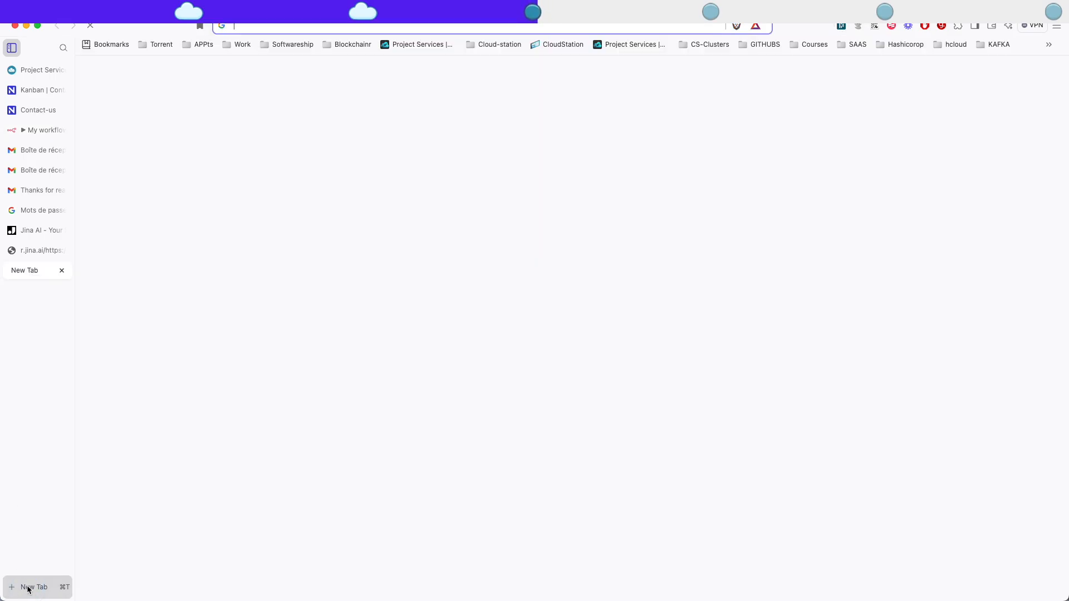
{"action": "type", "text": "api "}
{"action": "type", "text": "ope"}
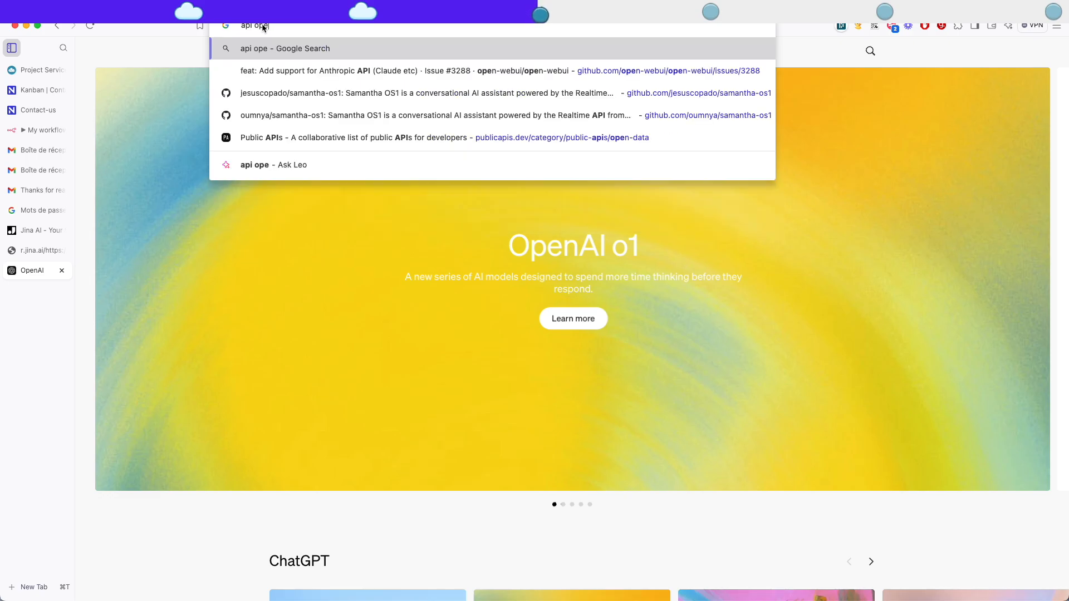
{"action": "type", "text": "nai"}
{"action": "key", "text": "Return"}
{"action": "left_click", "coordinate": [261, 261]}
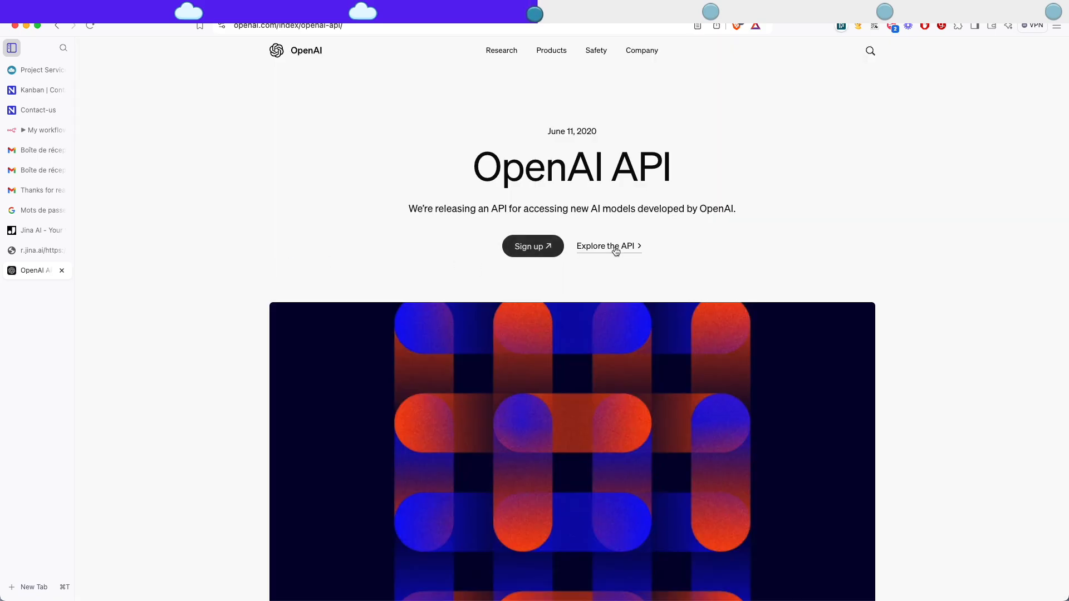
{"action": "left_click", "coordinate": [612, 250]}
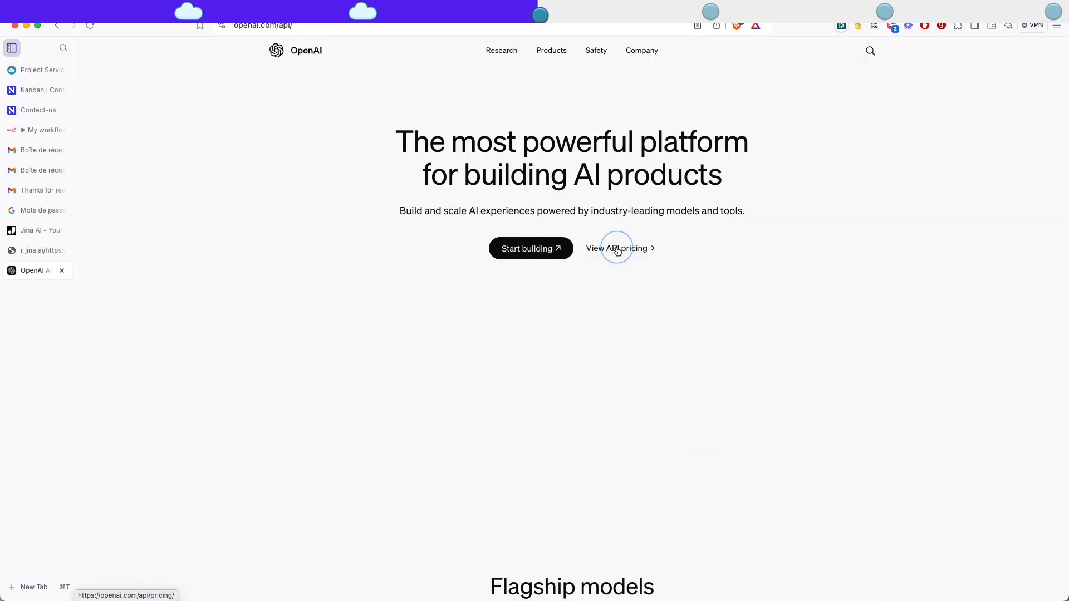
{"action": "left_click", "coordinate": [533, 252]}
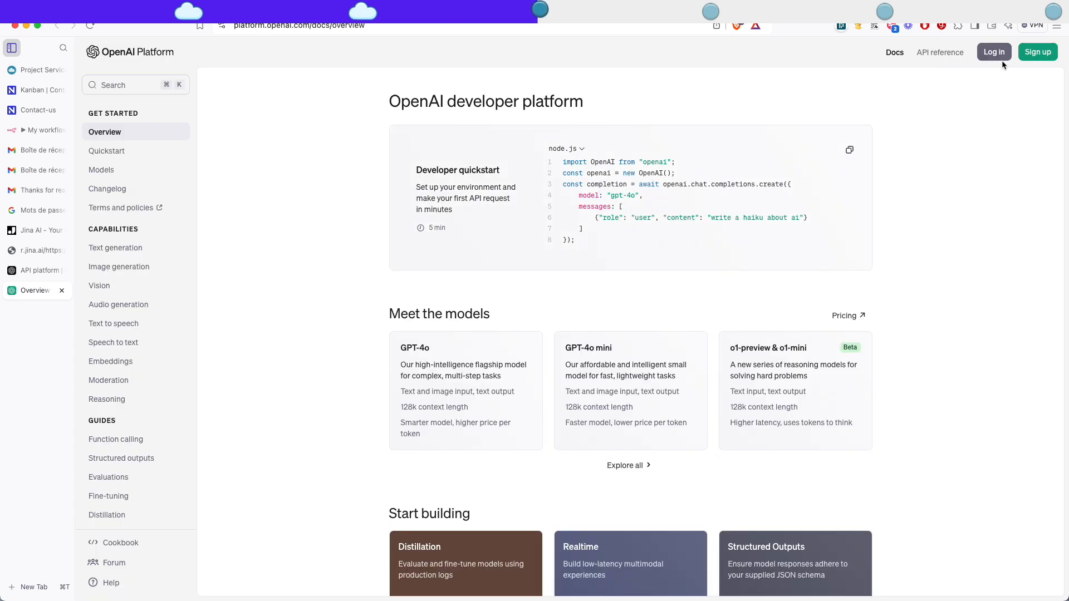
- Log in to the OpenAI Platform with a Google account and open the API keys settings
{"action": "left_click", "coordinate": [996, 53]}
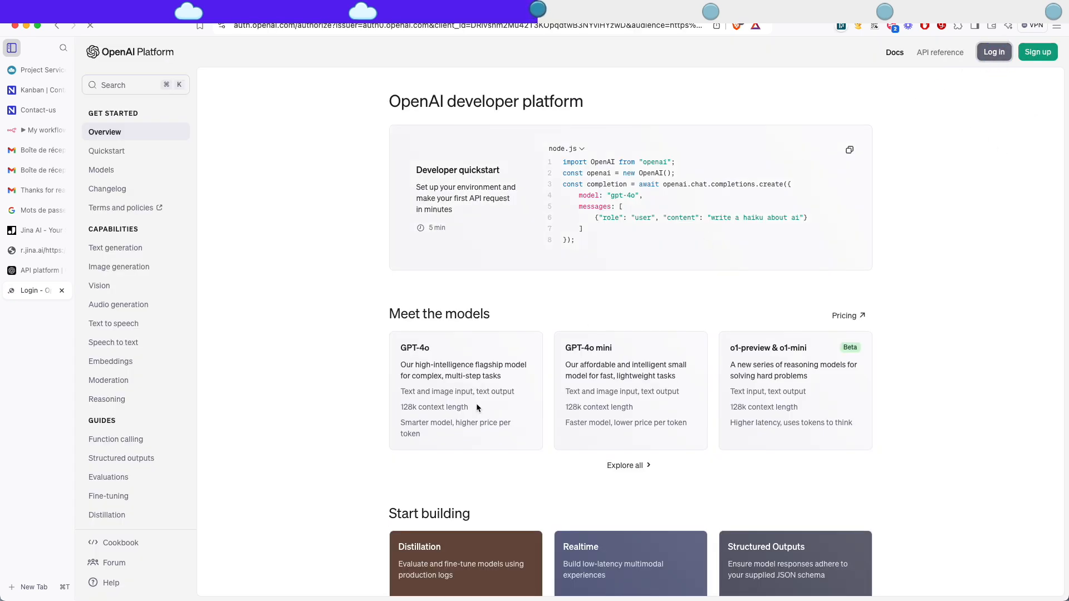
{"action": "left_click", "coordinate": [577, 341]}
{"action": "left_click", "coordinate": [506, 289]}
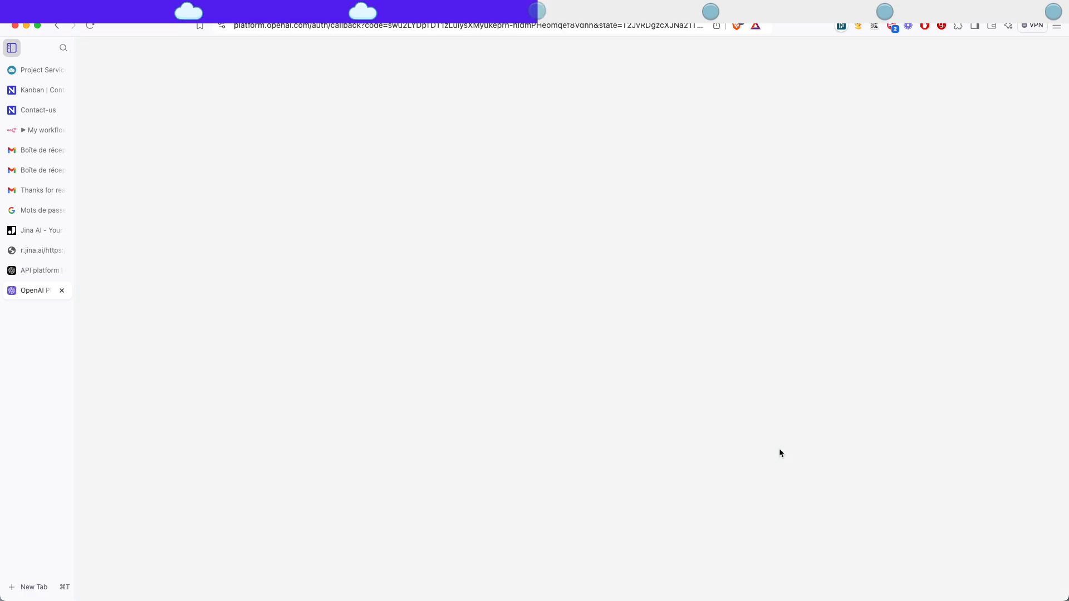
{"action": "scroll", "coordinate": [118, 485], "scroll_direction": "down", "scroll_amount": 10}
{"action": "scroll", "coordinate": [118, 488], "scroll_direction": "down", "scroll_amount": 3}
{"action": "scroll", "coordinate": [146, 230], "scroll_direction": "up", "scroll_amount": 10}
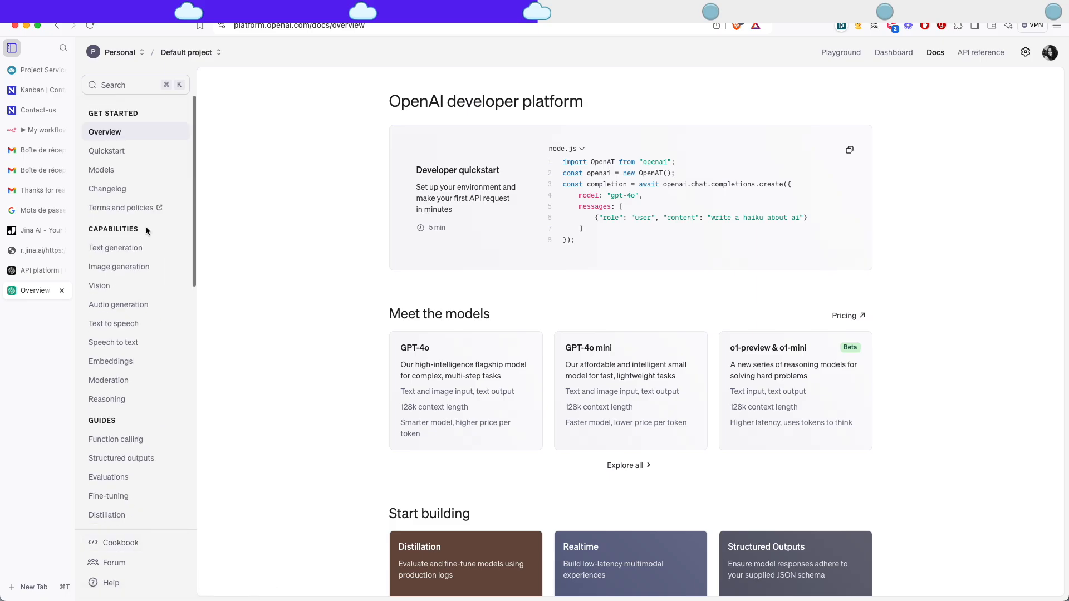
{"action": "left_click", "coordinate": [1024, 52]}
{"action": "left_click", "coordinate": [106, 162]}
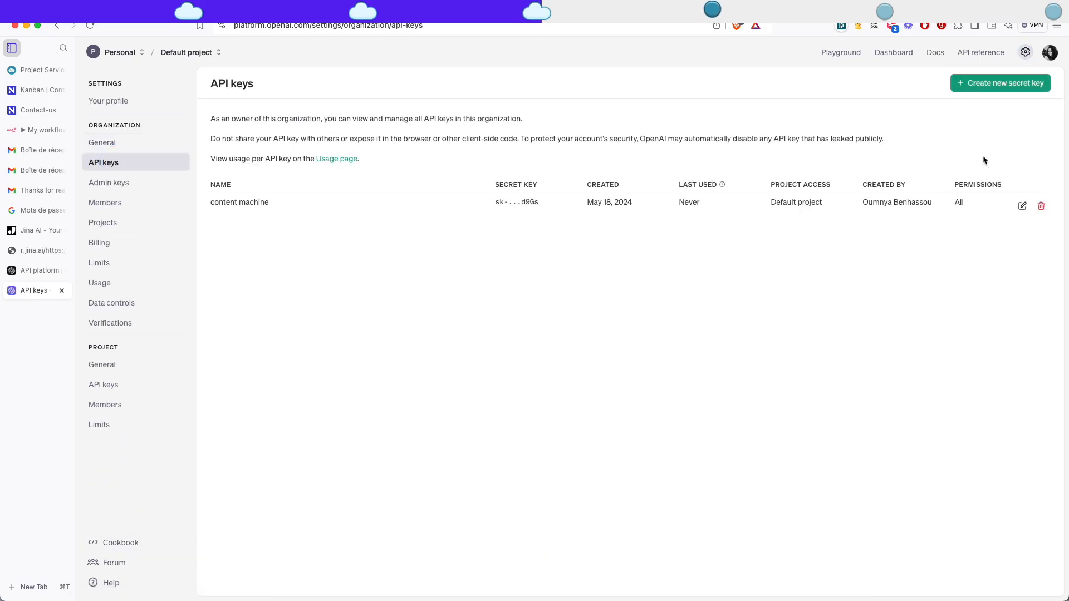
- Create a secret key named n8n for the Default project, copy it, and return to n8n
{"action": "left_click", "coordinate": [1001, 83]}
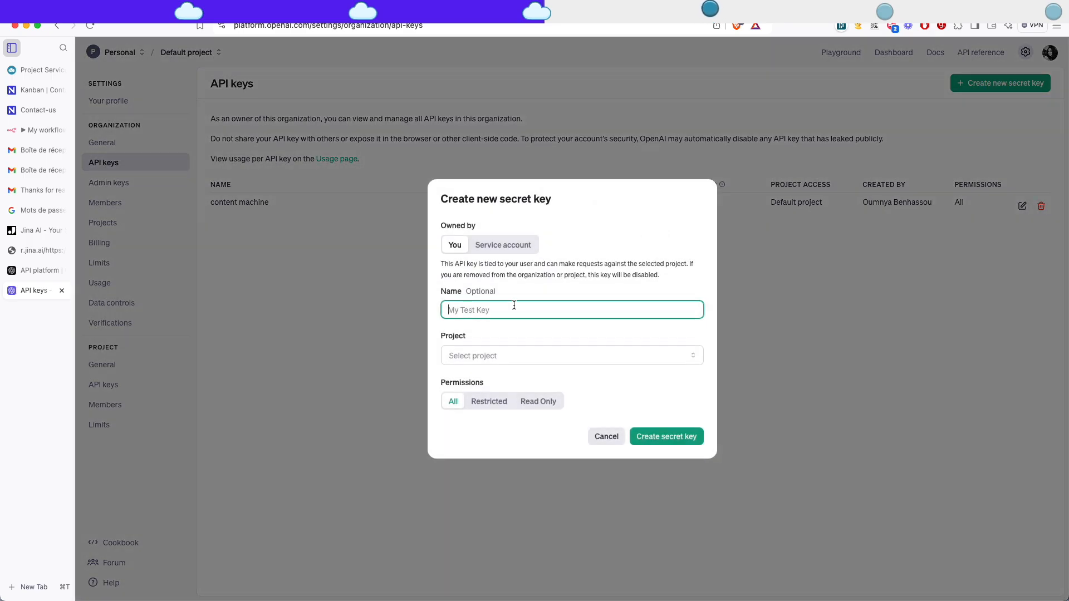
{"action": "type", "text": "n8n"}
{"action": "left_click", "coordinate": [497, 352]}
{"action": "left_click", "coordinate": [519, 354]}
{"action": "left_click", "coordinate": [519, 354]}
{"action": "left_click", "coordinate": [487, 377]}
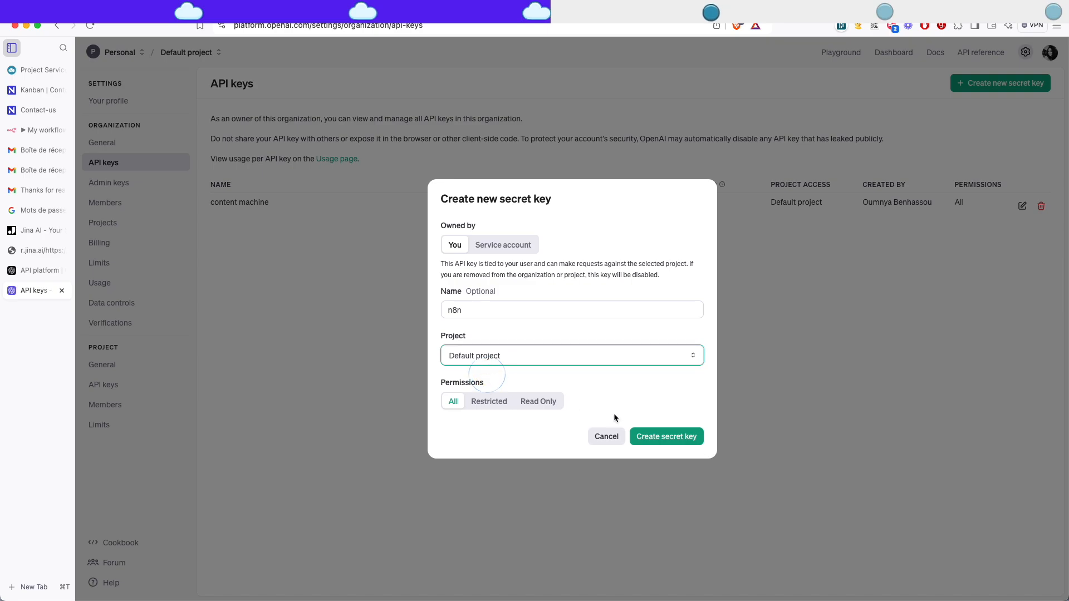
{"action": "left_click", "coordinate": [666, 436]}
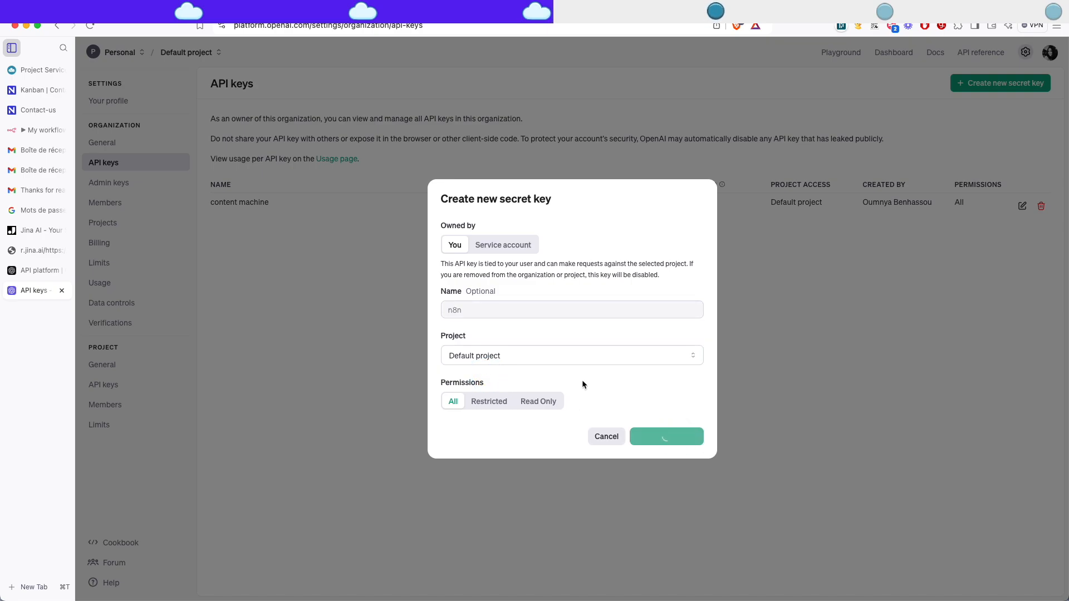
{"action": "left_click", "coordinate": [689, 319]}
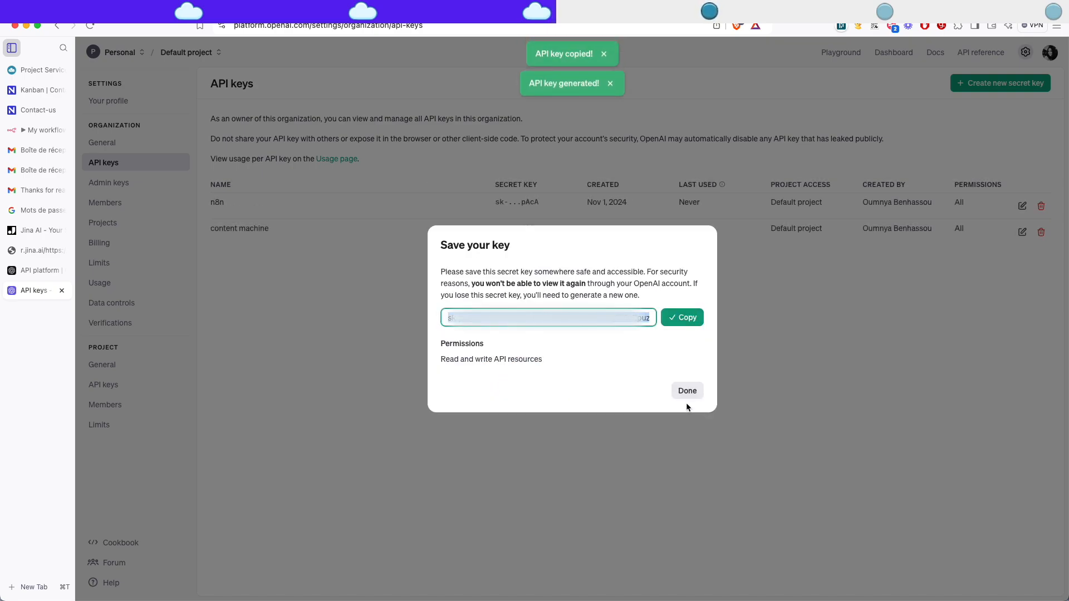
{"action": "left_click", "coordinate": [686, 391]}
{"action": "left_click", "coordinate": [46, 131]}
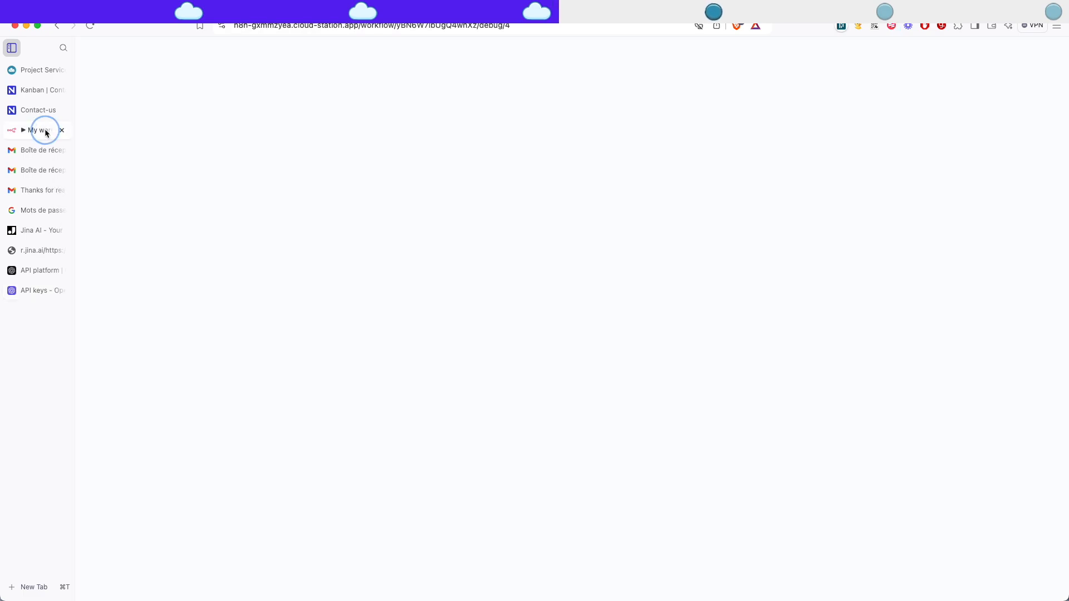
- Paste the copied OpenAI key into the credential's API Key field and save it
{"action": "left_click", "coordinate": [467, 219]}
{"action": "key", "text": "super+v"}
{"action": "left_click", "coordinate": [859, 119]}
{"action": "left_click", "coordinate": [888, 119]}
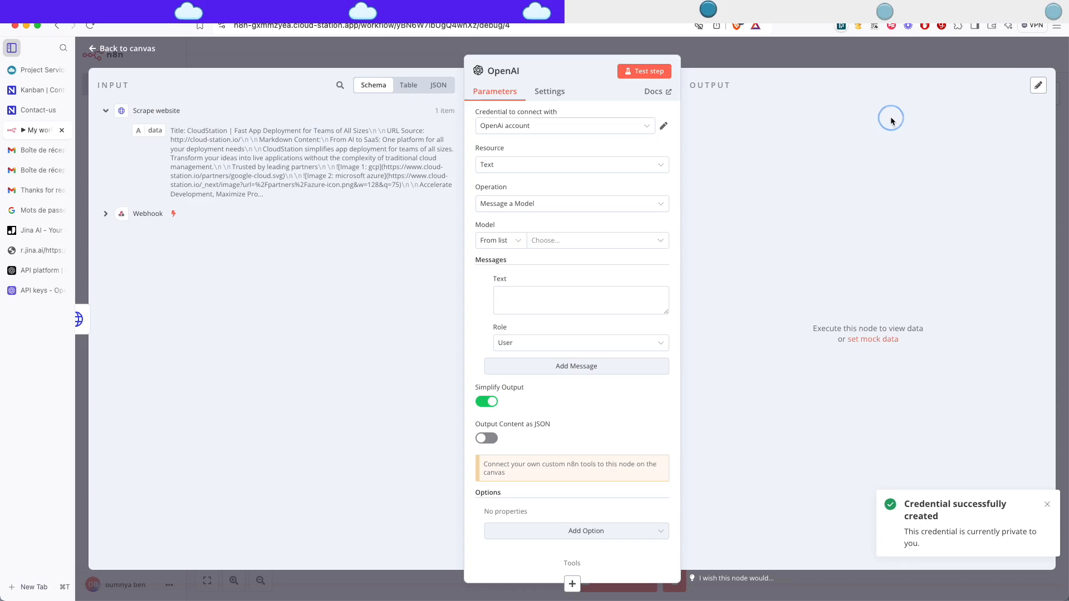
- Rename the OpenAI credential to openai-n8n and save it
{"action": "left_click", "coordinate": [664, 125]}
{"action": "left_click", "coordinate": [325, 117]}
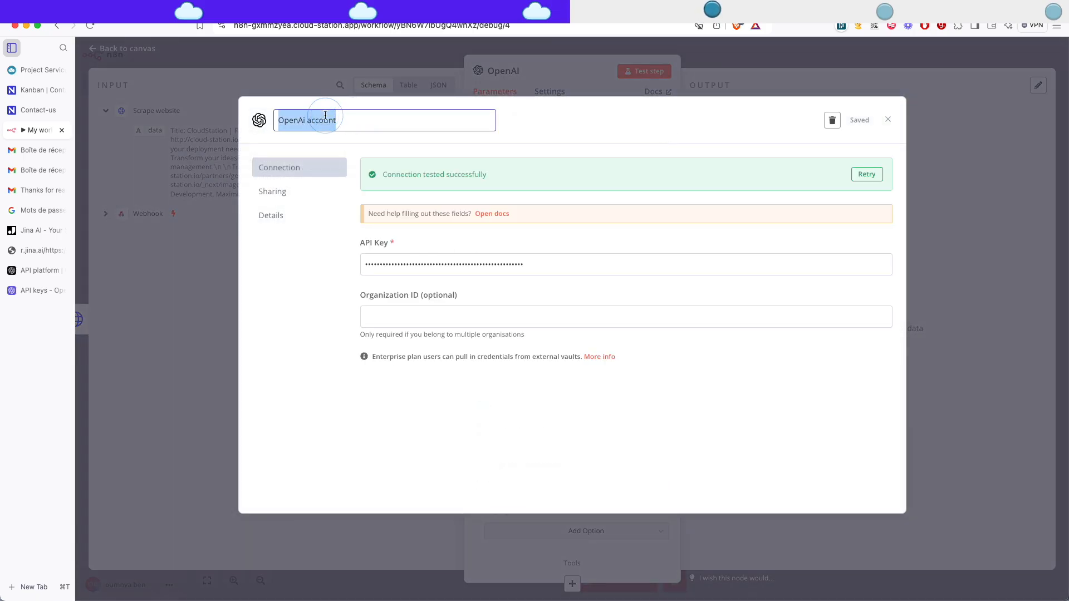
{"action": "type", "text": "N8openai-n8n"}
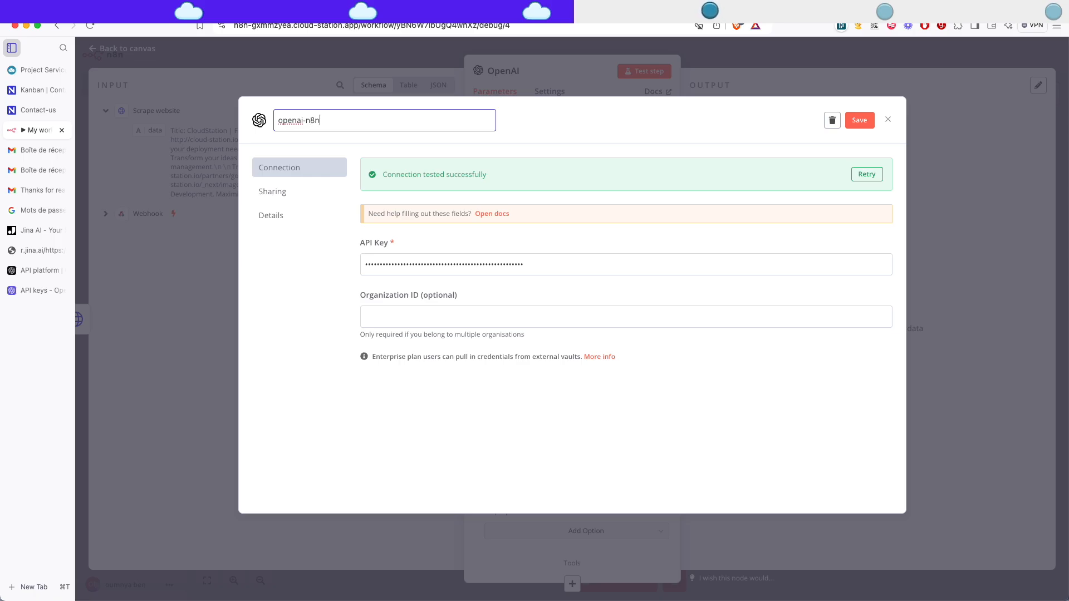
{"action": "left_click", "coordinate": [859, 120]}
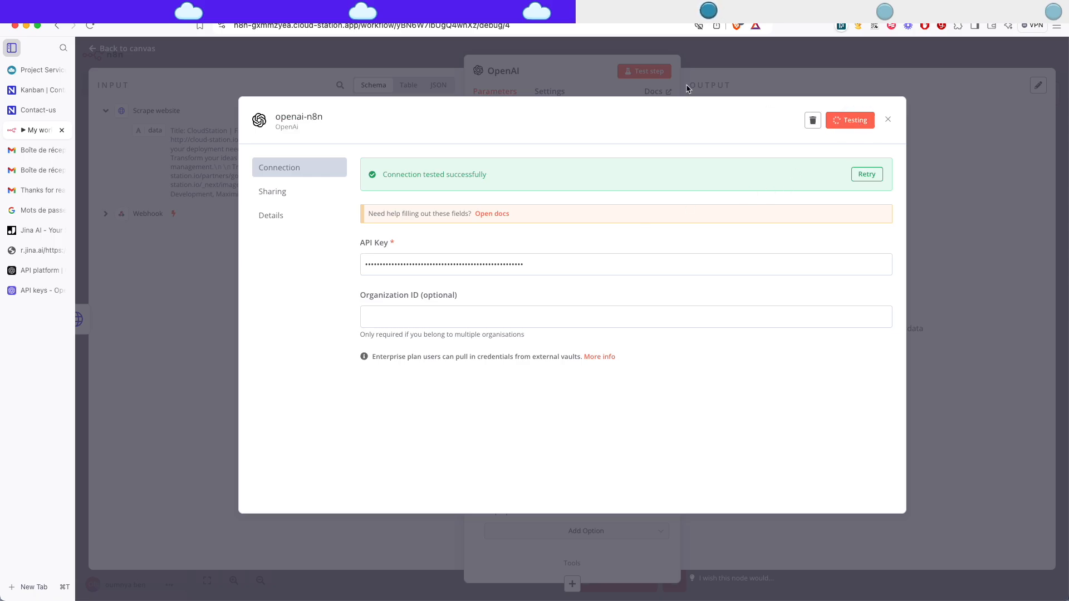
{"action": "left_click", "coordinate": [885, 119]}
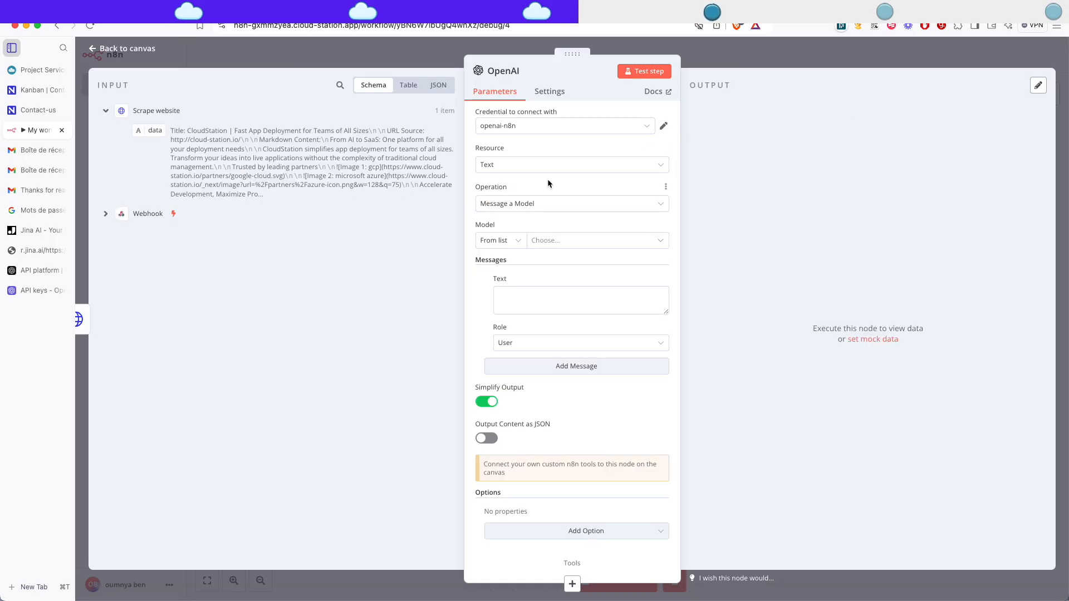
- Set the OpenAI node's model to GPT-4O
{"action": "left_click", "coordinate": [544, 241]}
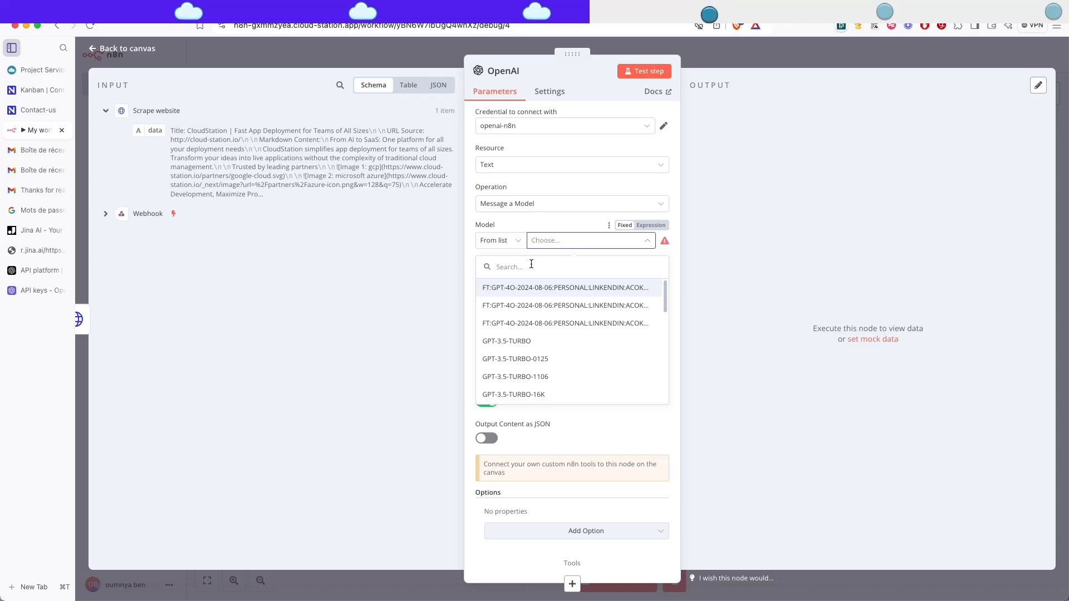
{"action": "scroll", "coordinate": [534, 334], "scroll_direction": "down", "scroll_amount": 5}
{"action": "scroll", "coordinate": [534, 376], "scroll_direction": "down", "scroll_amount": 4}
{"action": "left_click", "coordinate": [535, 374]}
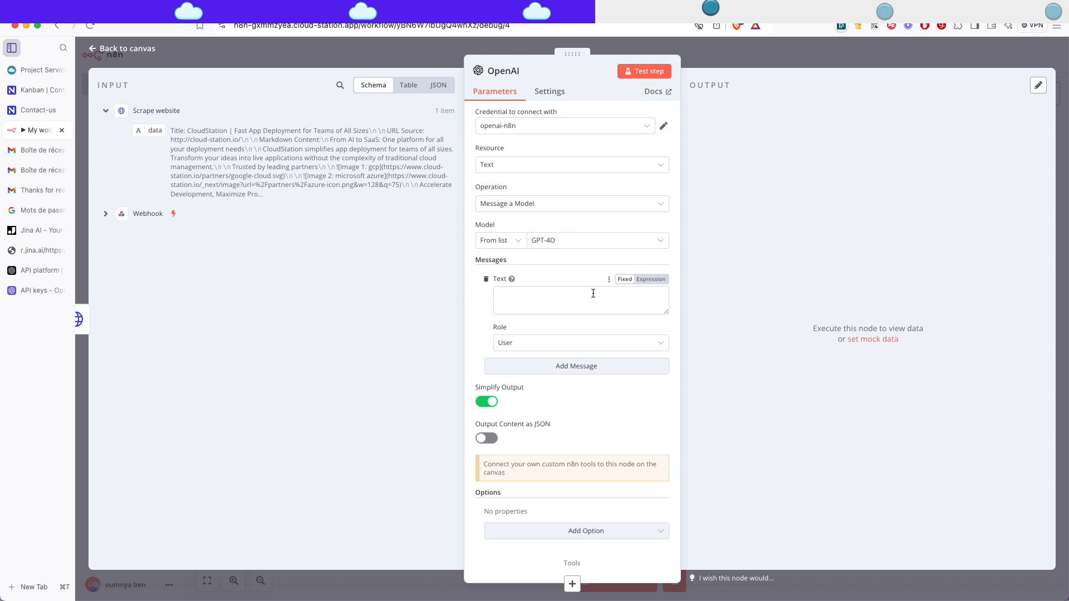
- Enlarge the message Text box and switch it to an expression
{"action": "left_click", "coordinate": [666, 313]}
{"action": "left_click", "coordinate": [666, 314]}
{"action": "left_click_drag", "start_coordinate": [667, 314], "coordinate": [668, 413]}
{"action": "left_click", "coordinate": [652, 278]}
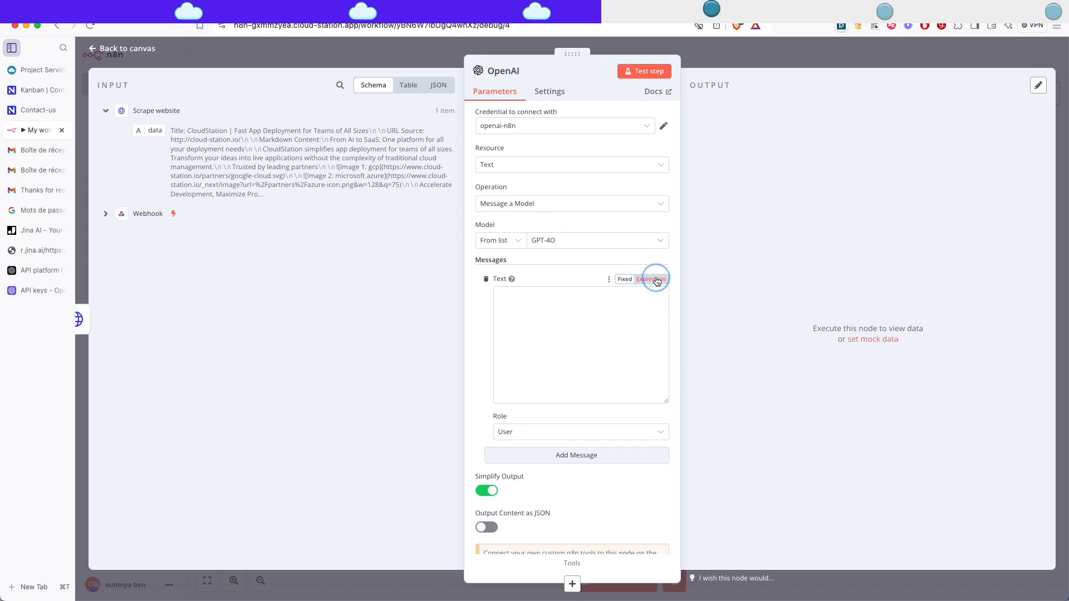
- In the expanded expression editor, replace the draft with the pasted sales-assistant instructions
{"action": "left_click", "coordinate": [664, 298]}
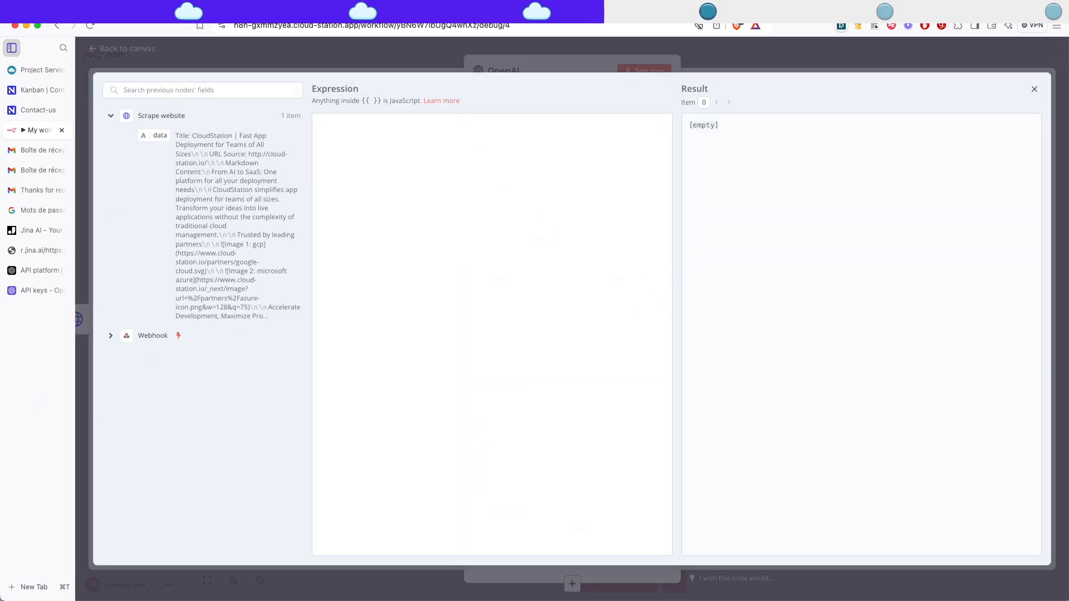
{"action": "key", "text": "super+Tab"}
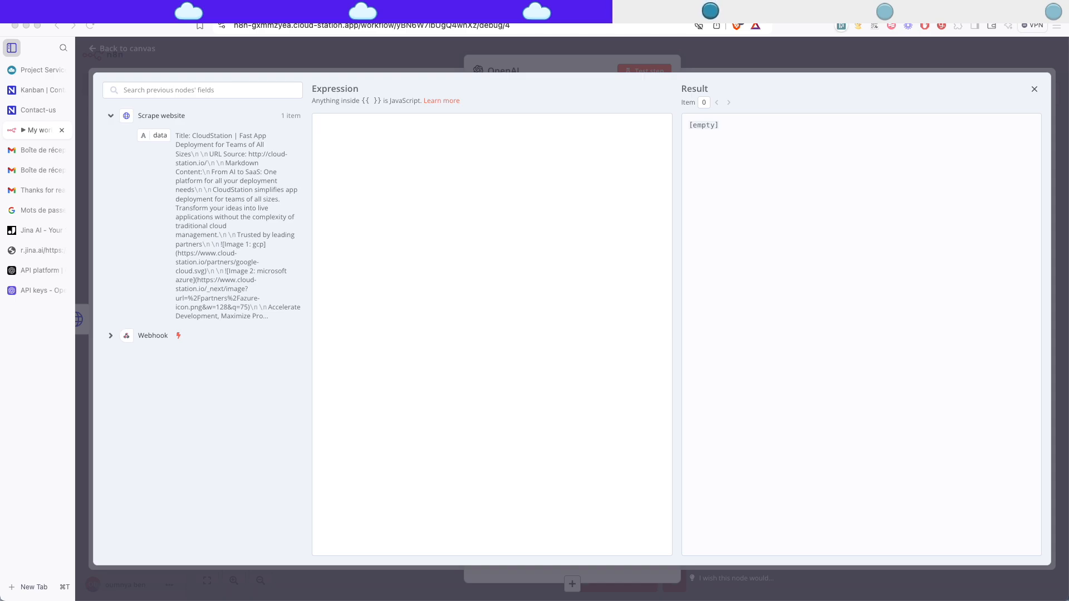
{"action": "left_click", "coordinate": [381, 178]}
{"action": "left_click", "coordinate": [351, 155]}
{"action": "type", "text": "You area helplf"}
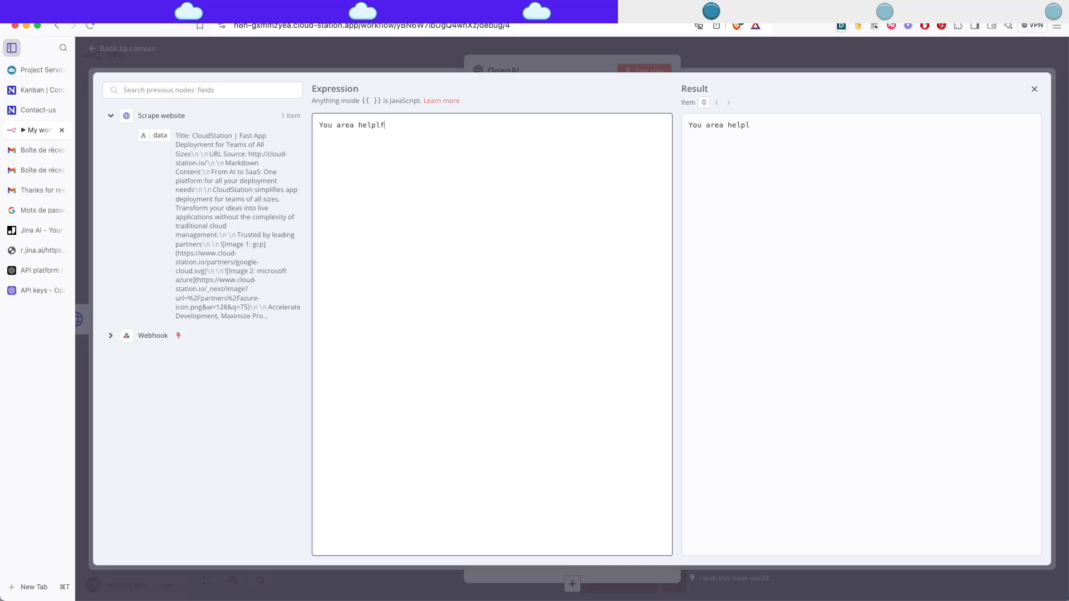
{"action": "type", "text": "ul sales assistant for"}
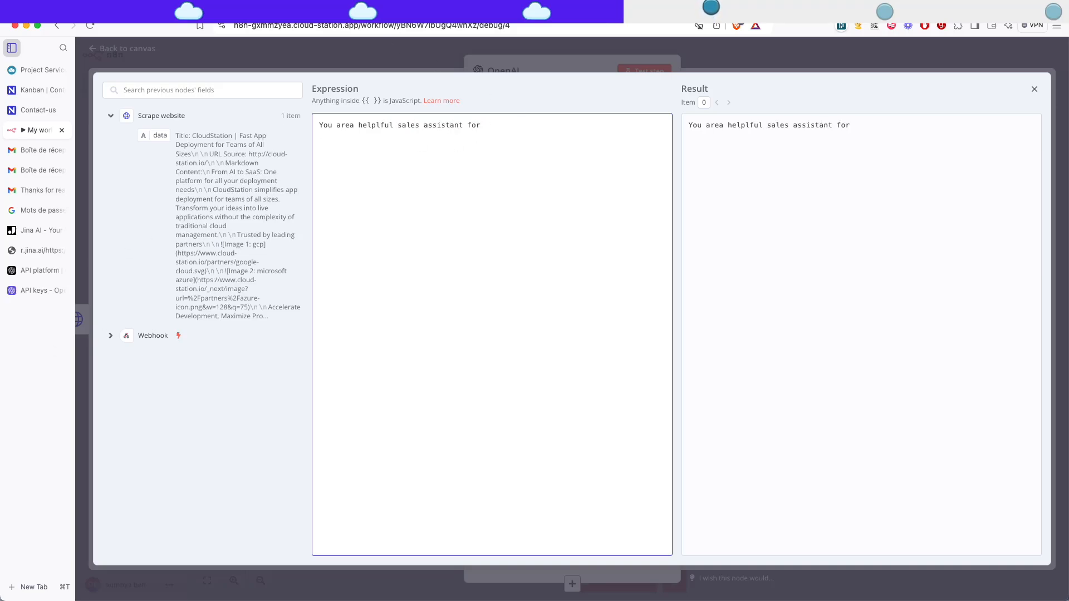
{"action": "left_click", "coordinate": [413, 143]}
{"action": "key", "text": "super+a"}
{"action": "key", "text": "super+v"}
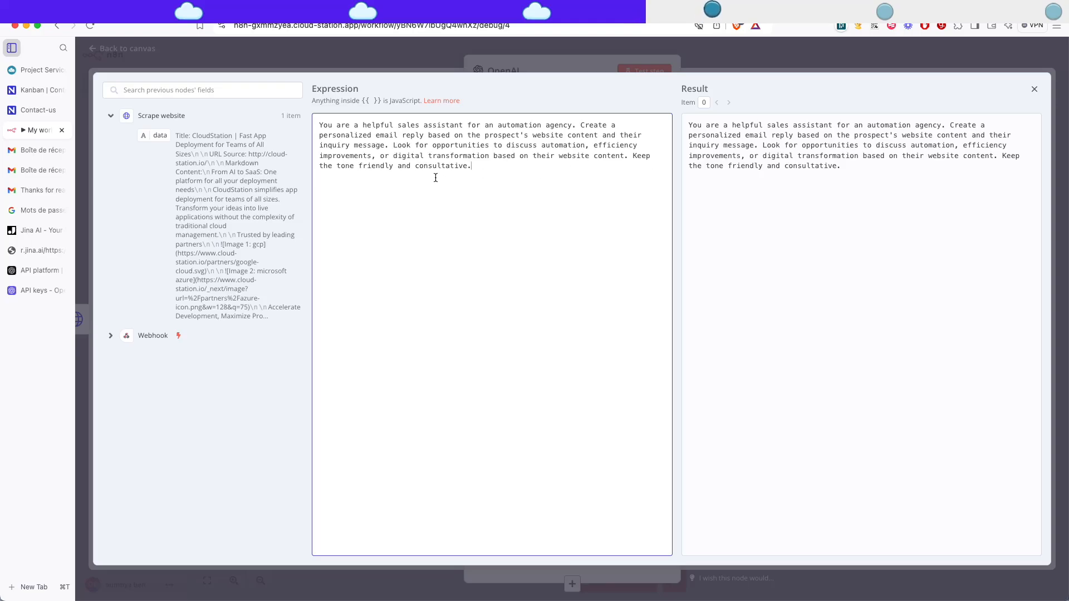
- Add 'Website Content:' with the scraped website data and 'Their message:' with the Webhook Message field
{"action": "left_click", "coordinate": [496, 178]}
{"action": "type", "text": "Website Content :"}
{"action": "left_click_drag", "start_coordinate": [160, 135], "coordinate": [400, 177]}
{"action": "key", "text": "Return"}
{"action": "type", "text": "Their message"}
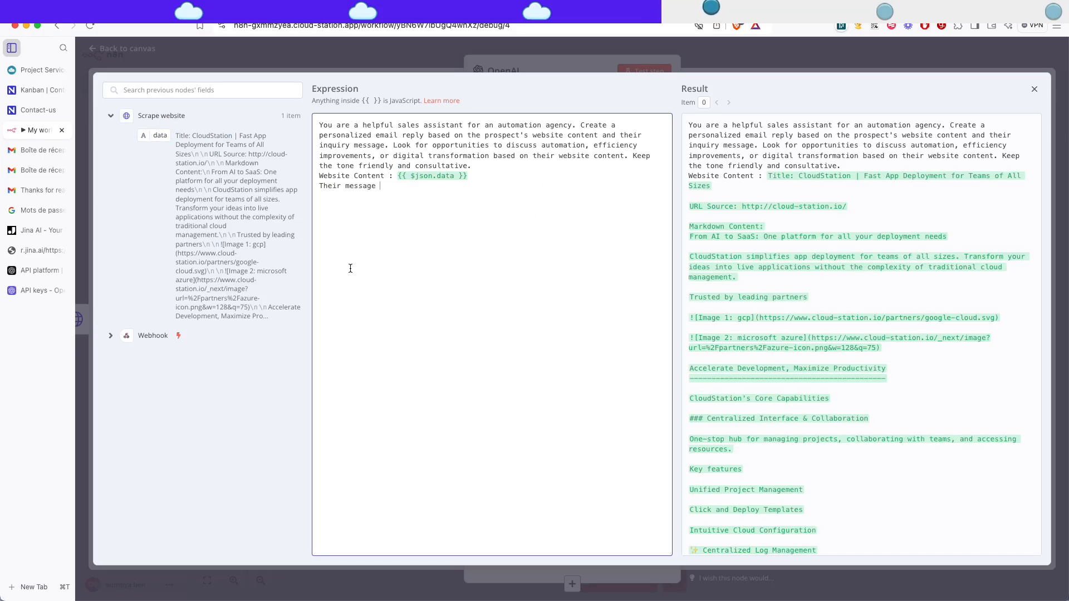
{"action": "left_click", "coordinate": [110, 335]}
{"action": "scroll", "coordinate": [212, 334], "scroll_direction": "down", "scroll_amount": 5}
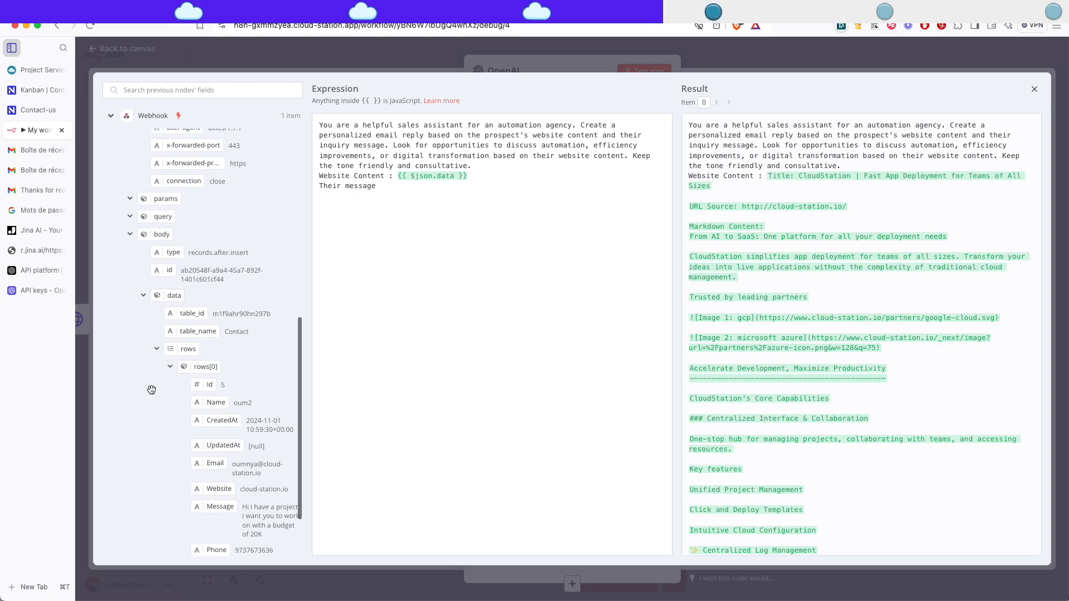
{"action": "left_click_drag", "start_coordinate": [219, 429], "coordinate": [415, 211]}
{"action": "key", "text": "Left"}
{"action": "type", "text": ":"}
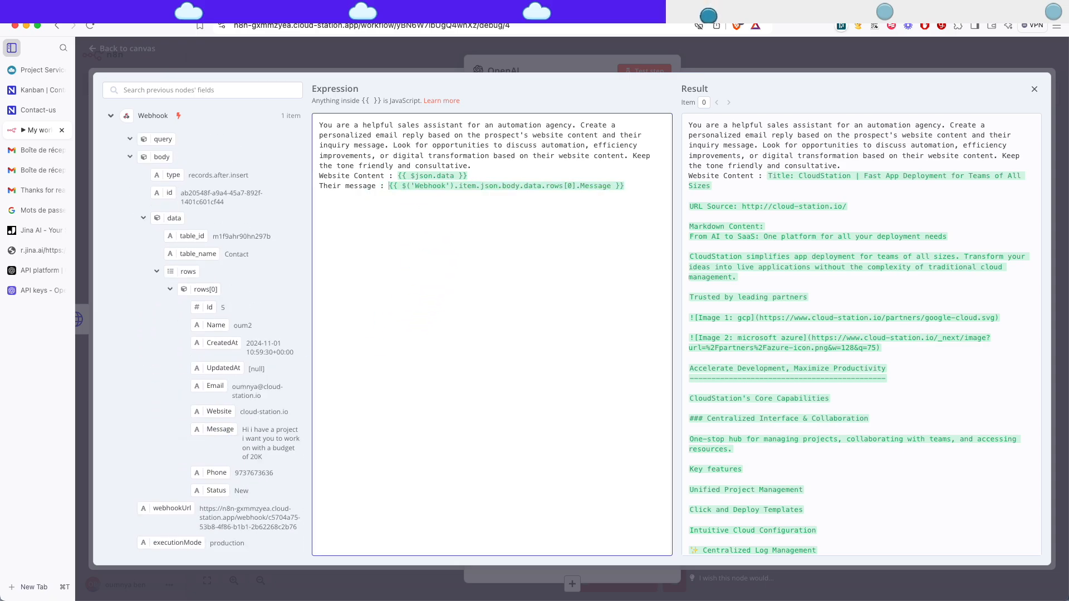
- Paste the numbered response rules below the Their message line
{"action": "key", "text": "super+Tab"}
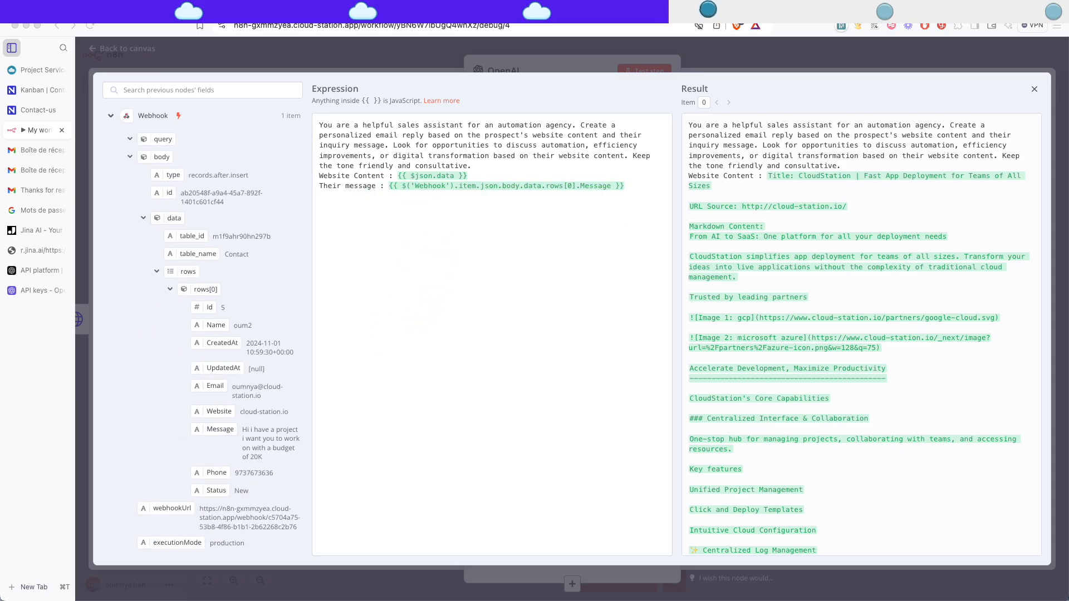
{"action": "left_click", "coordinate": [346, 304]}
{"action": "type", "text": "Rules for the response: 1. Subject line should be brief and include an emoji 2. Opening line should reference something specific you noticed about their business from their website 3. Make a connection between what you see on their website and potential automation opportunities 4. Acknowledge their specific message/needs 5. Keep it casual and conversational (like you just checked out their site while on your phone) 6. End with \"I'm out of the office right now, but want to chat when I'm back? Just send over a couple of times that work for you.\" 7. Maximum 4-5 sentences total 8. Don't use corporate jargon or buzzwords 9. Don't oversell or make specific promises"}
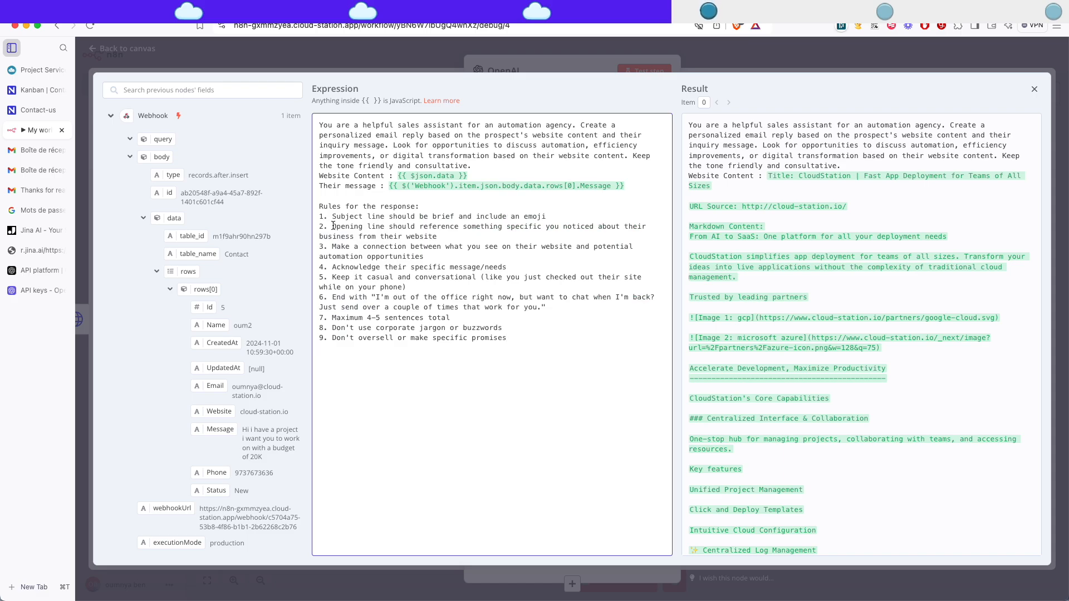
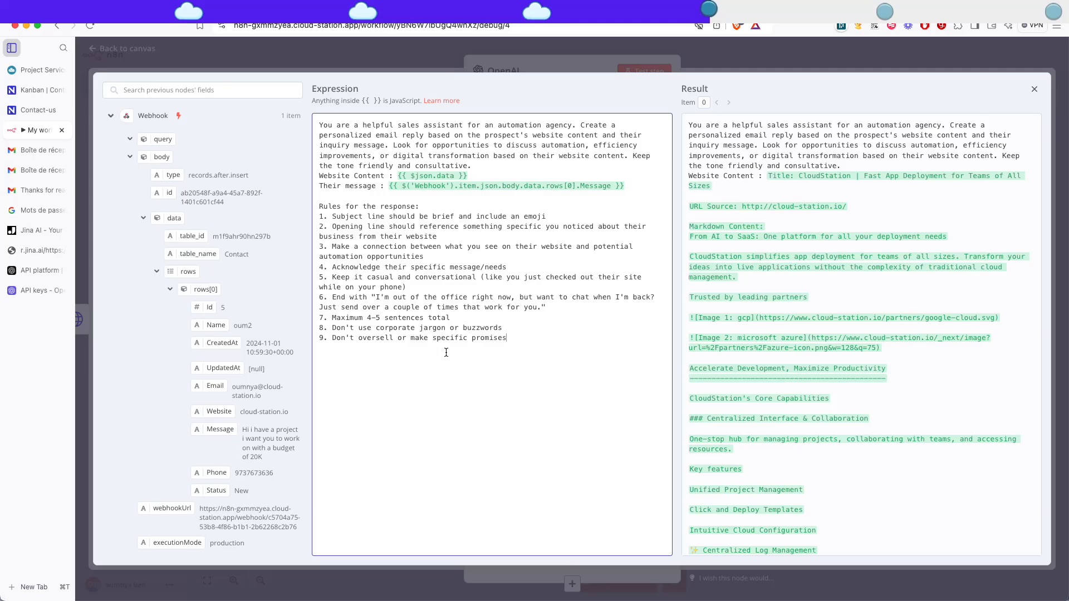
- Paste the Format template below rule 9: emoji subject, message placeholders, out-of-office line and 'Best,'
{"action": "left_click", "coordinate": [553, 339]}
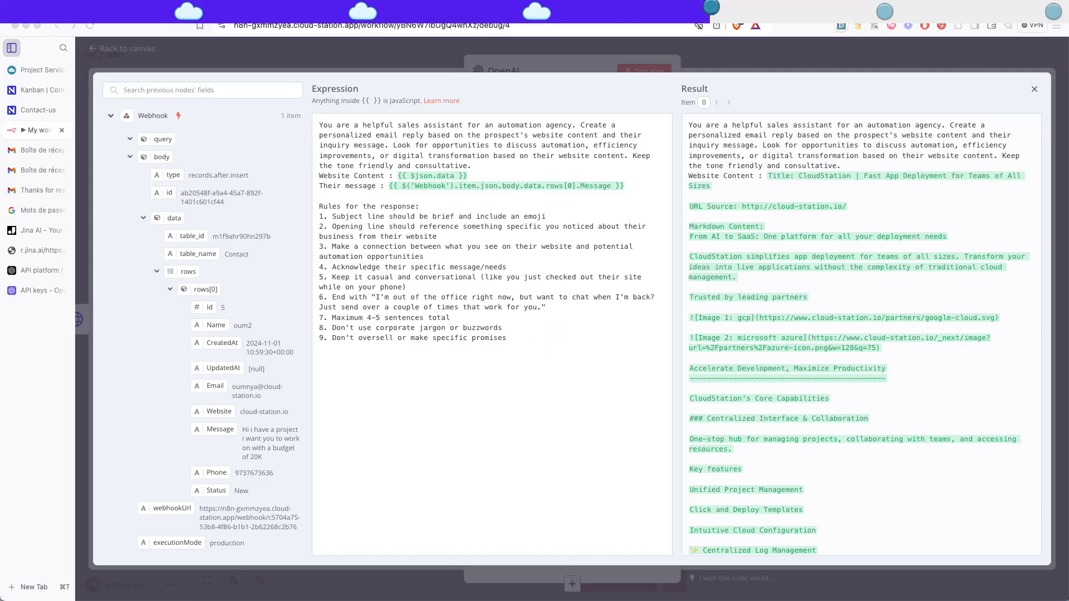
{"action": "left_click", "coordinate": [358, 368]}
{"action": "type", "text": "Format: Subject: [Brief subject with emoji]   [Your personalized message based on their website...]  [Quick reference to their specific inquiry...]  I'm out of the office right now, but want to chat when I'm back? Just send over a couple of times that work for you.  Best,"}
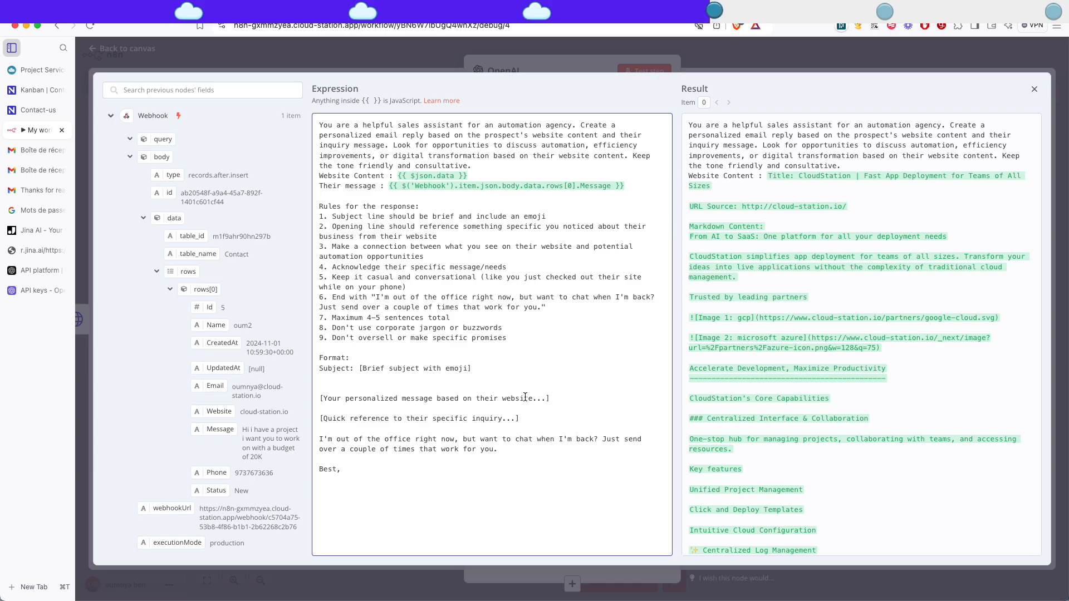
{"action": "left_click", "coordinate": [379, 379]}
{"action": "left_click_drag", "start_coordinate": [530, 449], "coordinate": [310, 437]}
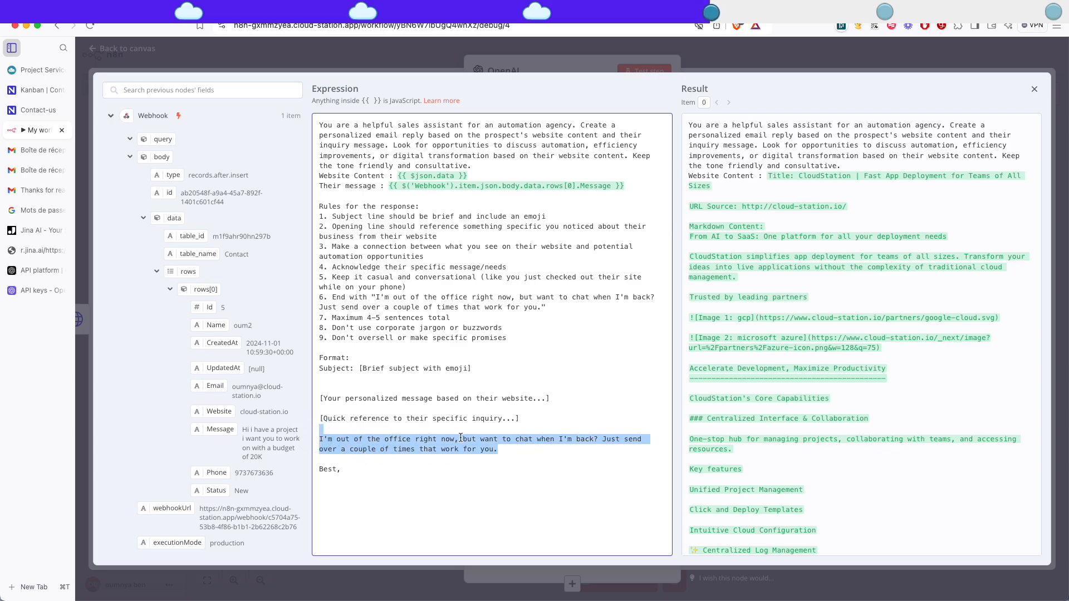
{"action": "left_click", "coordinate": [476, 447]}
{"action": "left_click", "coordinate": [356, 471]}
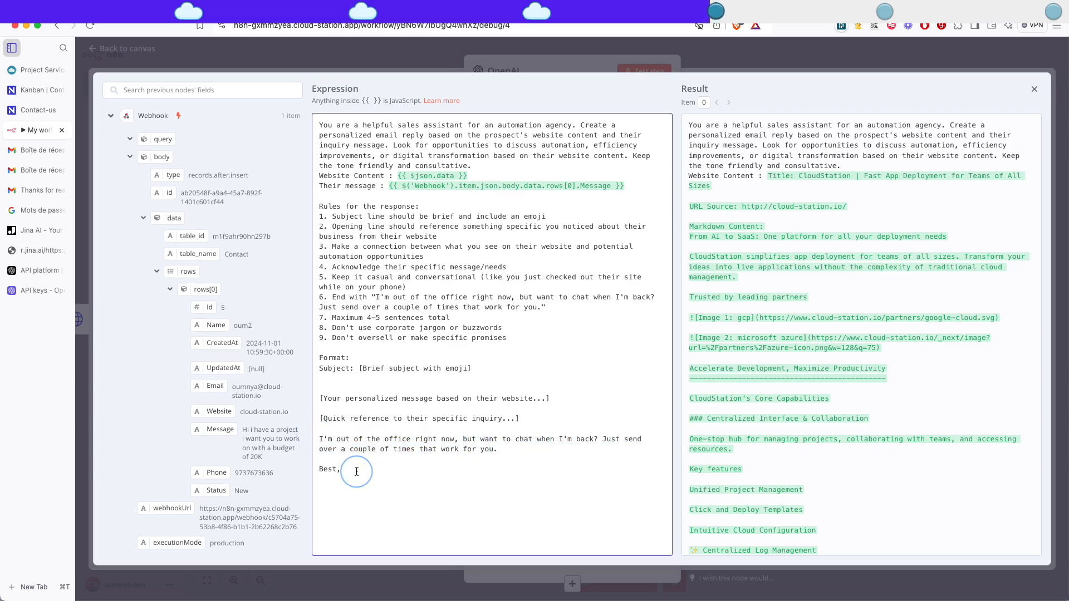
- Close the expression editor and run the OpenAI node to generate the email reply
{"action": "left_click", "coordinate": [713, 69]}
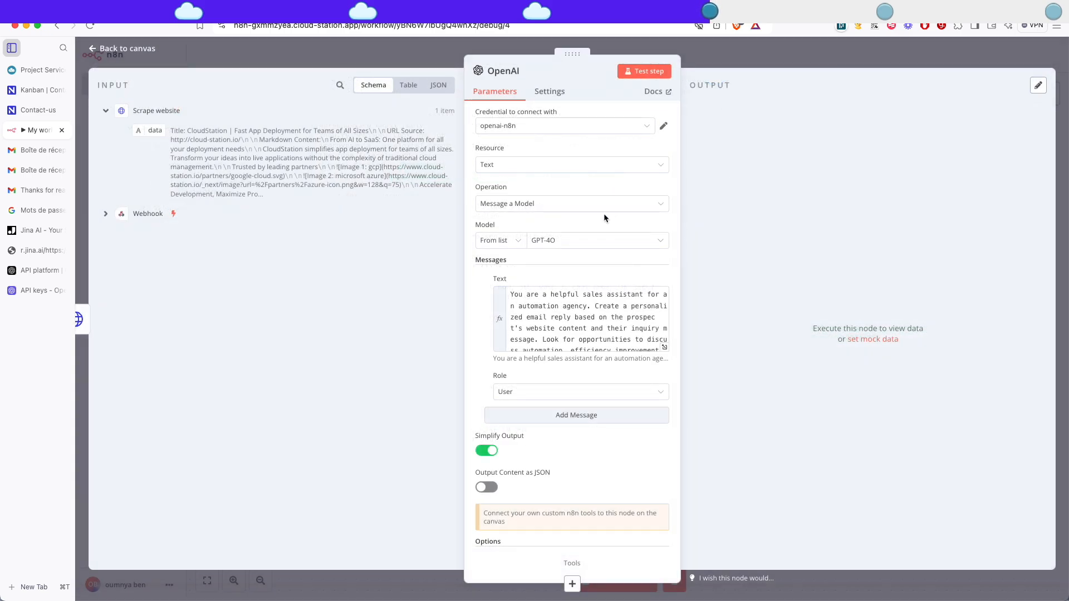
{"action": "left_click", "coordinate": [634, 73]}
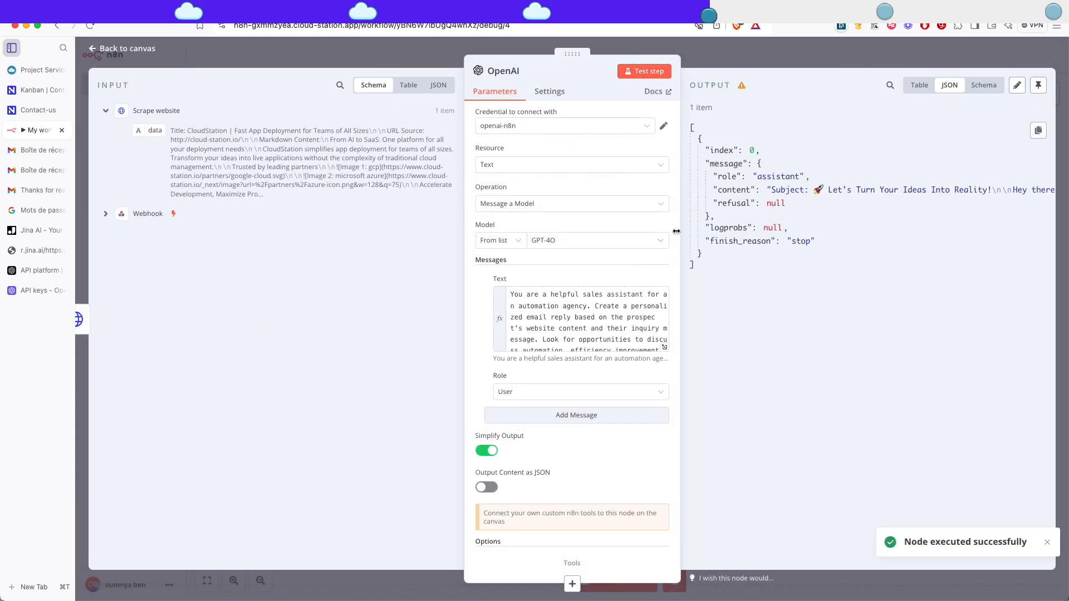
{"action": "left_click_drag", "start_coordinate": [576, 55], "coordinate": [352, 55]}
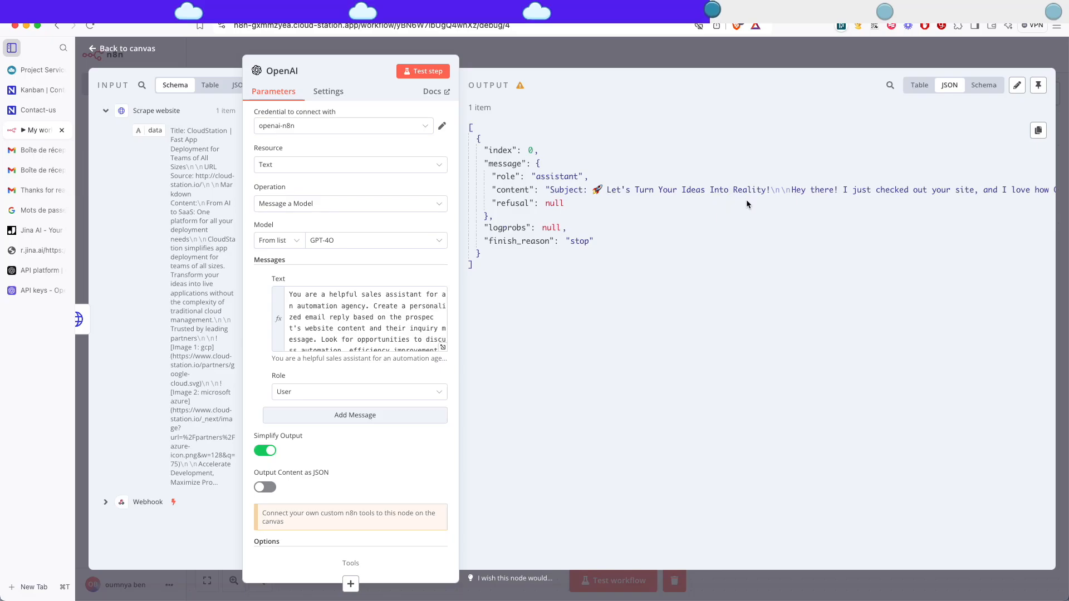
- Read through the generated JSON email reply, then return to the workflow canvas
{"action": "scroll", "coordinate": [779, 196], "scroll_direction": "right", "scroll_amount": 3}
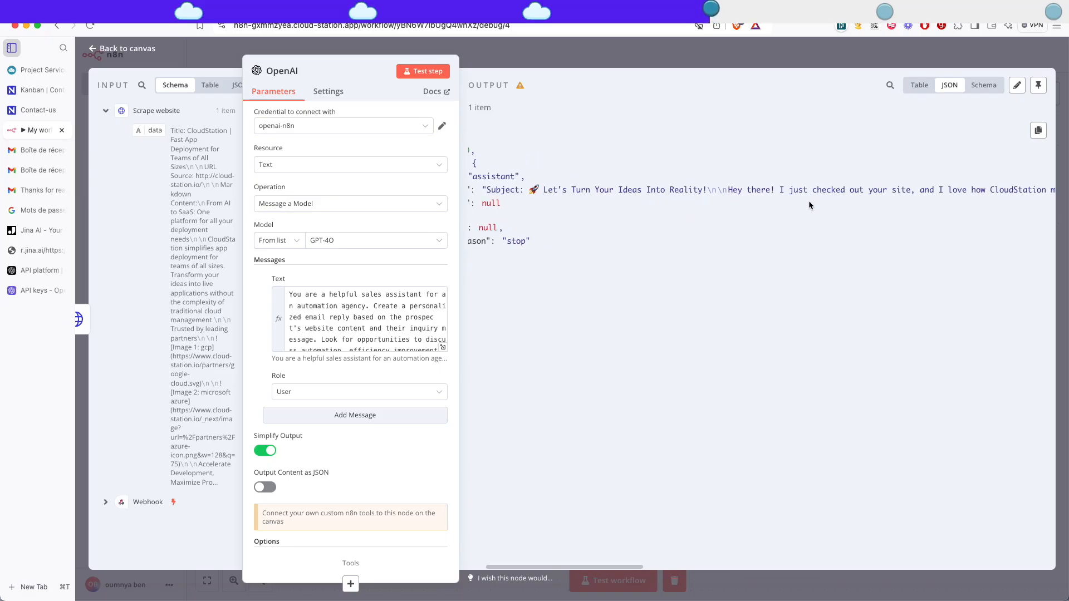
{"action": "scroll", "coordinate": [874, 206], "scroll_direction": "right", "scroll_amount": 10}
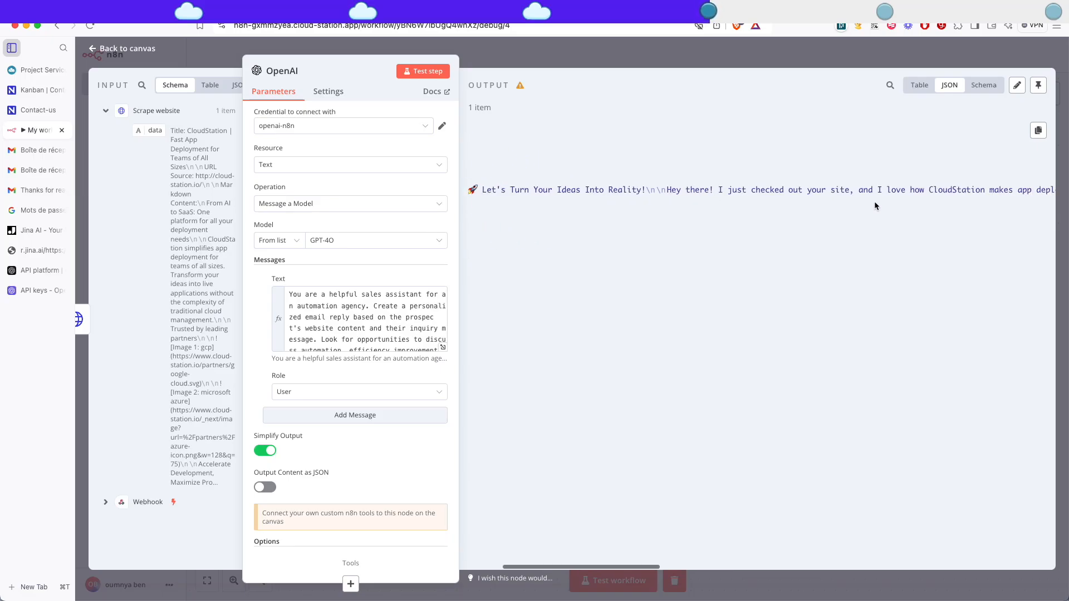
{"action": "scroll", "coordinate": [796, 200], "scroll_direction": "right", "scroll_amount": 6}
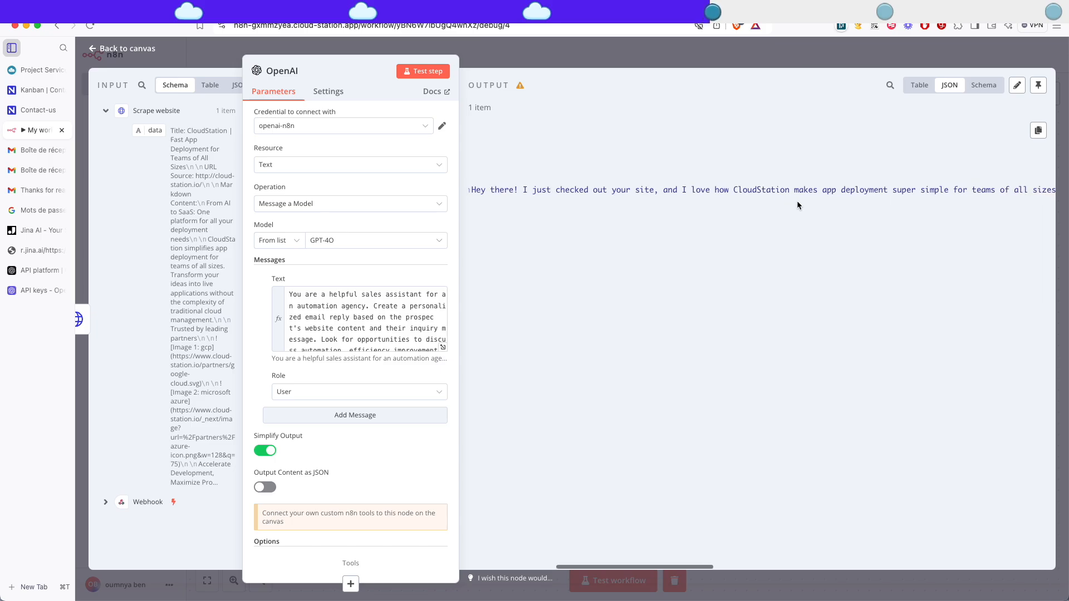
{"action": "scroll", "coordinate": [851, 201], "scroll_direction": "right", "scroll_amount": 2}
{"action": "scroll", "coordinate": [829, 203], "scroll_direction": "right", "scroll_amount": 4}
{"action": "scroll", "coordinate": [829, 205], "scroll_direction": "right", "scroll_amount": 8}
{"action": "scroll", "coordinate": [890, 205], "scroll_direction": "right", "scroll_amount": 4}
{"action": "scroll", "coordinate": [890, 205], "scroll_direction": "right", "scroll_amount": 2}
{"action": "scroll", "coordinate": [892, 205], "scroll_direction": "right", "scroll_amount": 1}
{"action": "scroll", "coordinate": [923, 207], "scroll_direction": "right", "scroll_amount": 2}
{"action": "scroll", "coordinate": [953, 207], "scroll_direction": "right", "scroll_amount": 2}
{"action": "scroll", "coordinate": [954, 206], "scroll_direction": "right", "scroll_amount": 5}
{"action": "scroll", "coordinate": [958, 208], "scroll_direction": "right", "scroll_amount": 2}
{"action": "scroll", "coordinate": [960, 210], "scroll_direction": "right", "scroll_amount": 6}
{"action": "scroll", "coordinate": [959, 207], "scroll_direction": "right", "scroll_amount": 6}
{"action": "scroll", "coordinate": [959, 211], "scroll_direction": "right", "scroll_amount": 1}
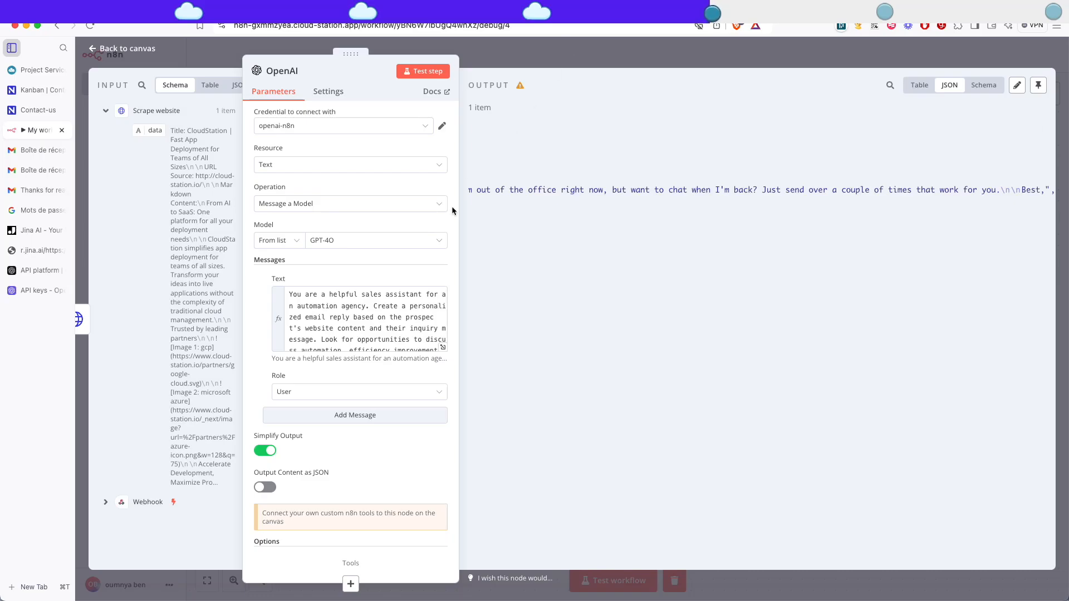
{"action": "key", "text": "Escape"}
{"action": "scroll", "coordinate": [756, 358], "scroll_direction": "right", "scroll_amount": 2}
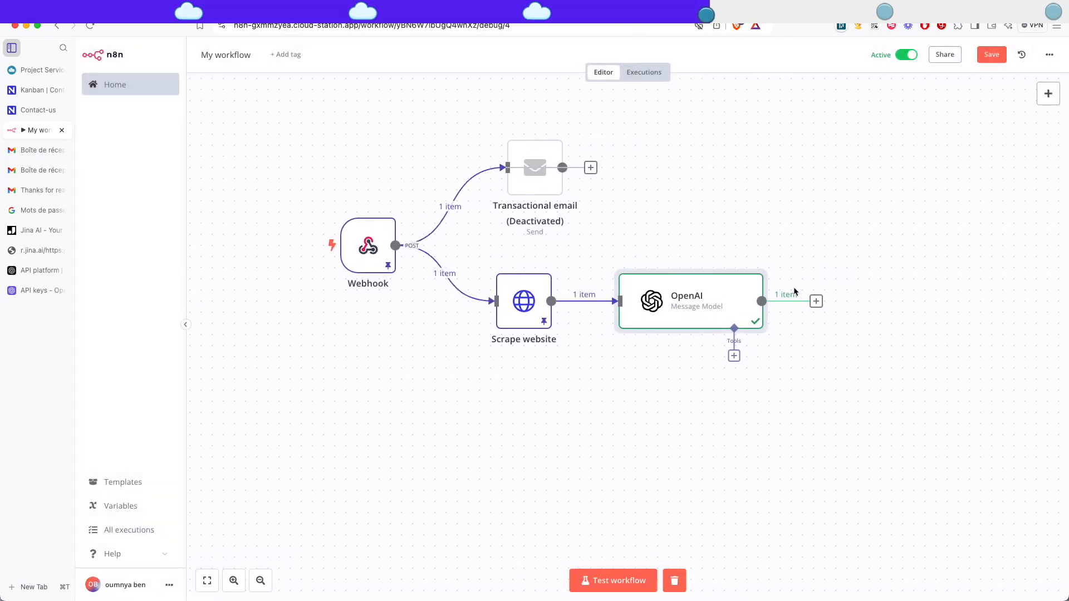
- Activate the Transactional email node and connect a duplicate, Transactional email1, after OpenAI
{"action": "left_click", "coordinate": [708, 206]}
{"action": "left_click", "coordinate": [538, 189]}
{"action": "right_click", "coordinate": [537, 189]}
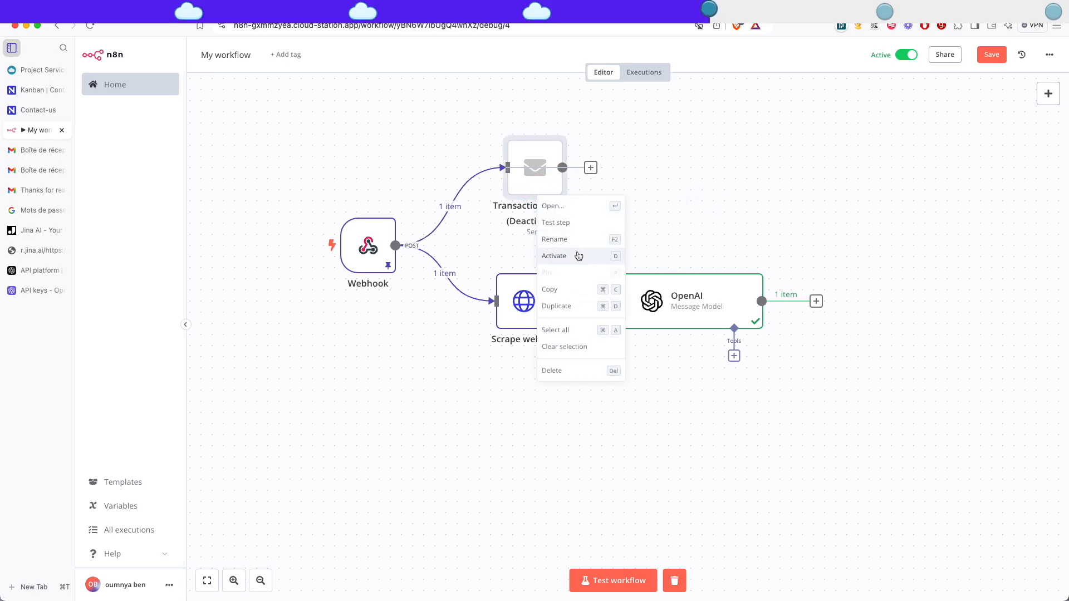
{"action": "left_click", "coordinate": [577, 256]}
{"action": "key", "text": "super+c"}
{"action": "key", "text": "super+v"}
{"action": "left_click_drag", "start_coordinate": [569, 239], "coordinate": [870, 329]}
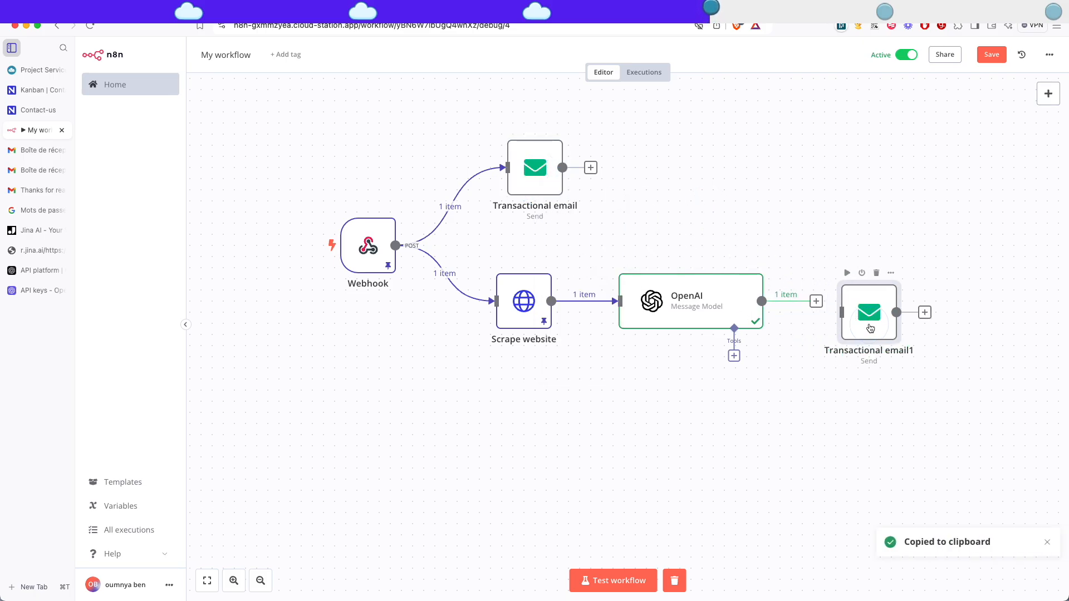
{"action": "scroll", "coordinate": [720, 384], "scroll_direction": "right", "scroll_amount": 2}
{"action": "scroll", "coordinate": [718, 384], "scroll_direction": "right", "scroll_amount": 2}
{"action": "mouse_move", "coordinate": [697, 293]}
{"action": "left_mouse_down"}
{"action": "mouse_move", "coordinate": [733, 298]}
{"action": "mouse_move", "coordinate": [712, 290]}
{"action": "left_mouse_up"}
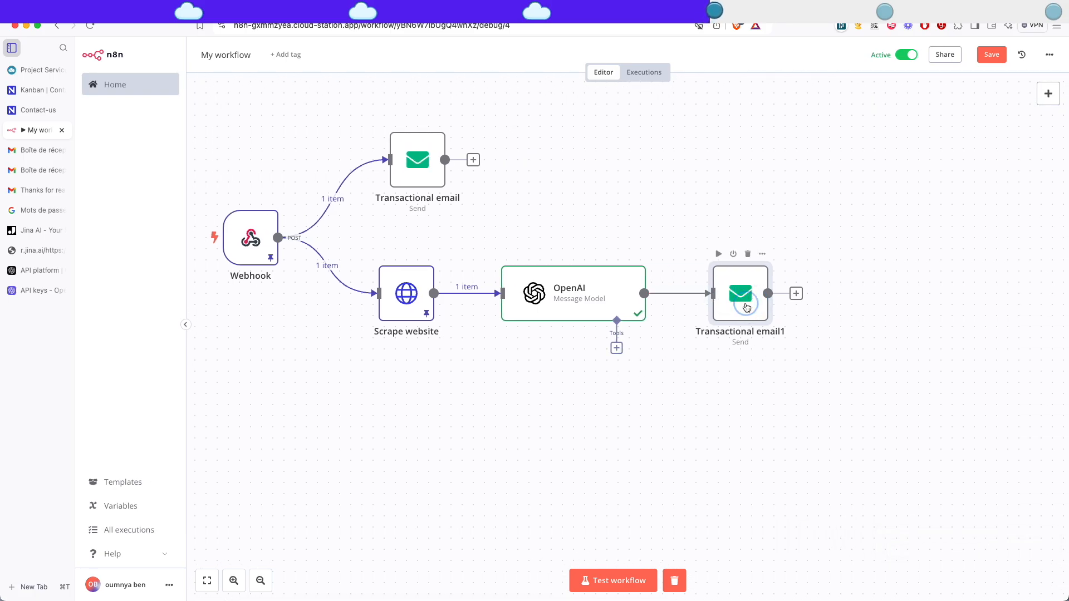
- Set Transactional email1's To Email to the Webhook contact's Email field
{"action": "double_click", "coordinate": [751, 309]}
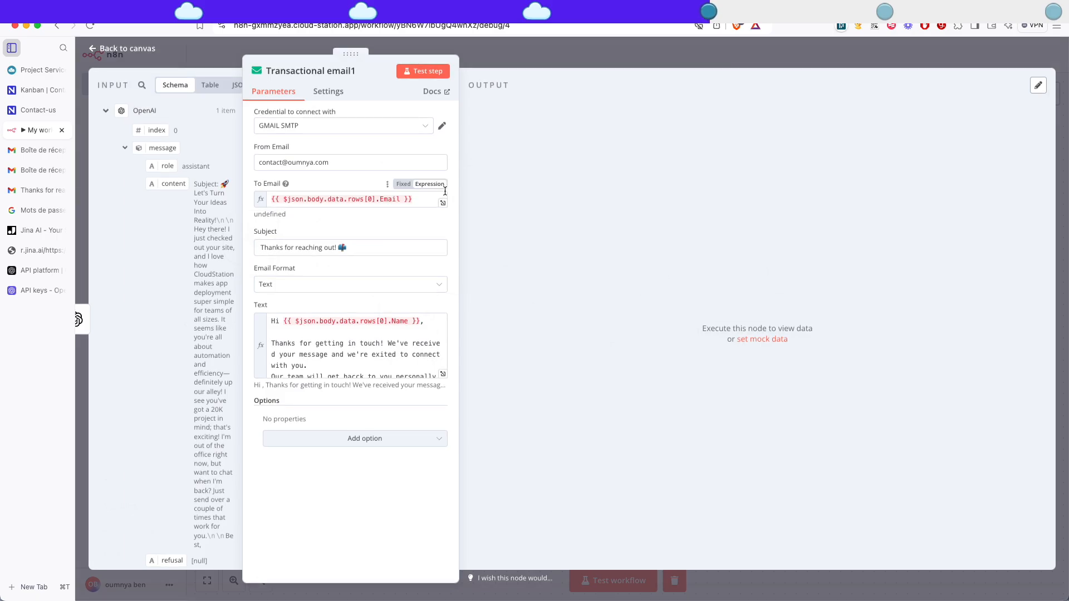
{"action": "left_click_drag", "start_coordinate": [361, 54], "coordinate": [652, 71]}
{"action": "left_click", "coordinate": [630, 199]}
{"action": "triple_click", "coordinate": [630, 197]}
{"action": "key", "text": "BackSpace"}
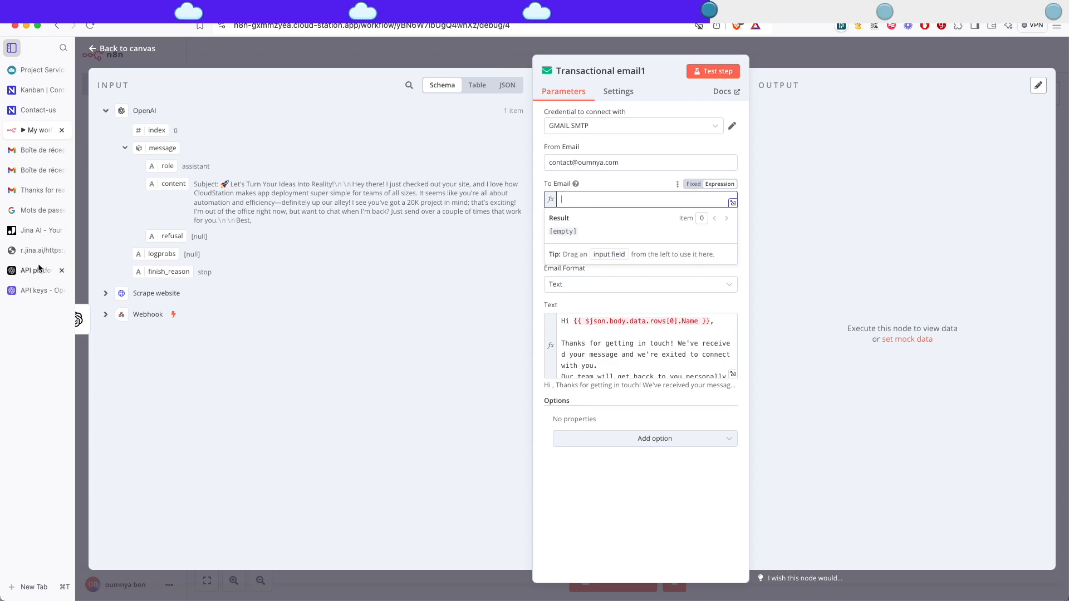
{"action": "left_click", "coordinate": [105, 314]}
{"action": "scroll", "coordinate": [184, 427], "scroll_direction": "down", "scroll_amount": 5}
{"action": "scroll", "coordinate": [184, 426], "scroll_direction": "down", "scroll_amount": 5}
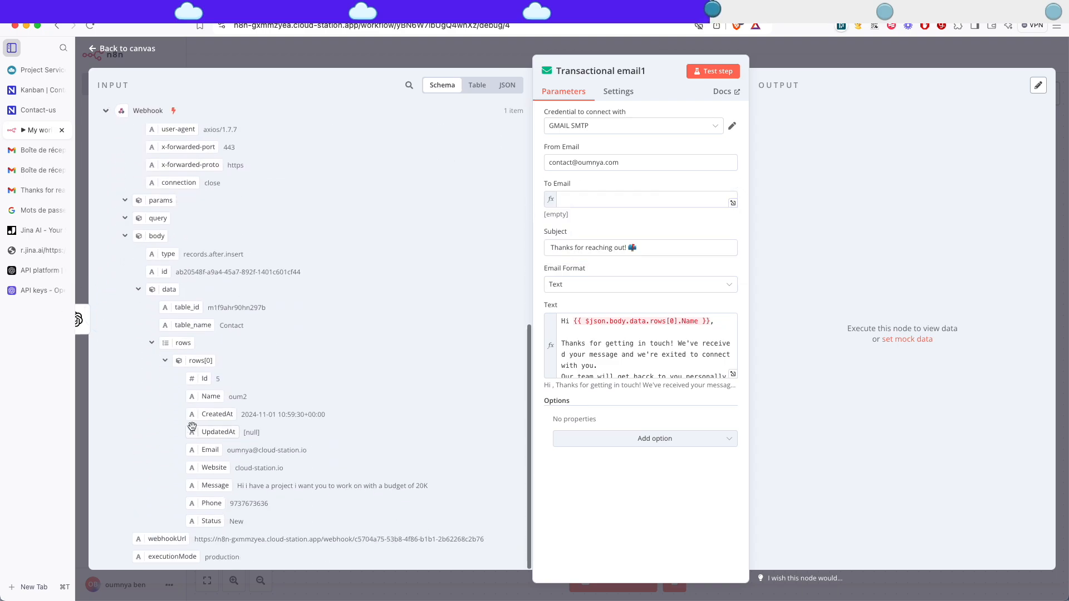
{"action": "left_click_drag", "start_coordinate": [210, 450], "coordinate": [594, 196]}
{"action": "left_click", "coordinate": [538, 281]}
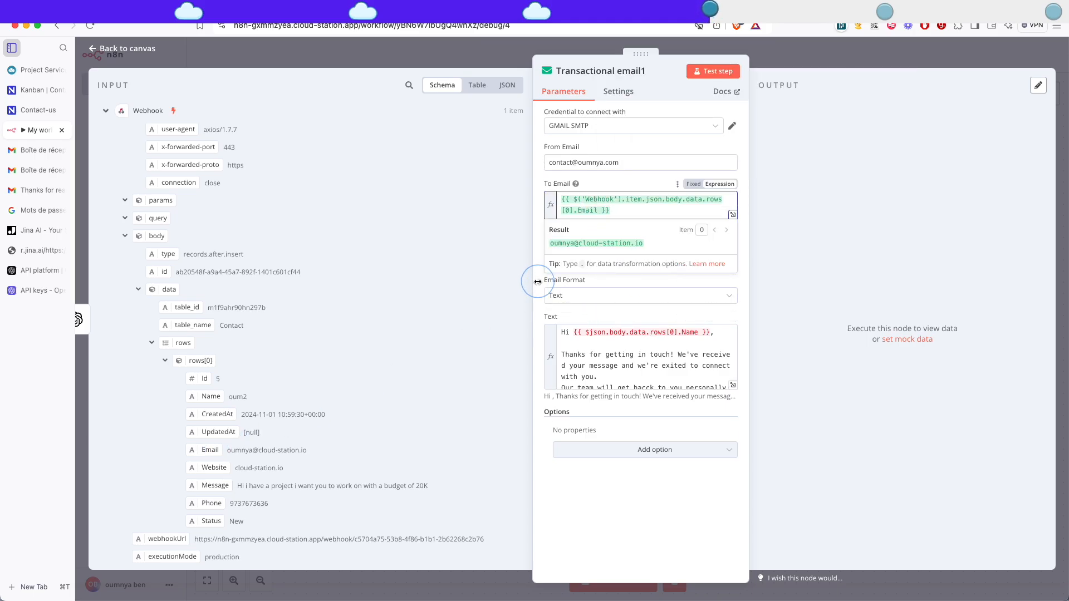
- Delete the Hi greeting and thank-you body from the email text, leaving only CS Team
{"action": "left_click", "coordinate": [712, 337]}
{"action": "key", "text": "super+BackSpace"}
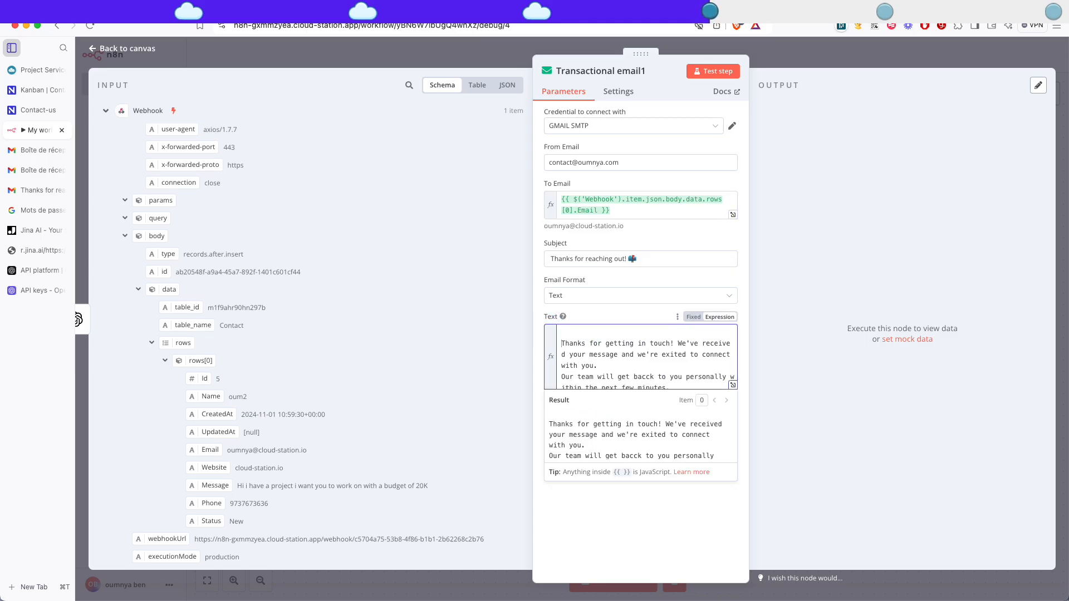
{"action": "key", "text": "Delete"}
{"action": "scroll", "coordinate": [631, 353], "scroll_direction": "down", "scroll_amount": 2}
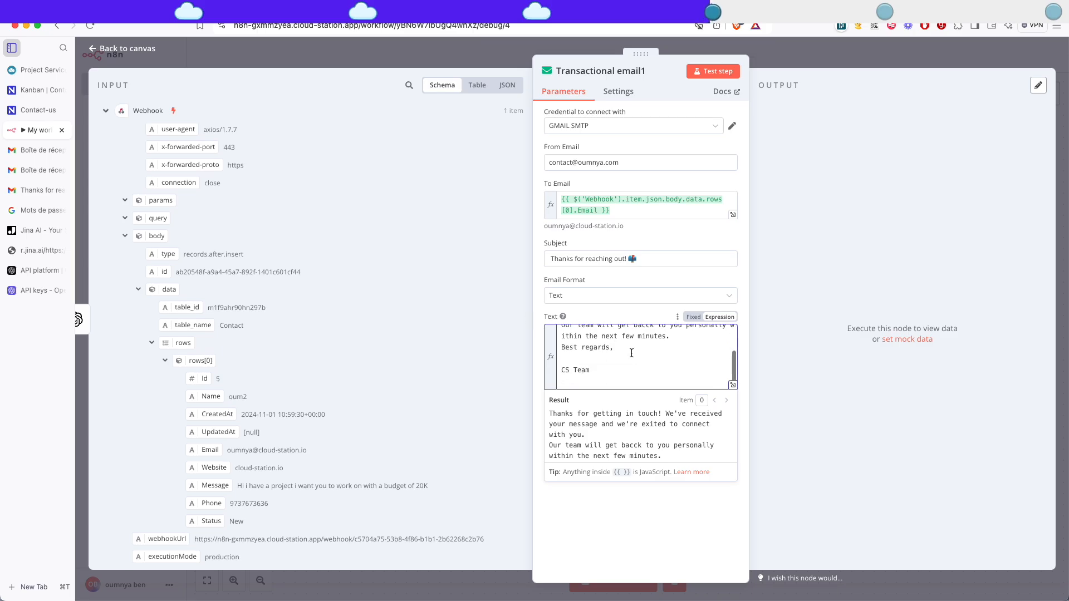
{"action": "left_click_drag", "start_coordinate": [631, 367], "coordinate": [556, 328]}
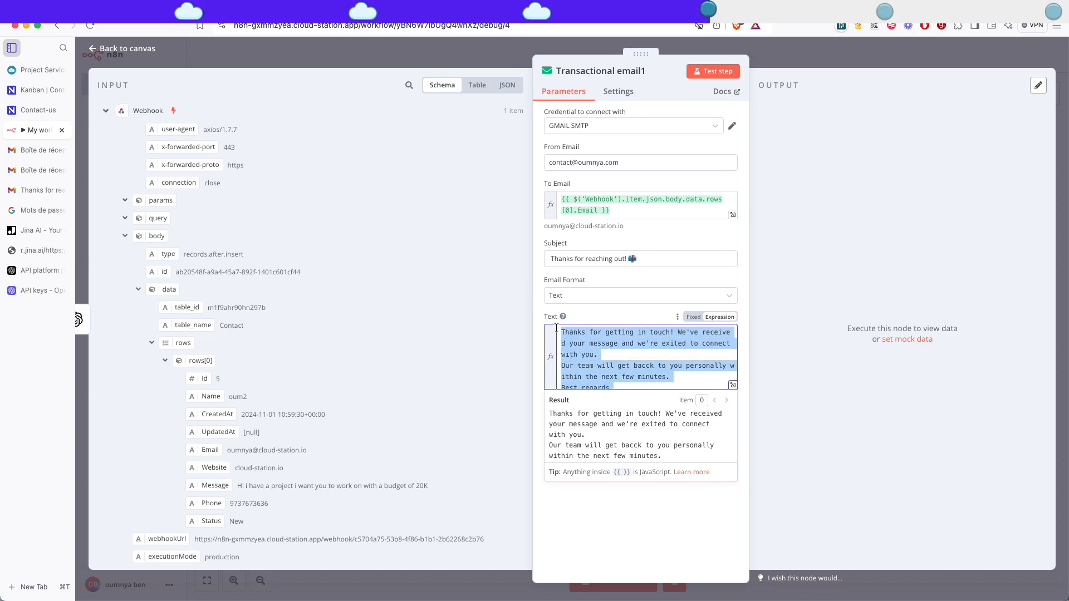
{"action": "key", "text": "BackSpace"}
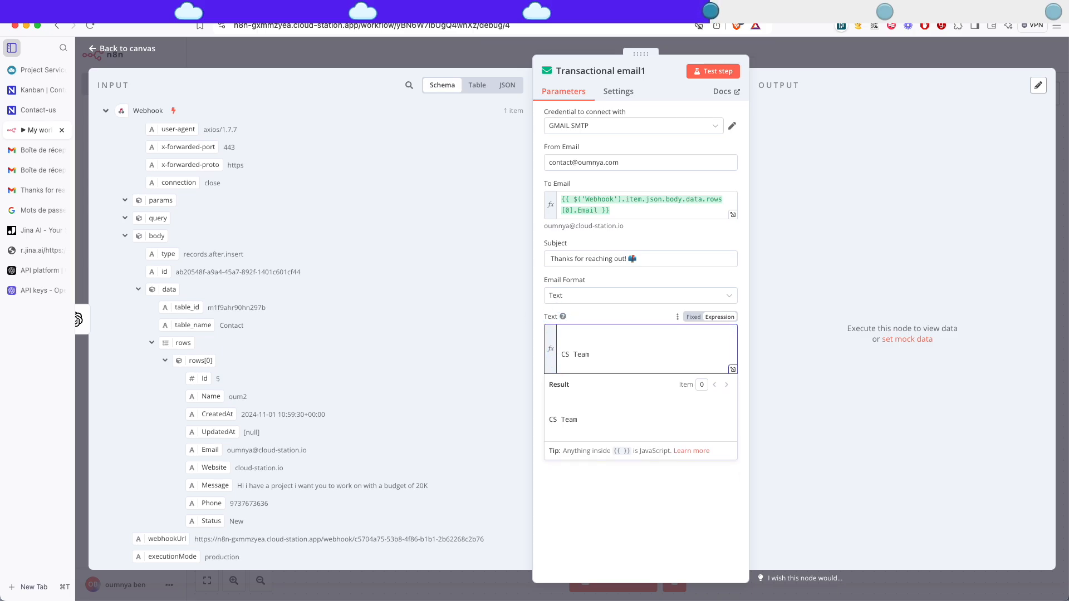
{"action": "left_click", "coordinate": [106, 114]}
{"action": "key", "text": "Escape"}
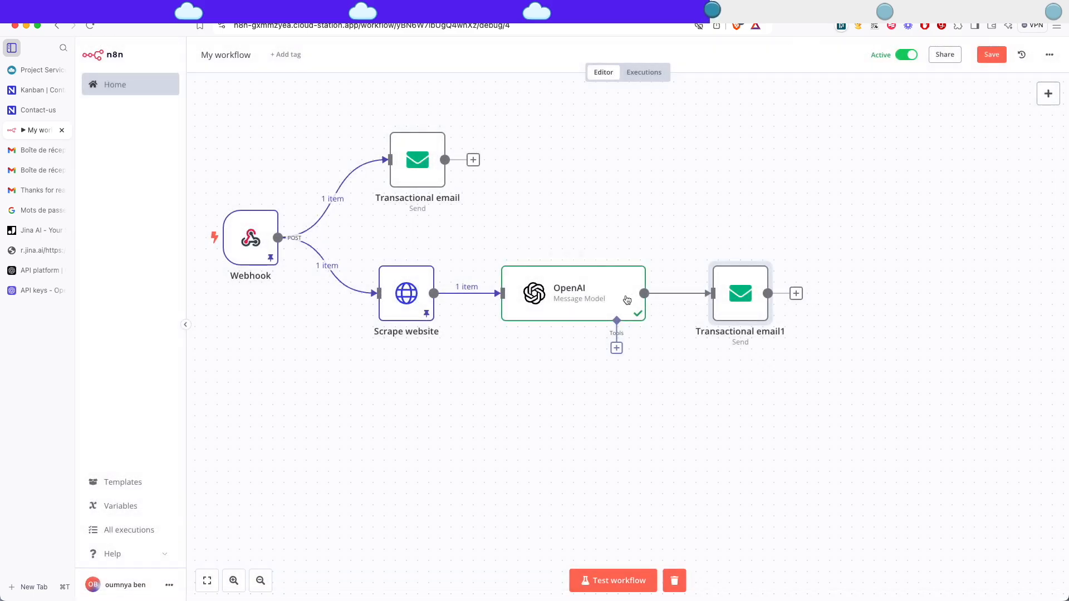
- Check the OpenAI output and Transactional email1's input, then reopen the OpenAI node settings
{"action": "double_click", "coordinate": [594, 290]}
{"action": "key", "text": "Escape"}
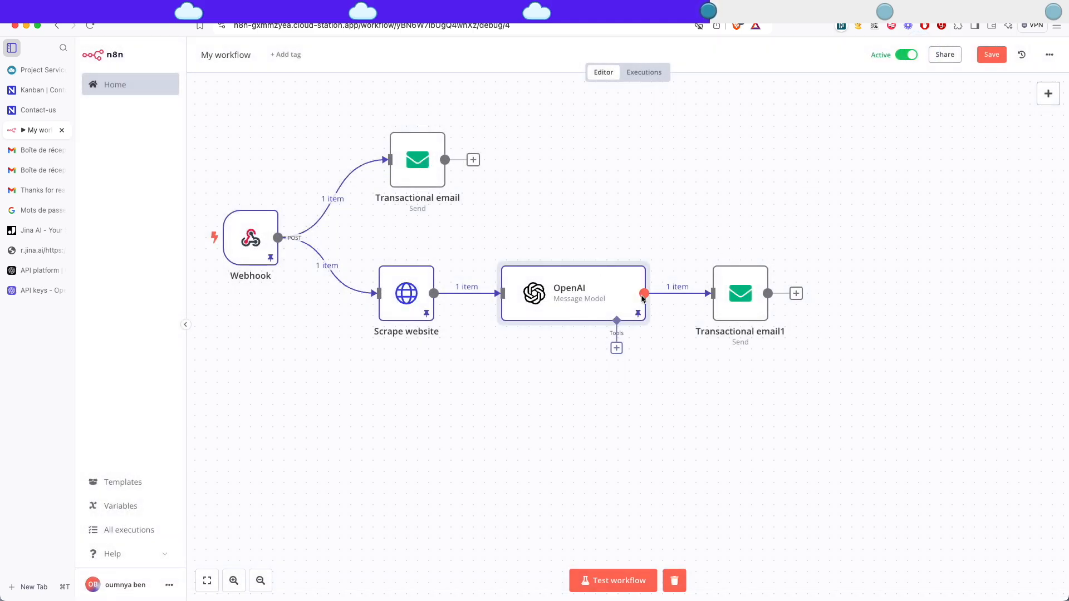
{"action": "double_click", "coordinate": [741, 294]}
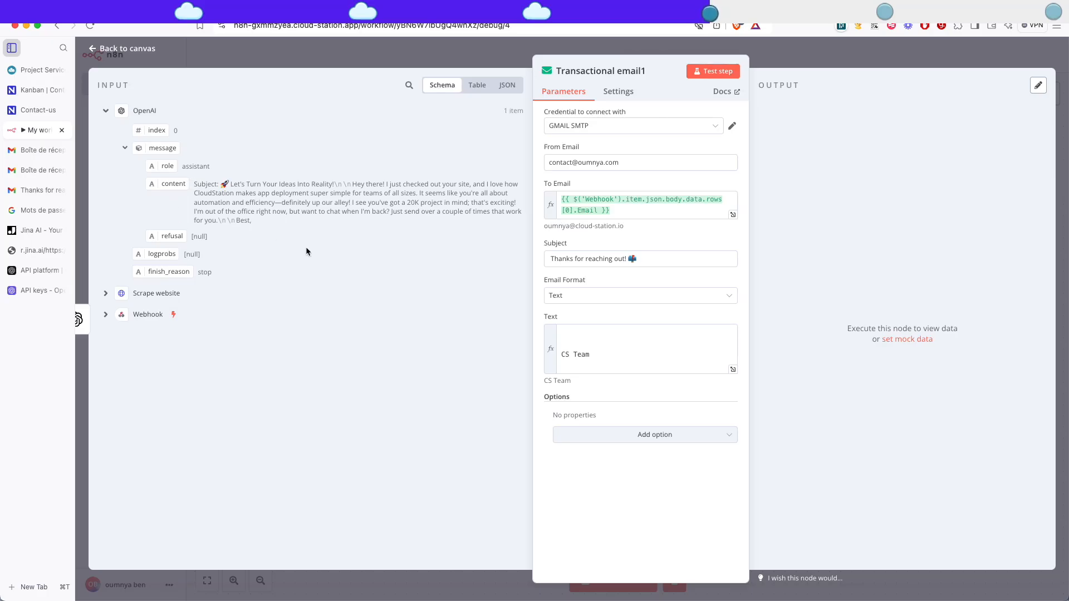
{"action": "left_click", "coordinate": [865, 55]}
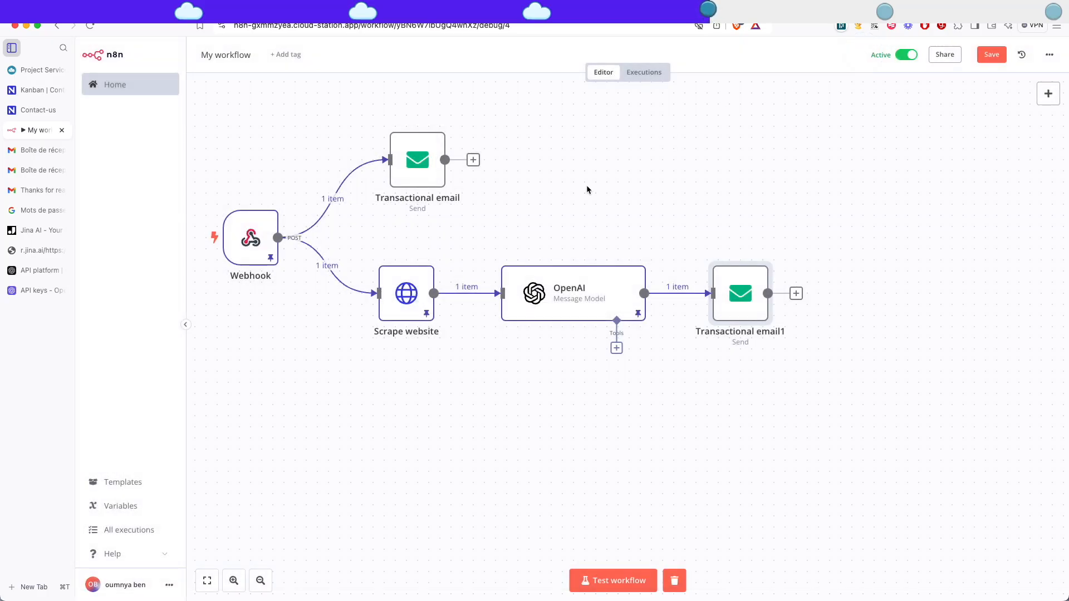
{"action": "double_click", "coordinate": [620, 315]}
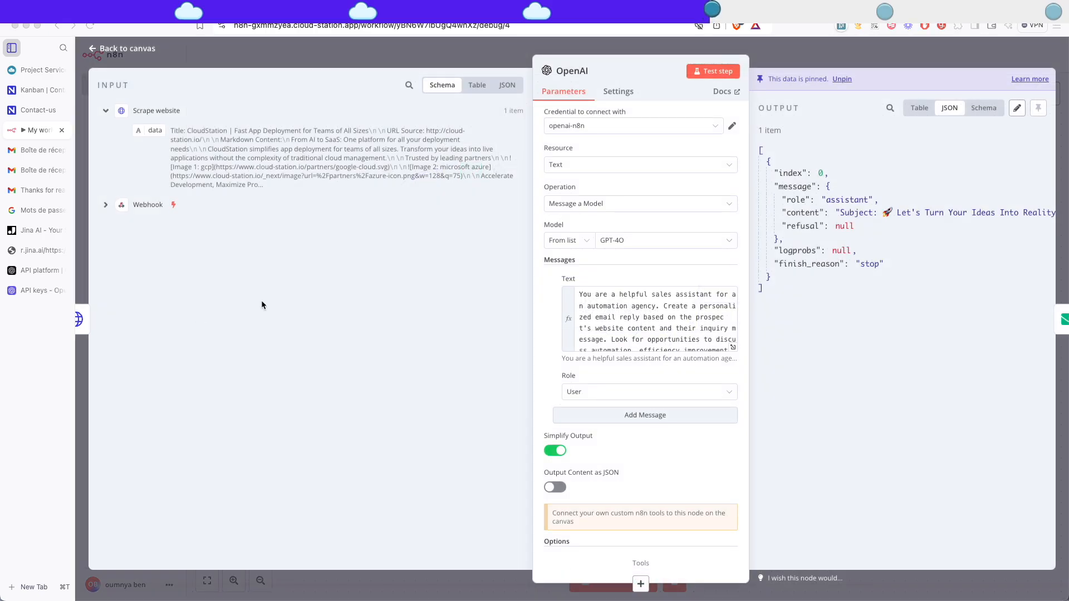
- Set the prompt's role to System and rerun the node, unpinning the old output
{"action": "left_click", "coordinate": [594, 395]}
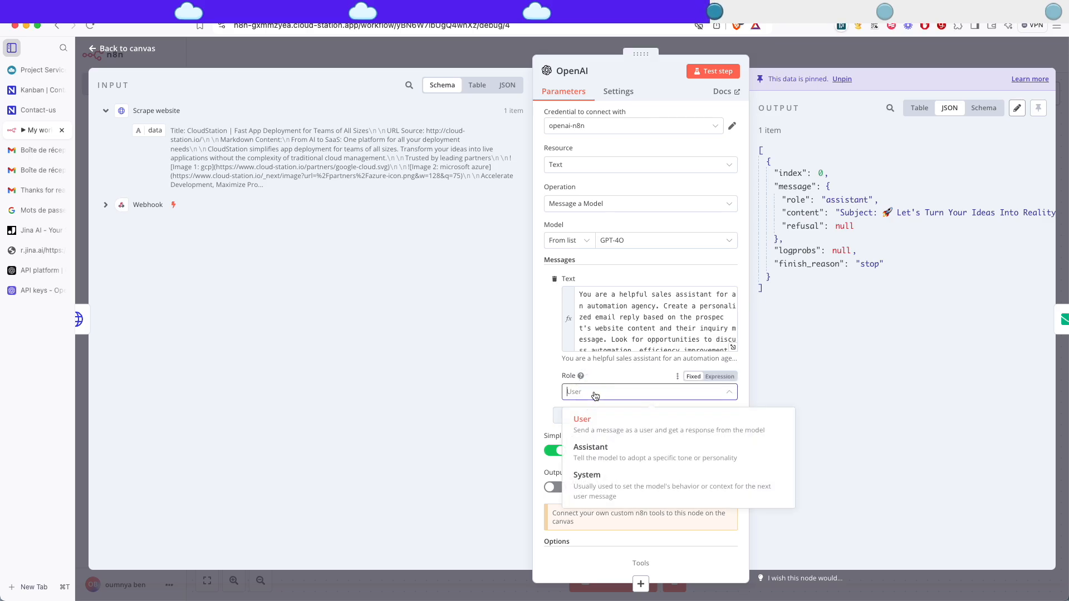
{"action": "left_click", "coordinate": [607, 485]}
{"action": "left_click", "coordinate": [717, 72]}
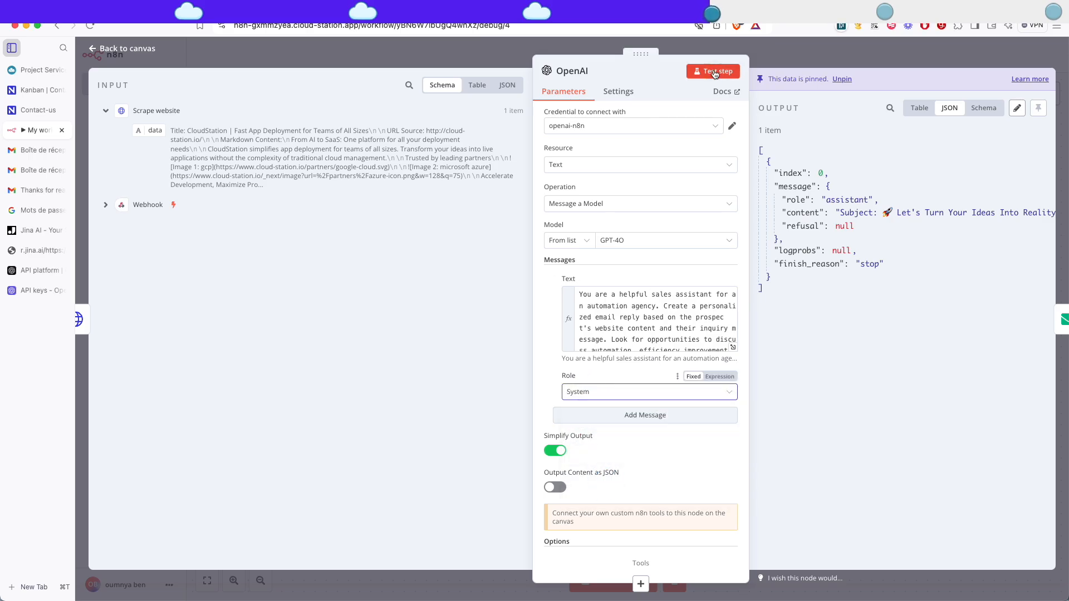
{"action": "left_click", "coordinate": [647, 342]}
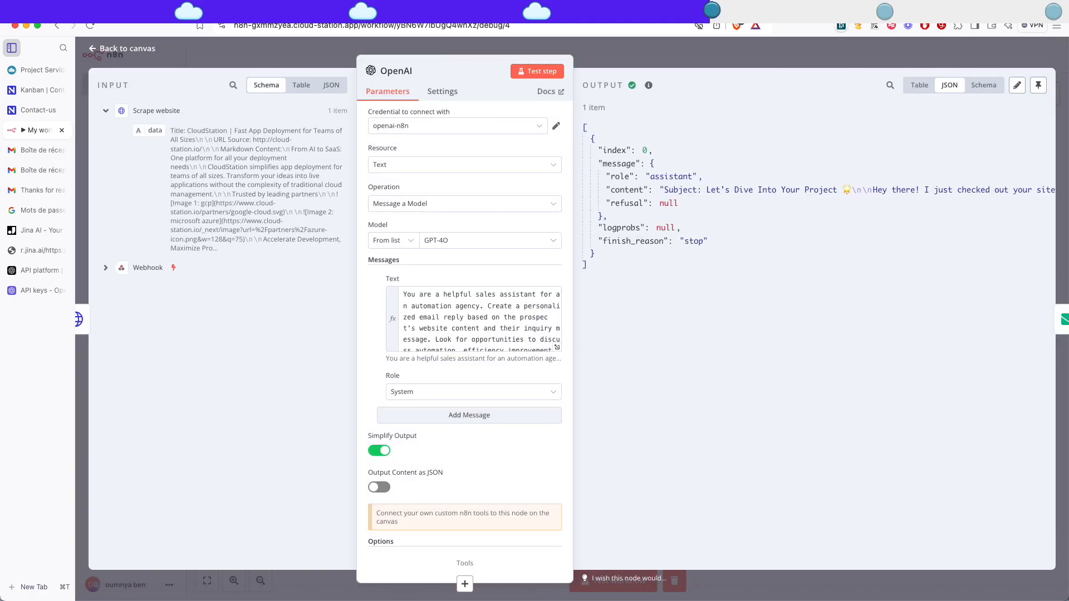
- Enable Output Content as JSON and rerun to get separate Subject and Body fields
{"action": "left_click", "coordinate": [379, 487]}
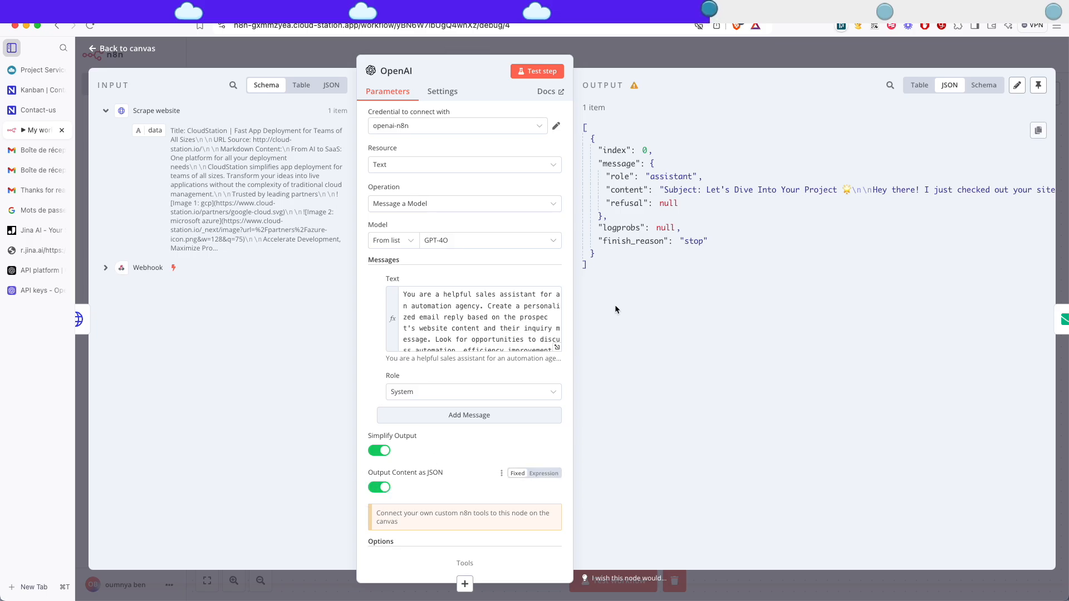
{"action": "left_click", "coordinate": [537, 71]}
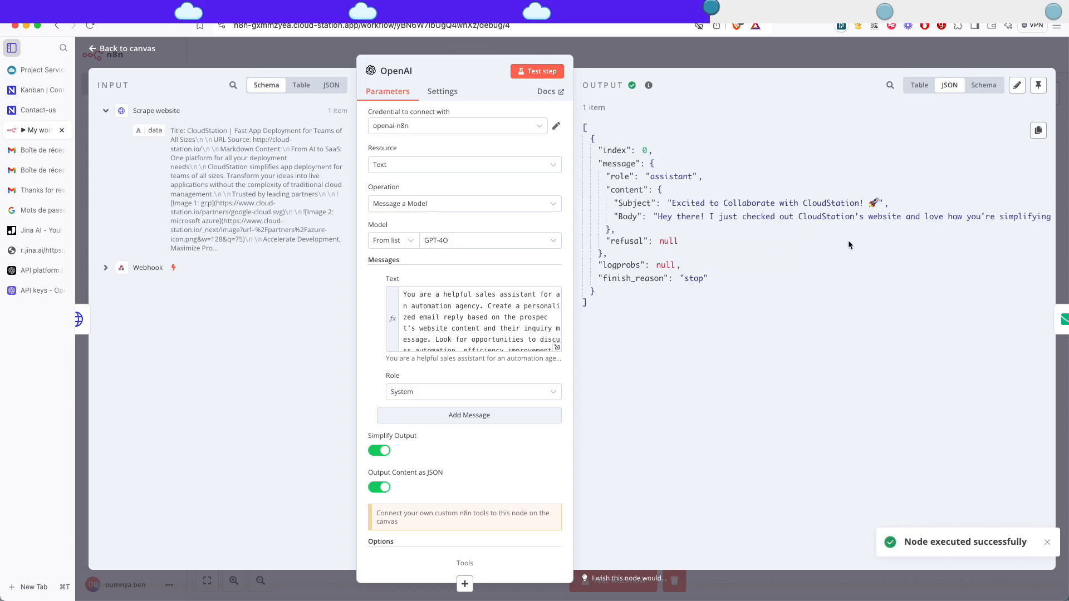
{"action": "scroll", "coordinate": [447, 426], "scroll_direction": "down", "scroll_amount": 2}
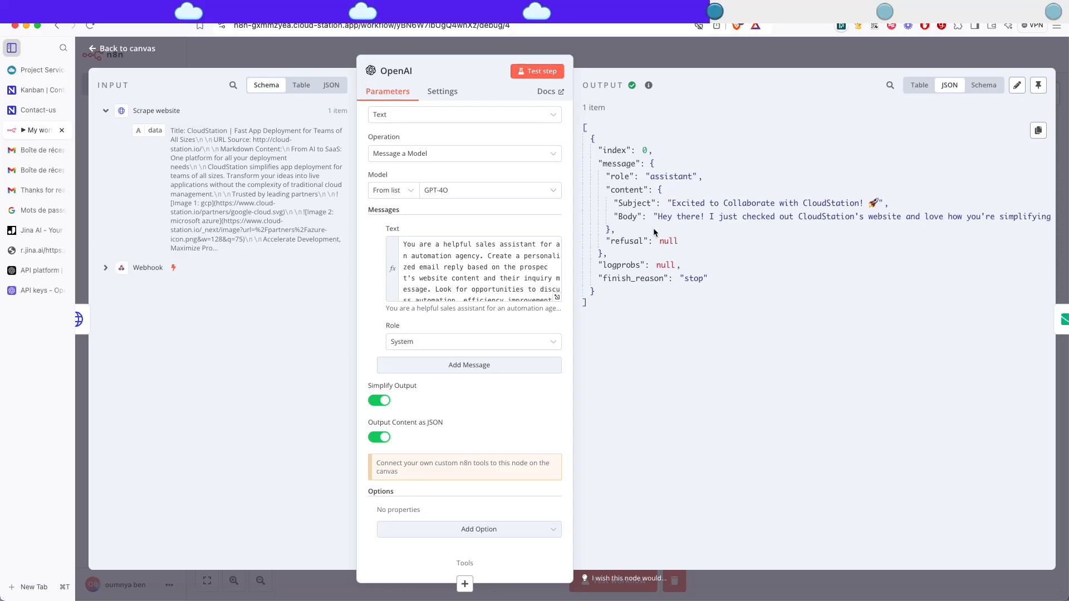
{"action": "left_click", "coordinate": [955, 63]}
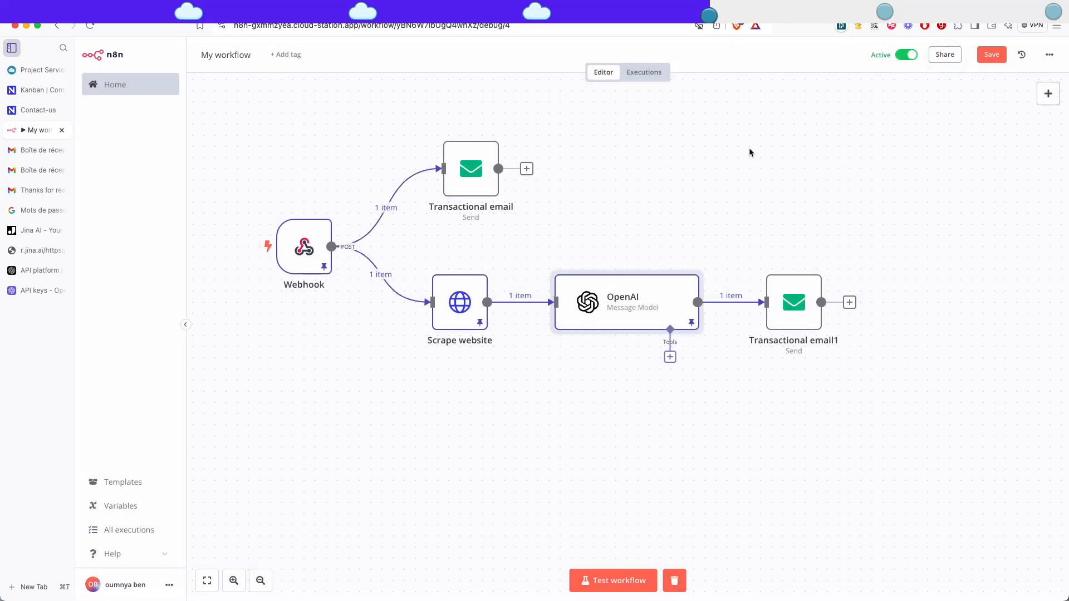
- Replace Transactional email1's subject with the OpenAI Subject field
{"action": "double_click", "coordinate": [793, 303]}
{"action": "left_click", "coordinate": [457, 250]}
{"action": "triple_click", "coordinate": [460, 255]}
{"action": "key", "text": "BackSpace"}
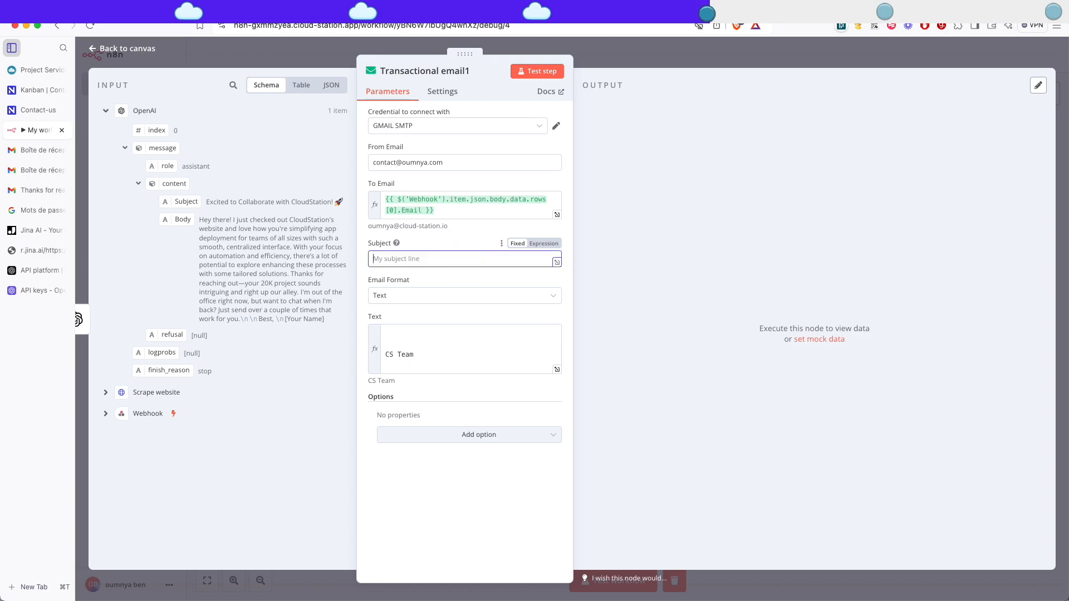
{"action": "left_click_drag", "start_coordinate": [186, 201], "coordinate": [412, 258]}
{"action": "left_click", "coordinate": [367, 230]}
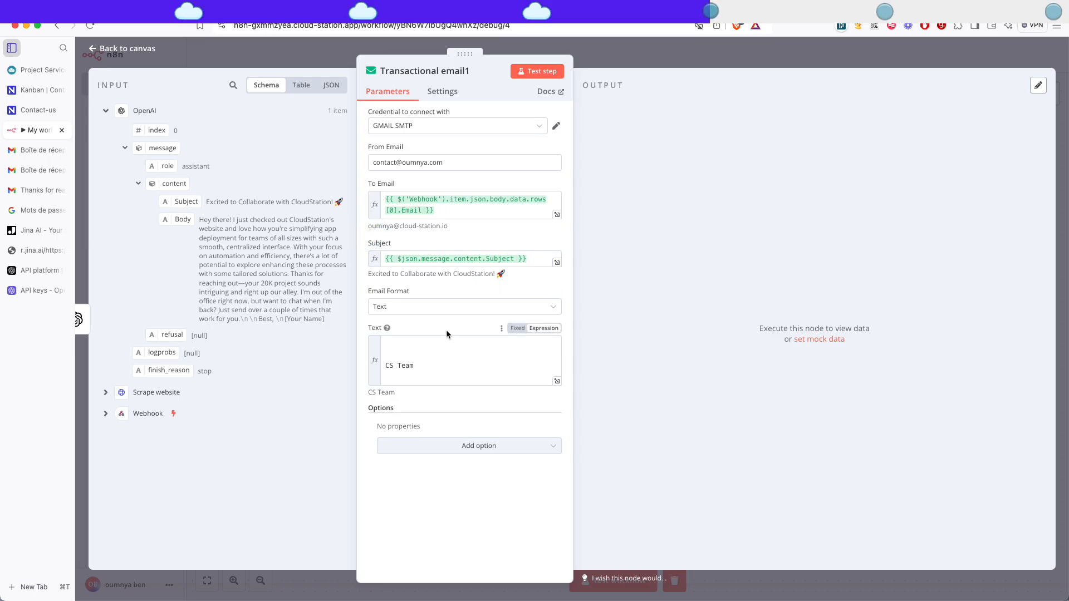
- Replace the CS Team email text with the OpenAI Body field
{"action": "left_click", "coordinate": [400, 342]}
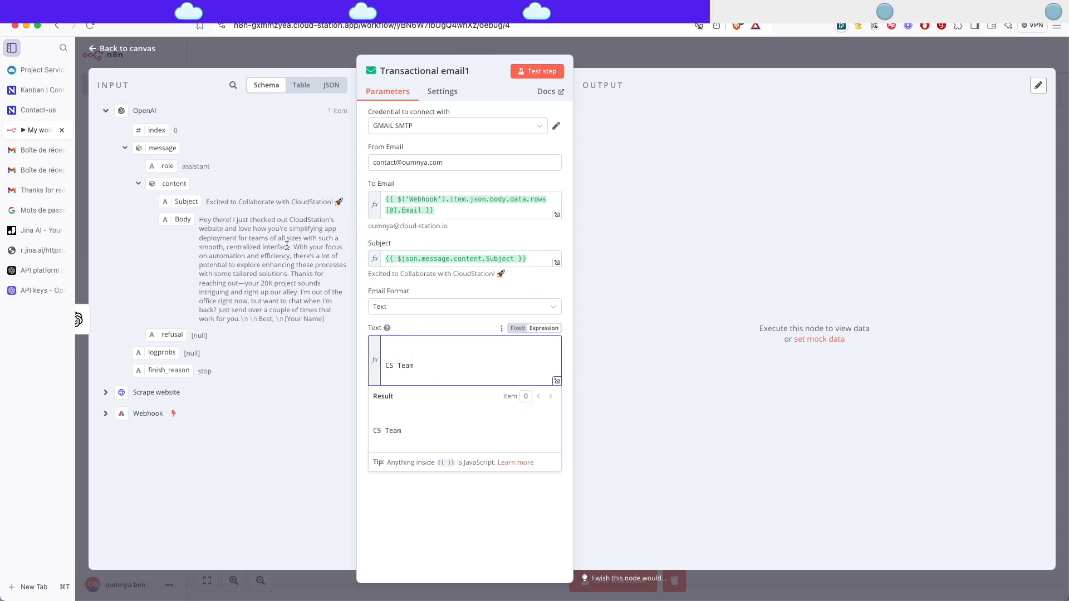
{"action": "left_click_drag", "start_coordinate": [418, 370], "coordinate": [384, 368]}
{"action": "key", "text": "BackSpace"}
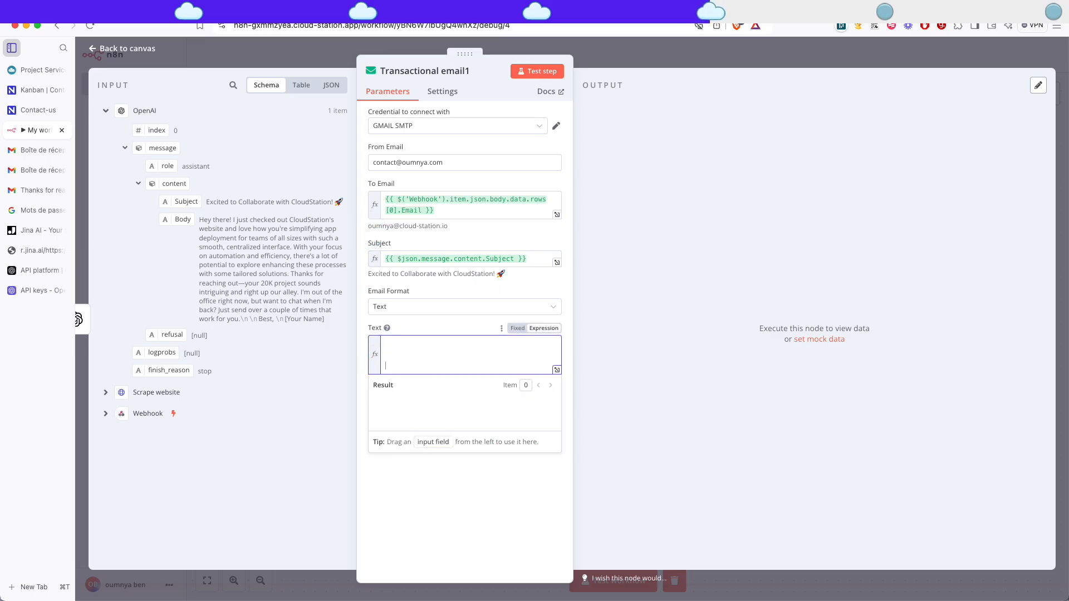
{"action": "left_click_drag", "start_coordinate": [183, 219], "coordinate": [411, 354]}
{"action": "left_click", "coordinate": [444, 356]}
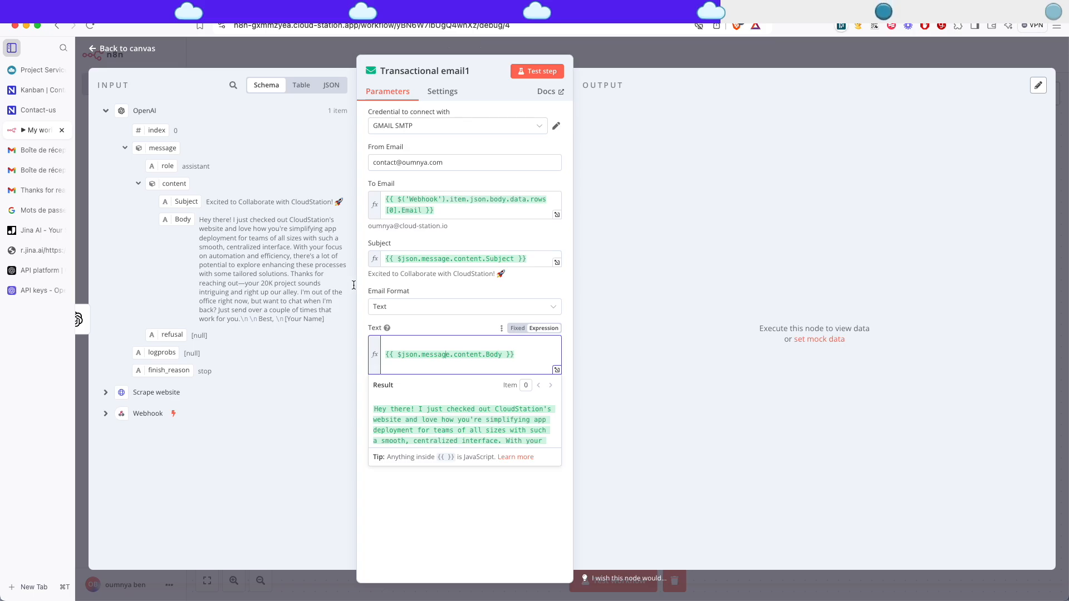
{"action": "left_click", "coordinate": [695, 58]}
{"action": "double_click", "coordinate": [590, 298]}
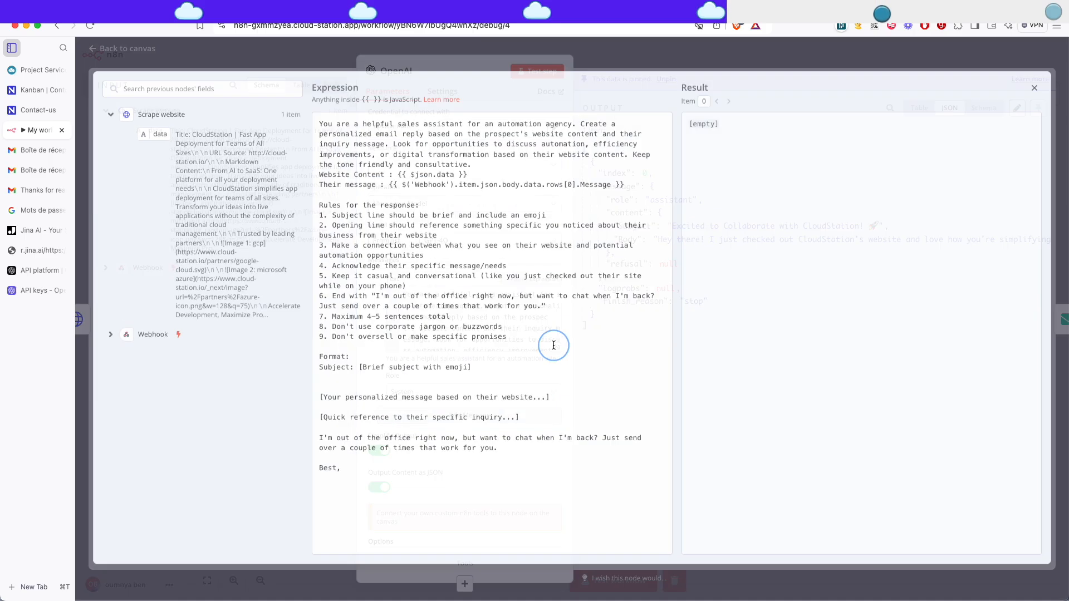
- Review the OpenAI prompt's expression result, then open the prompt Text in the full-size editor
{"action": "left_click", "coordinate": [557, 347]}
{"action": "scroll", "coordinate": [740, 195], "scroll_direction": "down", "scroll_amount": 8}
{"action": "scroll", "coordinate": [735, 171], "scroll_direction": "up", "scroll_amount": 8}
{"action": "left_click", "coordinate": [690, 70]}
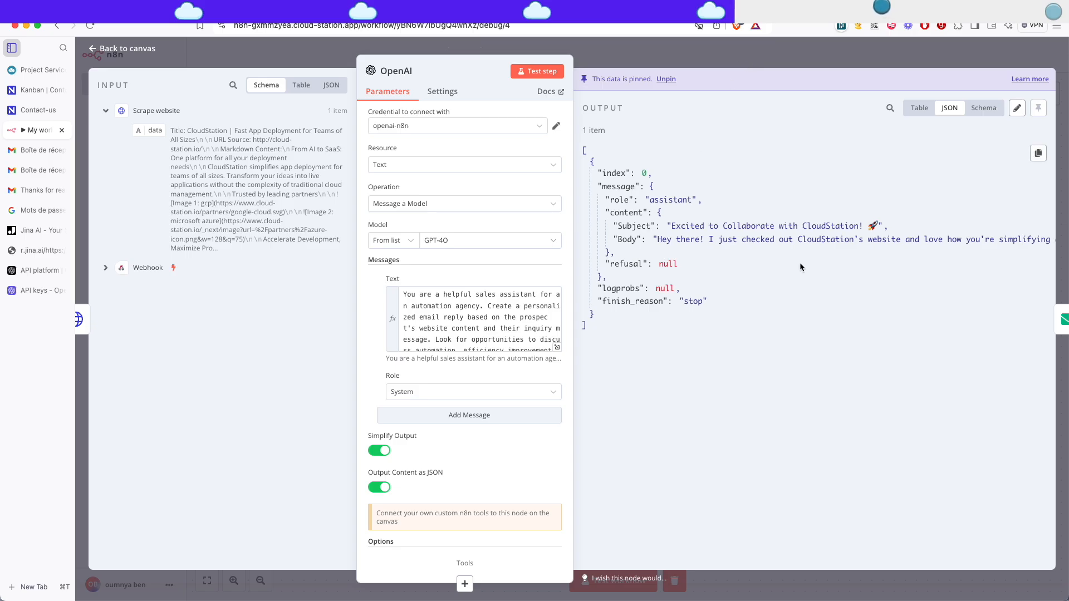
{"action": "scroll", "coordinate": [800, 266], "scroll_direction": "right", "scroll_amount": 20}
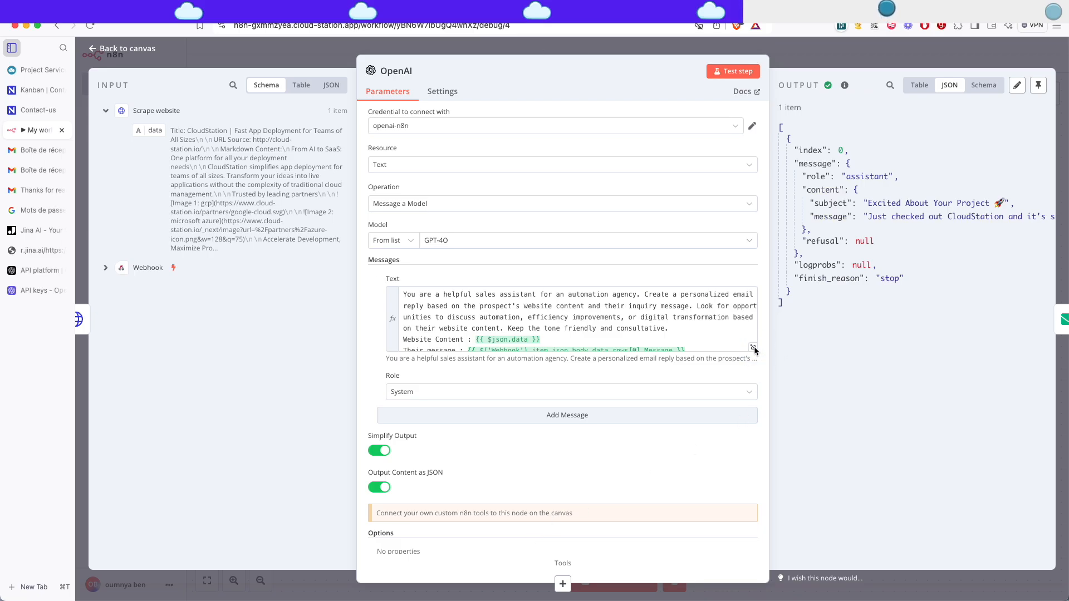
{"action": "left_click", "coordinate": [753, 347]}
{"action": "left_click", "coordinate": [550, 273]}
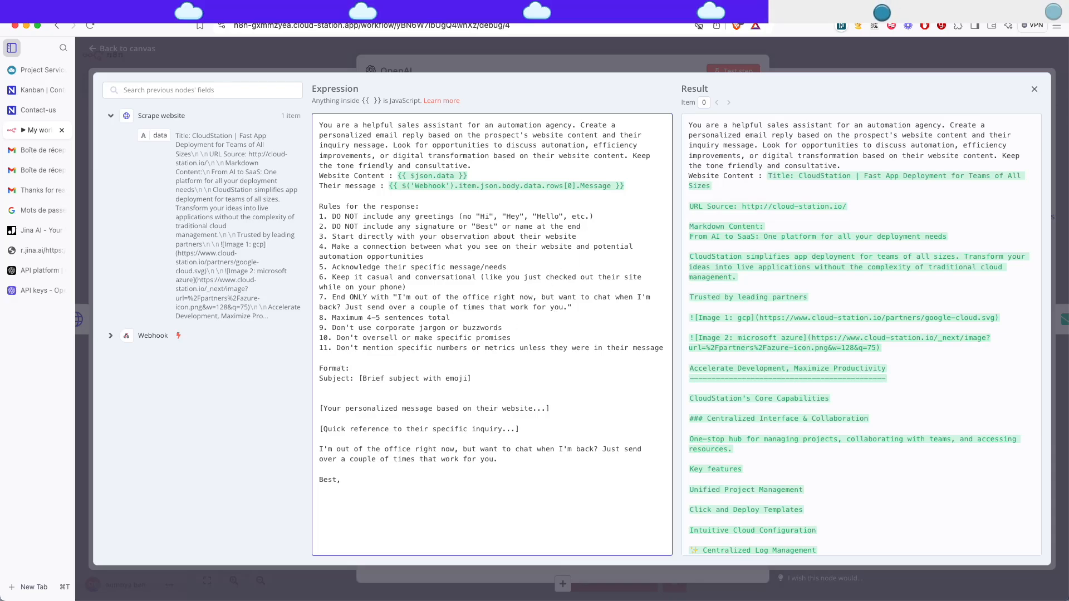
- Add 'Expected format (keep it as ONE paragraph):' after rule 11 and rerun the OpenAI node
{"action": "type", "text": "Expected format (keep it as ONE paragraph):"}
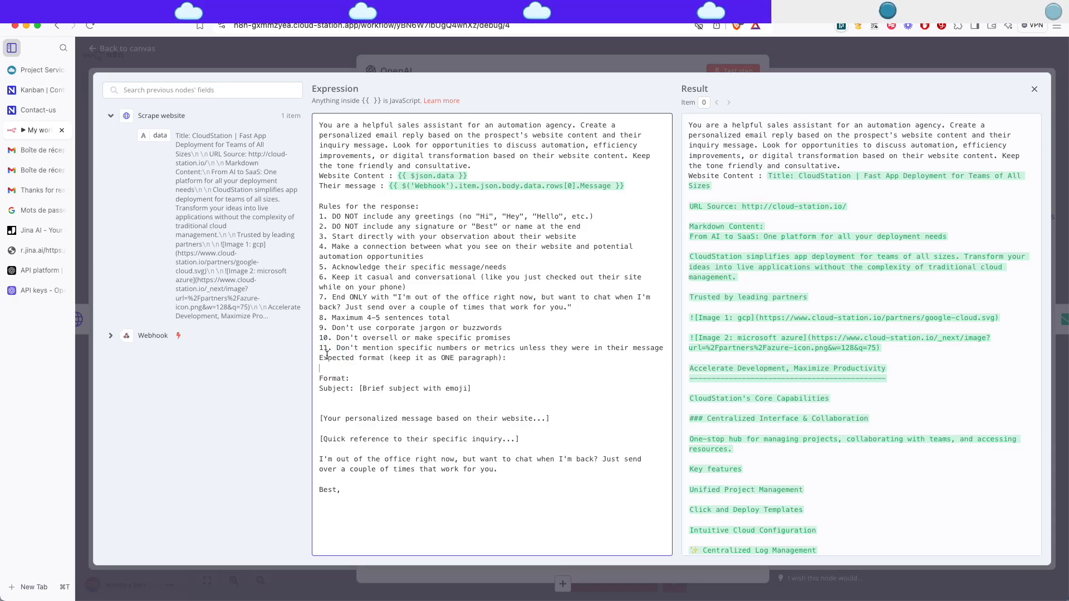
{"action": "left_click", "coordinate": [320, 356]}
{"action": "key", "text": "Return"}
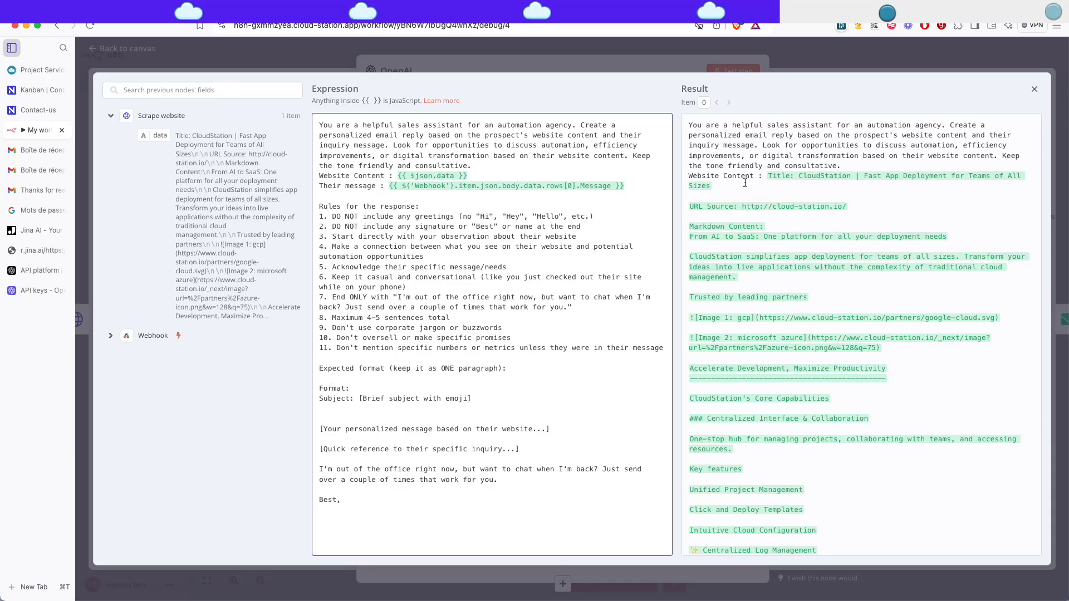
{"action": "left_click", "coordinate": [623, 55]}
{"action": "left_click", "coordinate": [733, 71]}
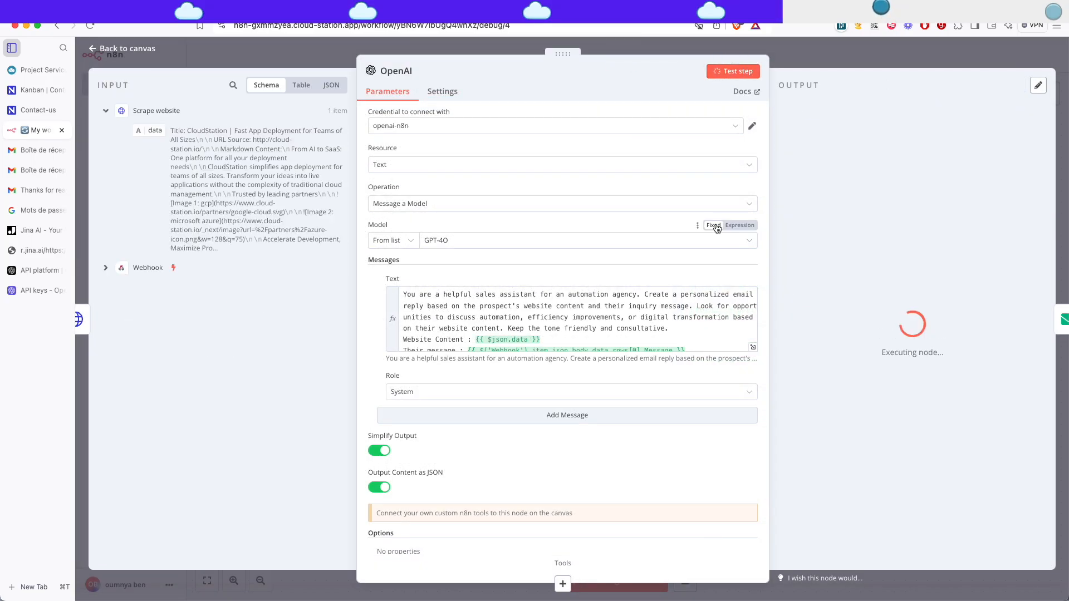
- Narrow the settings panel and scroll the JSON output to read the one-paragraph email body
{"action": "left_click_drag", "start_coordinate": [768, 237], "coordinate": [563, 226]}
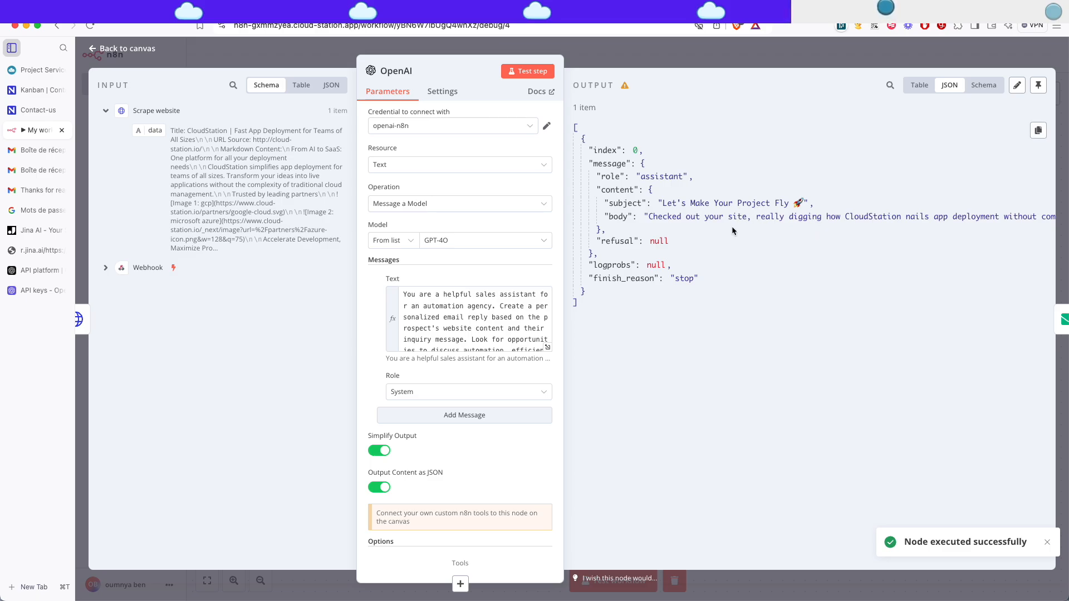
{"action": "scroll", "coordinate": [801, 226], "scroll_direction": "right", "scroll_amount": 10}
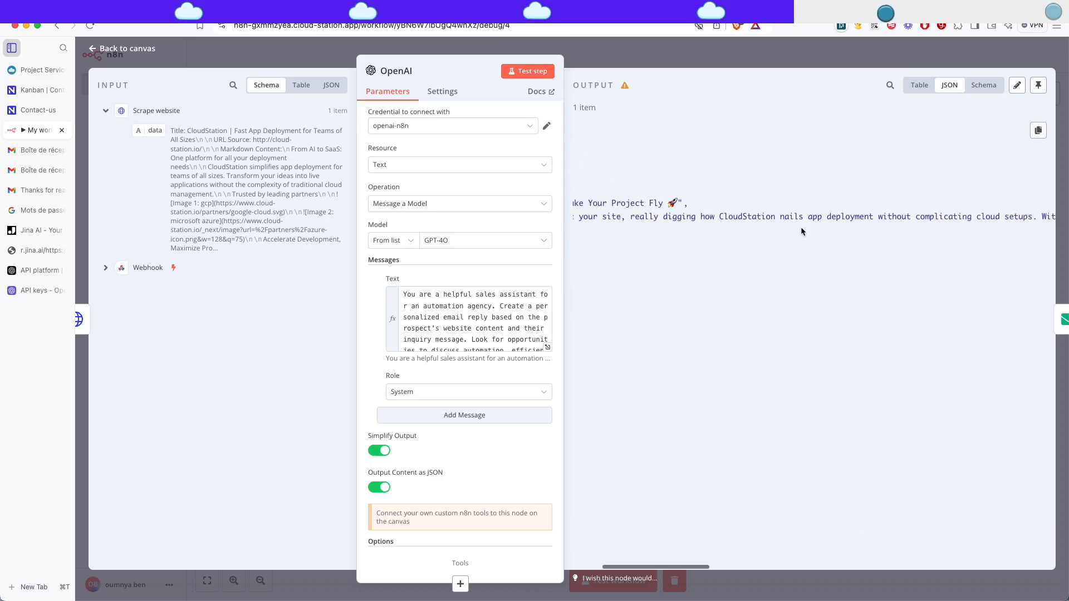
{"action": "scroll", "coordinate": [800, 226], "scroll_direction": "right", "scroll_amount": 5}
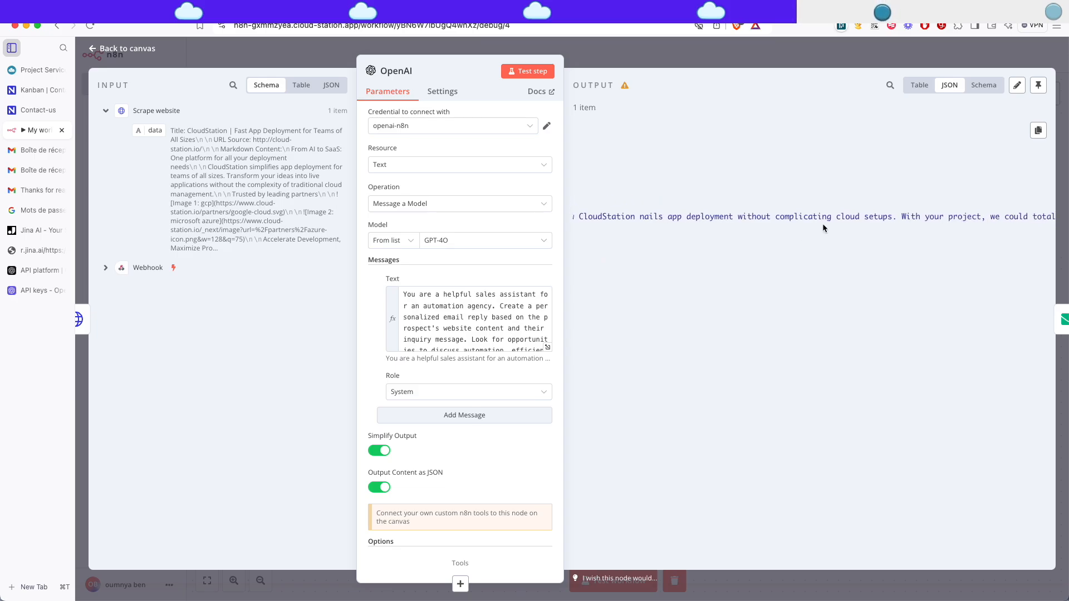
{"action": "scroll", "coordinate": [863, 225], "scroll_direction": "right", "scroll_amount": 5}
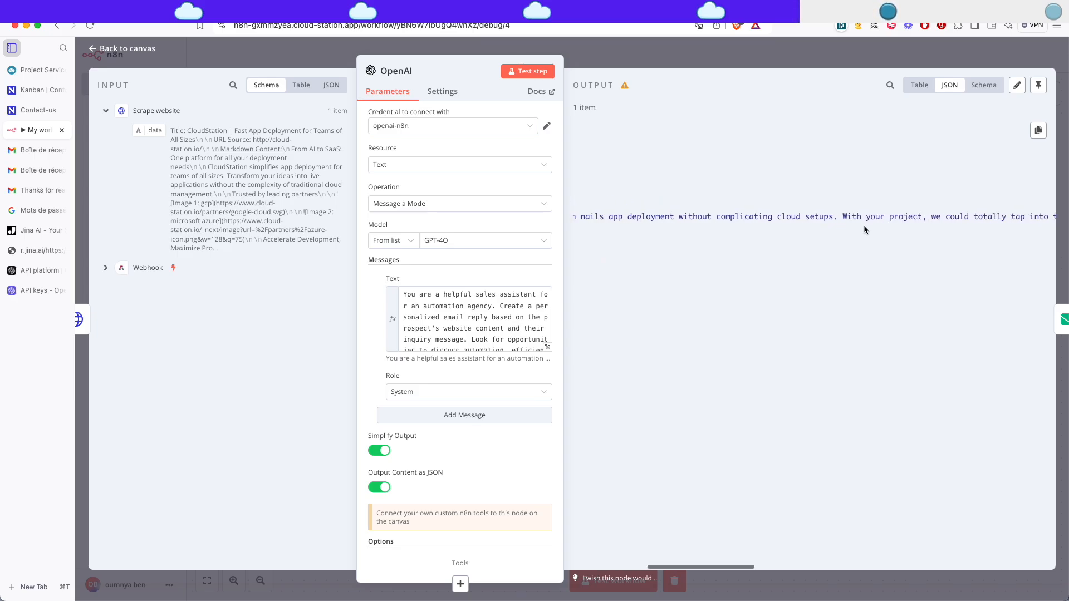
{"action": "scroll", "coordinate": [864, 229], "scroll_direction": "right", "scroll_amount": 7}
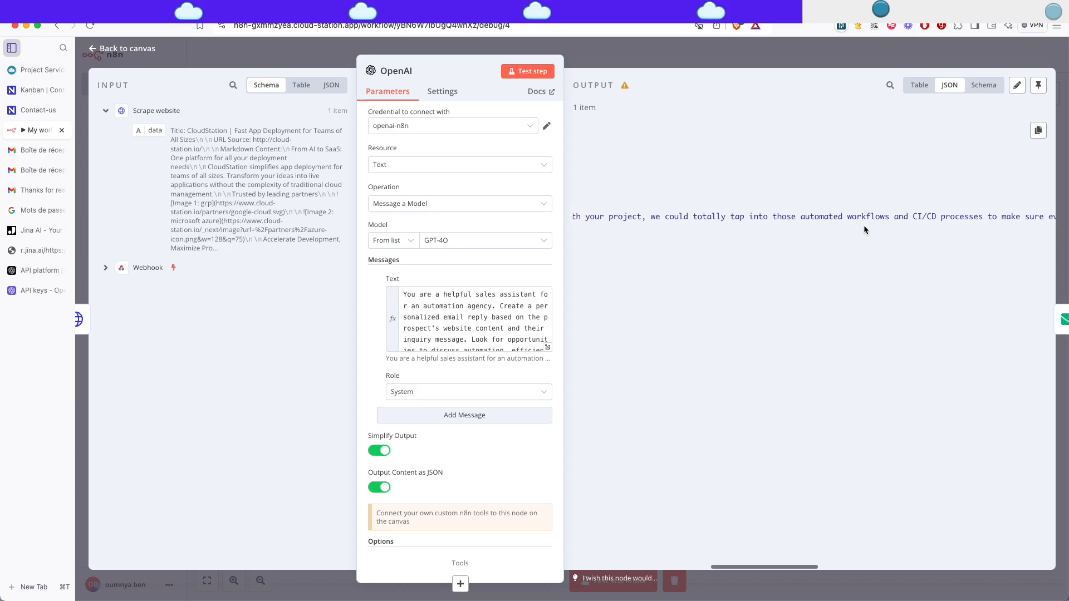
{"action": "scroll", "coordinate": [881, 228], "scroll_direction": "right", "scroll_amount": 4}
{"action": "scroll", "coordinate": [923, 225], "scroll_direction": "right", "scroll_amount": 7}
{"action": "scroll", "coordinate": [923, 224], "scroll_direction": "right", "scroll_amount": 6}
{"action": "scroll", "coordinate": [979, 225], "scroll_direction": "right", "scroll_amount": 7}
{"action": "scroll", "coordinate": [944, 234], "scroll_direction": "right", "scroll_amount": 3}
{"action": "scroll", "coordinate": [935, 230], "scroll_direction": "right", "scroll_amount": 6}
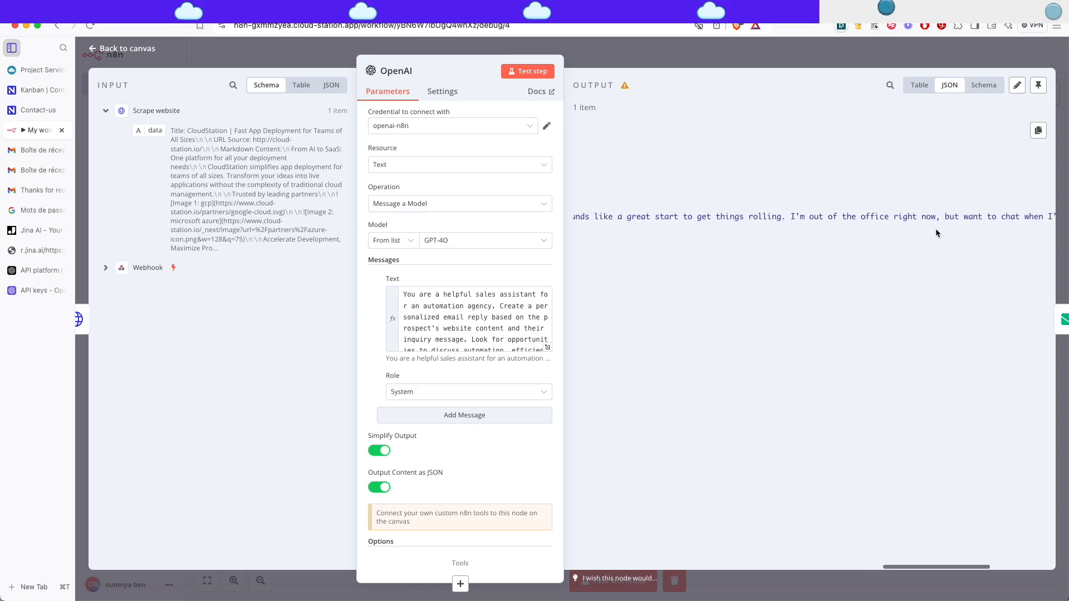
{"action": "scroll", "coordinate": [935, 233], "scroll_direction": "right", "scroll_amount": 8}
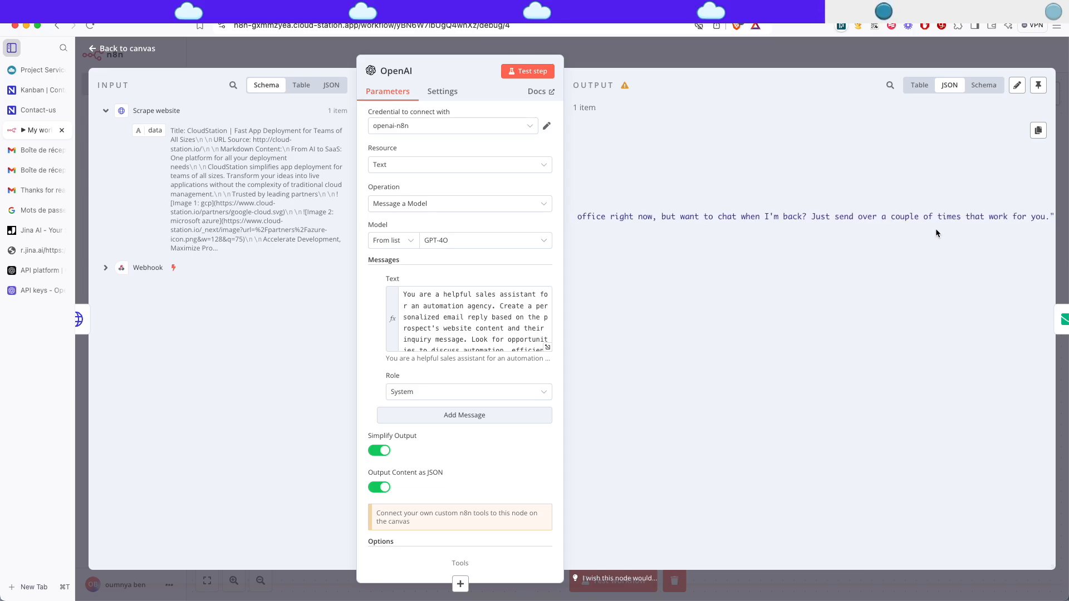
- Pin the new OpenAI output and set Transactional email1's subject to the lowercase subject field
{"action": "left_click", "coordinate": [1038, 85]}
{"action": "left_click", "coordinate": [940, 57]}
{"action": "double_click", "coordinate": [798, 301]}
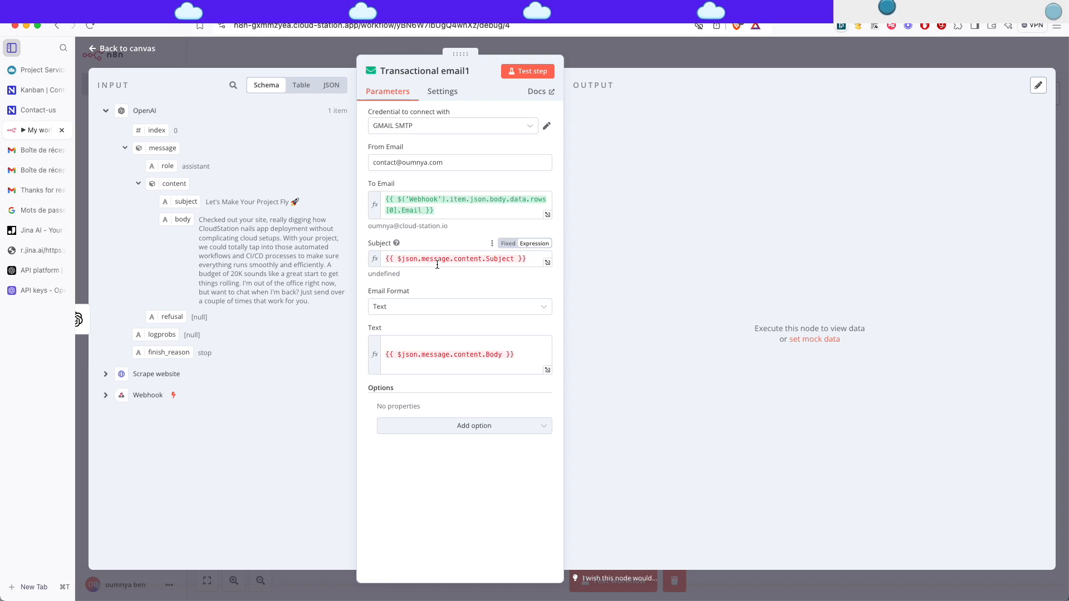
{"action": "triple_click", "coordinate": [461, 262]}
{"action": "key", "text": "BackSpace"}
{"action": "left_click_drag", "start_coordinate": [181, 202], "coordinate": [414, 257]}
- Replace the email text with the AI-generated message body field
{"action": "left_click", "coordinate": [454, 233]}
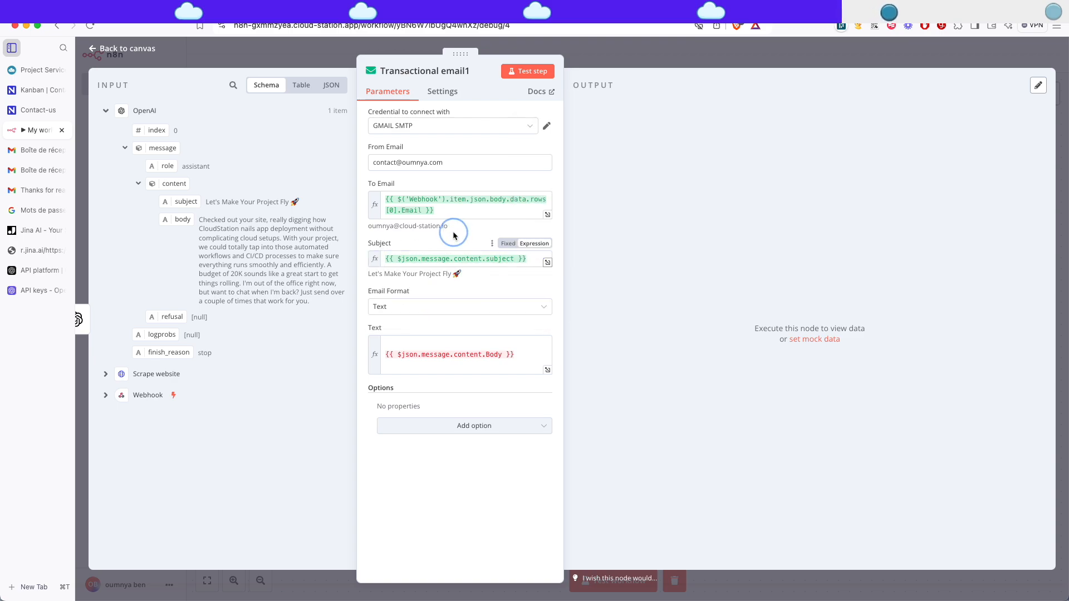
{"action": "triple_click", "coordinate": [462, 355]}
{"action": "key", "text": "BackSpace"}
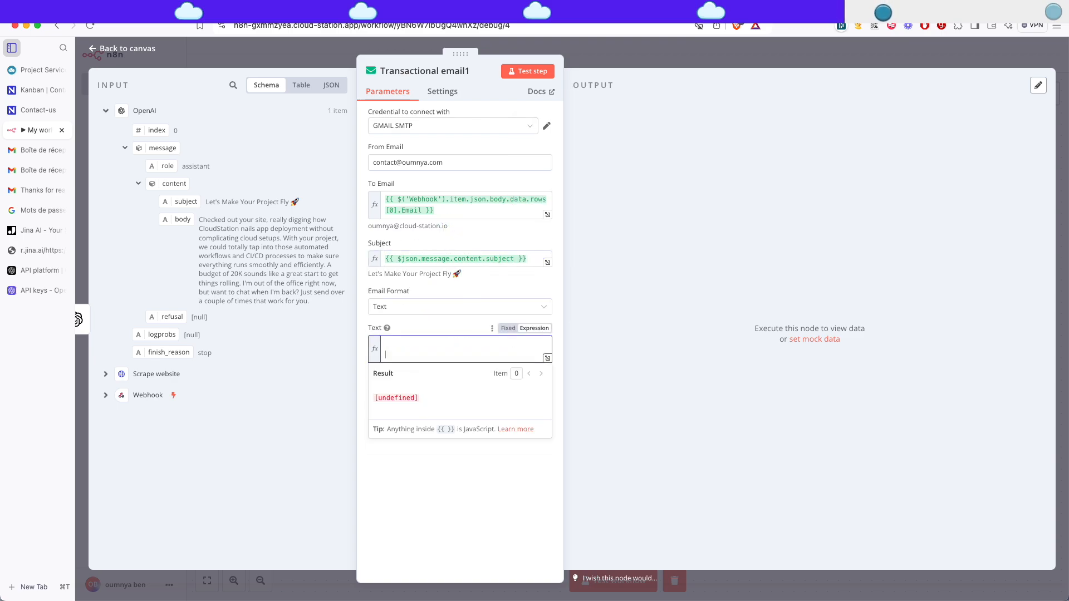
{"action": "left_click_drag", "start_coordinate": [183, 220], "coordinate": [423, 349]}
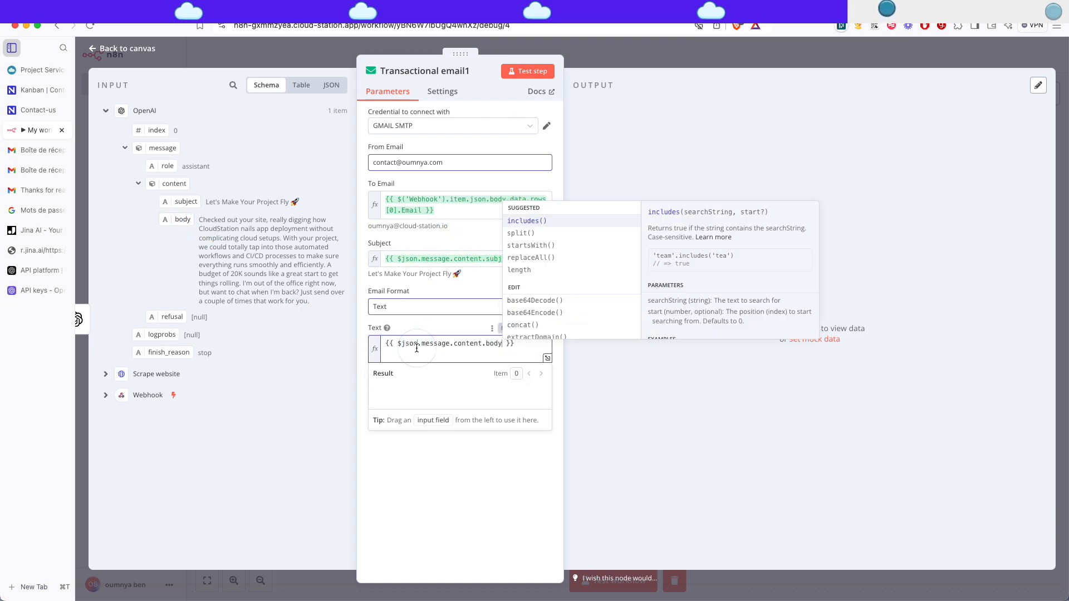
{"action": "key", "text": "Escape"}
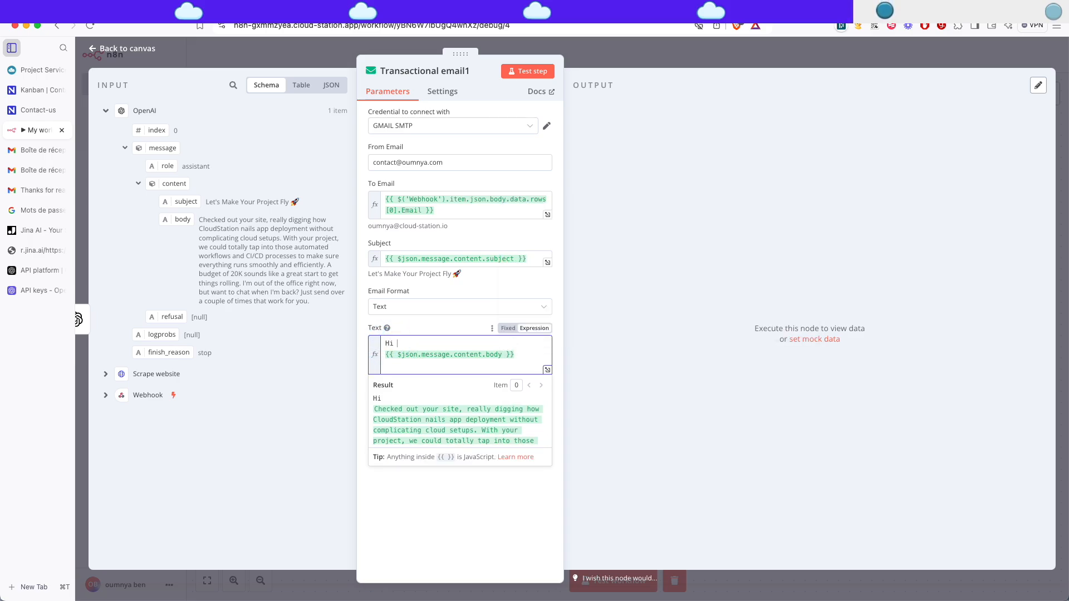
- Greet the contact by their Webhook Name above the body and add a 'Regards,' sign-off below
{"action": "left_click", "coordinate": [105, 394]}
{"action": "scroll", "coordinate": [191, 500], "scroll_direction": "down", "scroll_amount": 5}
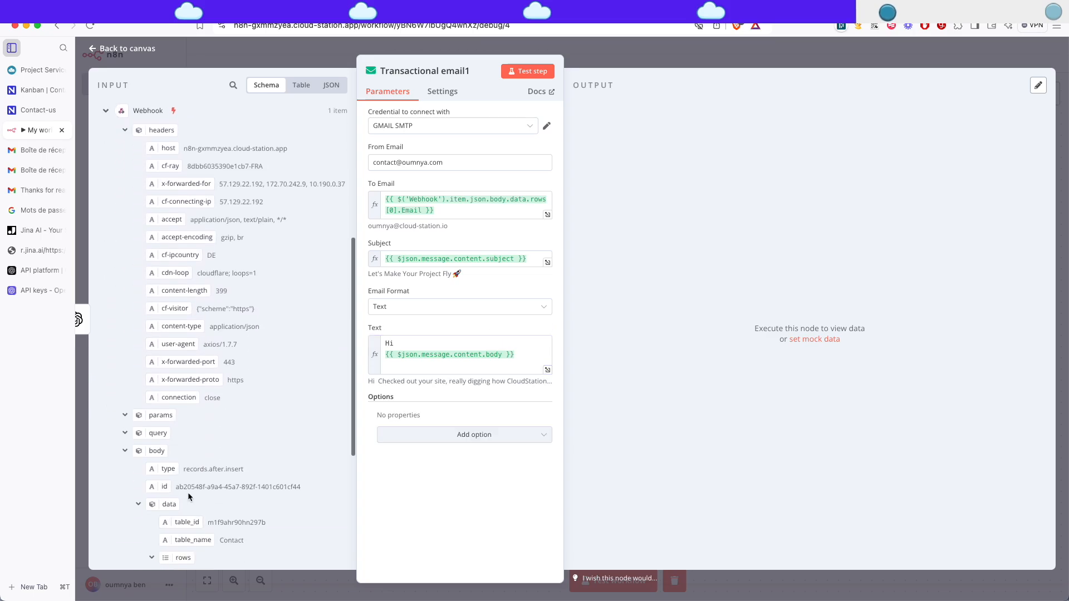
{"action": "scroll", "coordinate": [191, 484], "scroll_direction": "down", "scroll_amount": 3}
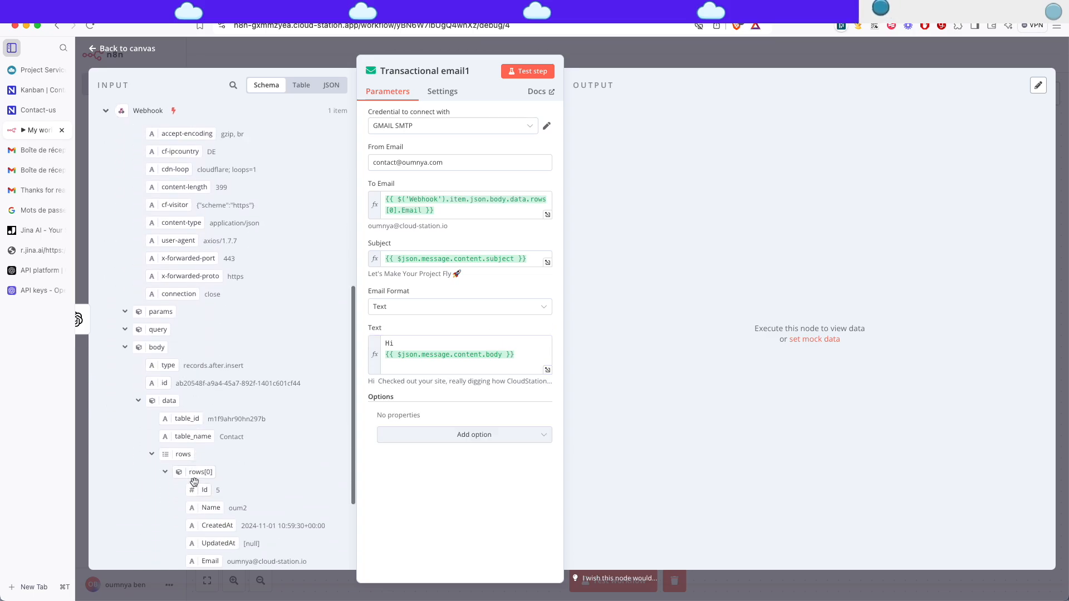
{"action": "left_click_drag", "start_coordinate": [206, 507], "coordinate": [427, 347]}
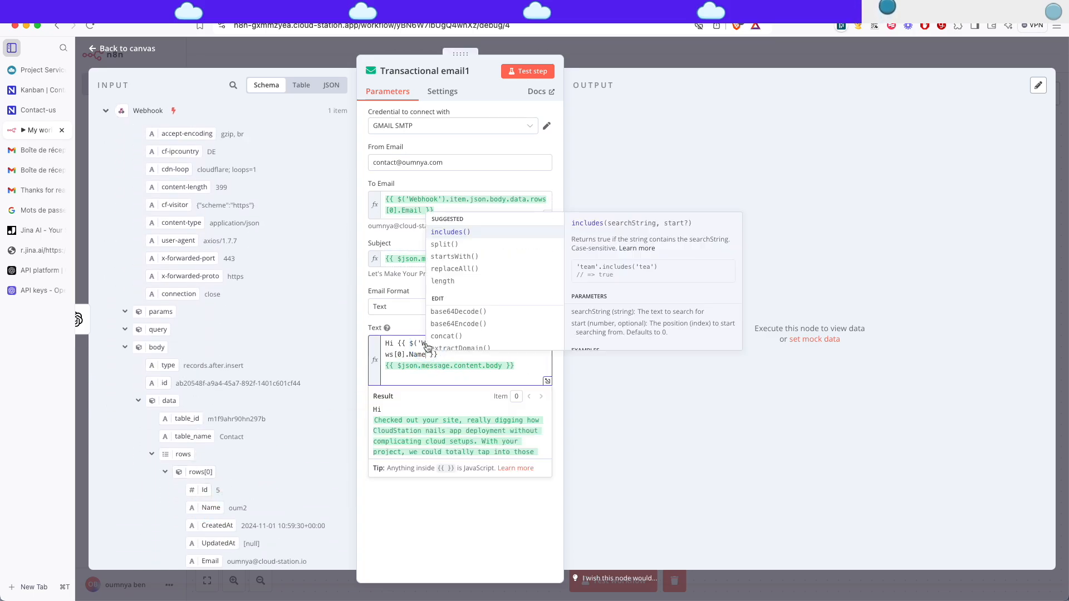
{"action": "type", "text": ","}
{"action": "key", "text": "Return"}
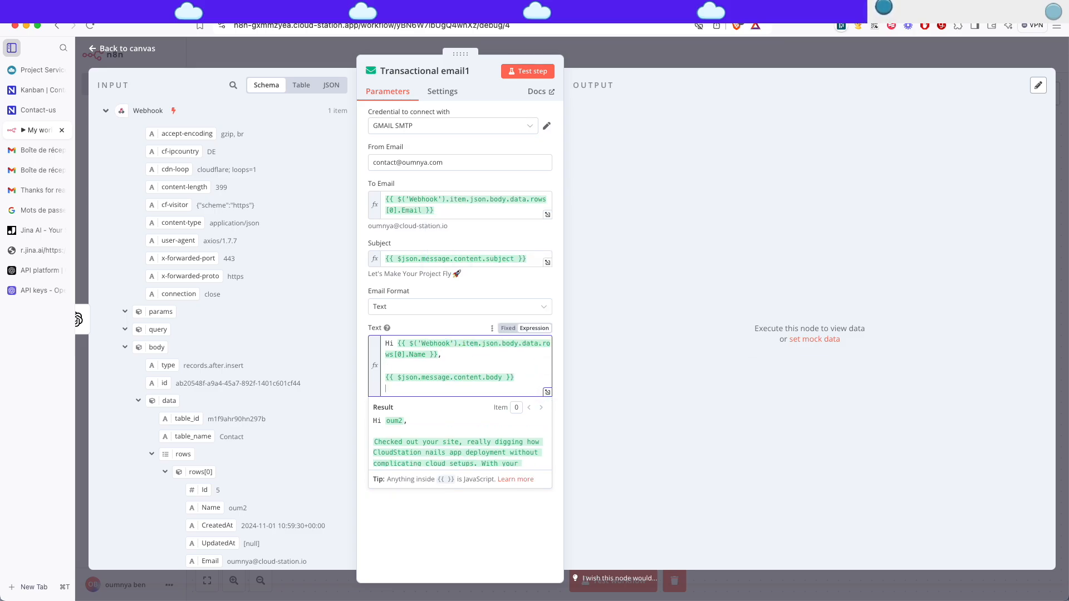
{"action": "key", "text": "Return"}
{"action": "type", "text": "rega"}
{"action": "key", "text": "BackSpace"}
{"action": "key", "text": "BackSpace"}
{"action": "key", "text": "BackSpace"}
{"action": "key", "text": "BackSpace"}
{"action": "type", "text": "Regards,"}
{"action": "key", "text": "Return"}
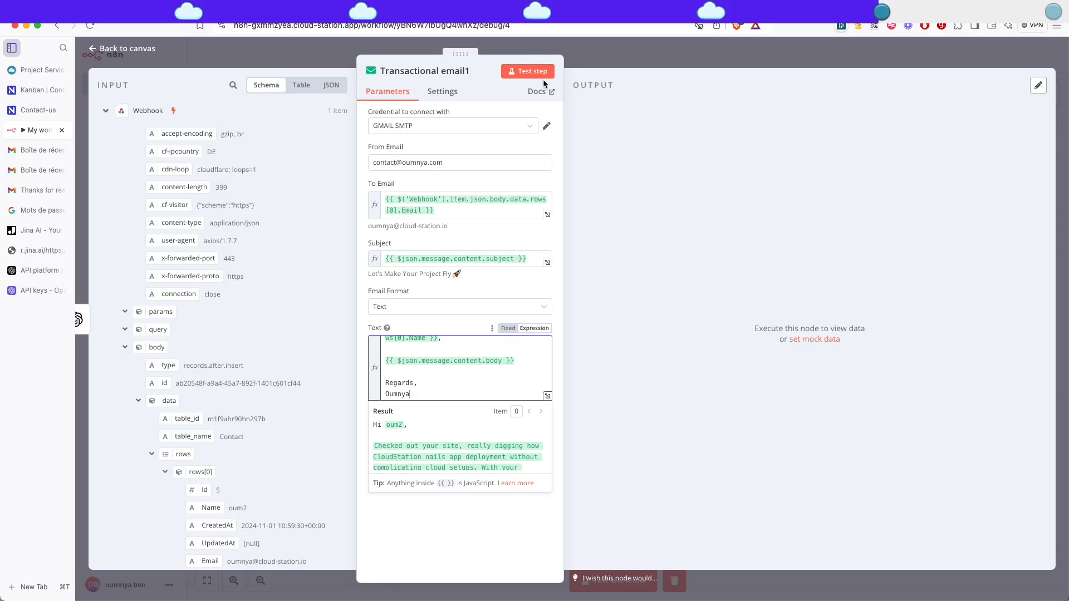
- Rename the email step after OpenAI to 'Personalised Email', fixing its spelling, and return to the canvas
{"action": "left_click", "coordinate": [474, 75]}
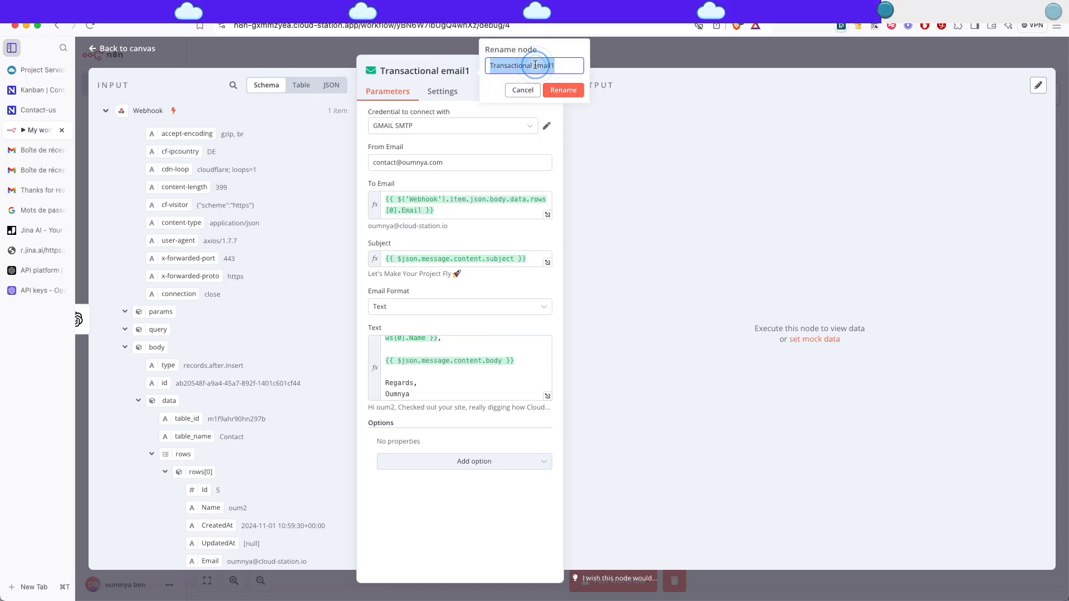
{"action": "type", "text": "Personalised"}
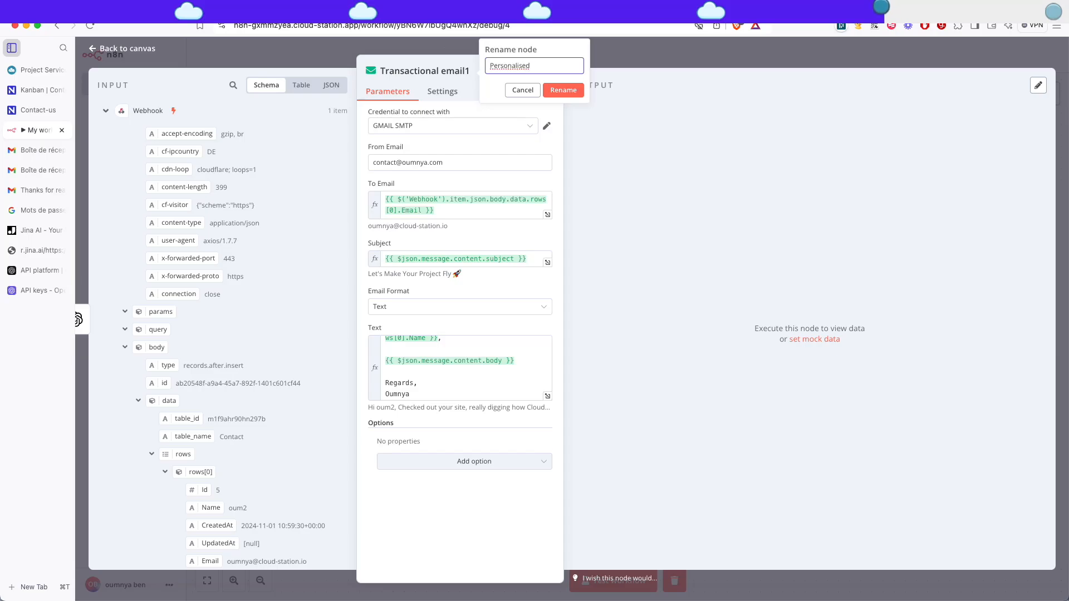
{"action": "type", "text": " Email"}
{"action": "right_click", "coordinate": [516, 61]}
{"action": "left_click", "coordinate": [518, 66]}
{"action": "left_click", "coordinate": [568, 95]}
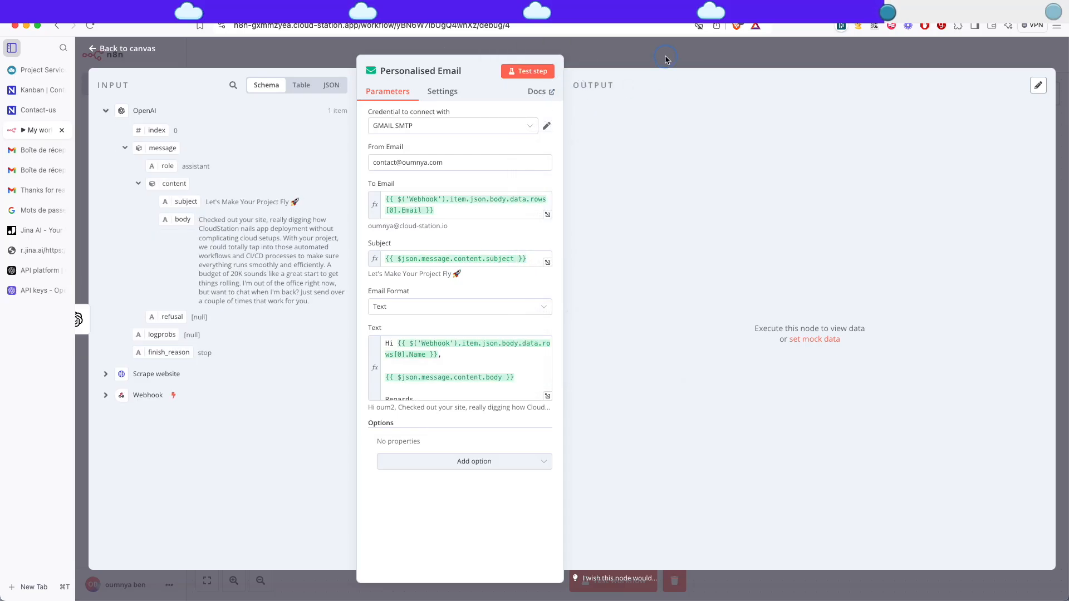
{"action": "left_click", "coordinate": [665, 57]}
{"action": "left_click", "coordinate": [790, 321]}
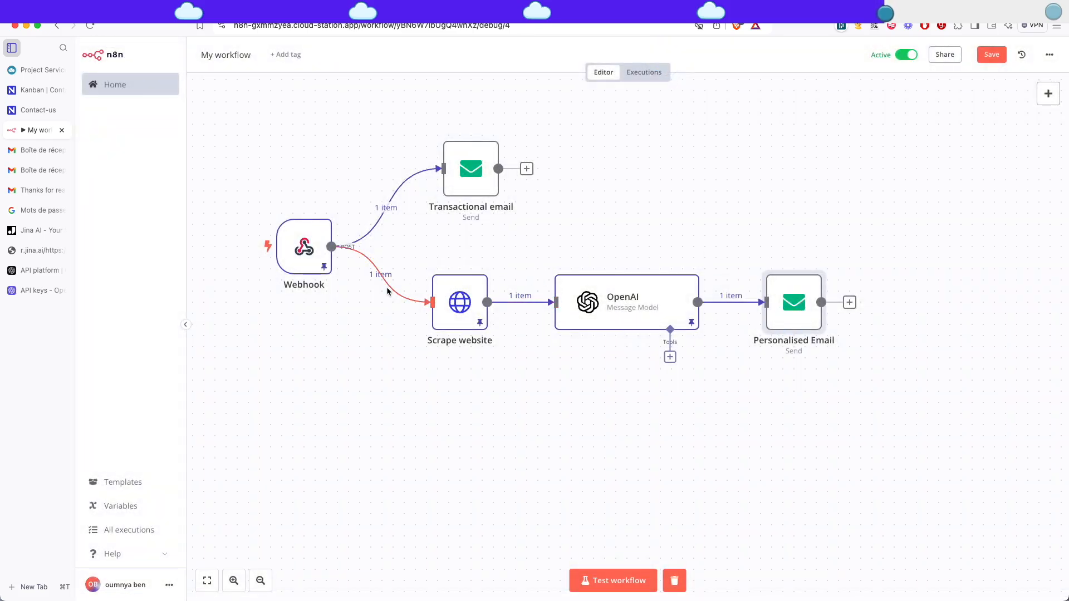
- Insert a Wait node set to 5 Seconds between Webhook and Scrape website
{"action": "left_click", "coordinate": [373, 274]}
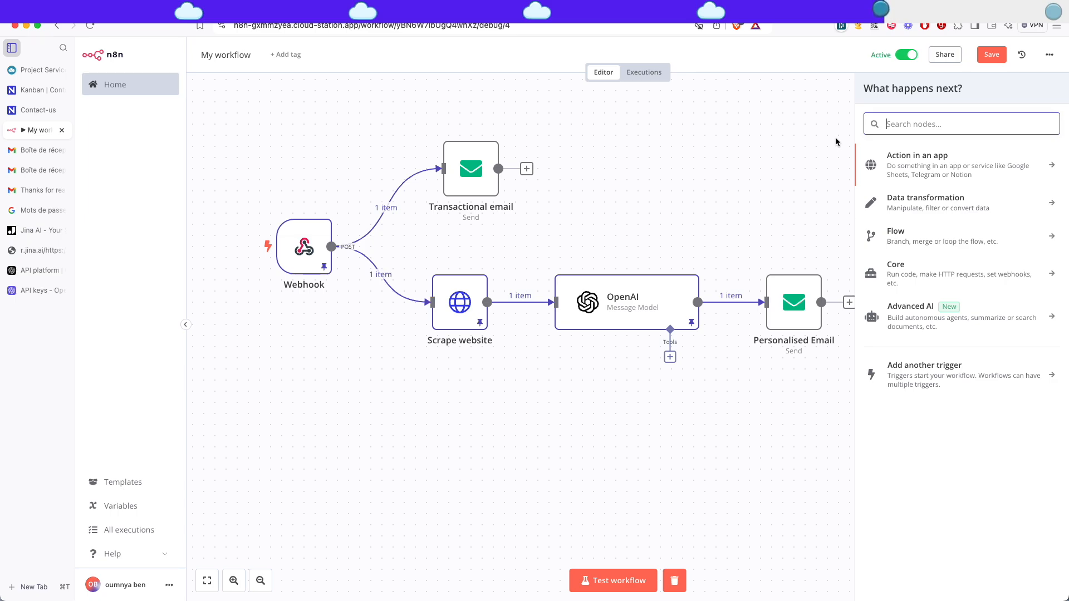
{"action": "type", "text": "wait"}
{"action": "key", "text": "Return"}
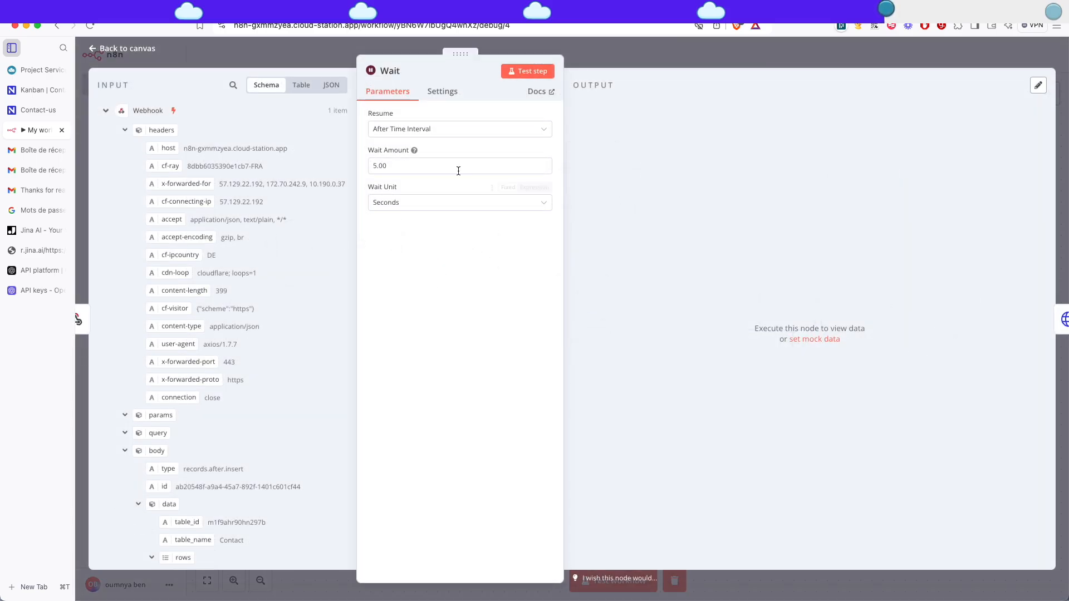
{"action": "left_click", "coordinate": [413, 166]}
{"action": "left_click", "coordinate": [413, 203]}
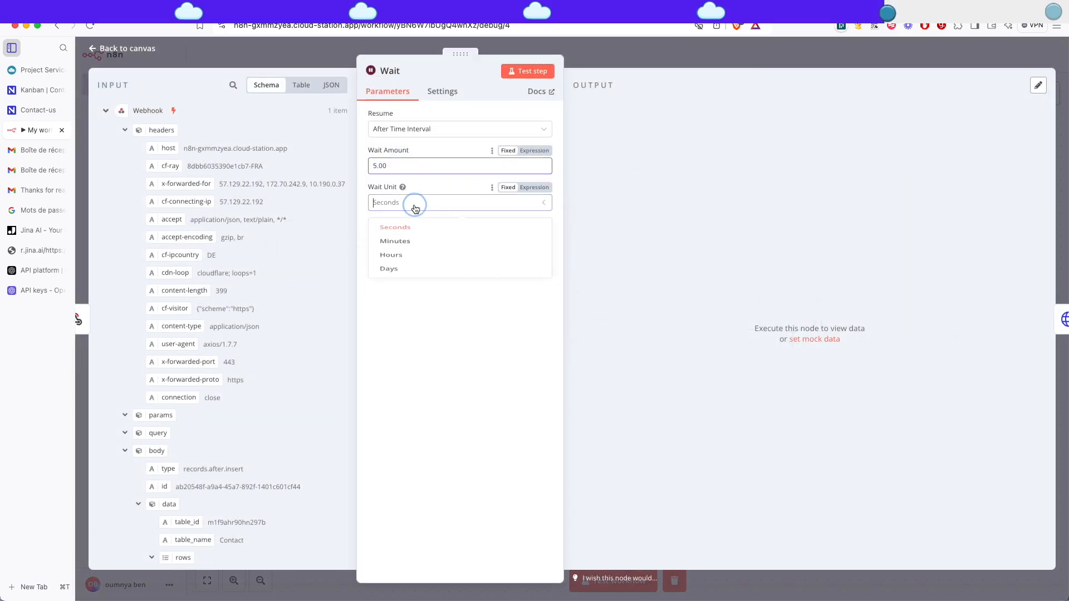
{"action": "left_click", "coordinate": [413, 252]}
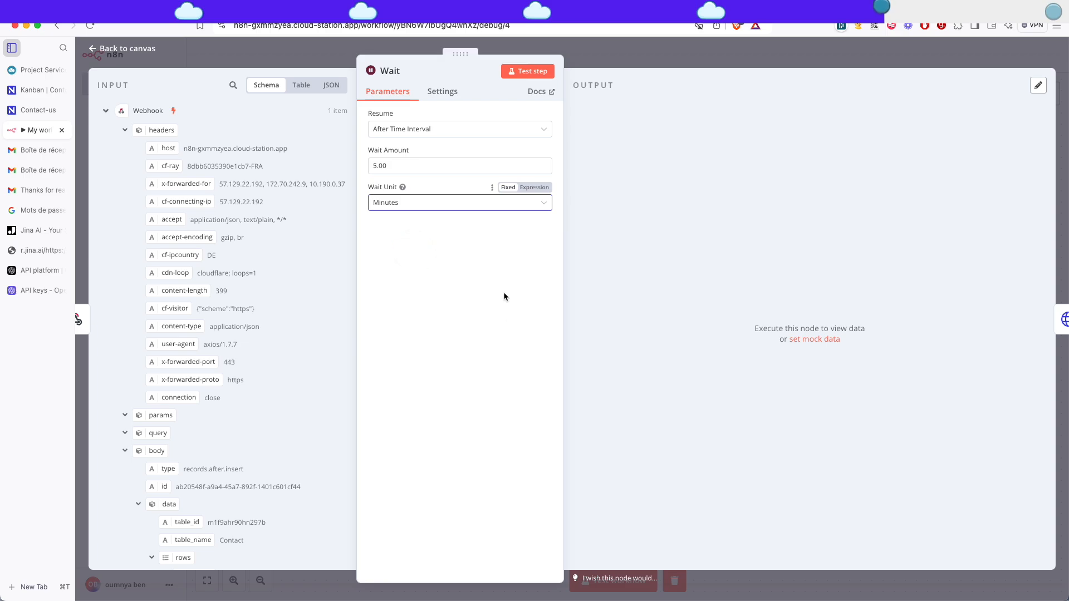
{"action": "left_click", "coordinate": [423, 204]}
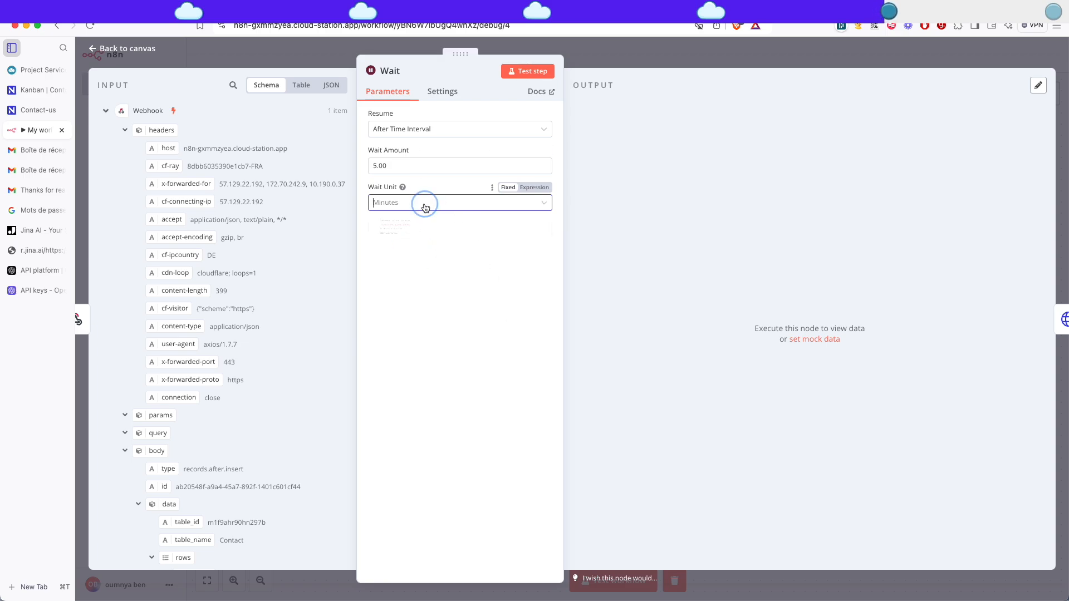
{"action": "left_click", "coordinate": [404, 230]}
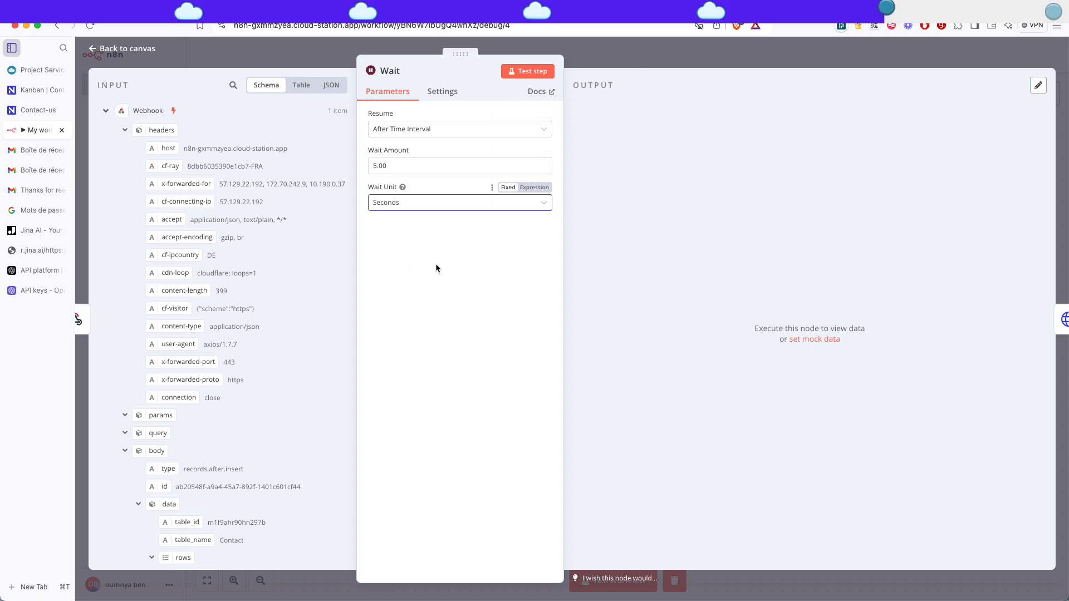
{"action": "key", "text": "Escape"}
- Line the Wait node up with the chain, save the workflow, and go to the contact form
{"action": "left_click", "coordinate": [440, 312]}
{"action": "left_click_drag", "start_coordinate": [440, 311], "coordinate": [456, 333]}
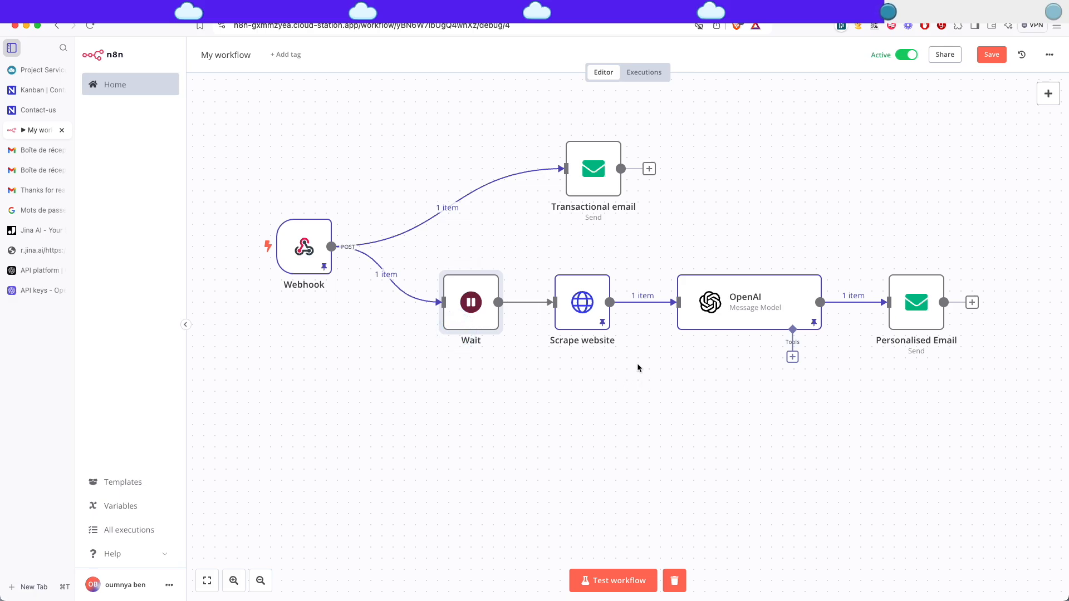
{"action": "key", "text": "super+s"}
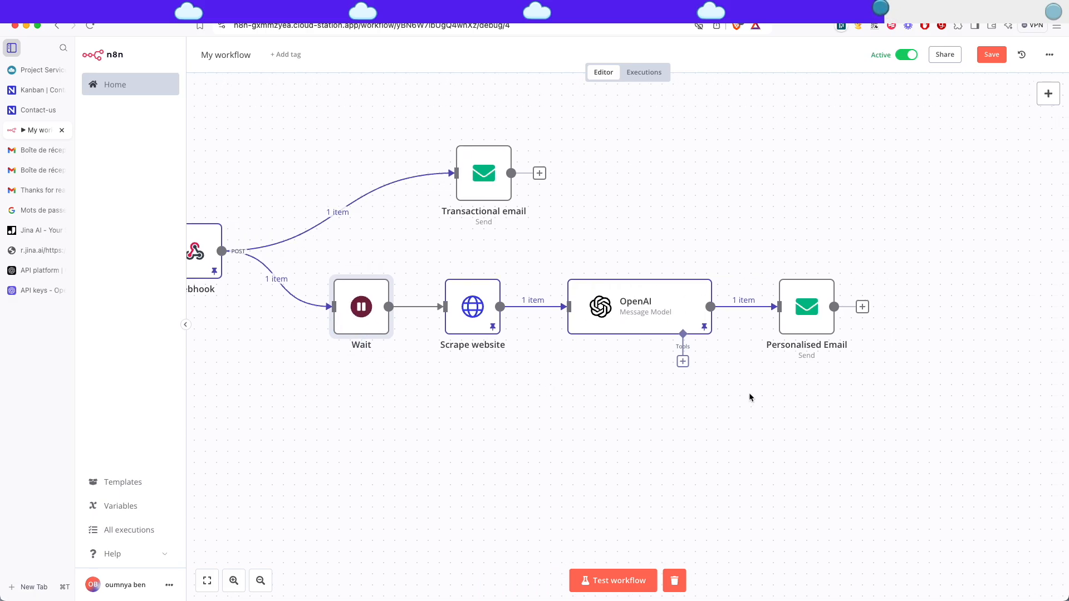
{"action": "left_click", "coordinate": [34, 109]}
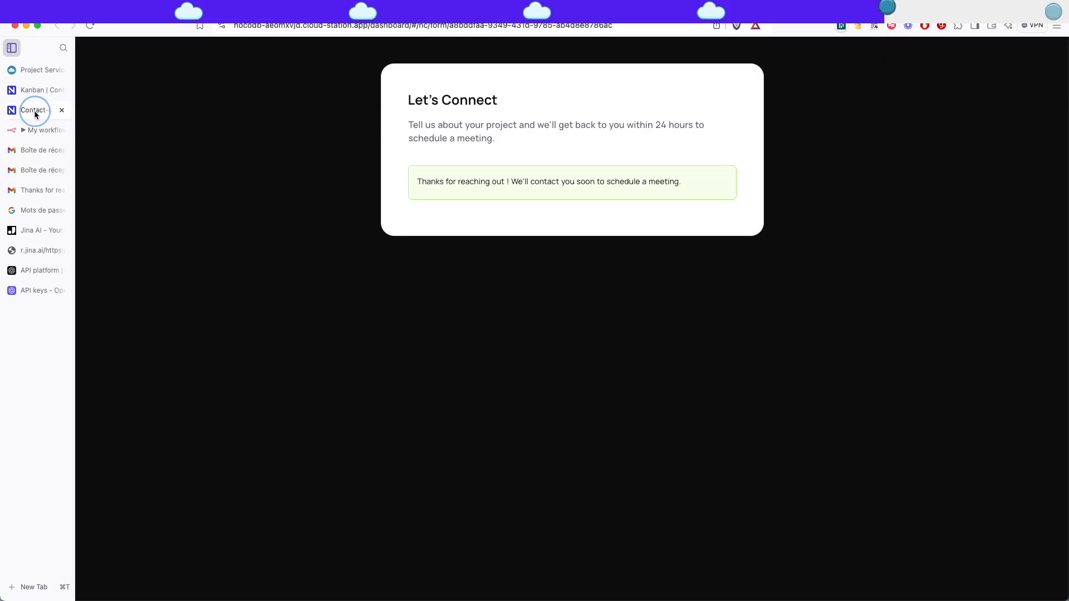
- Reload the Let's Connect form and fill in the contact's name, e-mail and phone number
{"action": "left_click", "coordinate": [92, 25]}
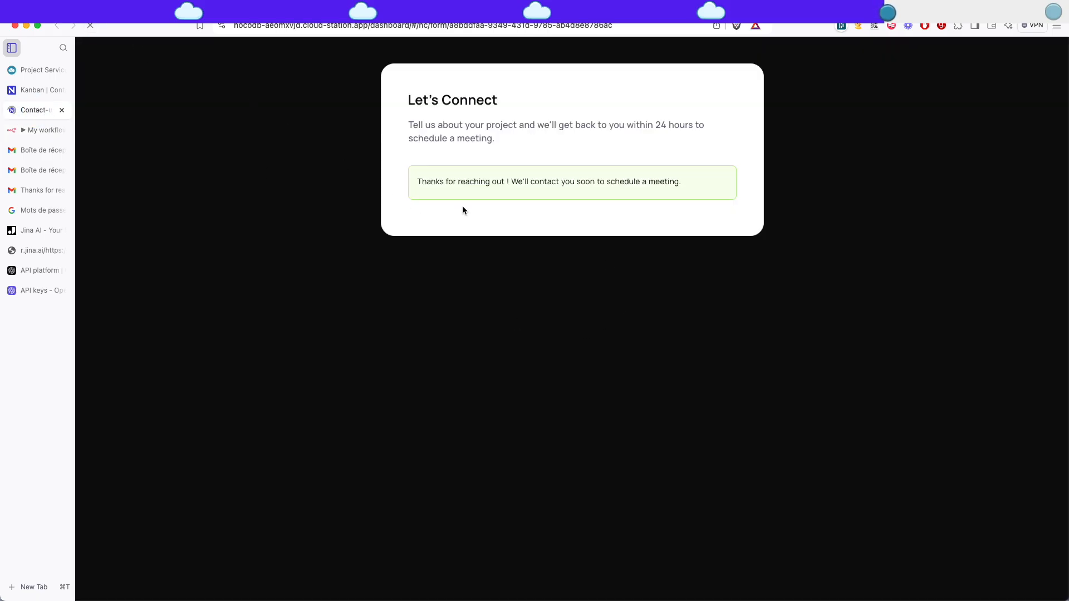
{"action": "left_click", "coordinate": [443, 182]}
{"action": "left_click", "coordinate": [429, 232]}
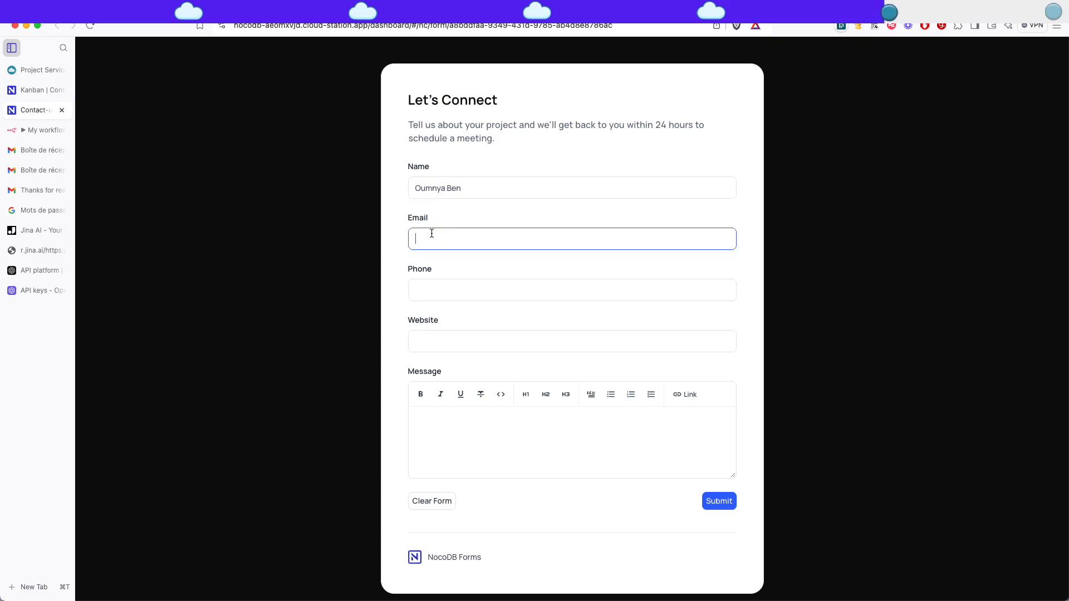
{"action": "left_click", "coordinate": [443, 289]}
{"action": "left_click", "coordinate": [438, 338]}
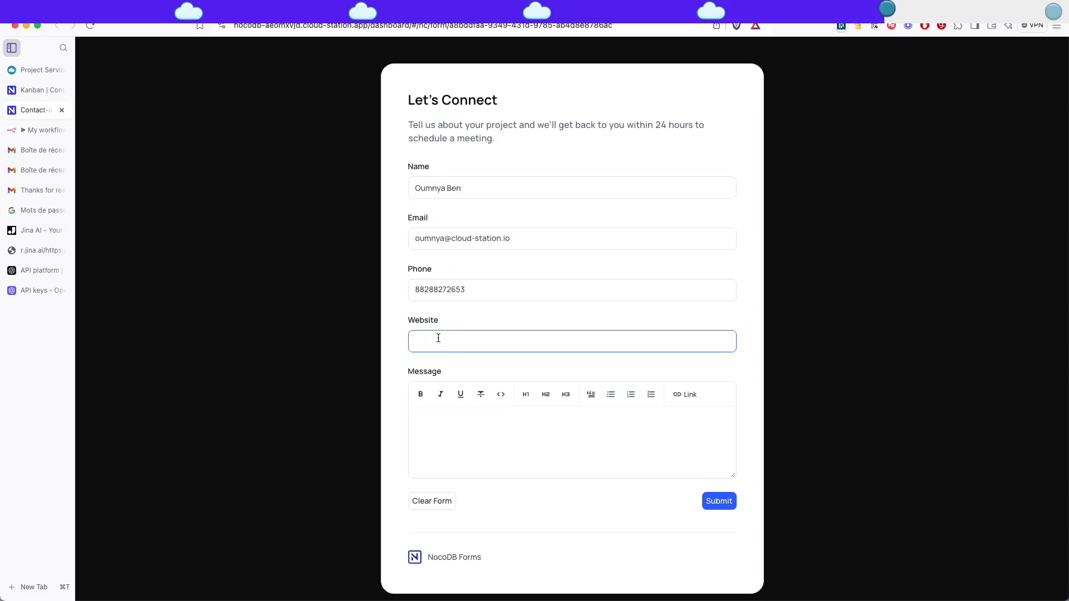
- Copy the OpenAI website address and paste it into the form's Website field
{"action": "left_click", "coordinate": [25, 587]}
{"action": "type", "text": "open"}
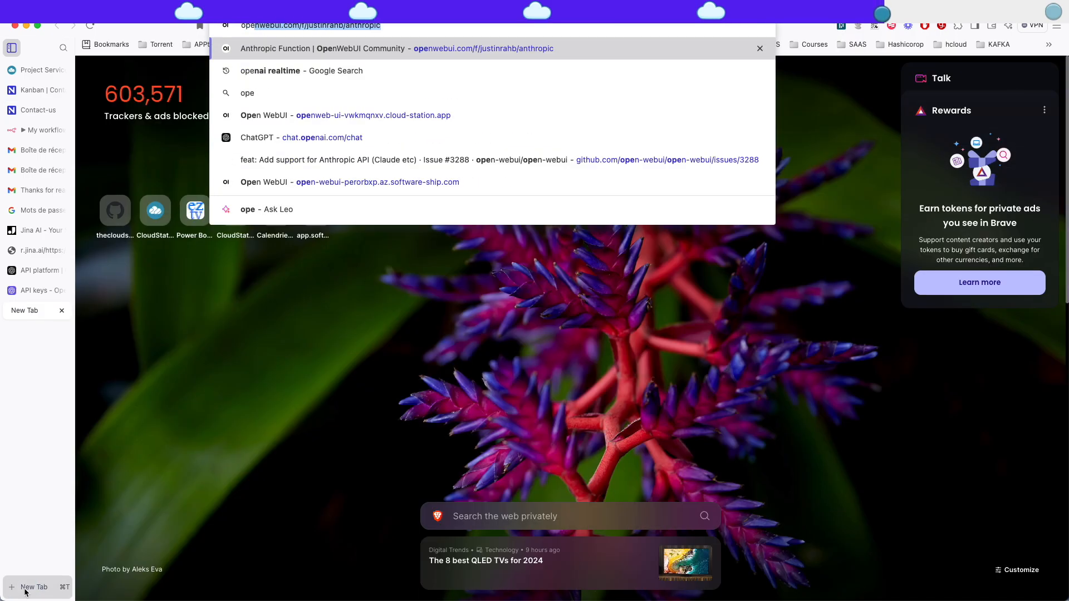
{"action": "type", "text": "ai"}
{"action": "key", "text": "Return"}
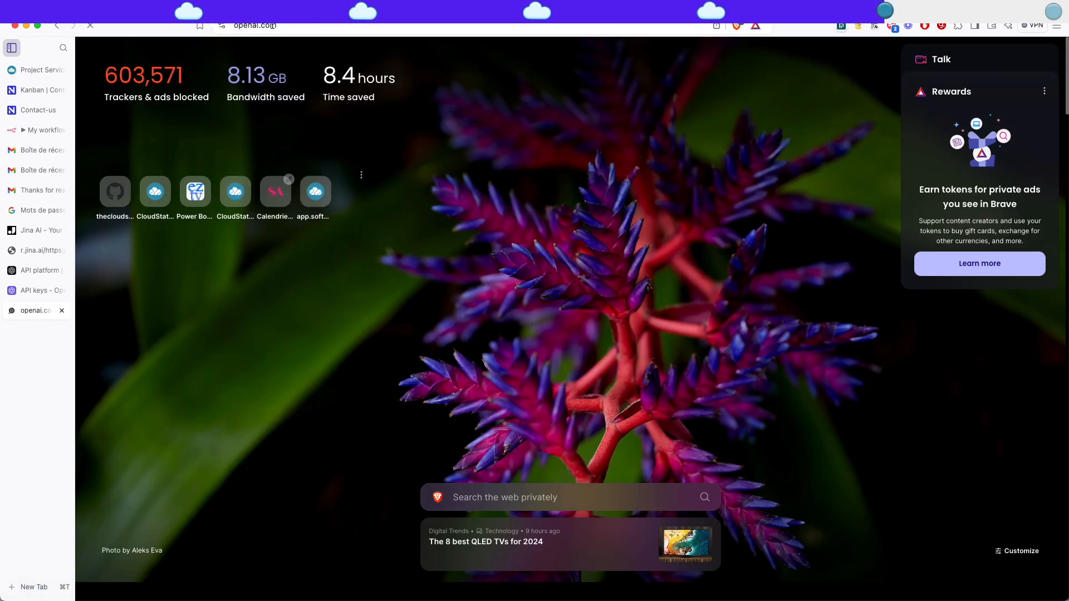
{"action": "left_click", "coordinate": [272, 27]}
{"action": "key", "text": "super+c"}
{"action": "left_click", "coordinate": [36, 109]}
{"action": "key", "text": "super+v"}
- Write a message about optimizing internal workflows with a 100k budget and submit the form
{"action": "left_click", "coordinate": [526, 448]}
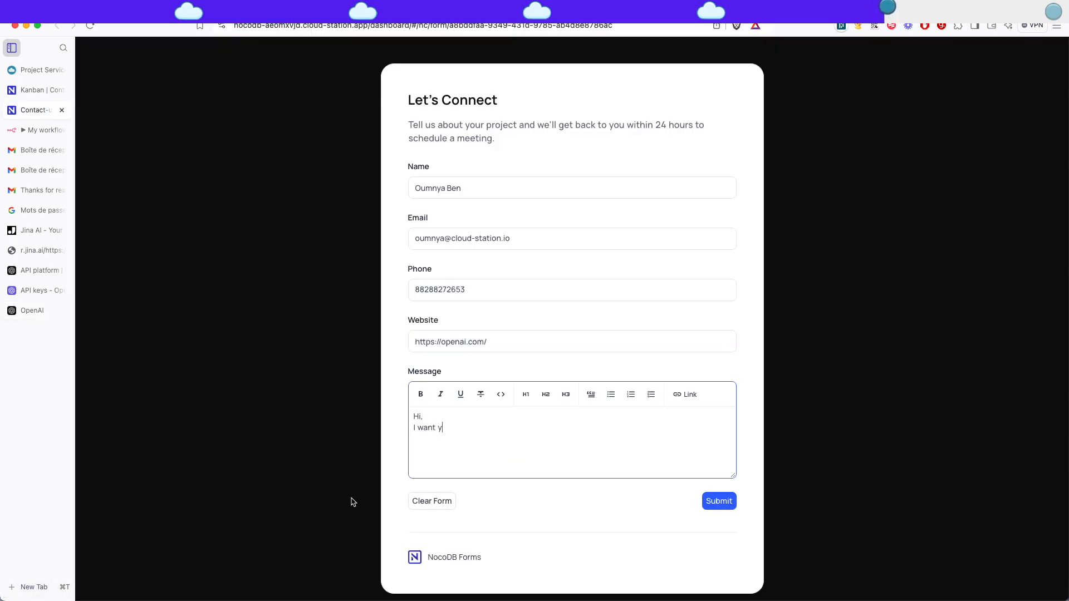
{"action": "key", "text": "BackSpace"}
{"action": "key", "text": "BackSpace"}
{"action": "key", "text": "BackSpace"}
{"action": "key", "text": "BackSpace"}
{"action": "key", "text": "BackSpace"}
{"action": "type", "text": "ploring ways to optimize our internal workflows, we"}
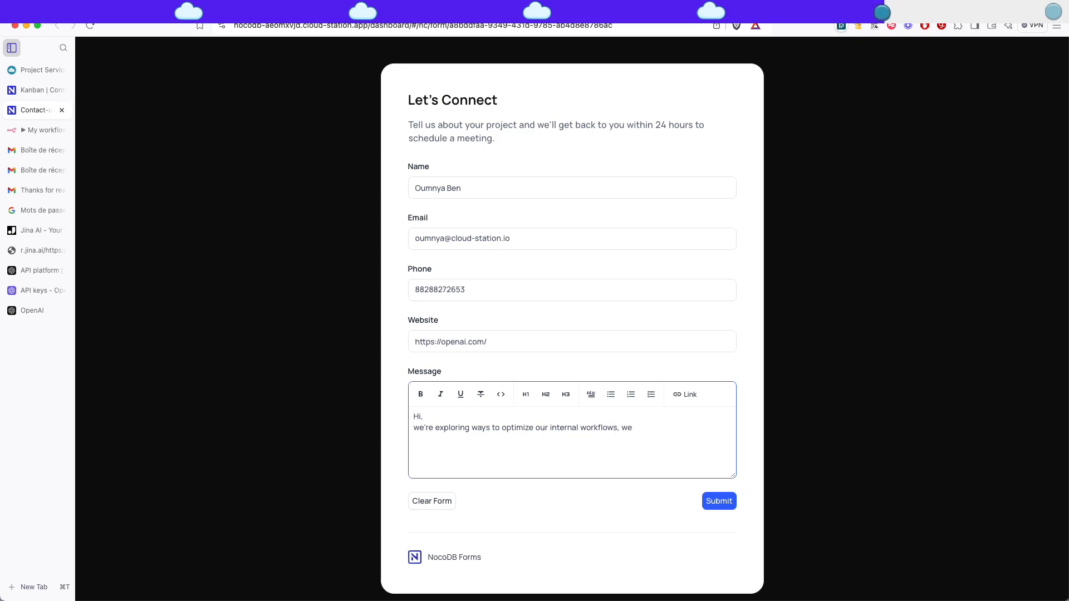
{"action": "type", "text": " have a budget of 100k would like "}
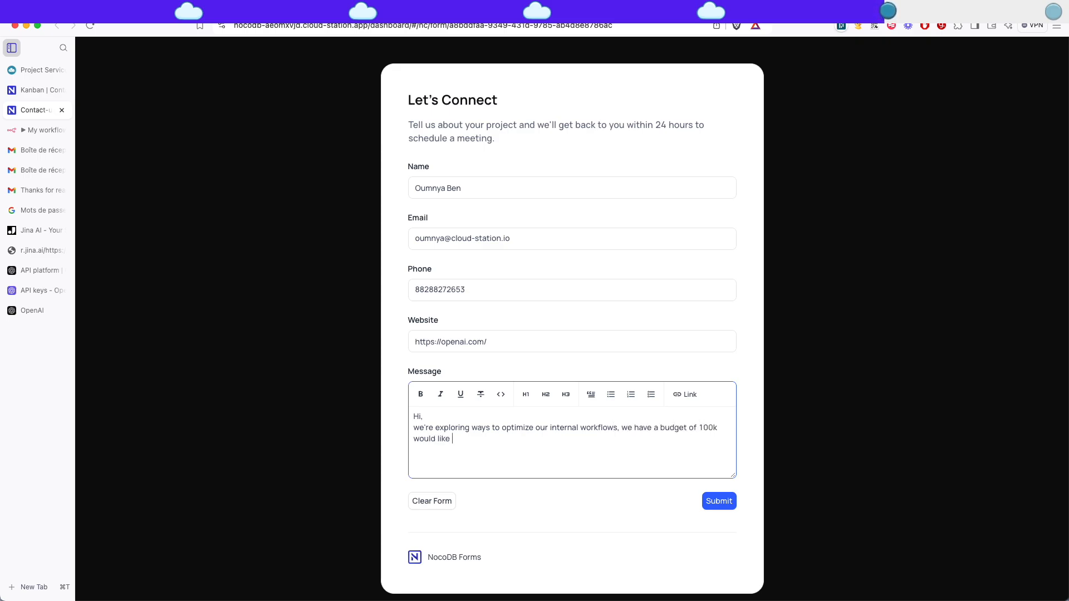
{"action": "type", "text": "to discuss potential solutions"}
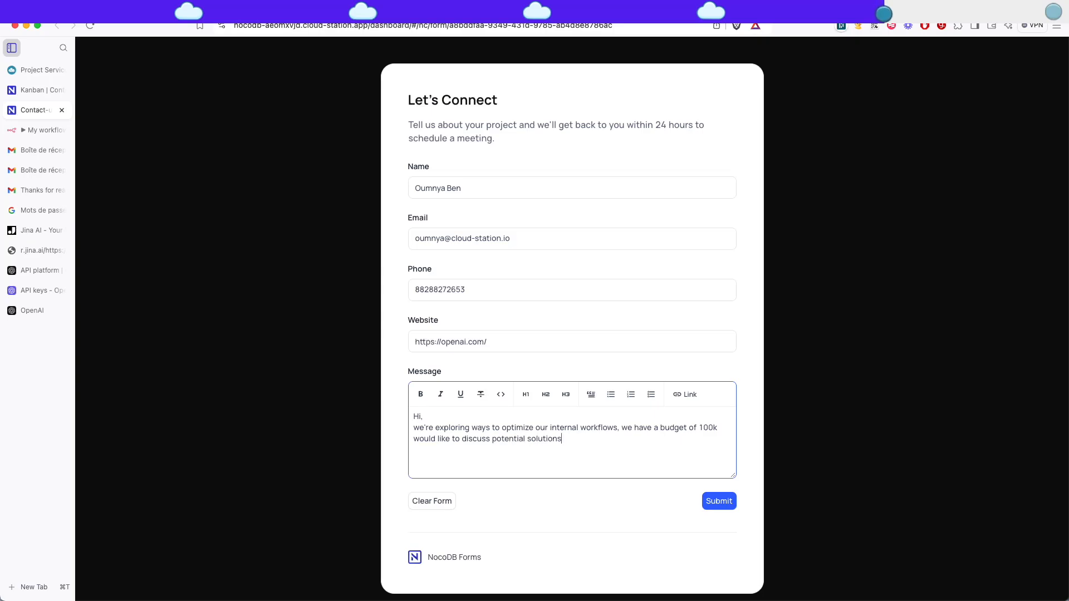
{"action": "left_click", "coordinate": [719, 500]}
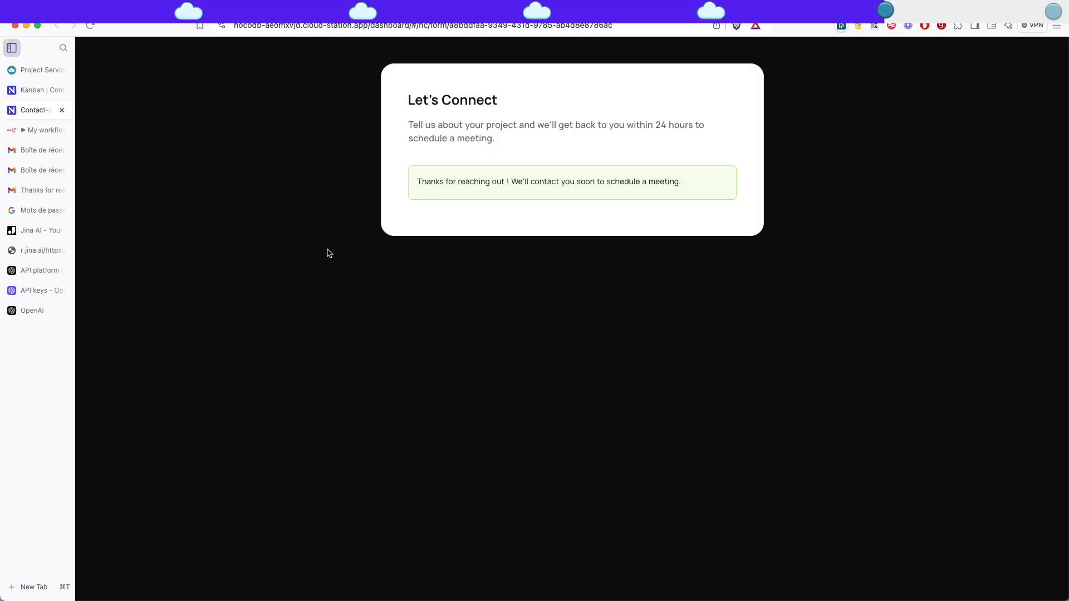
- Open the 'Thanks for reaching out!' email in Gmail and expand its full body
{"action": "left_click", "coordinate": [38, 169]}
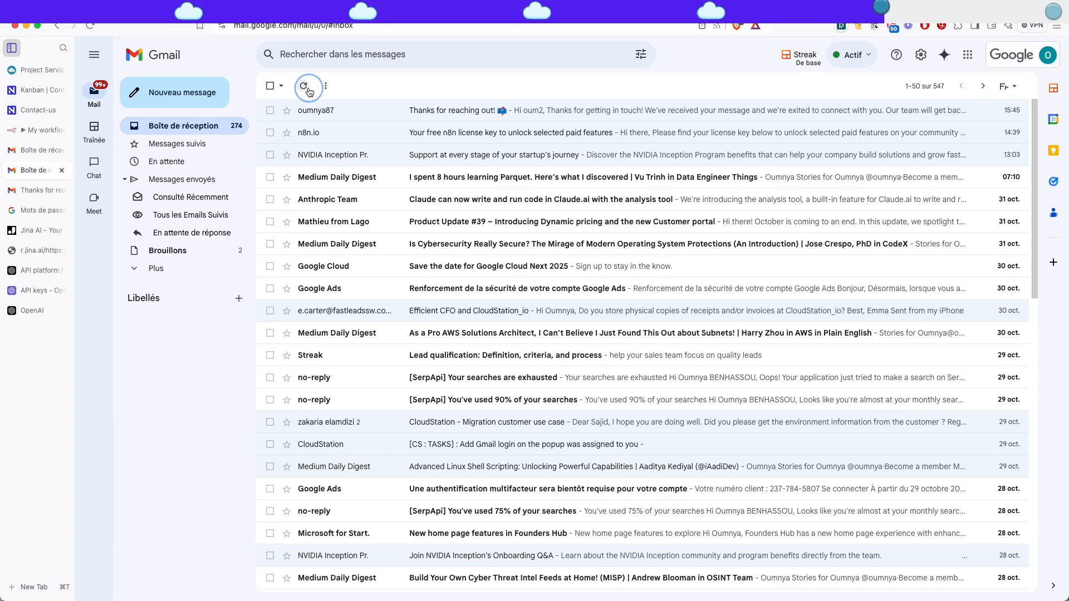
{"action": "left_click", "coordinate": [529, 111]}
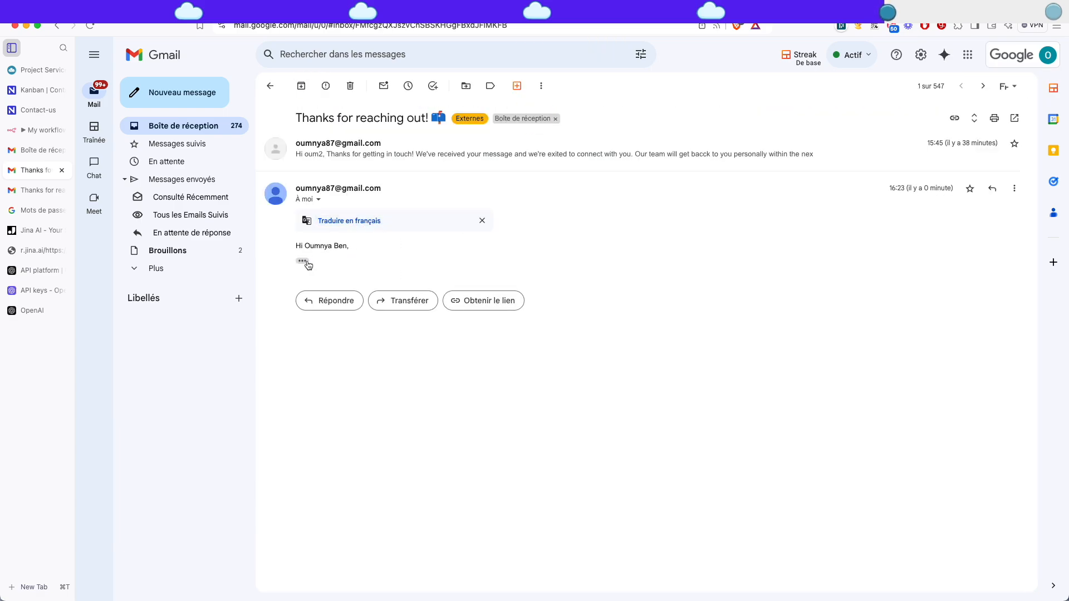
{"action": "left_click", "coordinate": [308, 263]}
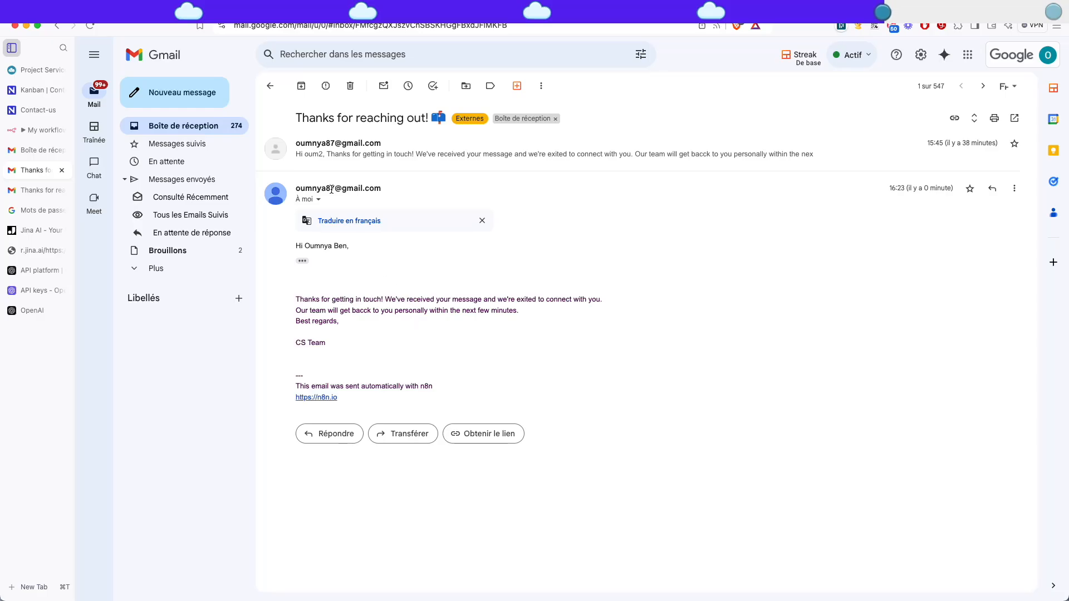
- Refresh the inbox, open the new subject-less email with its empty body, then view n8n's past runs
{"action": "left_click", "coordinate": [270, 86]}
{"action": "left_click", "coordinate": [301, 87]}
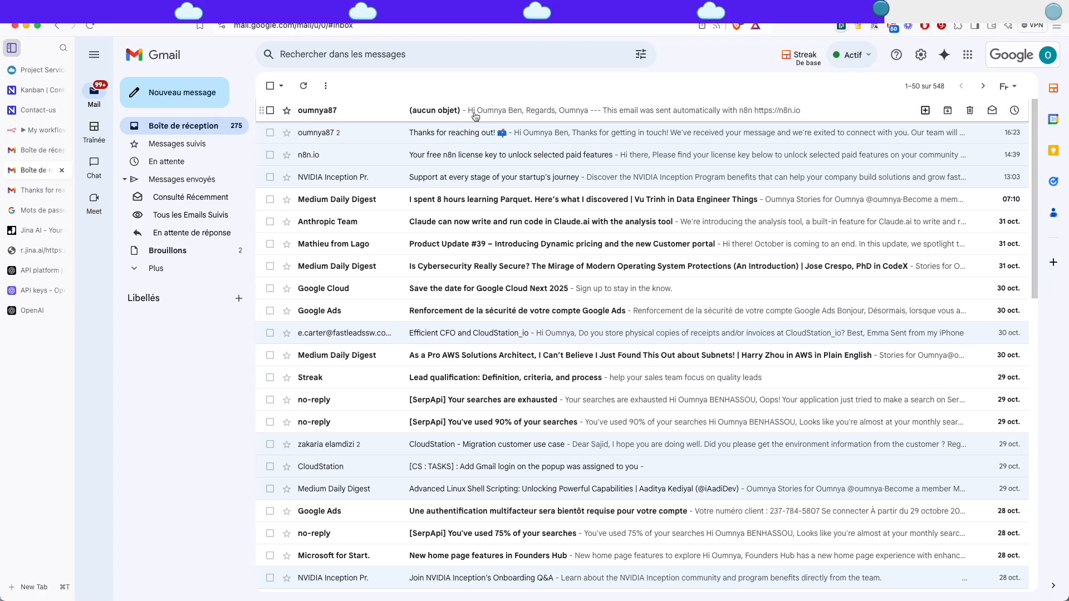
{"action": "left_click", "coordinate": [441, 115]}
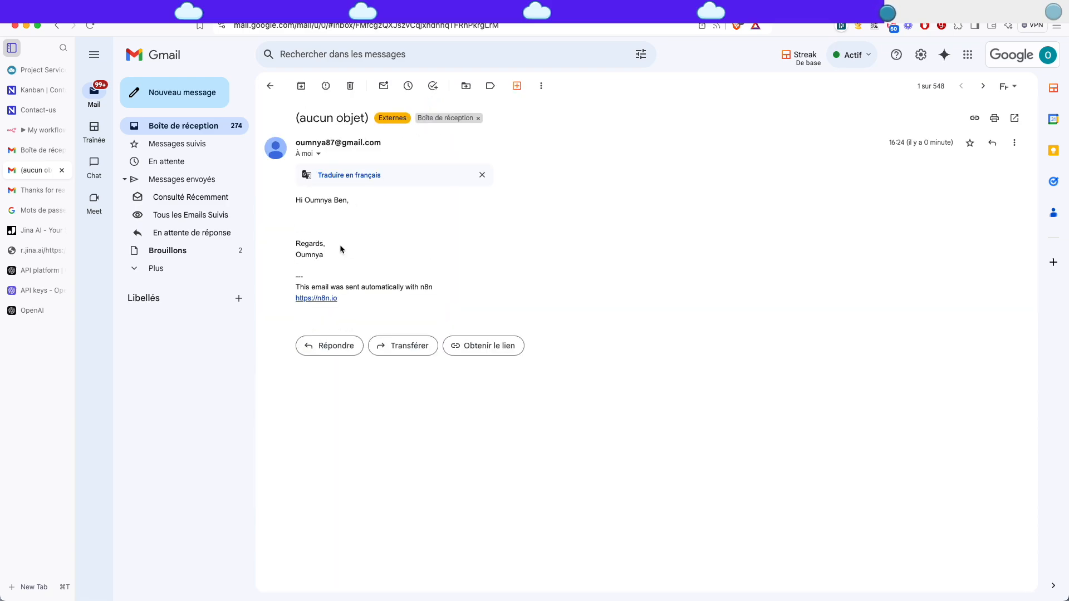
{"action": "left_click_drag", "start_coordinate": [327, 244], "coordinate": [299, 223]}
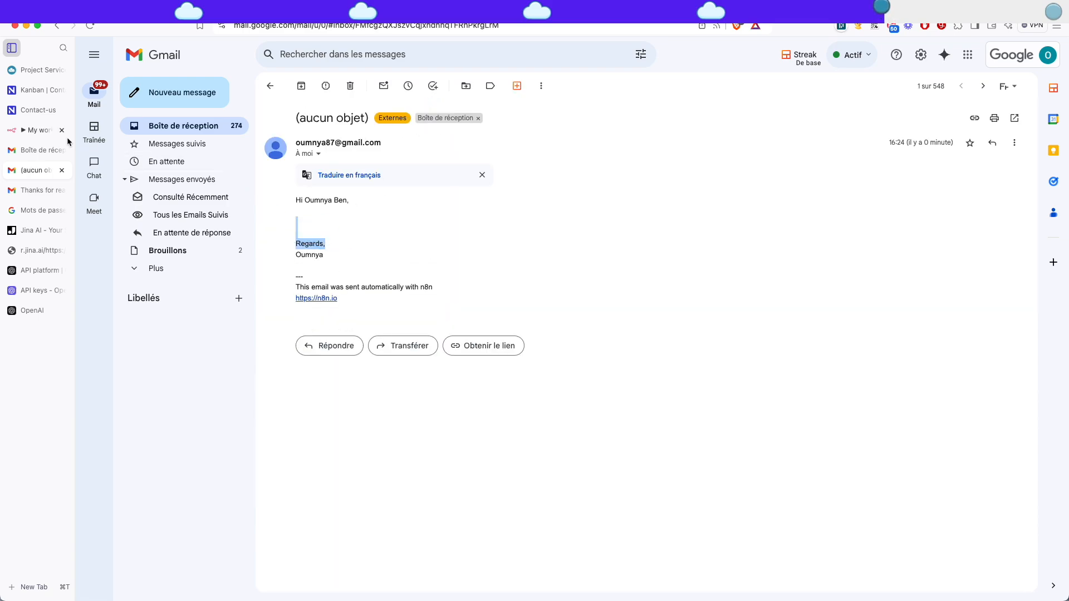
{"action": "left_click", "coordinate": [29, 131]}
{"action": "left_click", "coordinate": [649, 74]}
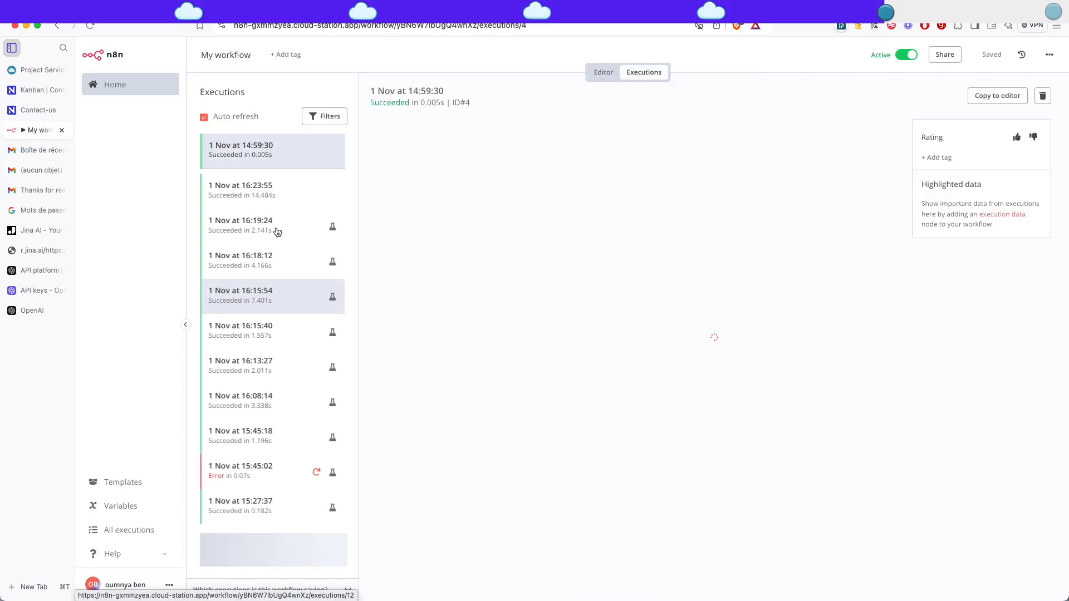
- Load the 16:23:55 run, inspect Personalised Email's data, and copy it into the editor, unpinning old data
{"action": "scroll", "coordinate": [311, 192], "scroll_direction": "up", "scroll_amount": 2}
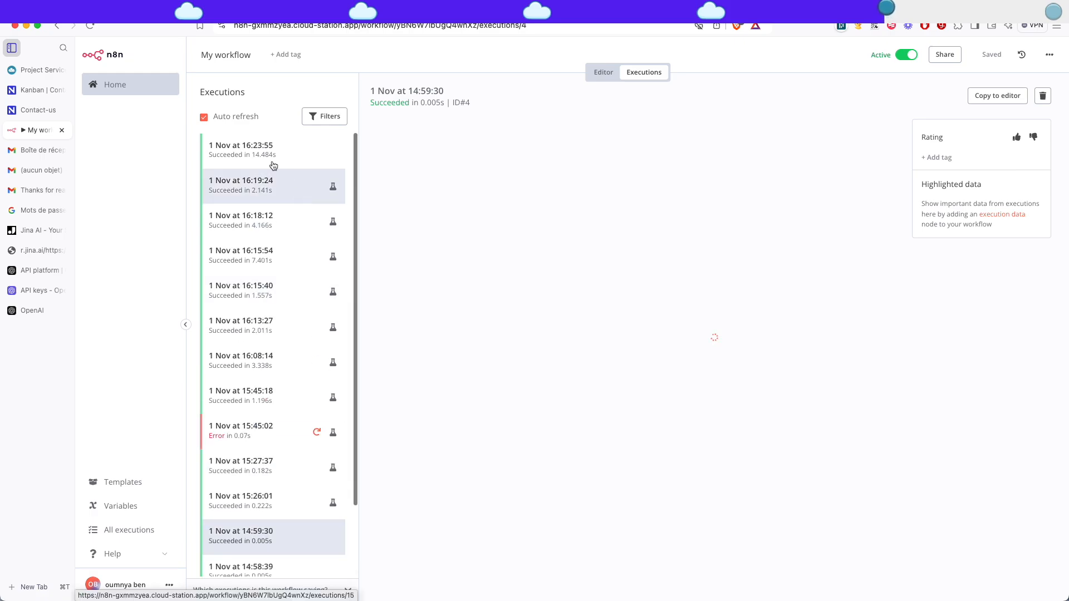
{"action": "left_click", "coordinate": [267, 149]}
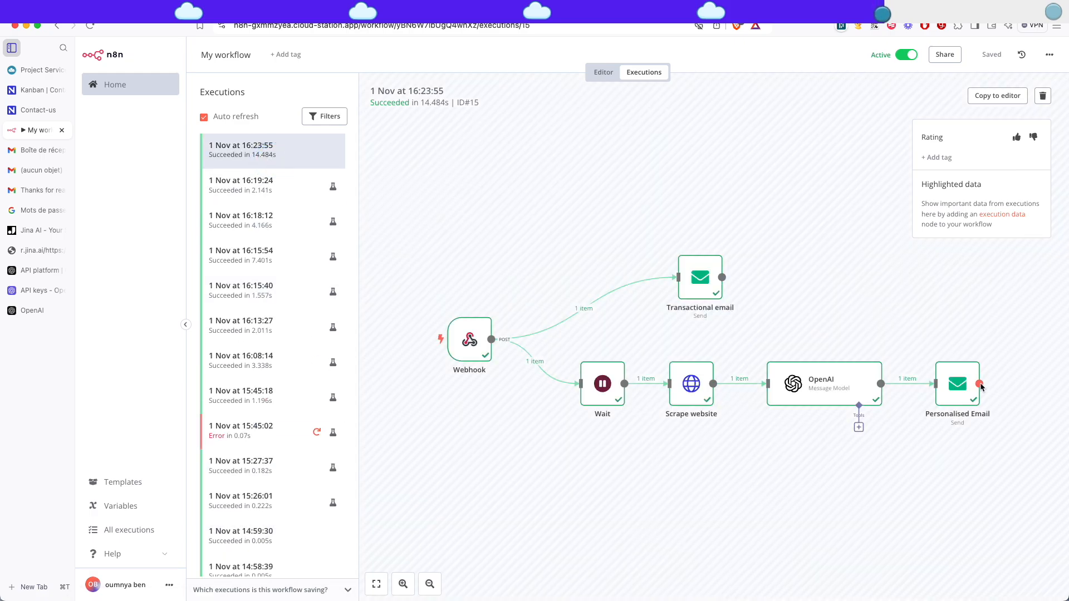
{"action": "double_click", "coordinate": [969, 388]}
{"action": "scroll", "coordinate": [582, 344], "scroll_direction": "down", "scroll_amount": 2}
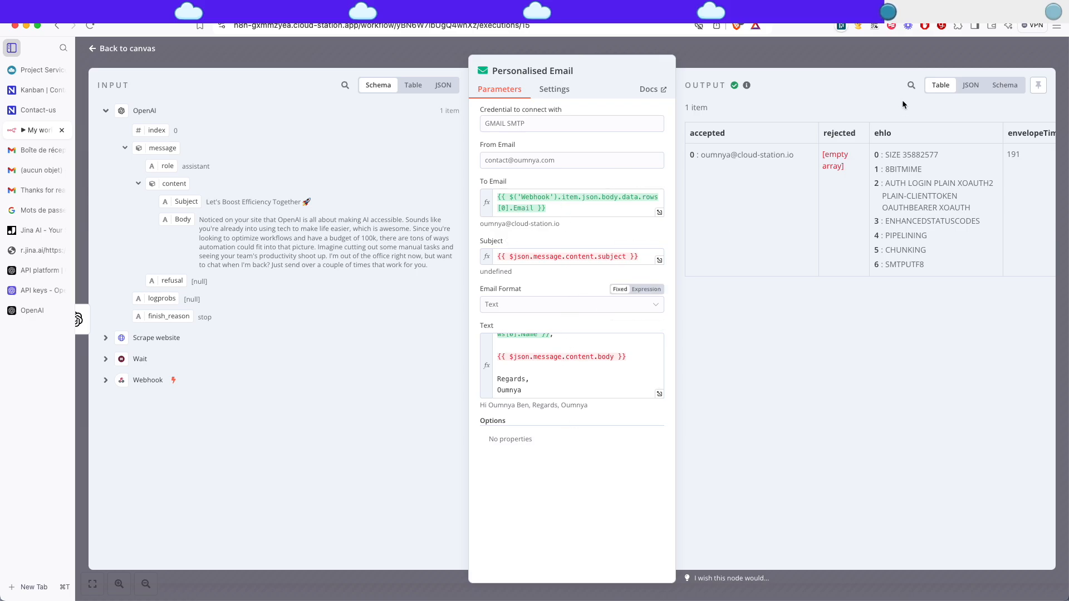
{"action": "key", "text": "Escape"}
{"action": "left_click", "coordinate": [997, 97]}
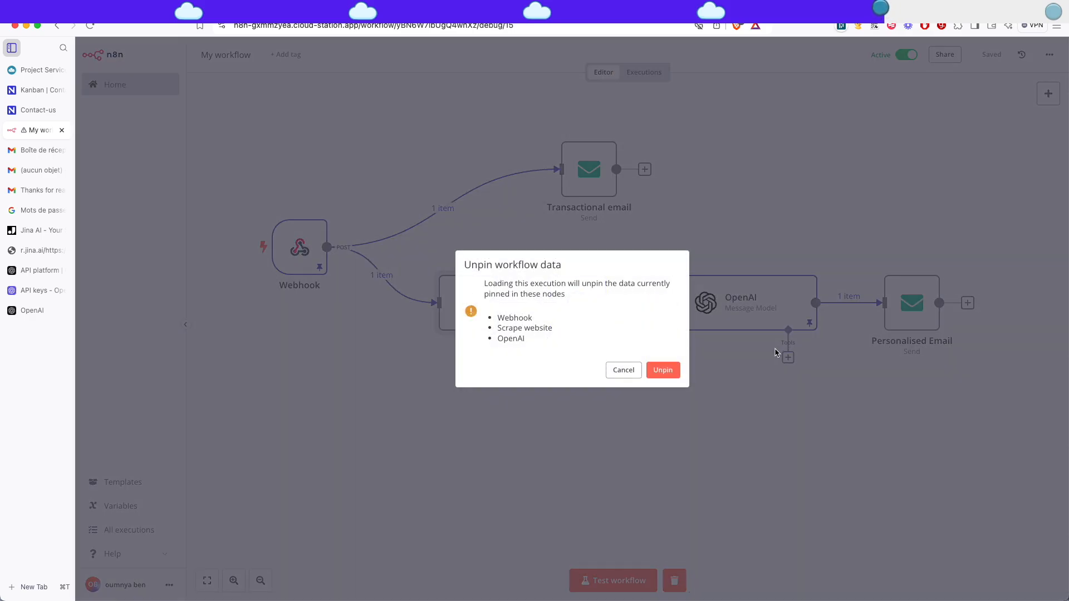
{"action": "left_click", "coordinate": [678, 377]}
- Replace Personalised Email's subject expression with the OpenAI Subject field
{"action": "scroll", "coordinate": [798, 400], "scroll_direction": "right", "scroll_amount": 2}
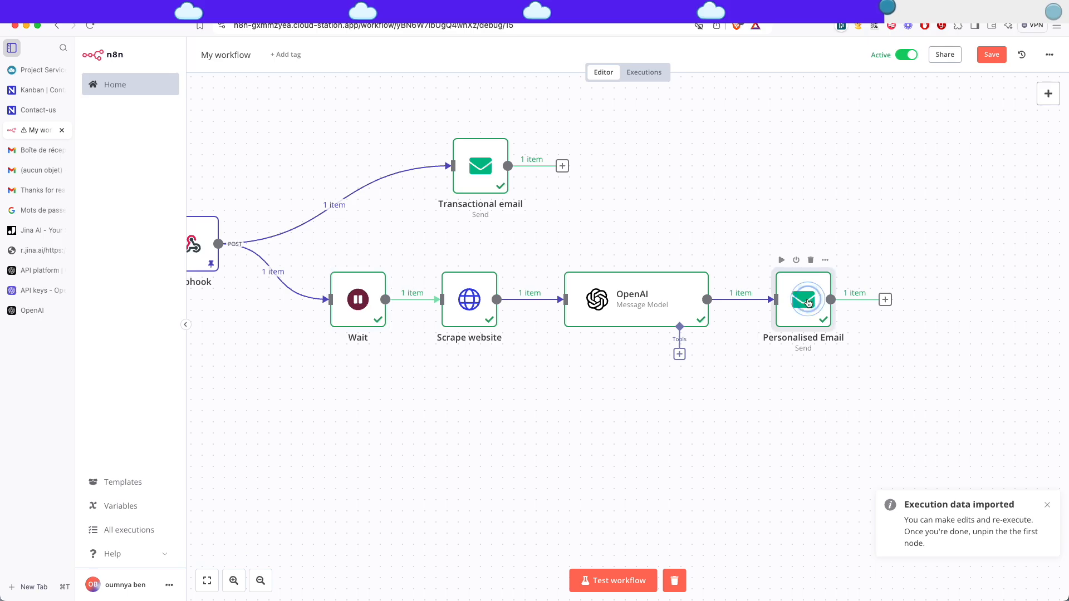
{"action": "double_click", "coordinate": [802, 299]}
{"action": "left_click", "coordinate": [481, 258]}
{"action": "key", "text": "ctrl+a"}
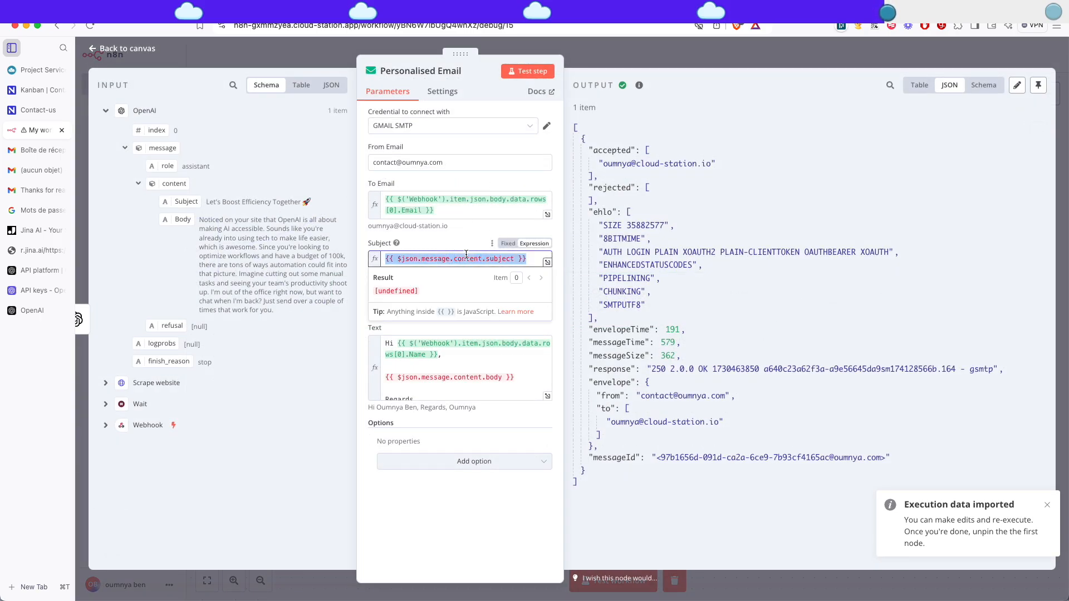
{"action": "key", "text": "BackSpace"}
{"action": "left_click_drag", "start_coordinate": [186, 201], "coordinate": [423, 258]}
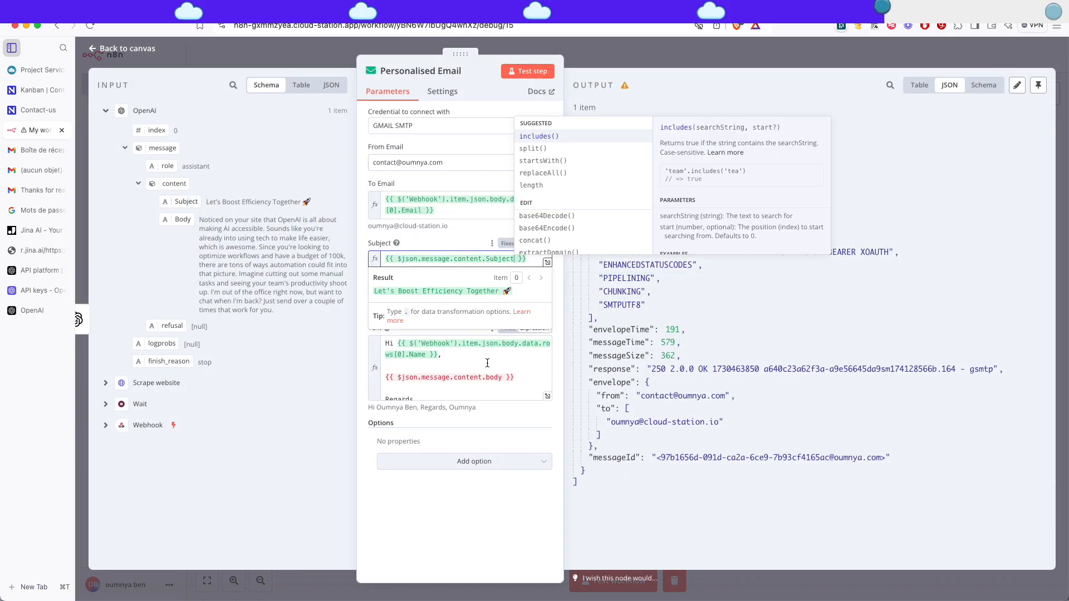
- Swap the email text for the OpenAI Body field after the greeting and test-send it
{"action": "left_click", "coordinate": [506, 372]}
{"action": "triple_click", "coordinate": [458, 375]}
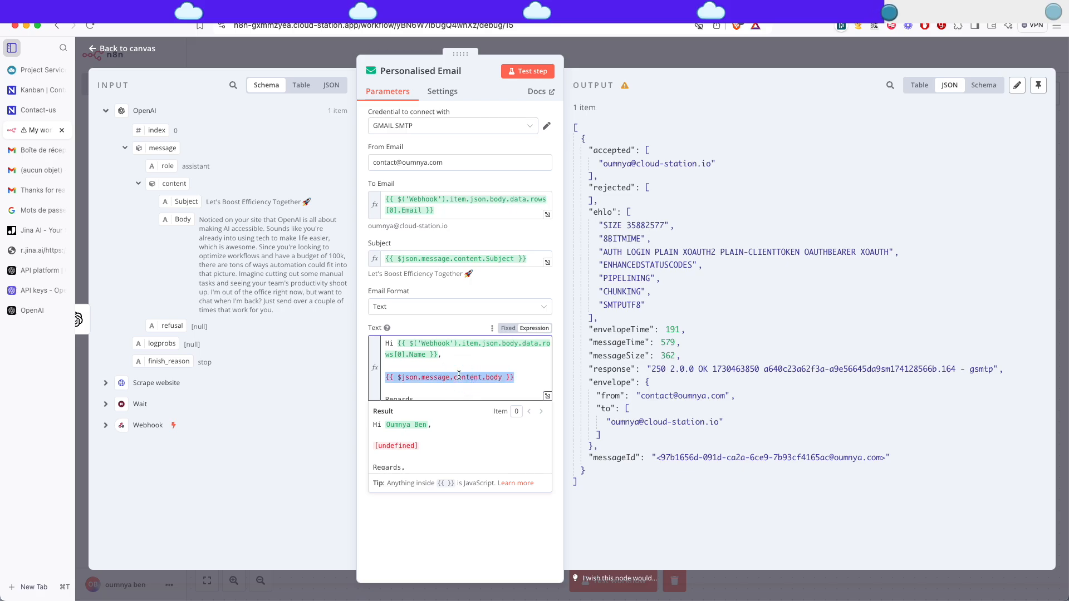
{"action": "key", "text": "BackSpace"}
{"action": "left_click_drag", "start_coordinate": [183, 219], "coordinate": [420, 367]}
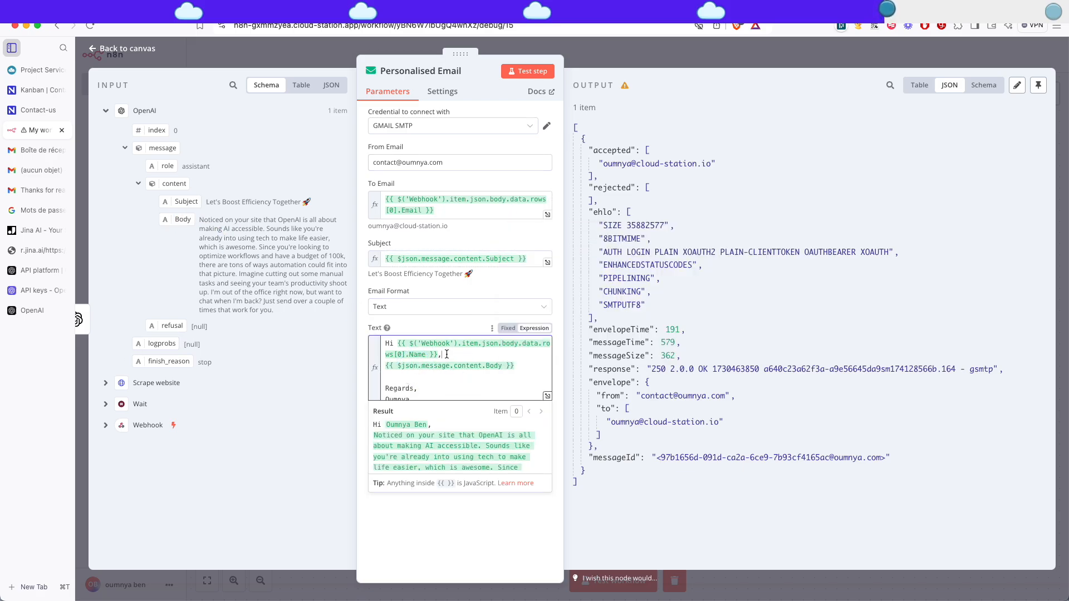
{"action": "key", "text": "Return"}
{"action": "left_click", "coordinate": [529, 70]}
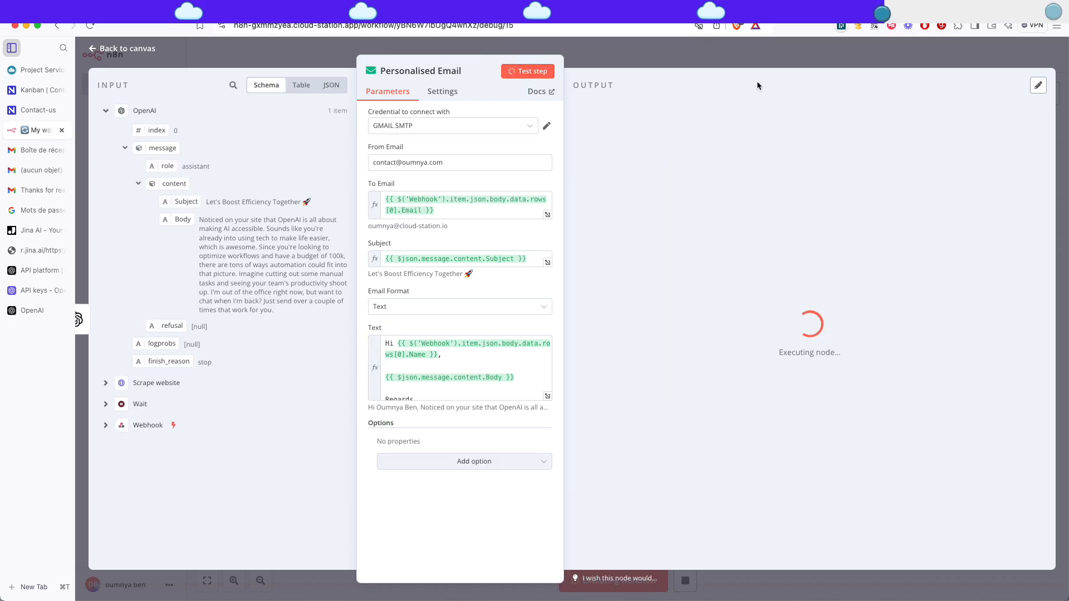
{"action": "left_click", "coordinate": [649, 57]}
{"action": "left_click", "coordinate": [25, 170]}
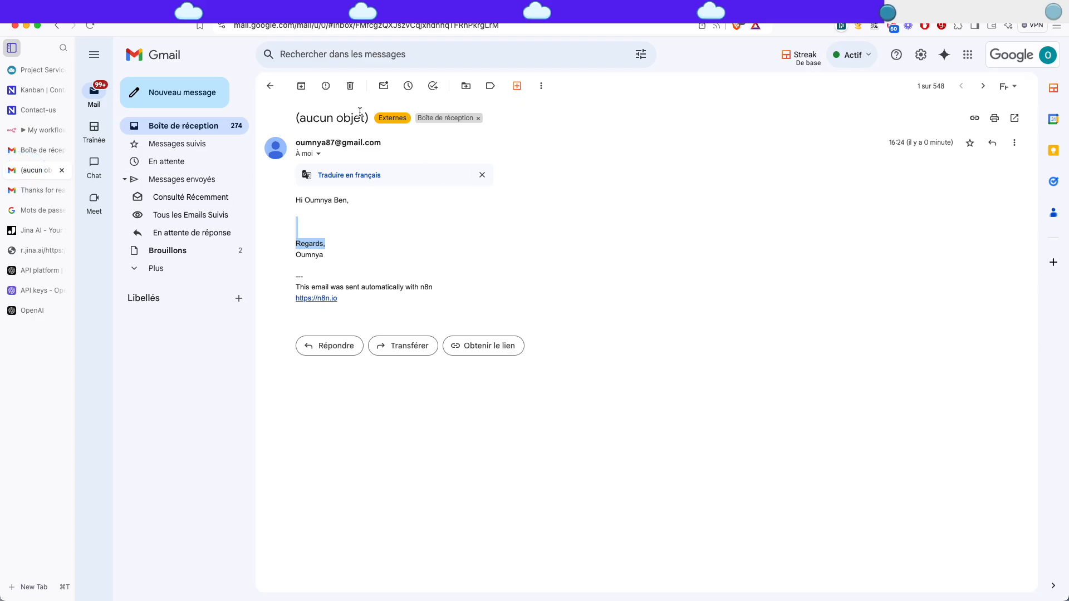
- Read the 'Let's Boost Efficiency Together 🚀' email's AI-written body in Gmail, then return to n8n
{"action": "left_click", "coordinate": [193, 128]}
{"action": "left_click", "coordinate": [417, 107]}
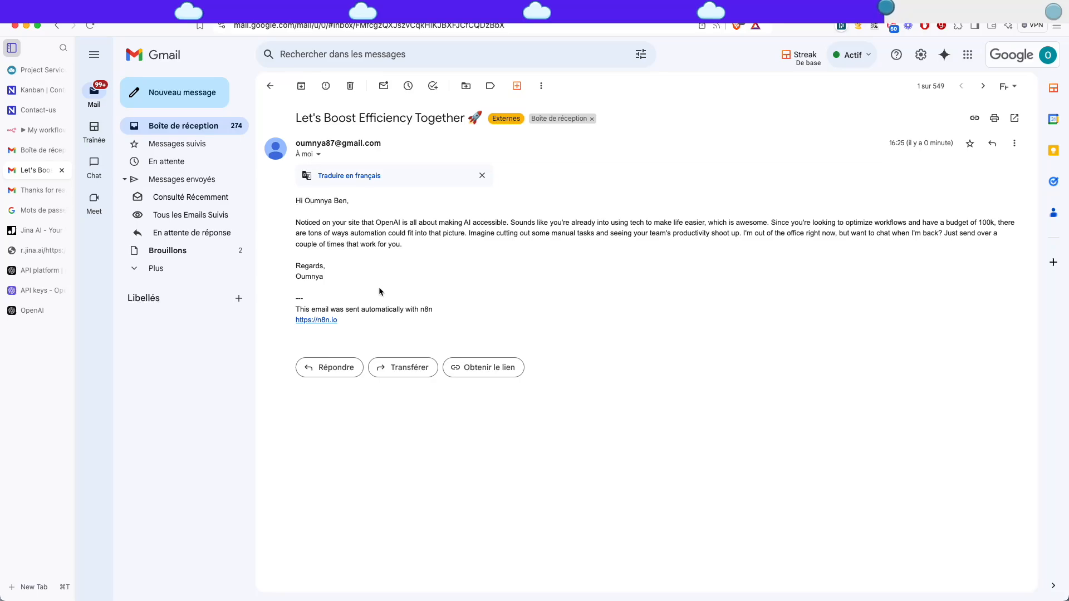
{"action": "left_click", "coordinate": [35, 129]}
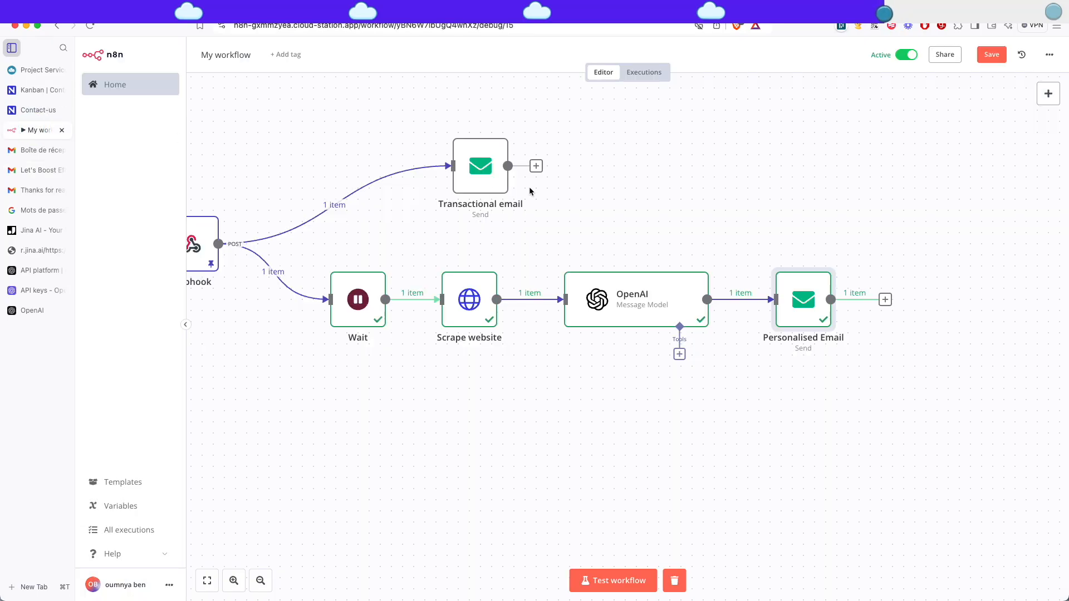
- Scroll across the n8n canvas to review every succeeded node, then return to the contact form
{"action": "scroll", "coordinate": [671, 214], "scroll_direction": "left", "scroll_amount": 2}
{"action": "scroll", "coordinate": [671, 213], "scroll_direction": "down", "scroll_amount": 3}
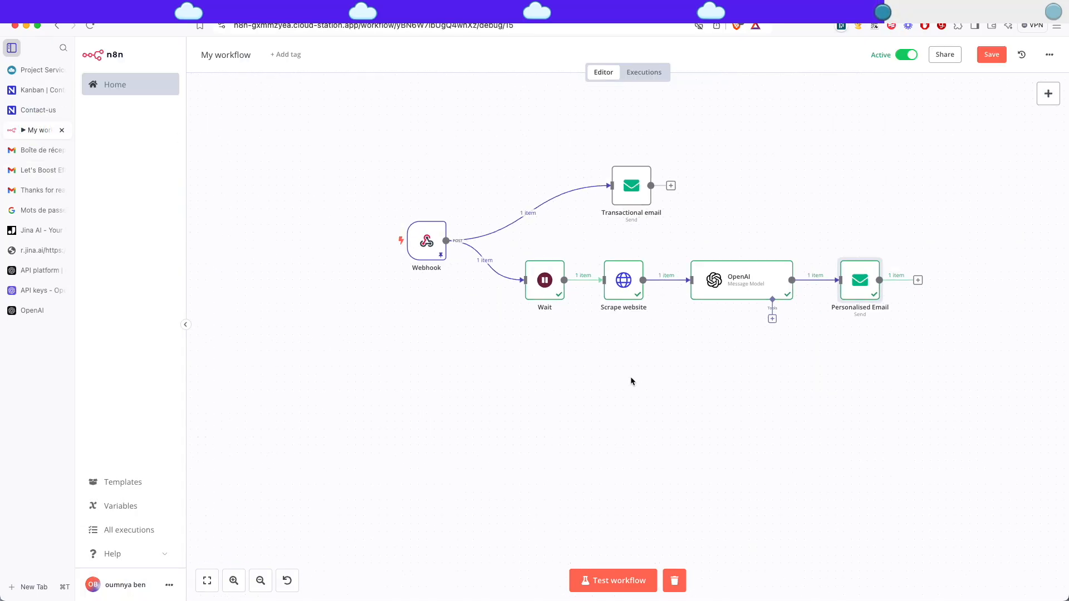
{"action": "scroll", "coordinate": [630, 376], "scroll_direction": "right", "scroll_amount": 3}
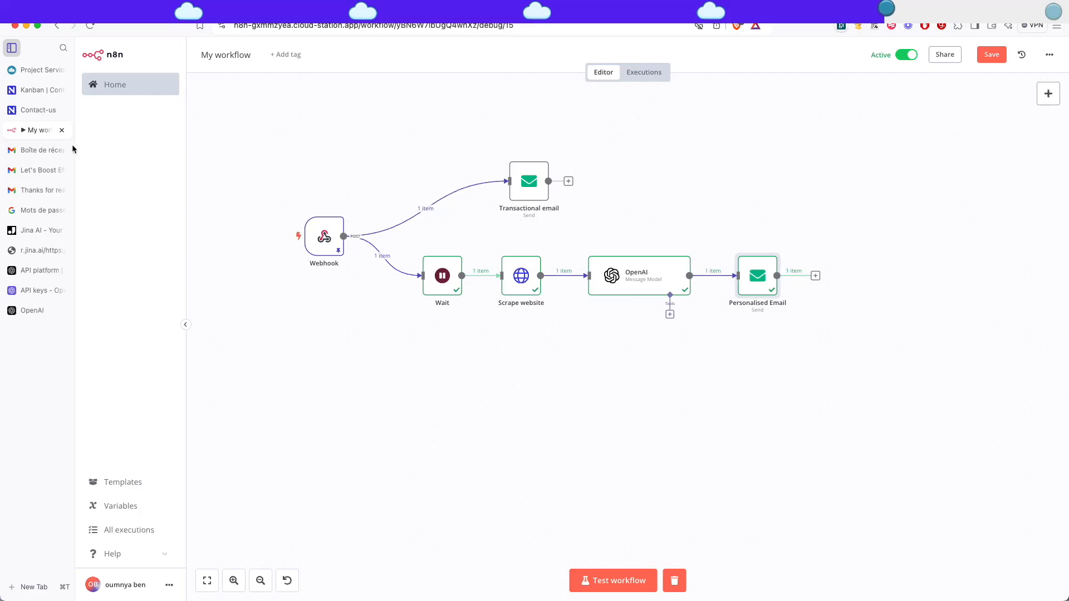
{"action": "left_click", "coordinate": [32, 109]}
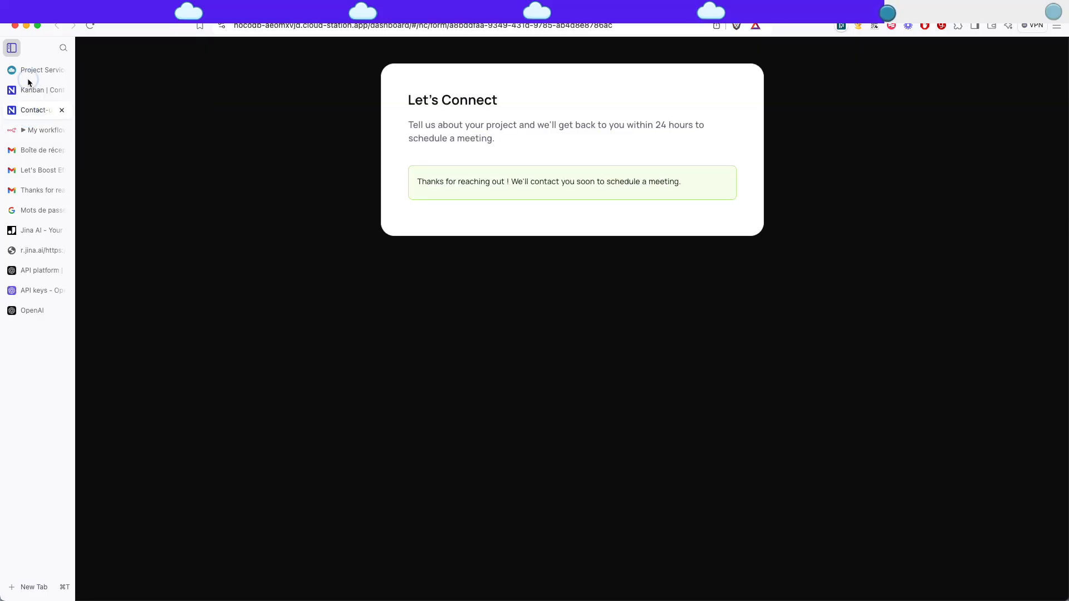
- Open the Contact Kanban board, scroll through the New stack, and open the account menu
{"action": "left_click", "coordinate": [32, 90]}
{"action": "scroll", "coordinate": [464, 334], "scroll_direction": "down", "scroll_amount": 2}
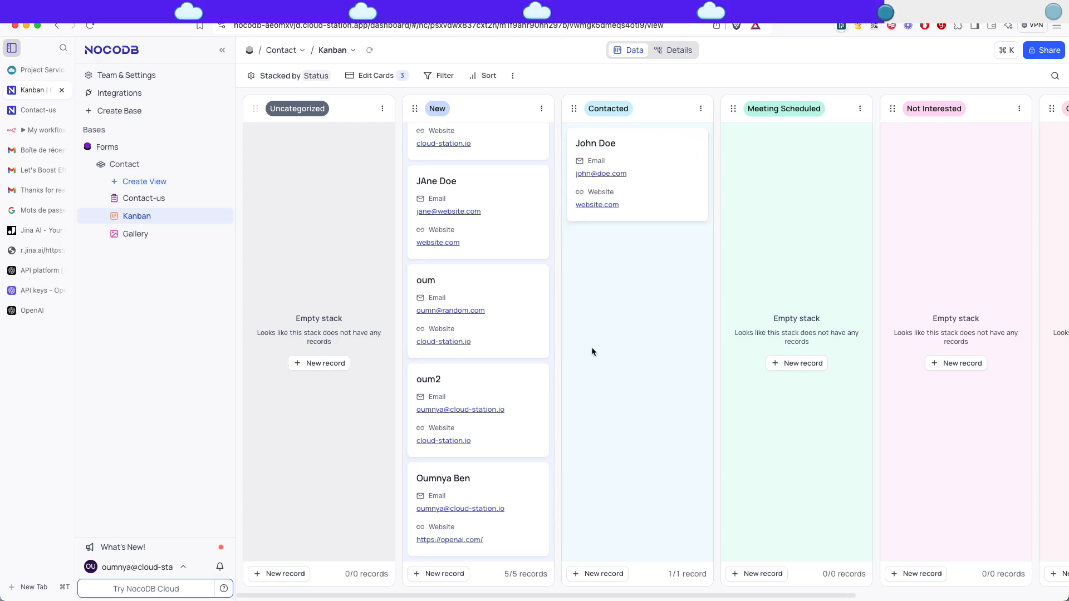
{"action": "scroll", "coordinate": [457, 166], "scroll_direction": "up", "scroll_amount": 2}
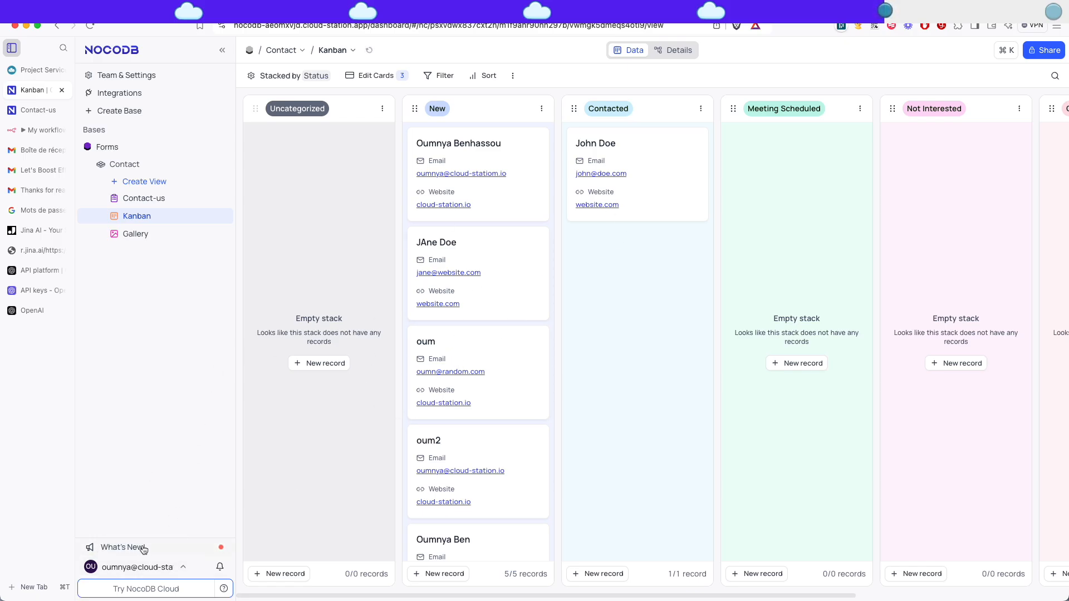
{"action": "left_click", "coordinate": [136, 567]}
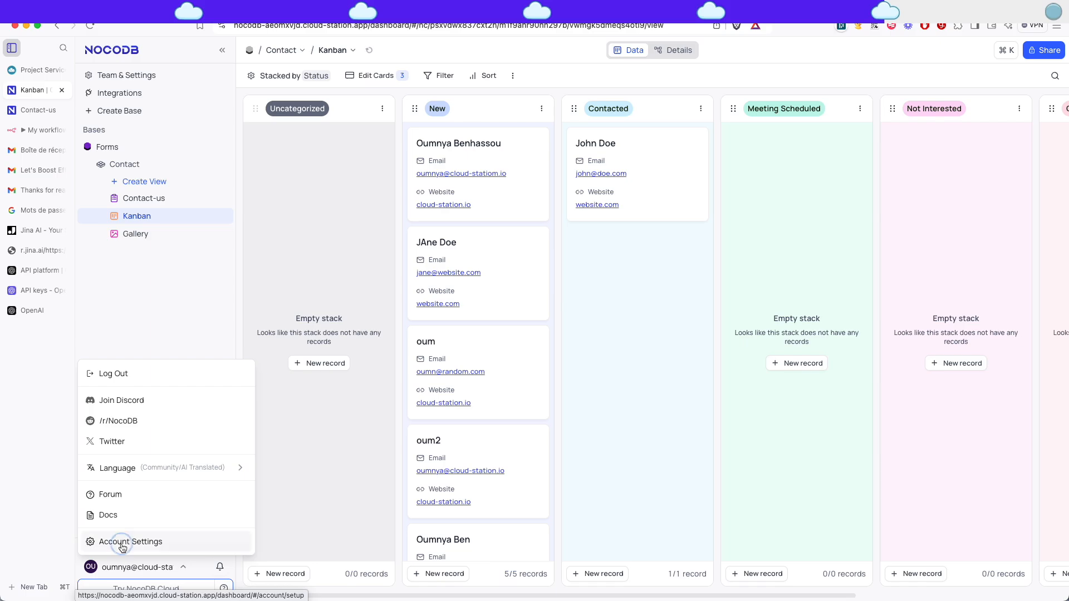
- Create an API token named 'n8n' under Account Settings > Tokens and copy its value
{"action": "left_click", "coordinate": [123, 545]}
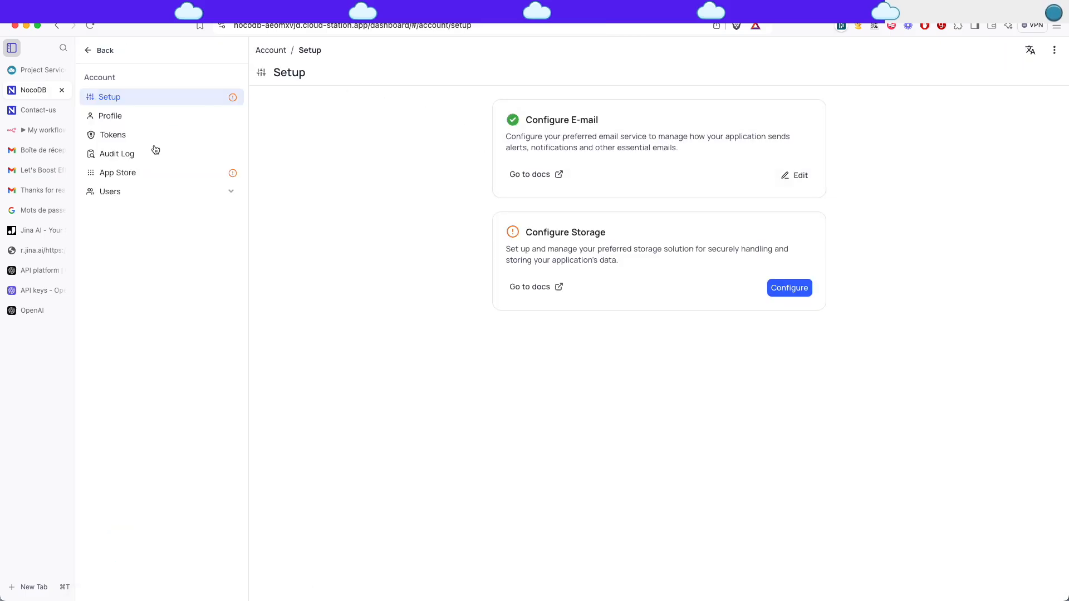
{"action": "left_click", "coordinate": [92, 136]}
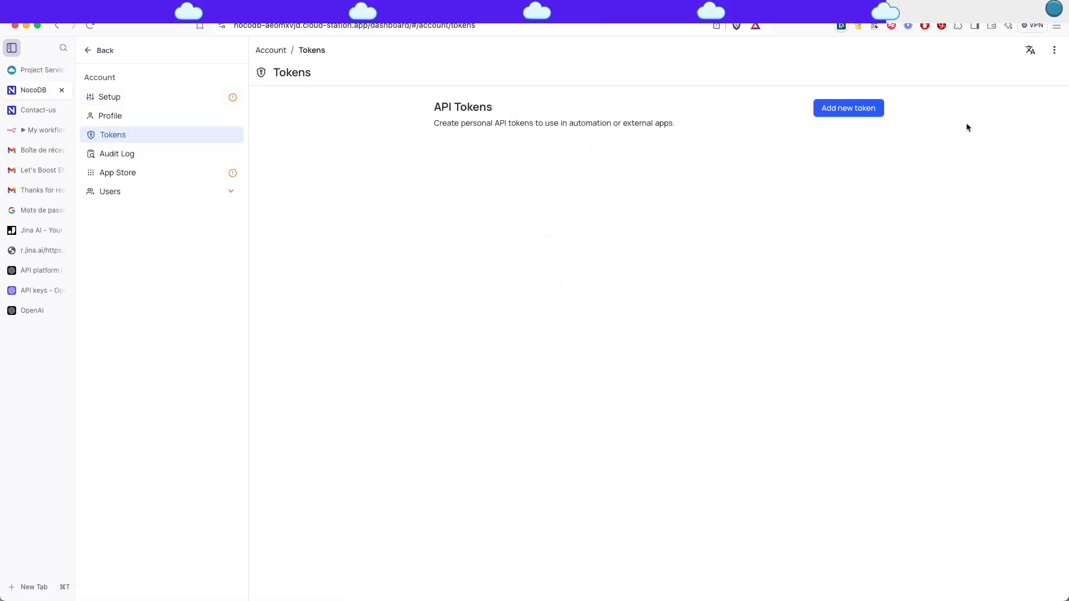
{"action": "left_click", "coordinate": [841, 108]}
{"action": "double_click", "coordinate": [486, 179]}
{"action": "type", "text": "n8n"}
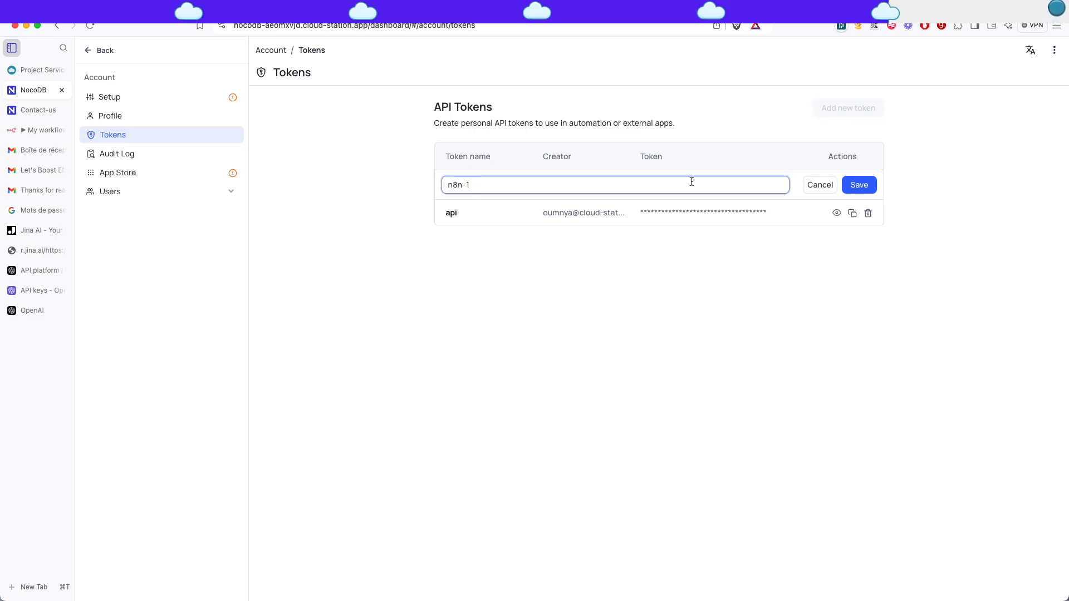
{"action": "left_click", "coordinate": [848, 185]}
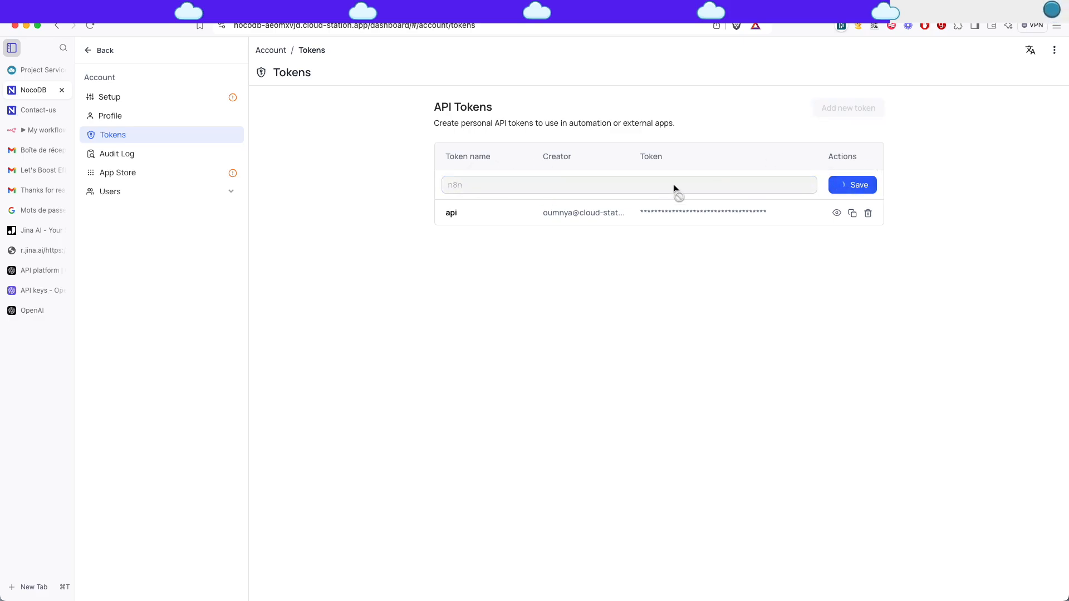
{"action": "left_click", "coordinate": [849, 183]}
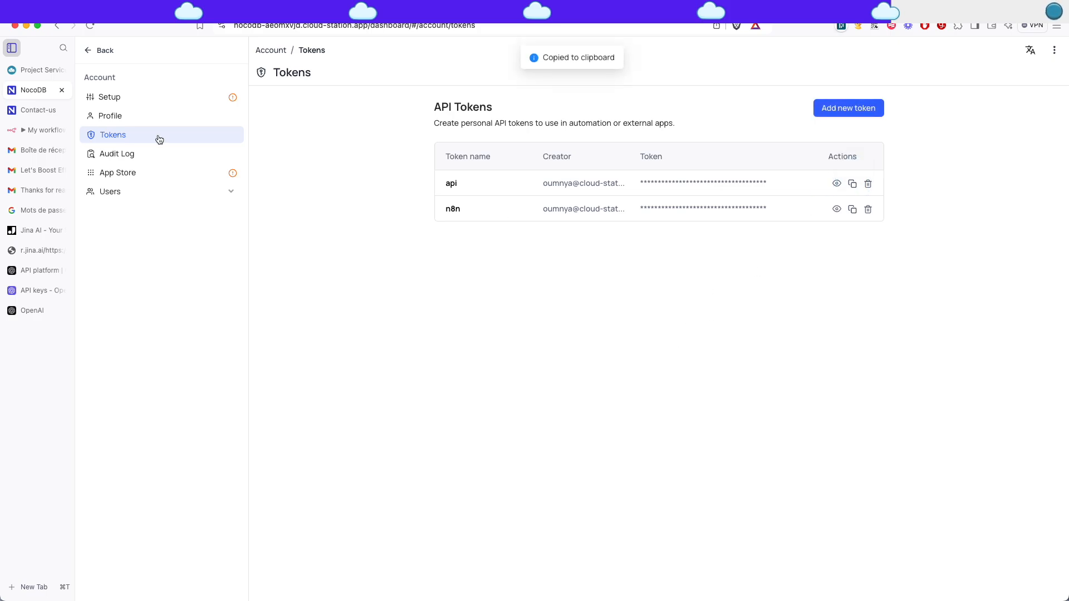
- Add a NocoDB 'Update a row' step after the Personalised Email node
{"action": "left_click", "coordinate": [34, 134]}
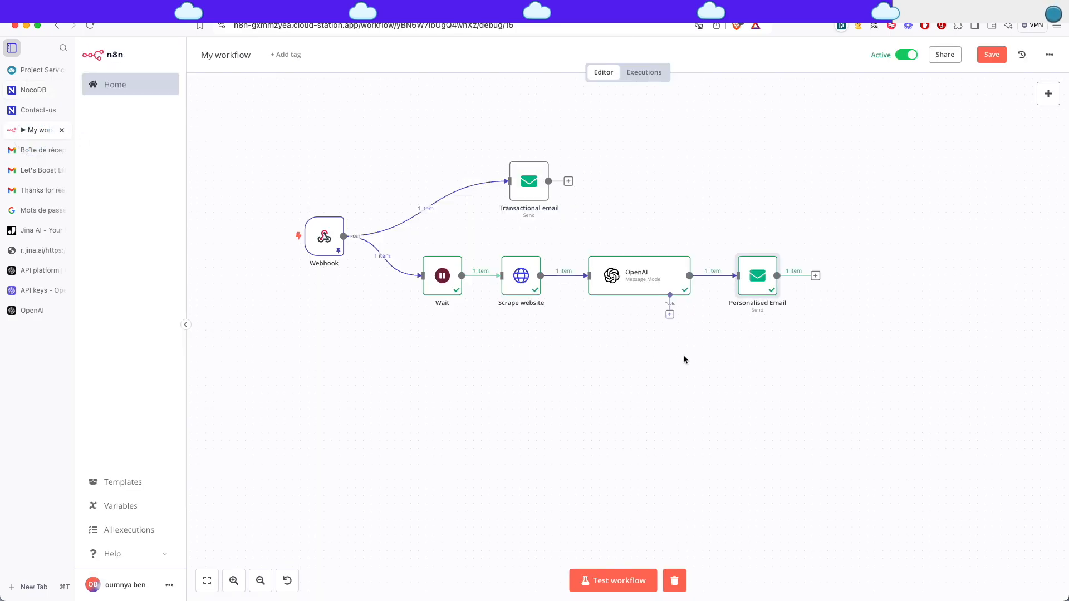
{"action": "scroll", "coordinate": [800, 358], "scroll_direction": "right", "scroll_amount": 5}
{"action": "left_click", "coordinate": [651, 273]}
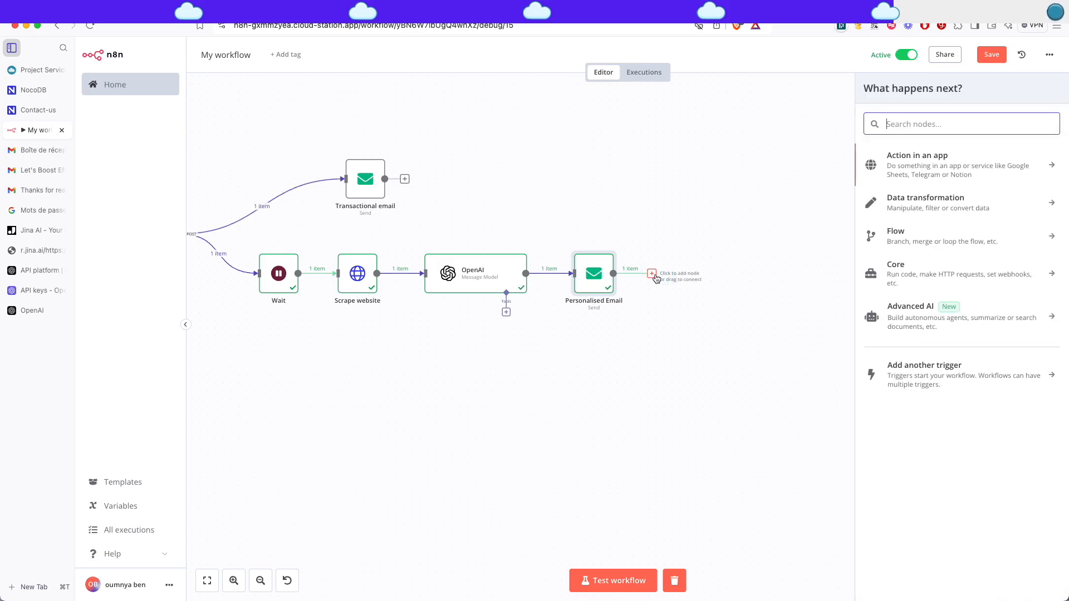
{"action": "type", "text": "noco"}
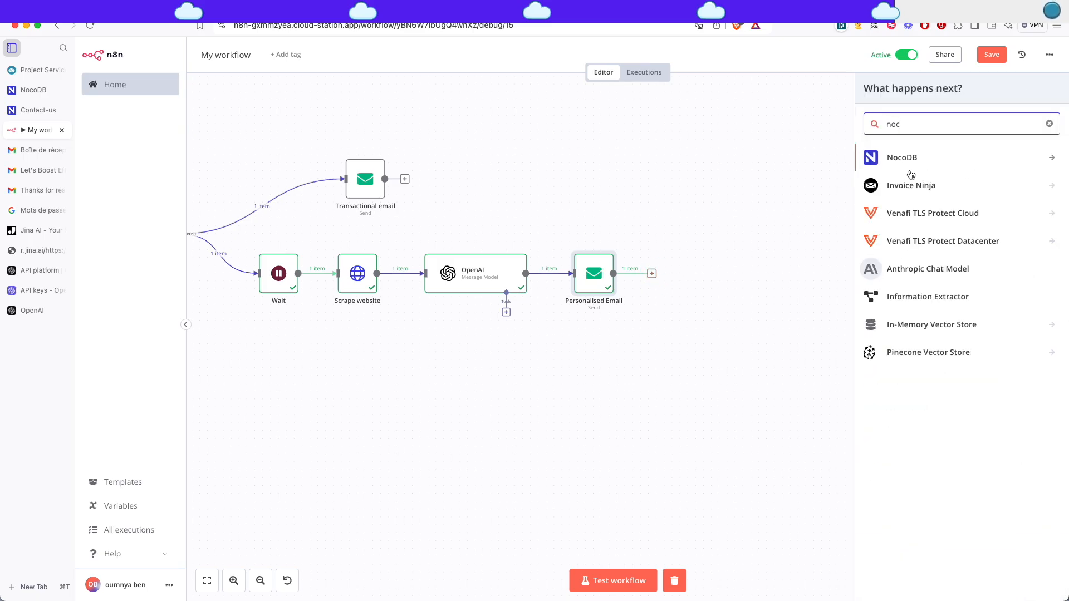
{"action": "left_click", "coordinate": [906, 158]}
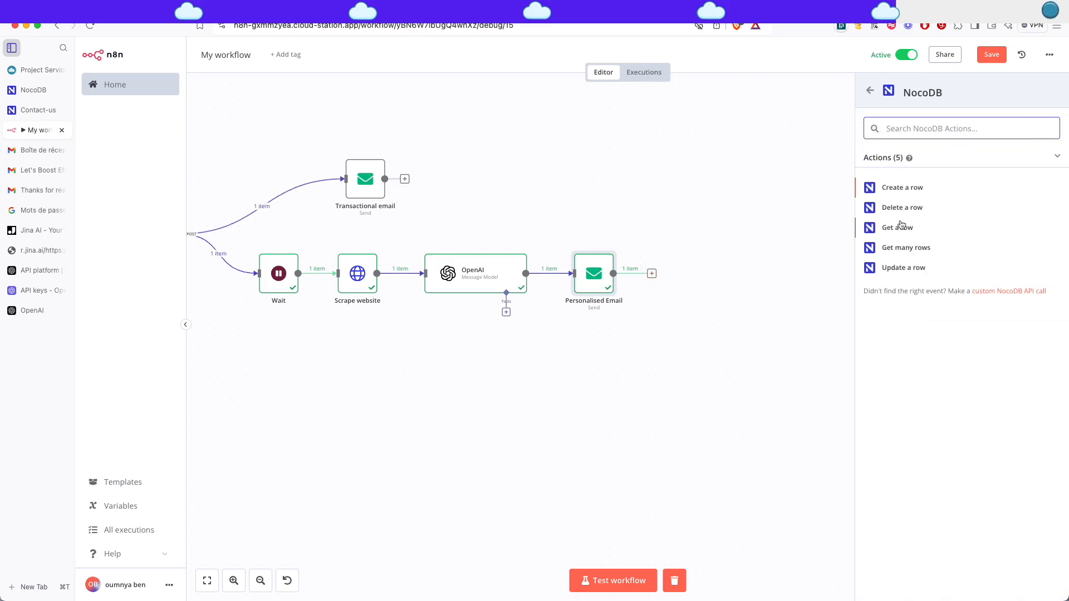
{"action": "left_click", "coordinate": [902, 267]}
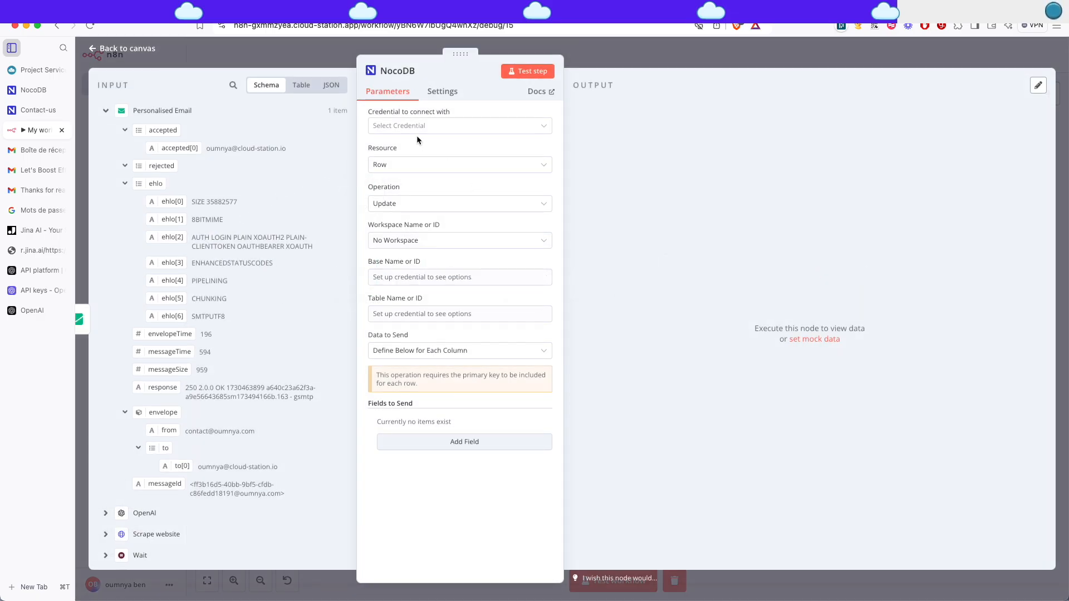
- Create a NocoDB credential from the pasted API token and the NocoDB host URL
{"action": "left_click", "coordinate": [432, 125]}
{"action": "left_click", "coordinate": [439, 151]}
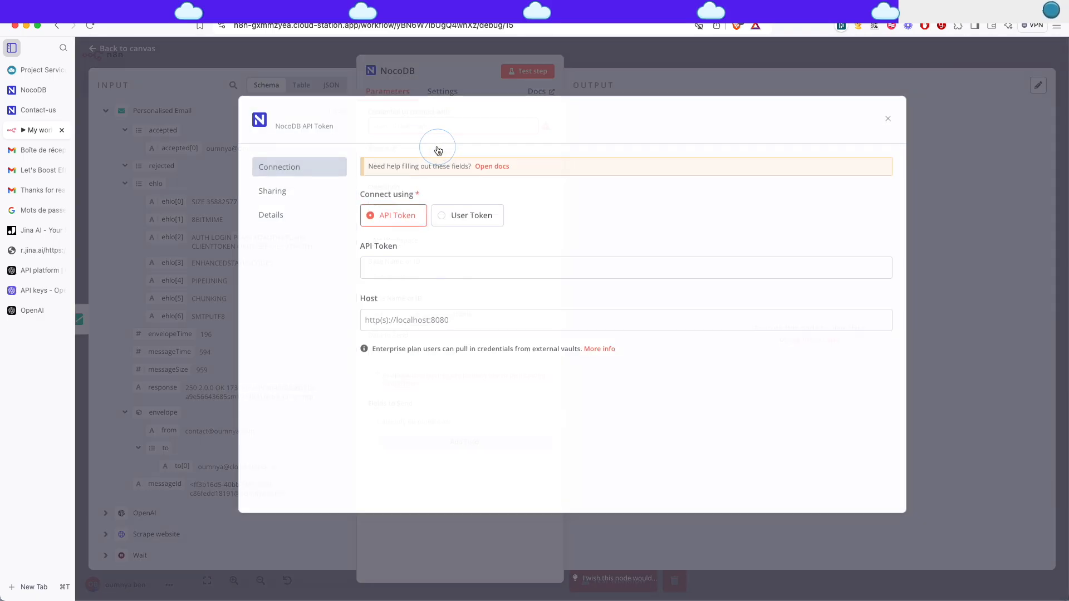
{"action": "left_click", "coordinate": [396, 268]}
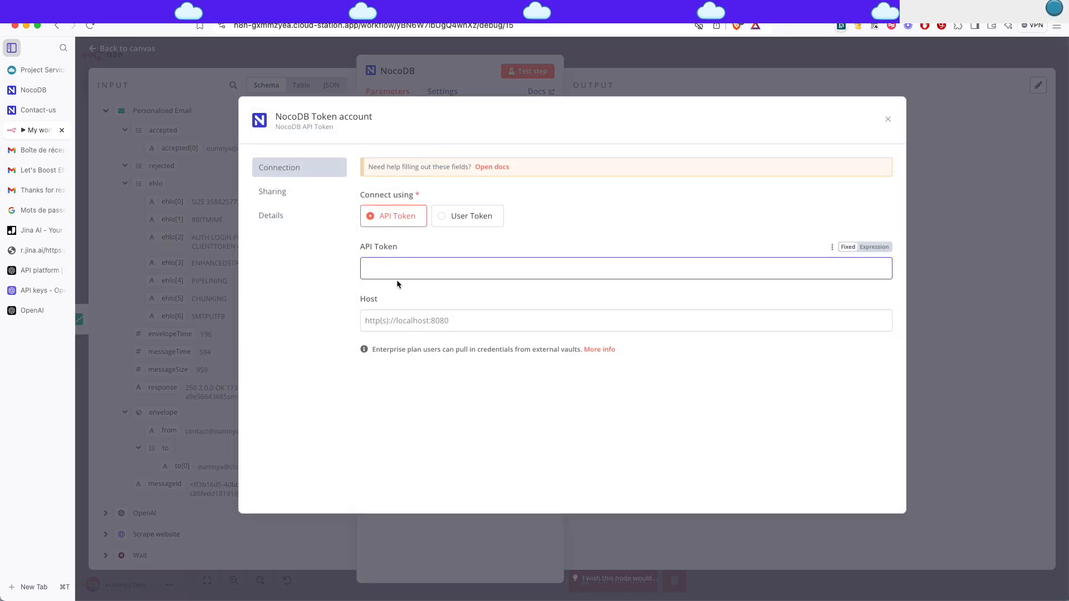
{"action": "key", "text": "super+v"}
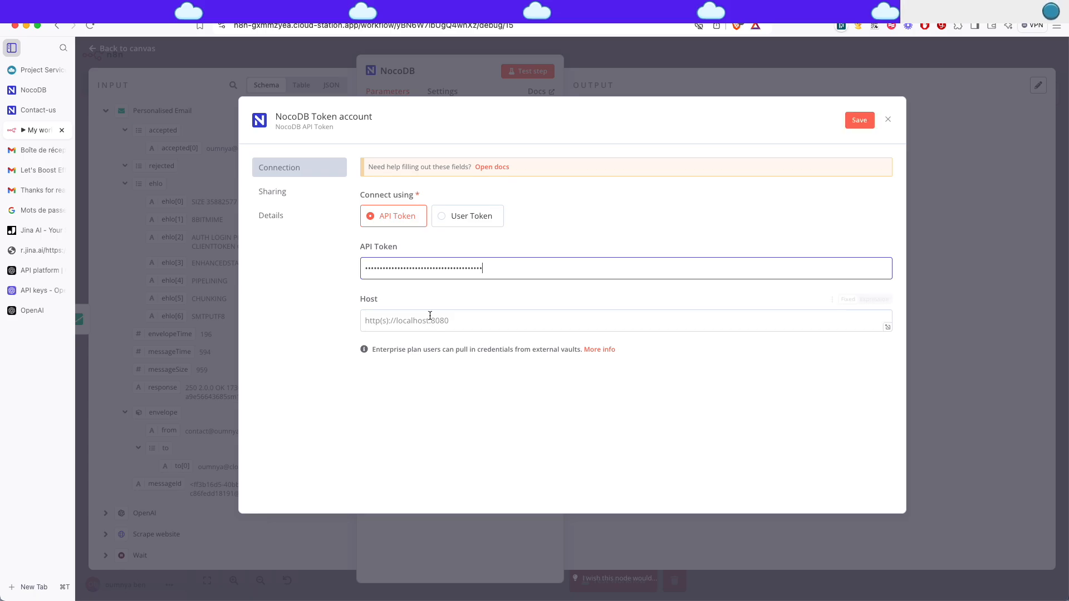
{"action": "left_click", "coordinate": [30, 92]}
{"action": "left_click", "coordinate": [368, 27]}
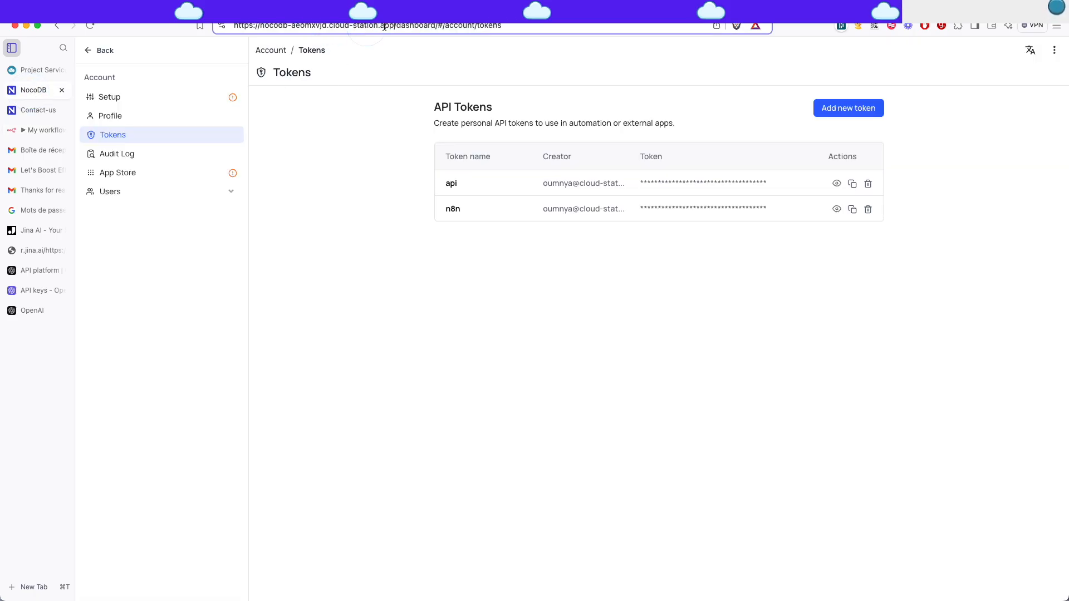
{"action": "left_click_drag", "start_coordinate": [394, 26], "coordinate": [225, 26]}
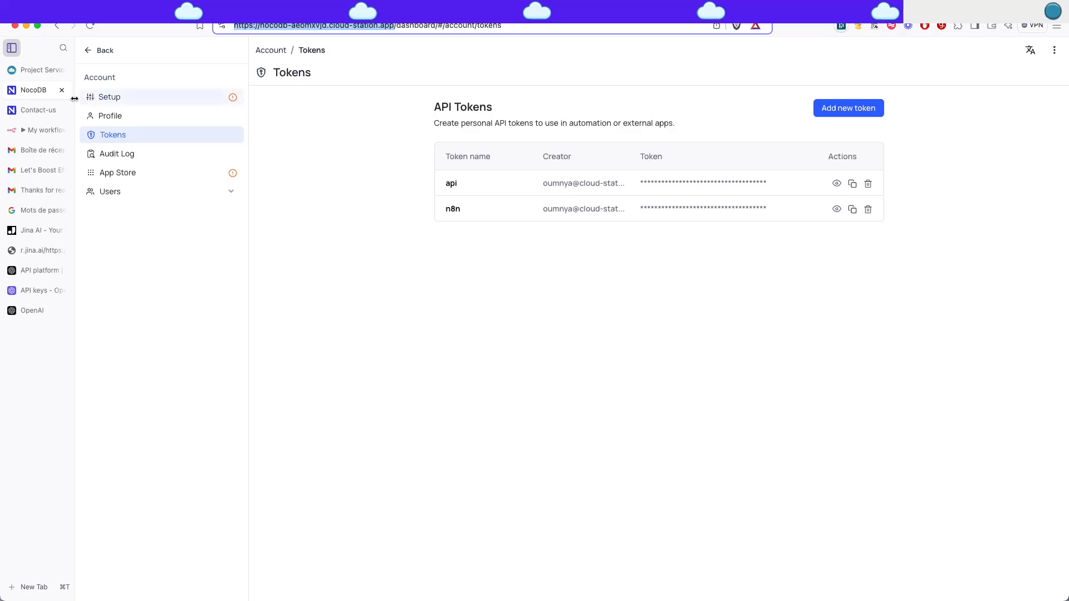
{"action": "left_click", "coordinate": [39, 130]}
{"action": "left_click", "coordinate": [397, 321]}
{"action": "key", "text": "super+v"}
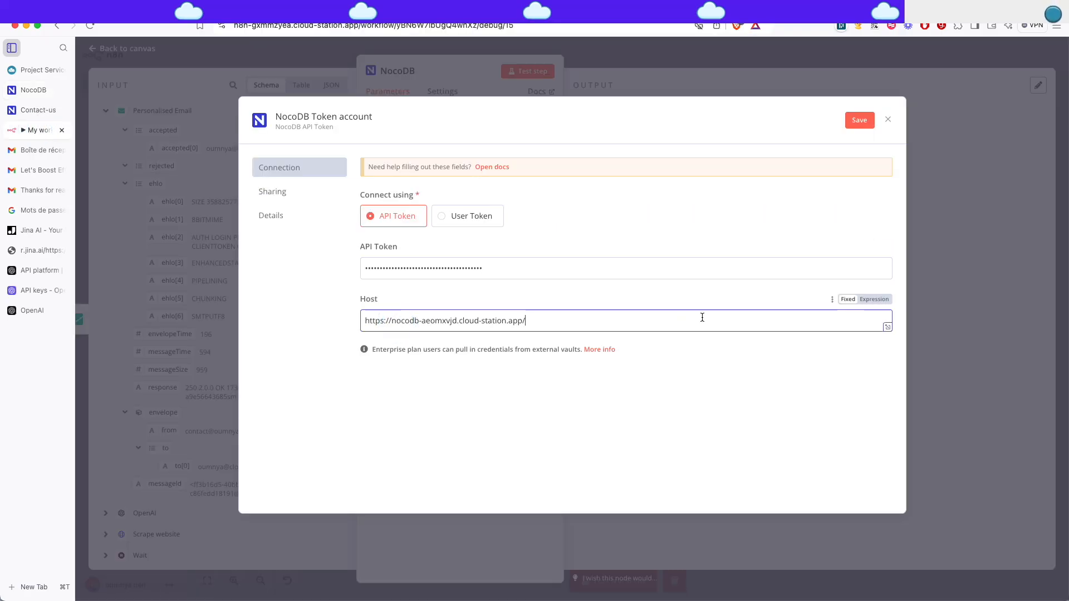
{"action": "left_click", "coordinate": [859, 120]}
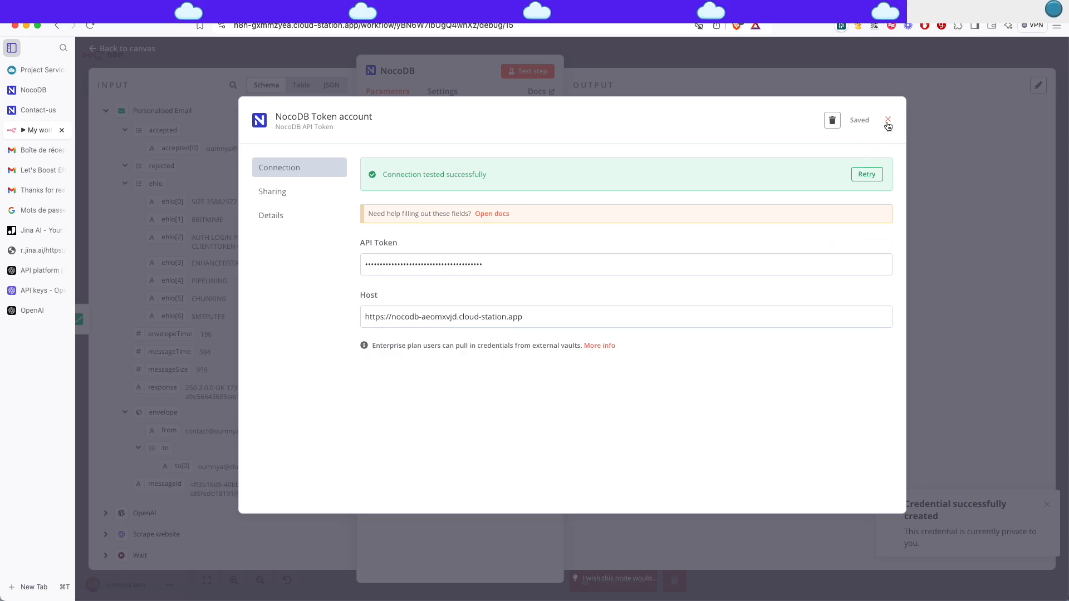
{"action": "left_click", "coordinate": [887, 120]}
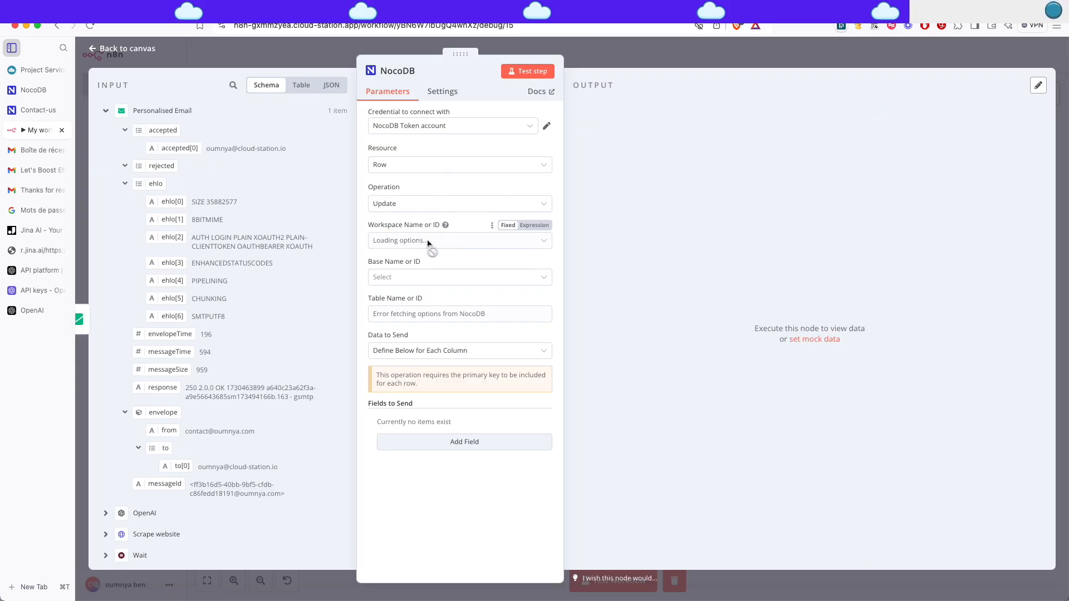
- Target the Contact table in the Forms base and add an empty field to update
{"action": "left_click", "coordinate": [411, 277]}
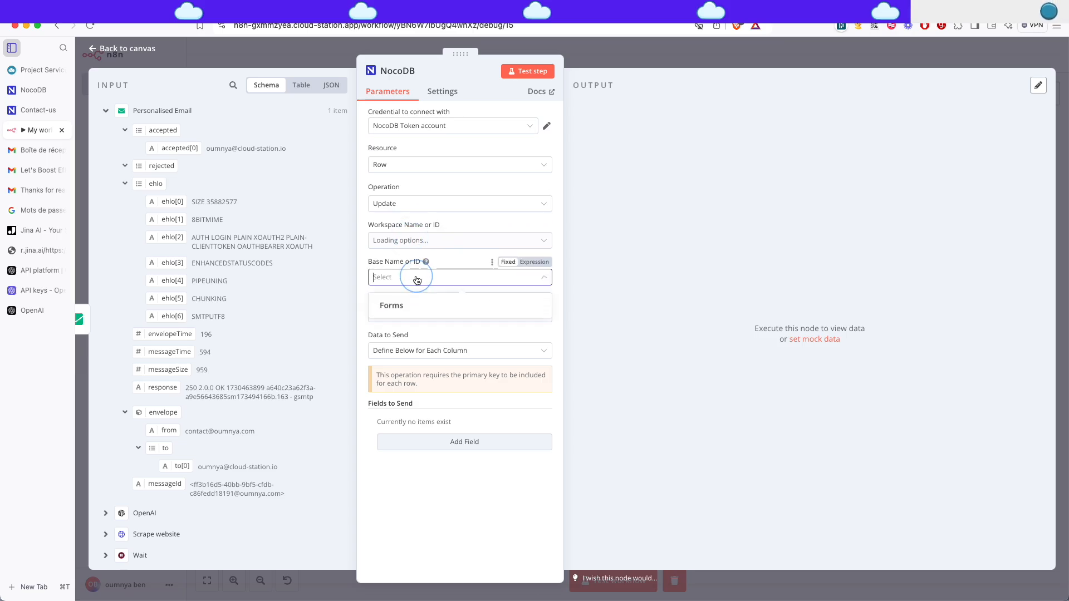
{"action": "left_click", "coordinate": [398, 306]}
{"action": "left_click", "coordinate": [412, 314]}
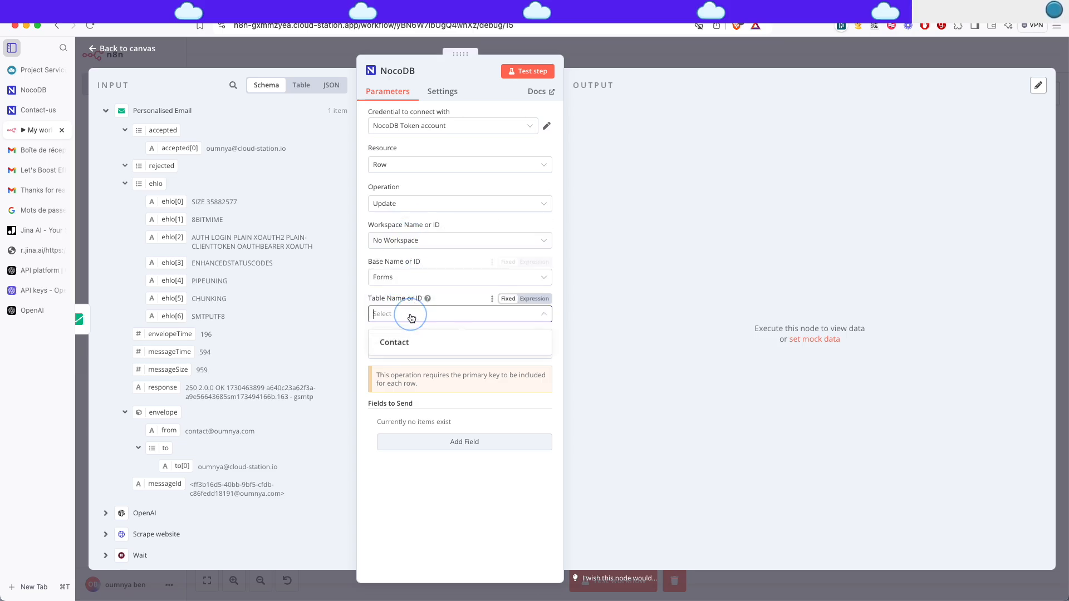
{"action": "left_click", "coordinate": [394, 343]}
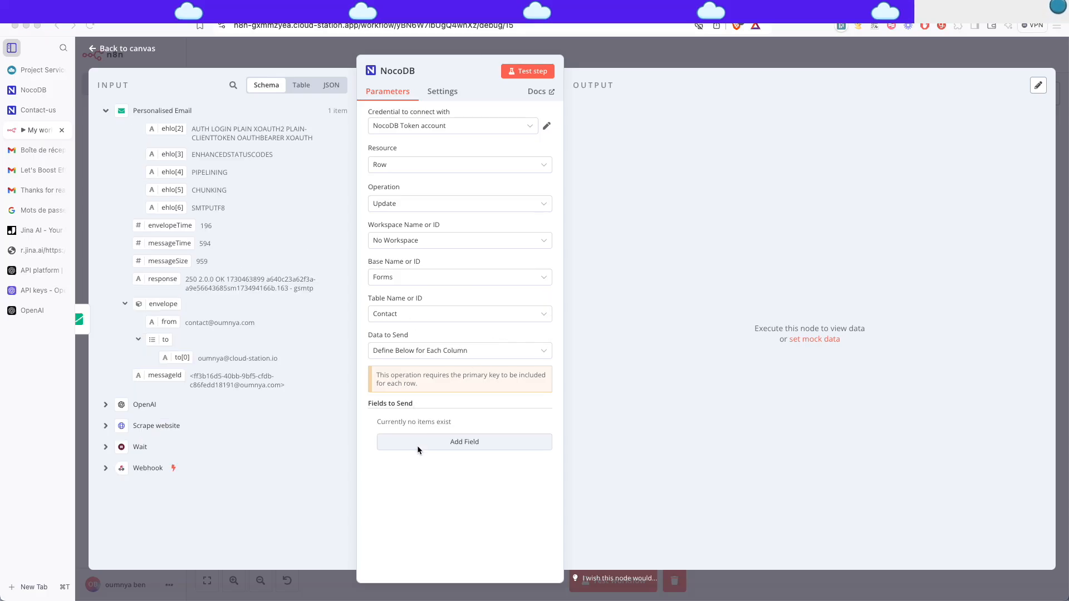
{"action": "left_click", "coordinate": [457, 443]}
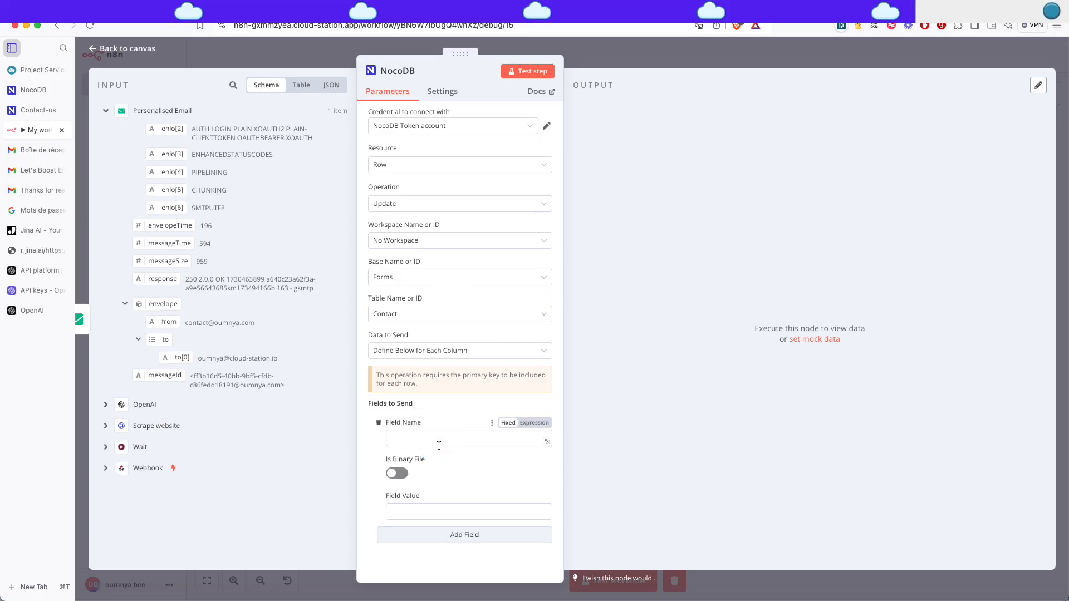
- Check the Contact table's columns in NocoDB before returning to the n8n step
{"action": "left_click", "coordinate": [34, 90]}
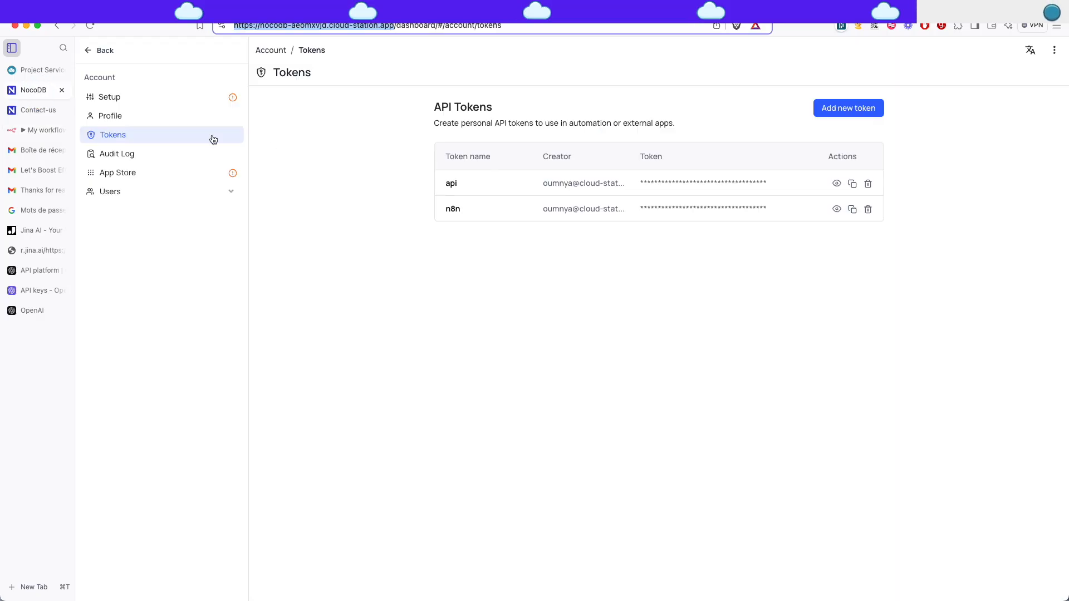
{"action": "left_click", "coordinate": [90, 55]}
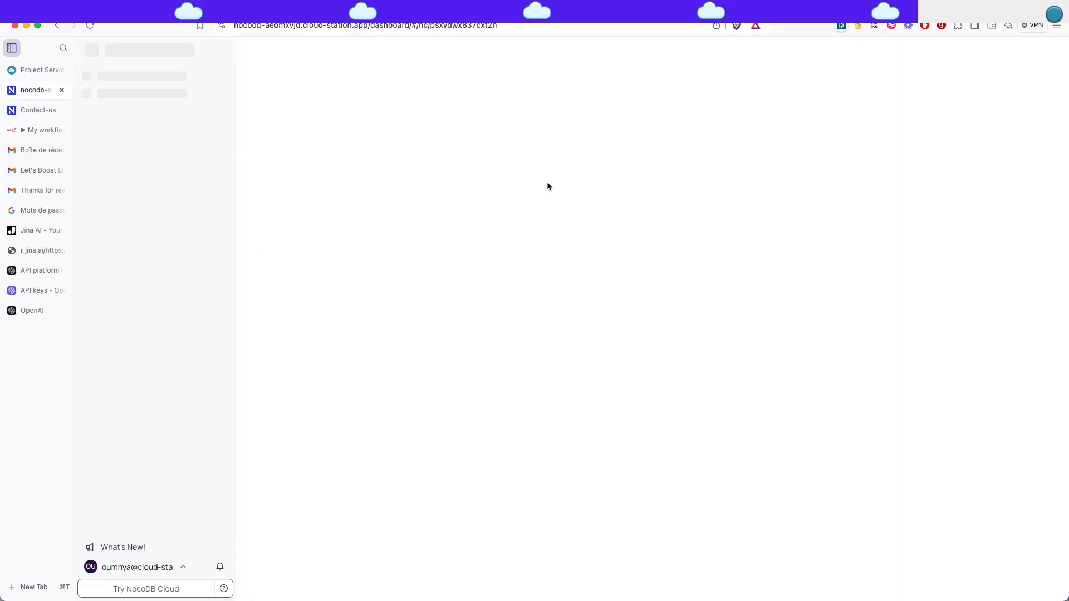
{"action": "left_click", "coordinate": [318, 238]}
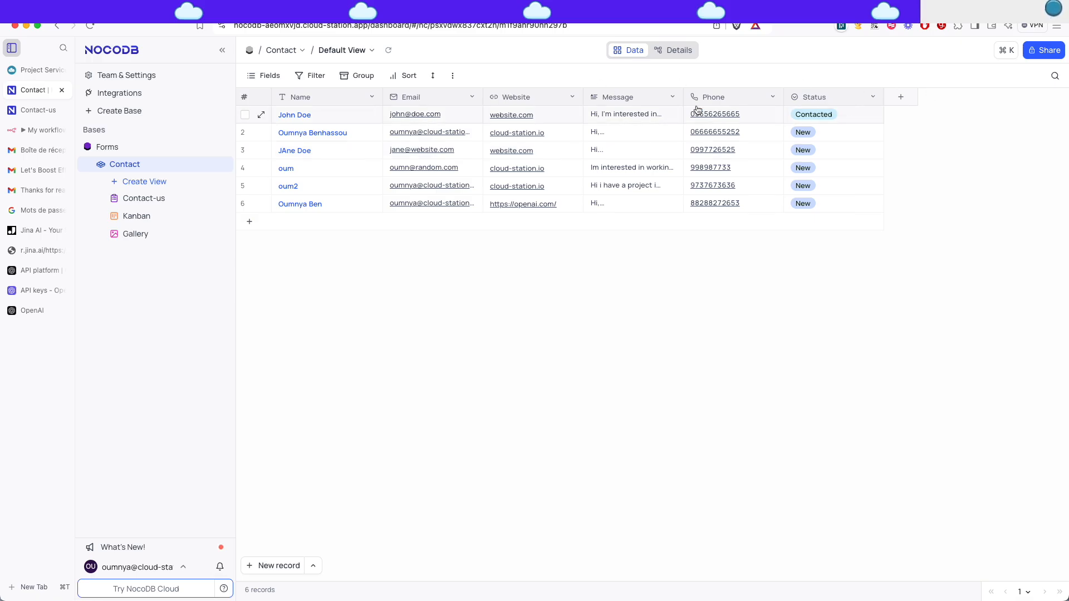
{"action": "left_click", "coordinate": [39, 130]}
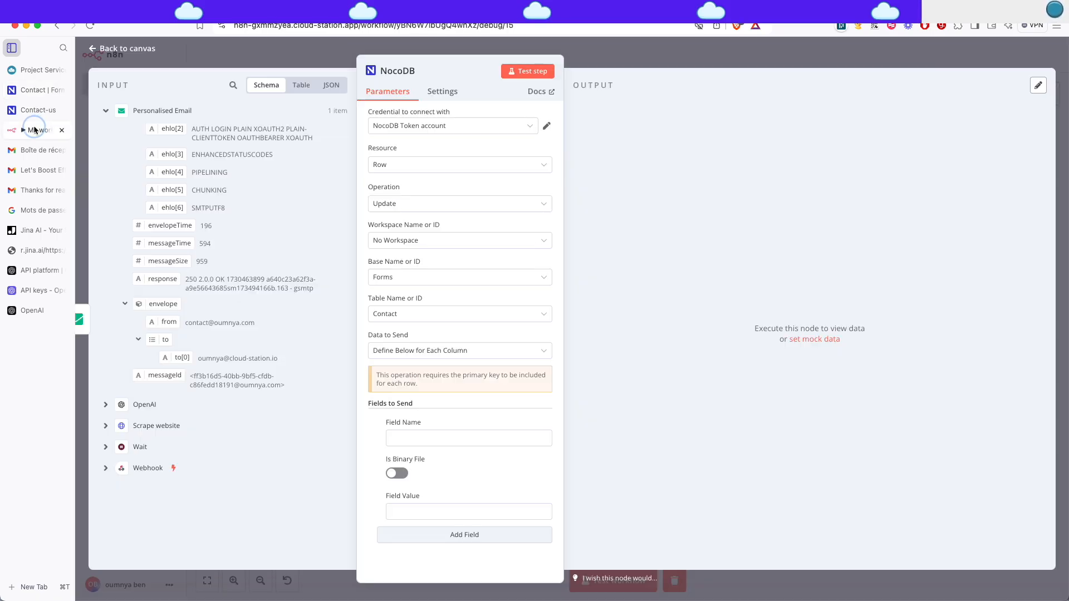
- Enter CONTACTED as the value for the status field
{"action": "left_click", "coordinate": [418, 436]}
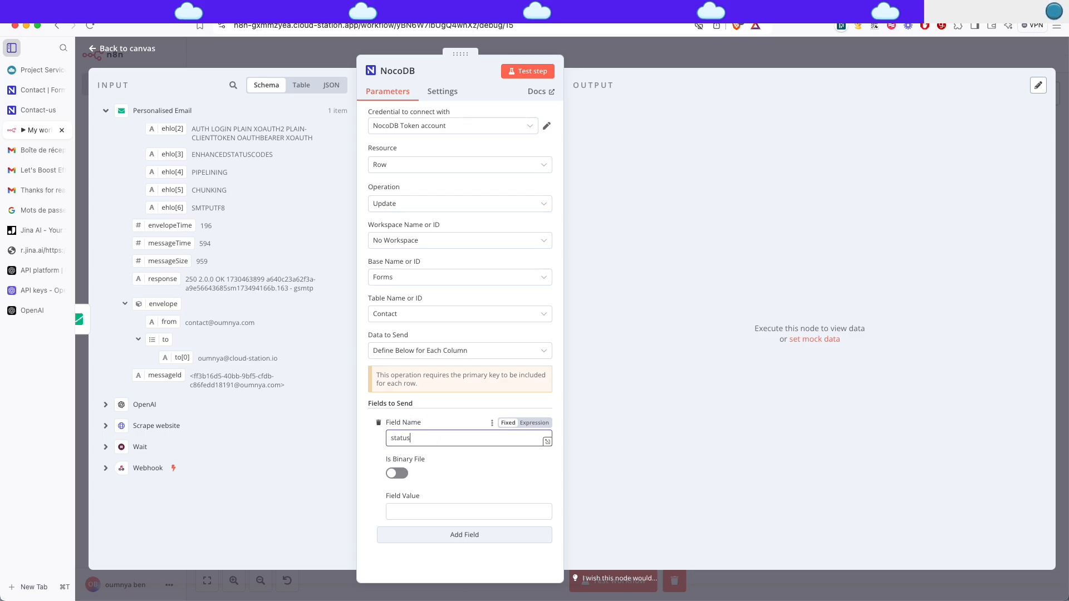
{"action": "left_click", "coordinate": [399, 505]}
{"action": "type", "text": "CONTACTED"}
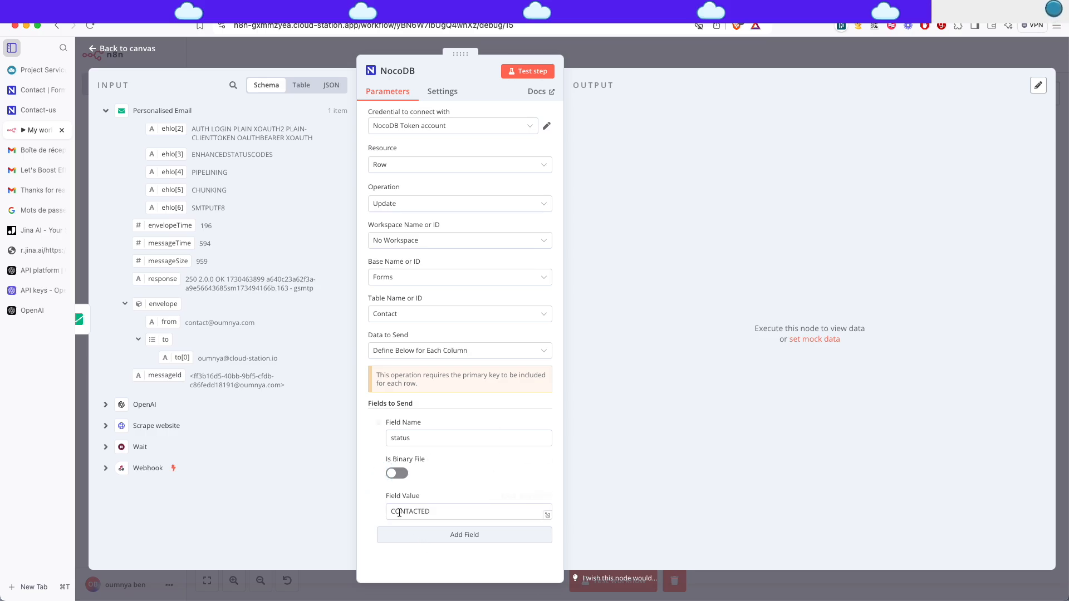
- Add a second field named id, map it to the Webhook rows[0].Id, and test the step
{"action": "left_click", "coordinate": [418, 535]}
{"action": "scroll", "coordinate": [467, 359], "scroll_direction": "down", "scroll_amount": 3}
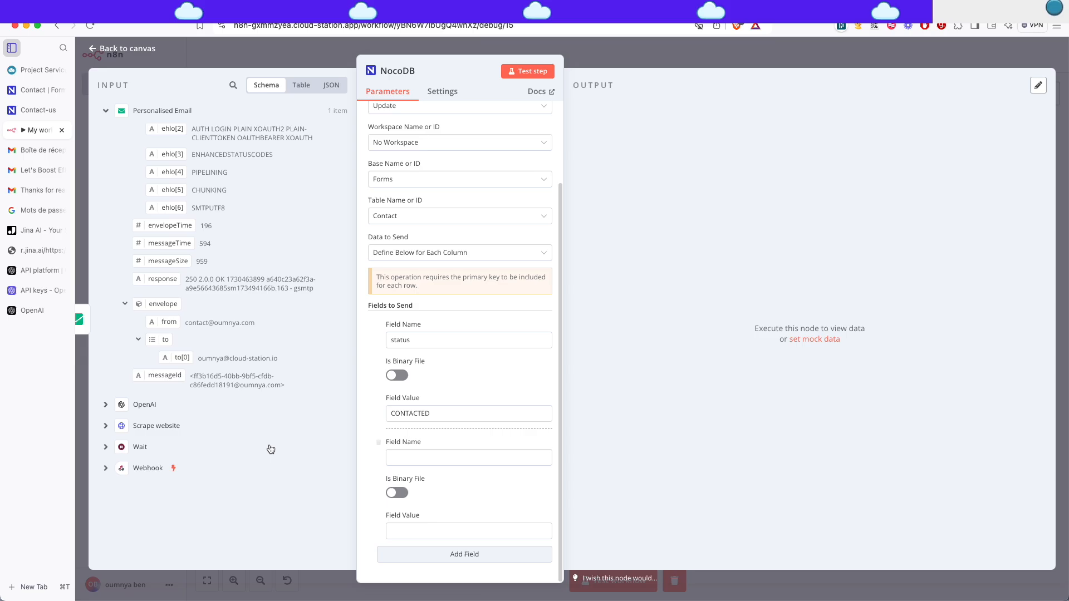
{"action": "left_click", "coordinate": [104, 468]}
{"action": "scroll", "coordinate": [227, 463], "scroll_direction": "down", "scroll_amount": 10}
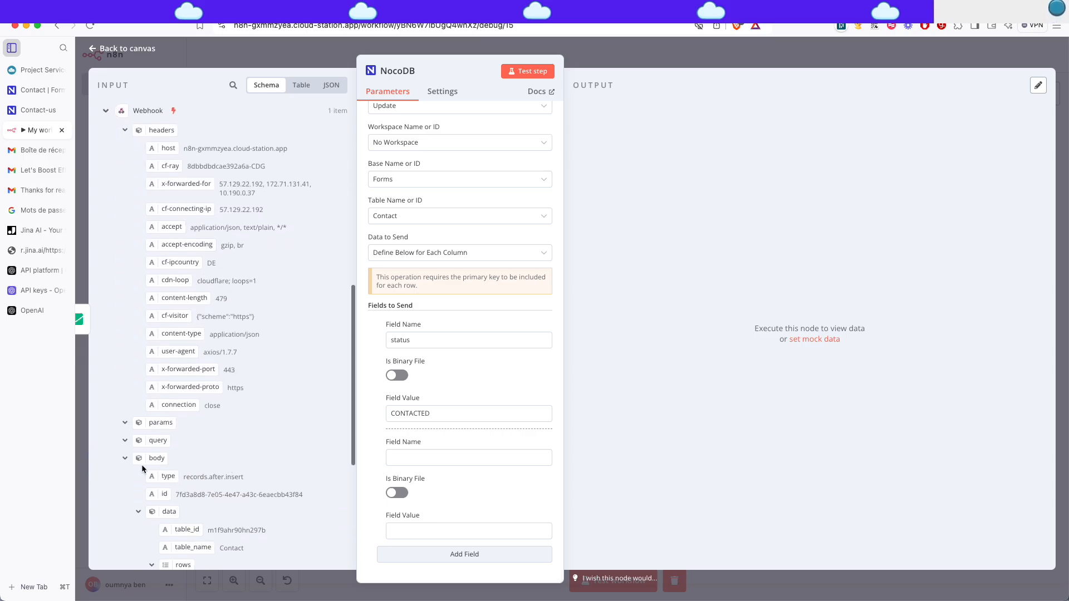
{"action": "scroll", "coordinate": [174, 463], "scroll_direction": "down", "scroll_amount": 2}
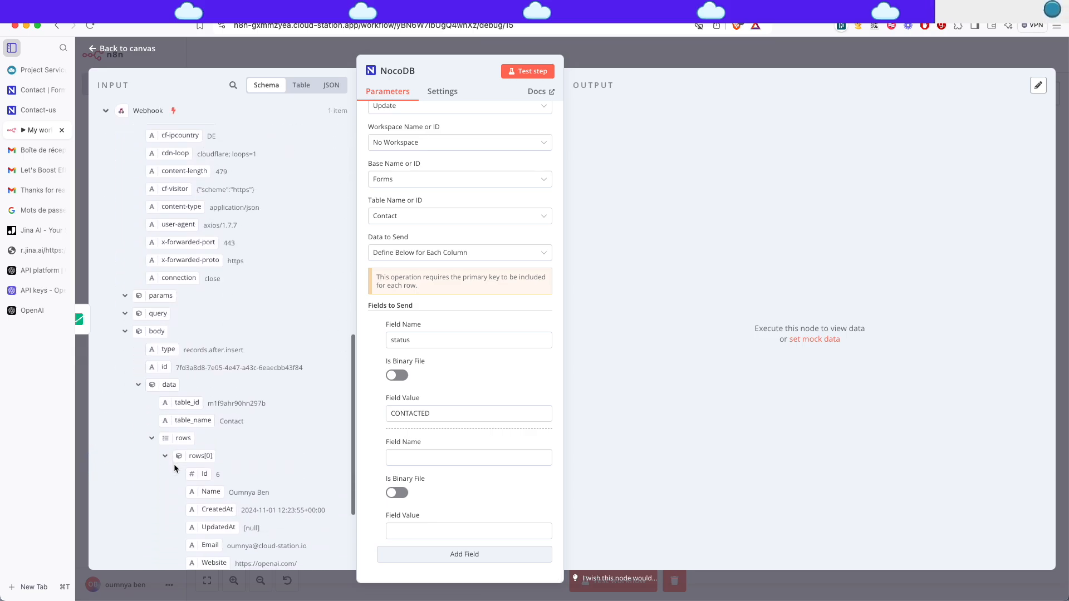
{"action": "left_click_drag", "start_coordinate": [198, 472], "coordinate": [427, 458]}
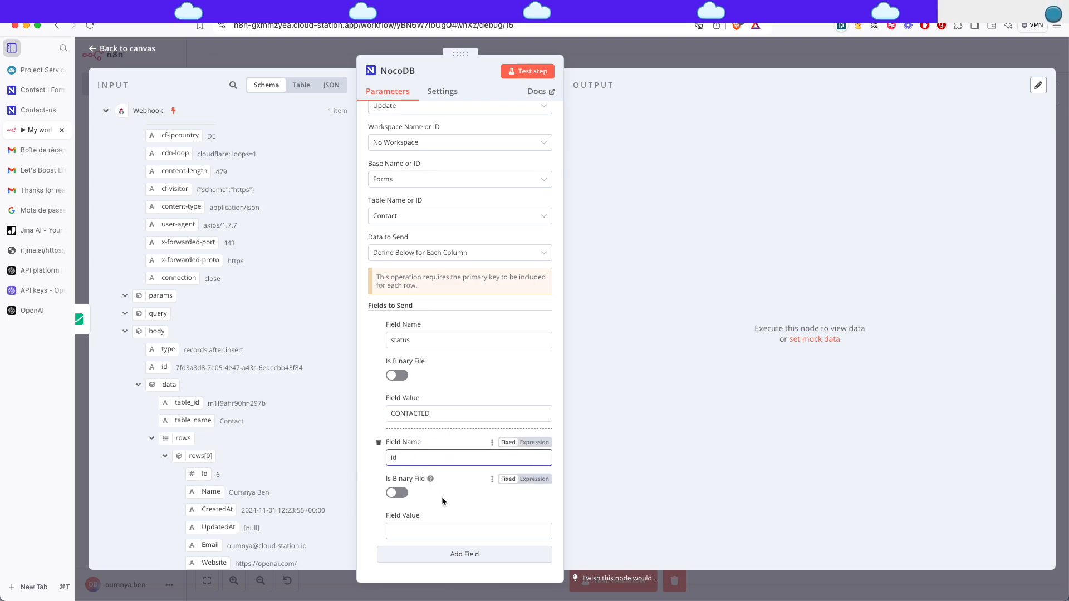
{"action": "left_click_drag", "start_coordinate": [198, 474], "coordinate": [392, 531]}
{"action": "left_click", "coordinate": [369, 350]}
{"action": "left_click", "coordinate": [527, 70]}
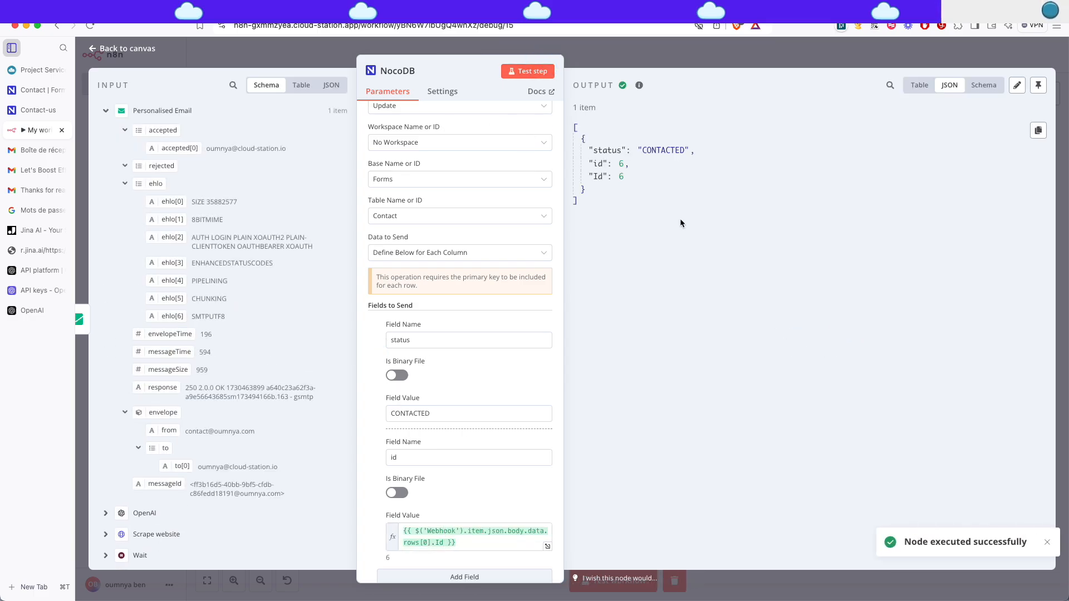
{"action": "left_click", "coordinate": [35, 93]}
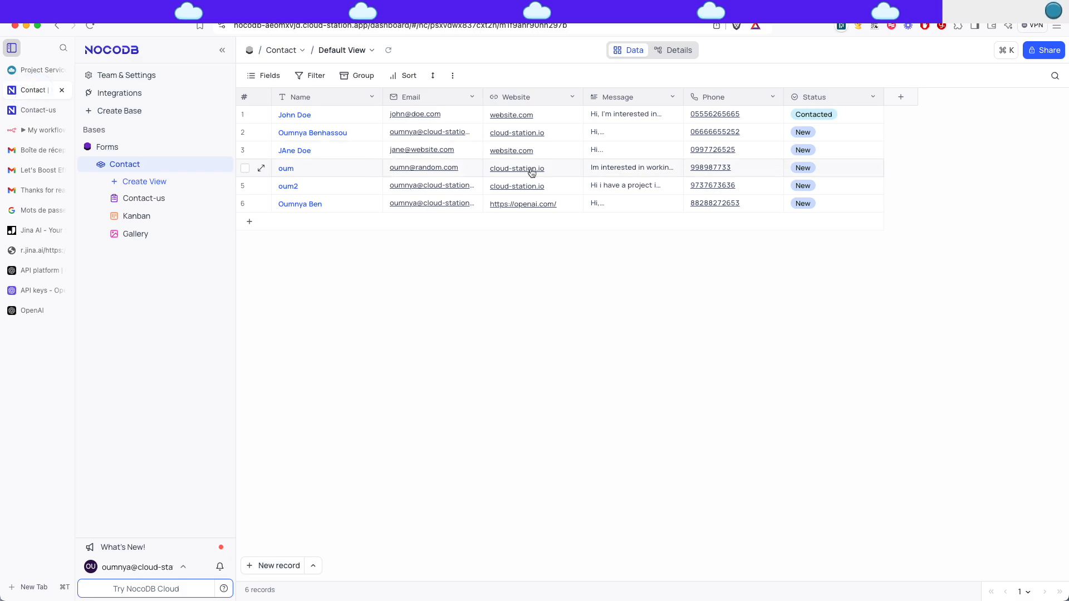
{"action": "left_click", "coordinate": [839, 119]}
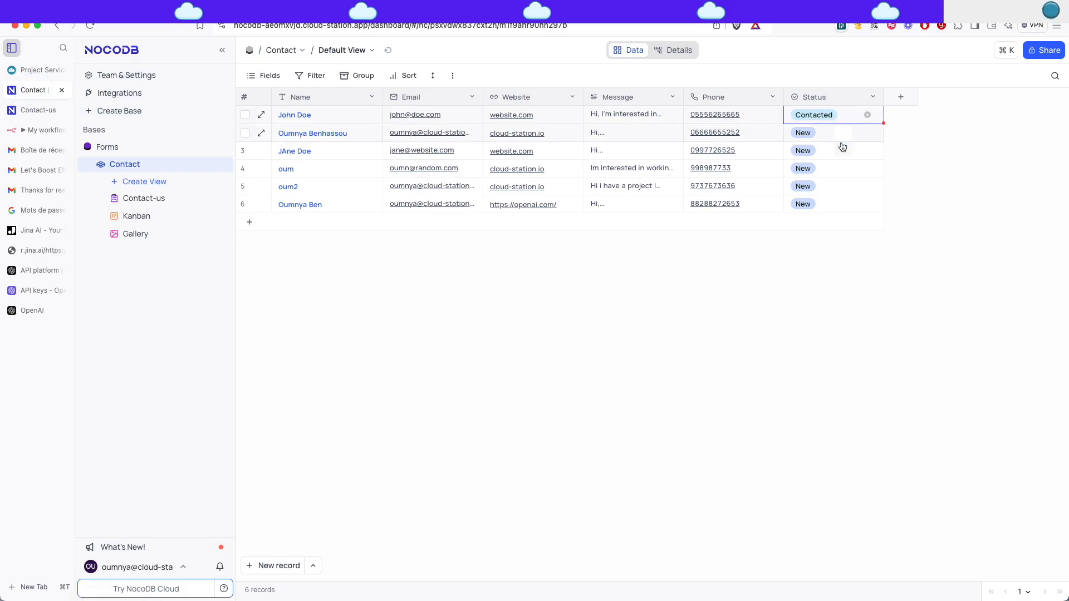
{"action": "left_click", "coordinate": [873, 97]}
{"action": "left_click", "coordinate": [673, 51]}
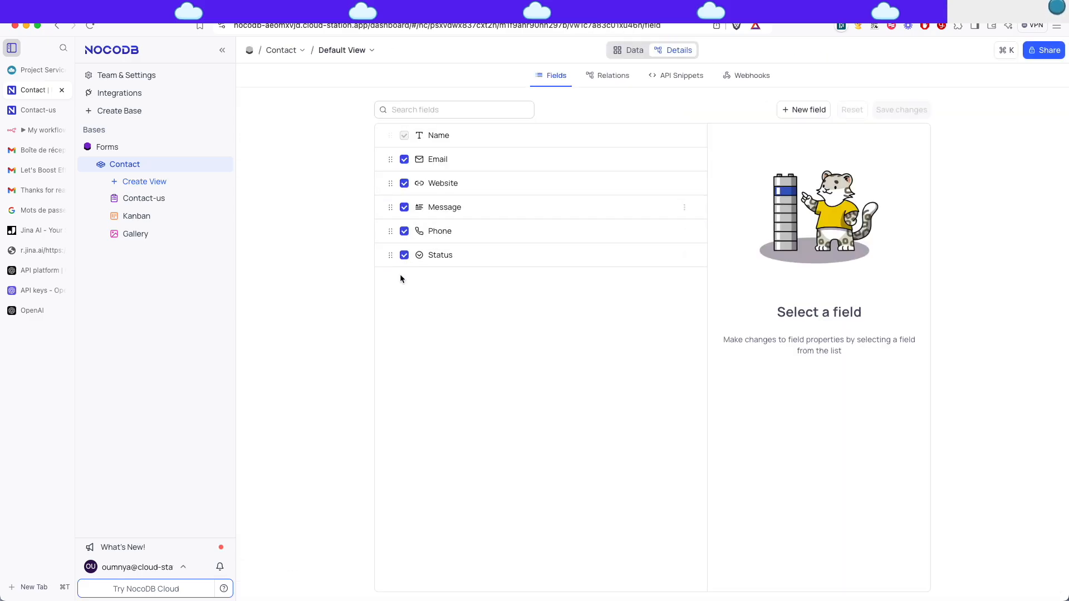
{"action": "left_click", "coordinate": [389, 256]}
{"action": "left_click", "coordinate": [799, 217]}
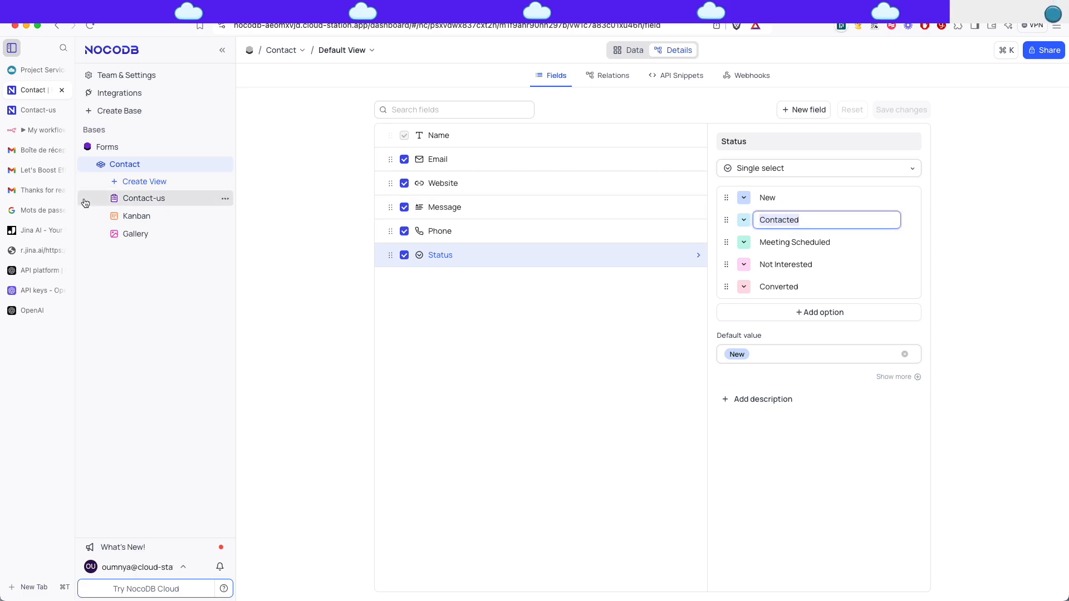
{"action": "left_click", "coordinate": [40, 130]}
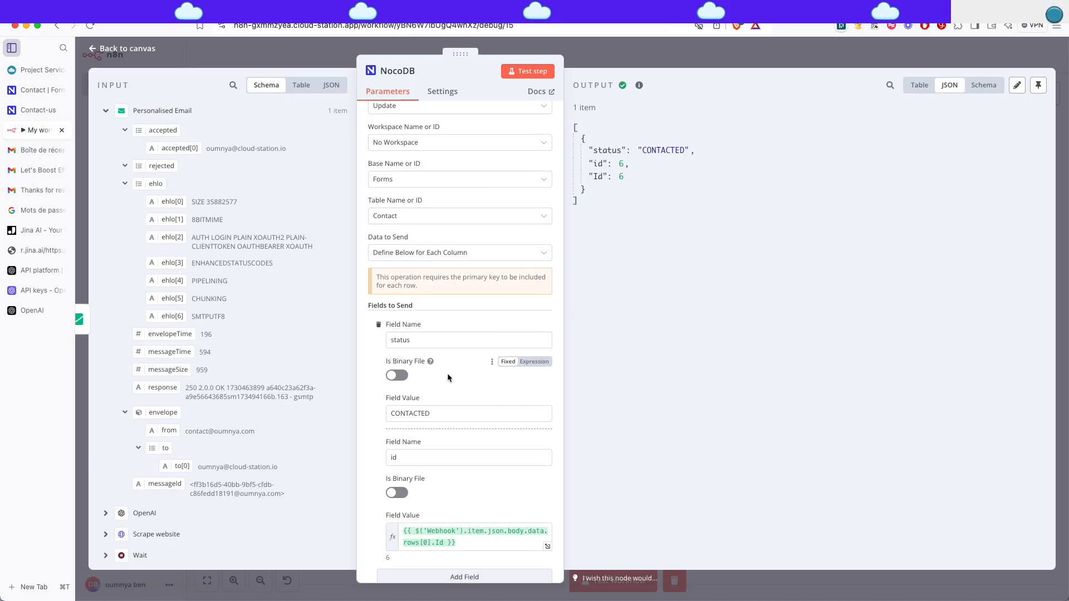
- Change the field name to Status and value to Contacted, retest, and check NocoDB's records
{"action": "scroll", "coordinate": [447, 373], "scroll_direction": "down", "scroll_amount": 1}
{"action": "double_click", "coordinate": [415, 389]}
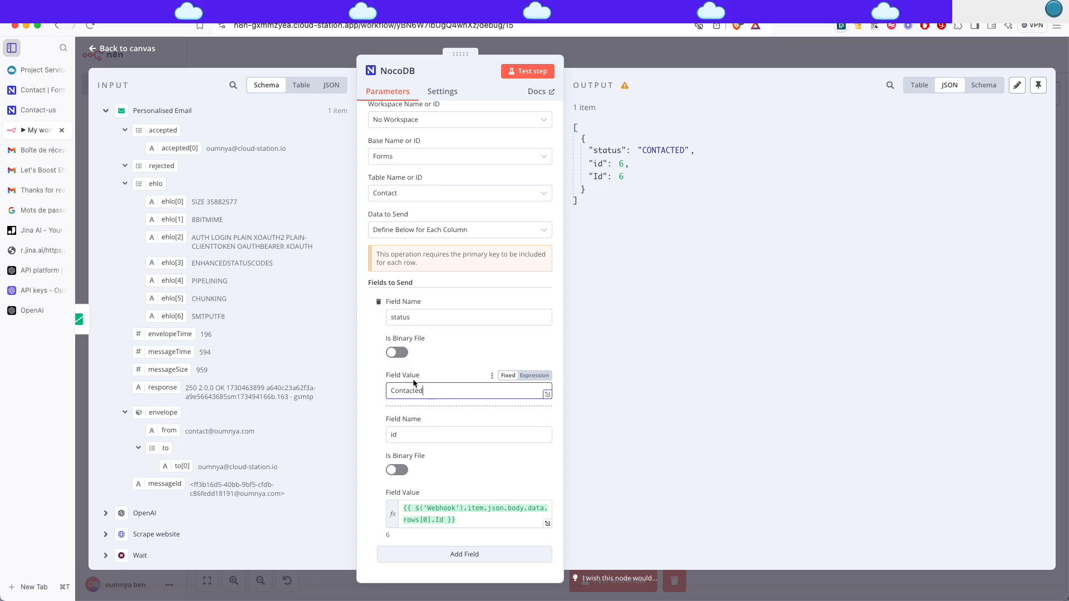
{"action": "left_click", "coordinate": [40, 89]}
{"action": "double_click", "coordinate": [733, 139]}
{"action": "key", "text": "ctrl+c"}
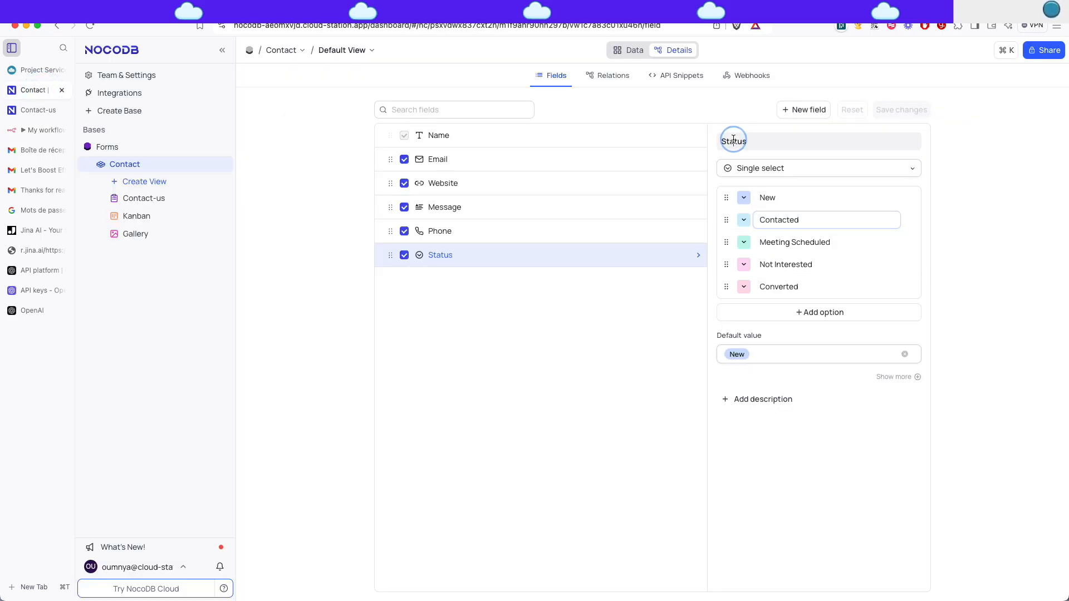
{"action": "left_click", "coordinate": [40, 130]}
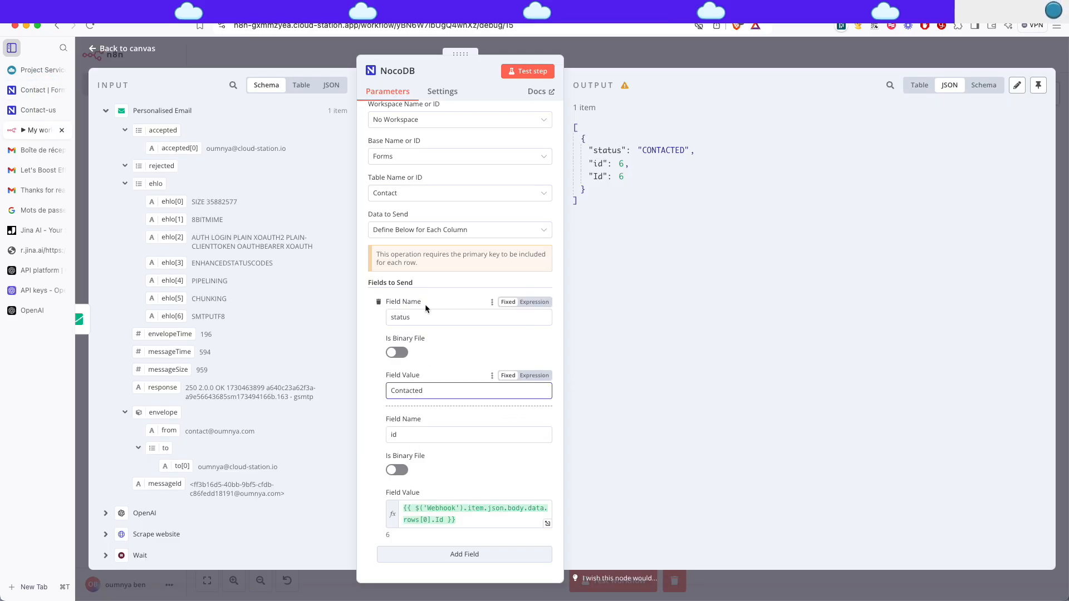
{"action": "double_click", "coordinate": [400, 317]}
{"action": "key", "text": "ctrl+v"}
{"action": "left_click", "coordinate": [528, 70]}
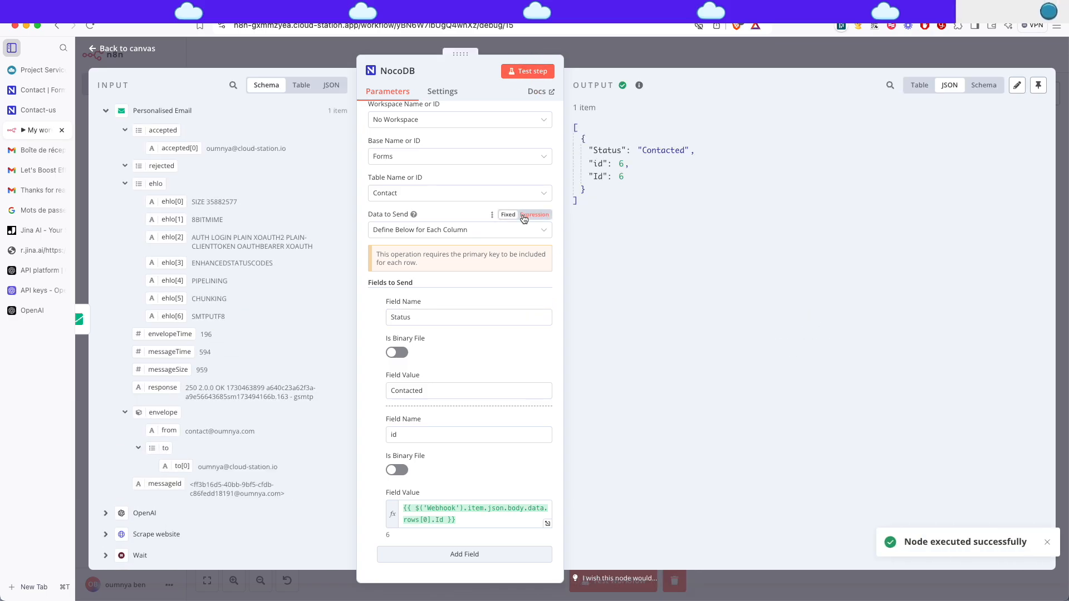
{"action": "left_click", "coordinate": [34, 90]}
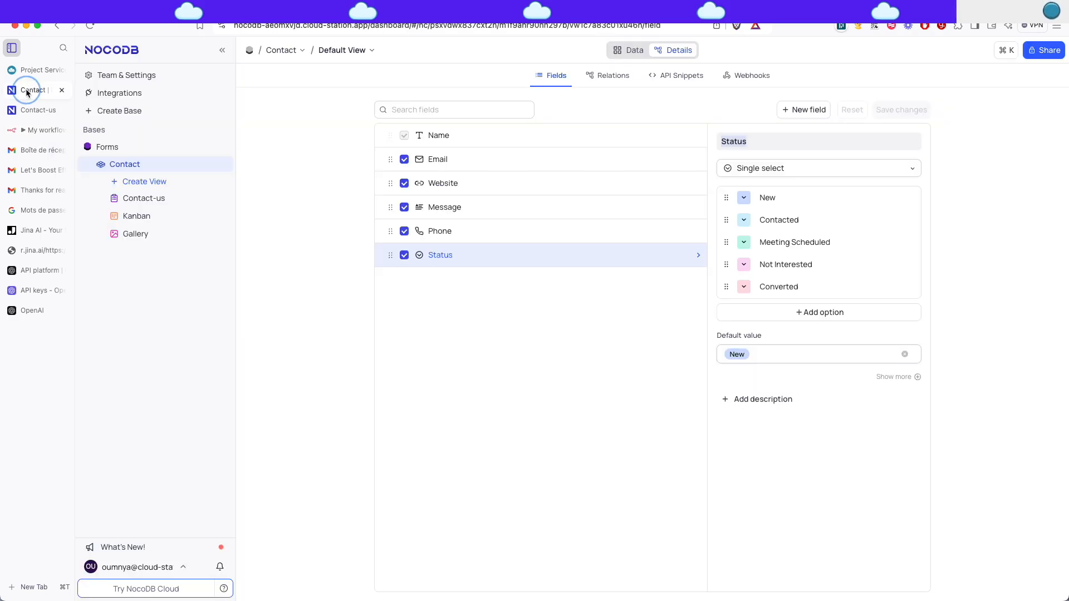
{"action": "left_click", "coordinate": [627, 50]}
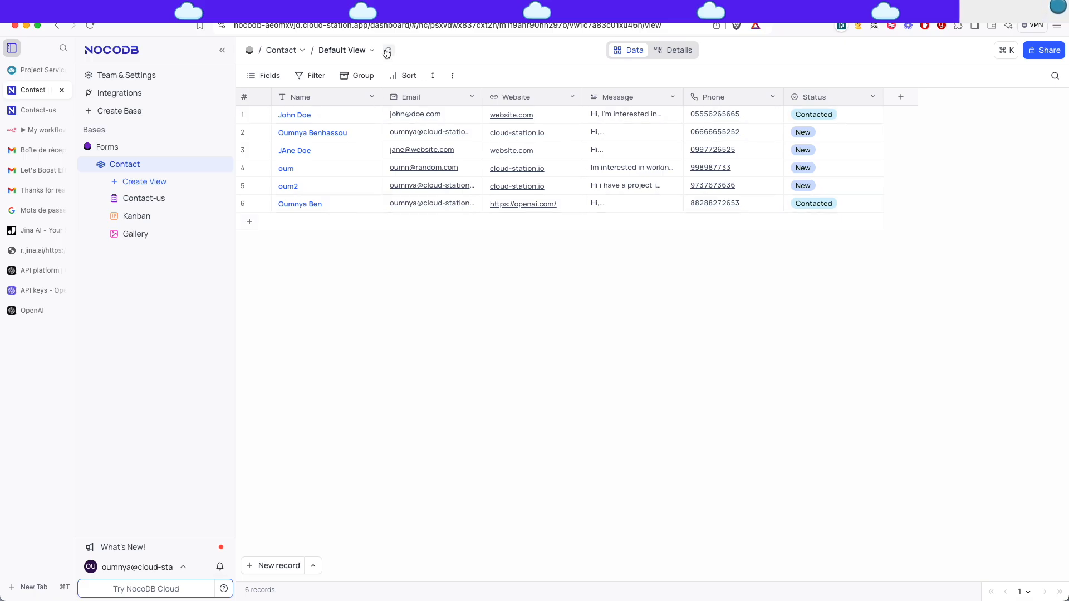
- Save the workflow with its NocoDB step and reload the Let's Connect contact form
{"action": "left_click", "coordinate": [39, 130]}
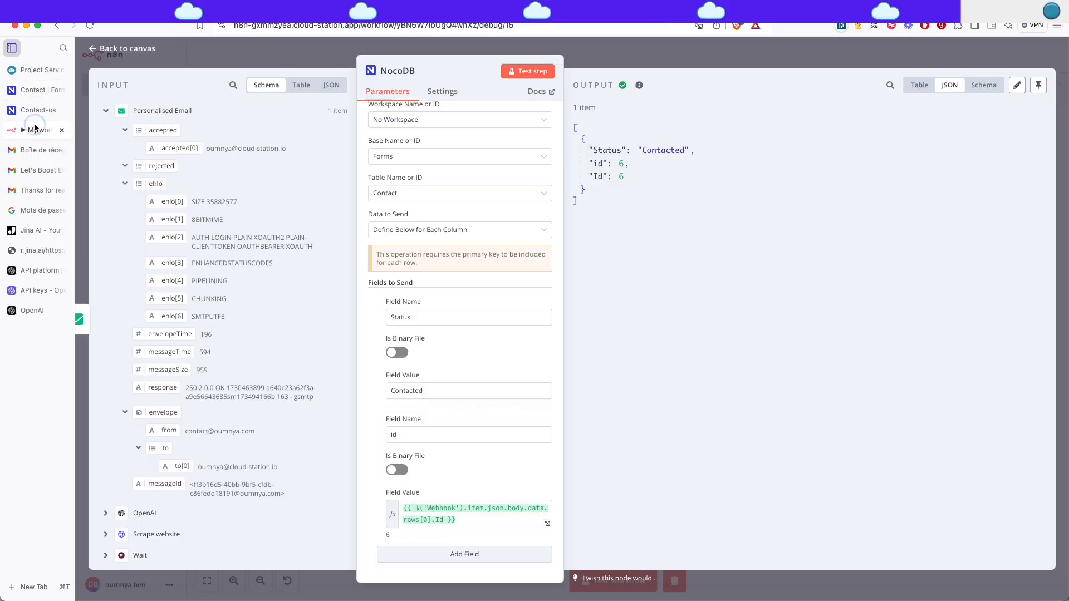
{"action": "left_click", "coordinate": [696, 66]}
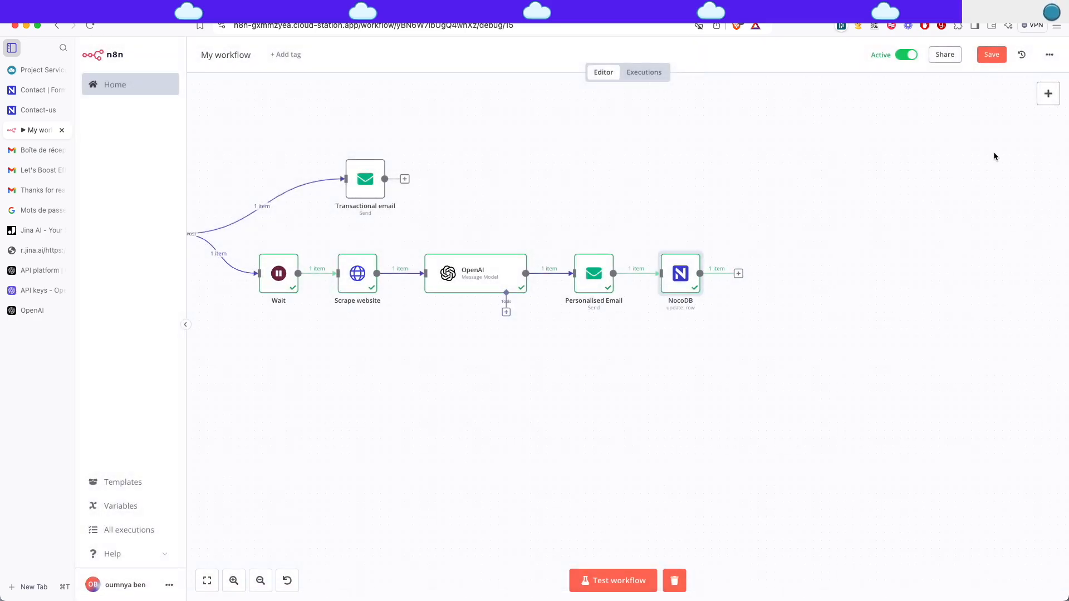
{"action": "left_click", "coordinate": [996, 54]}
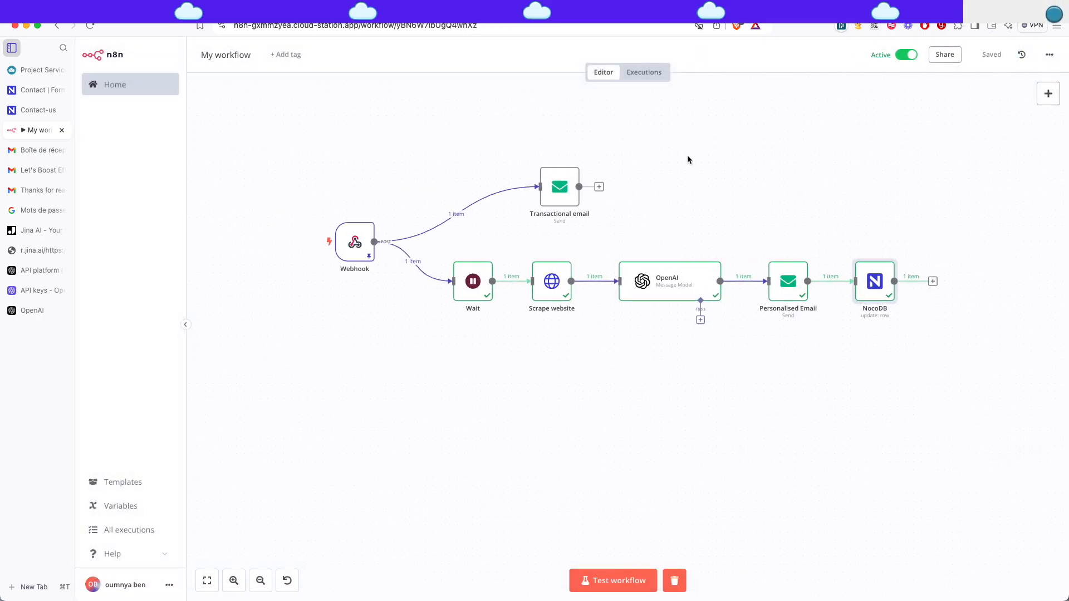
{"action": "left_click", "coordinate": [58, 106]}
{"action": "key", "text": "super+r"}
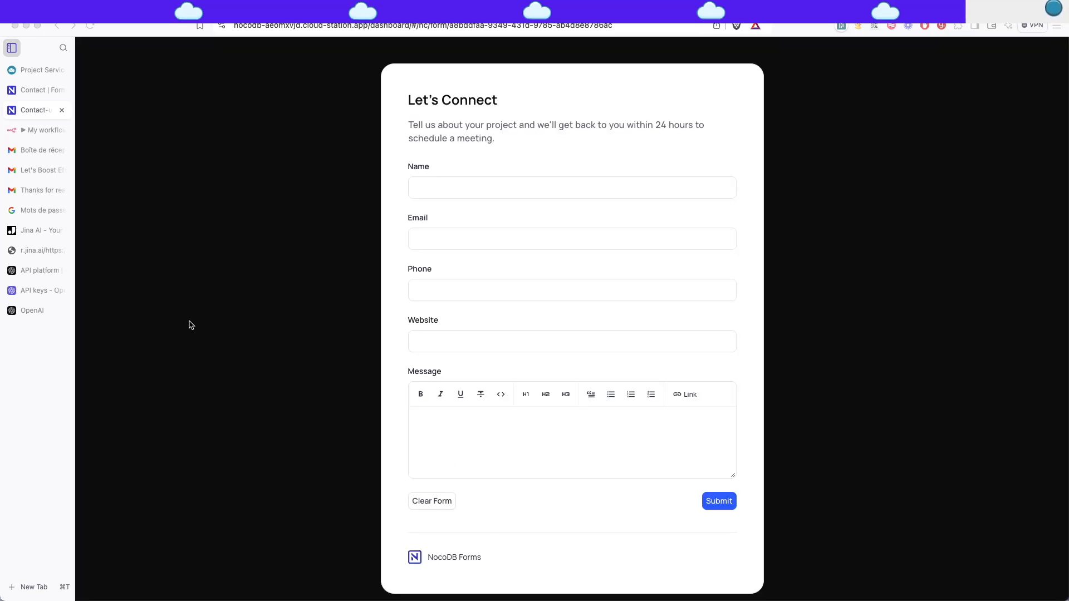
- Search Google for 'spotify' and open the Spotify Web Player site in a new tab
{"action": "left_click", "coordinate": [12, 589]}
{"action": "type", "text": "spotify"}
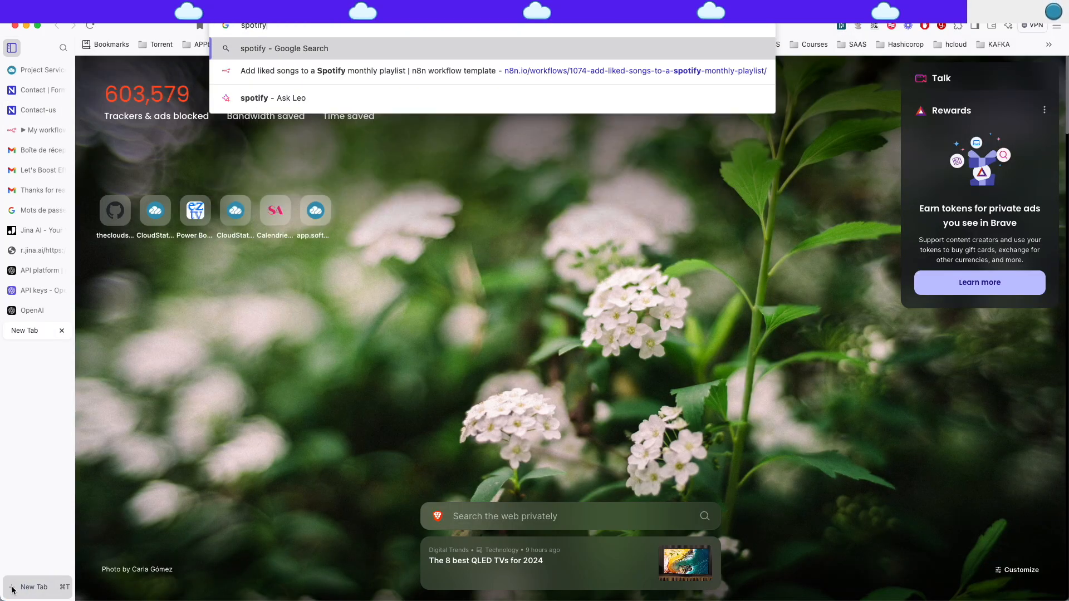
{"action": "key", "text": "Return"}
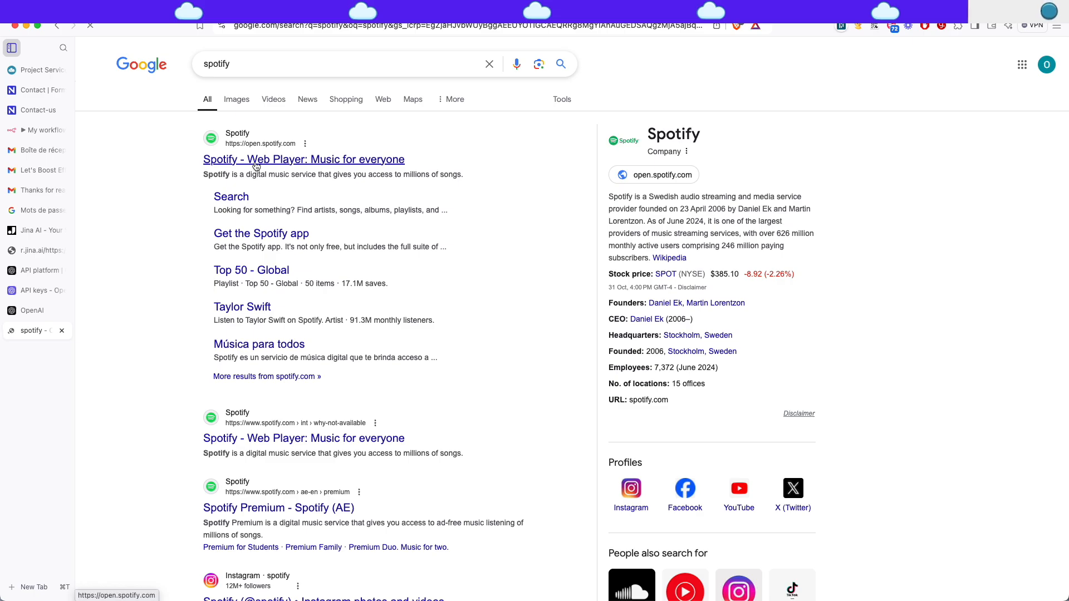
{"action": "left_click", "coordinate": [262, 439]}
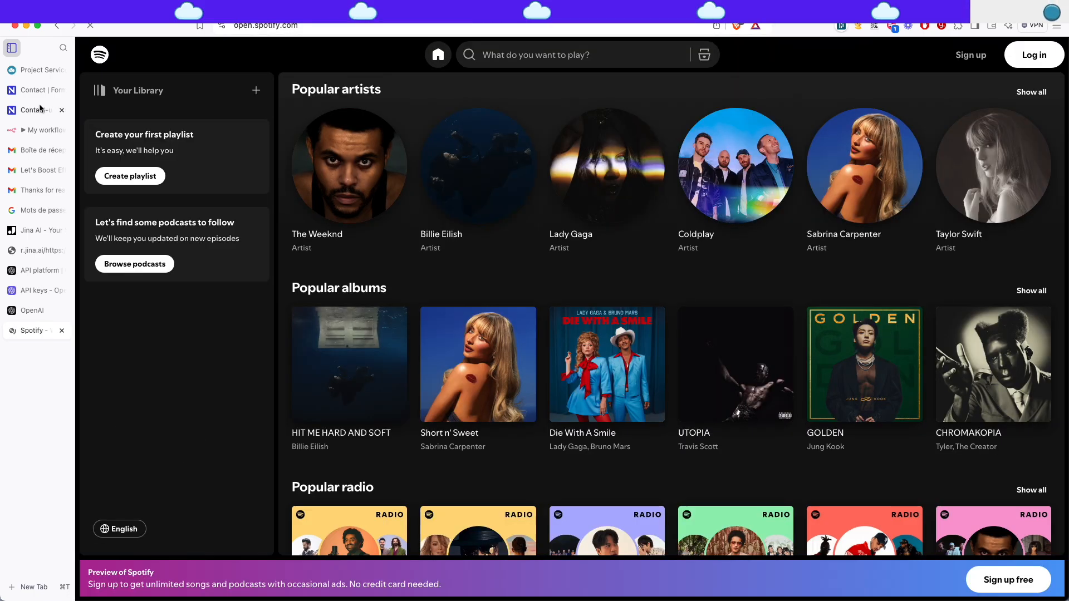
{"action": "left_click", "coordinate": [36, 109]}
- Fill in the contact's name, e-mail and phone number, with website spotify.com/
{"action": "left_click", "coordinate": [490, 187]}
{"action": "type", "text": "Mike"}
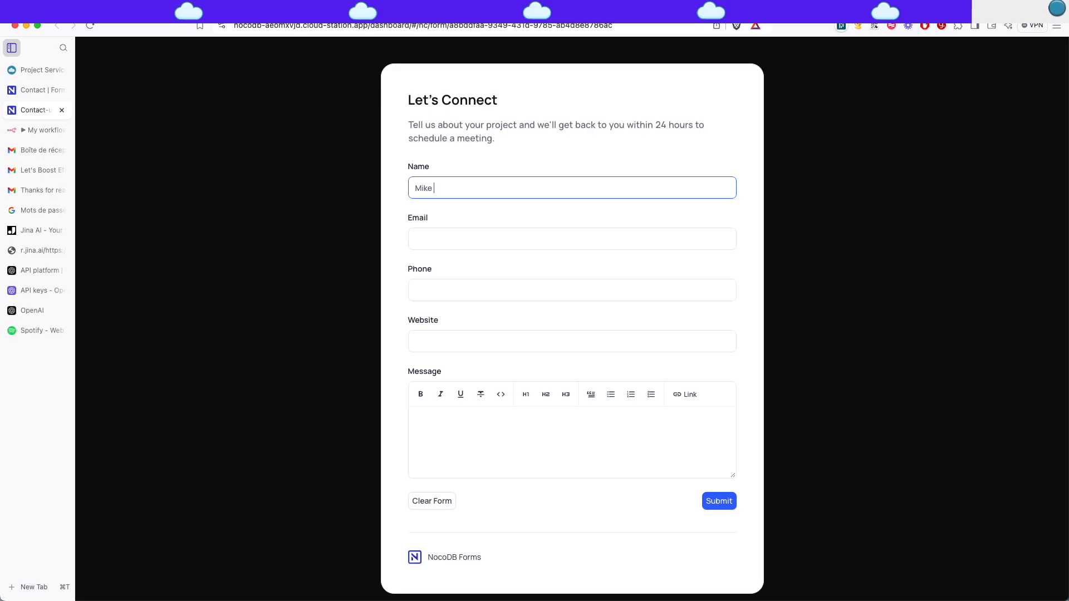
{"action": "left_click", "coordinate": [441, 229]}
{"action": "key", "text": "Tab"}
{"action": "left_click", "coordinate": [452, 340]}
{"action": "type", "text": "spotify.com/"}
{"action": "left_click", "coordinate": [453, 432]}
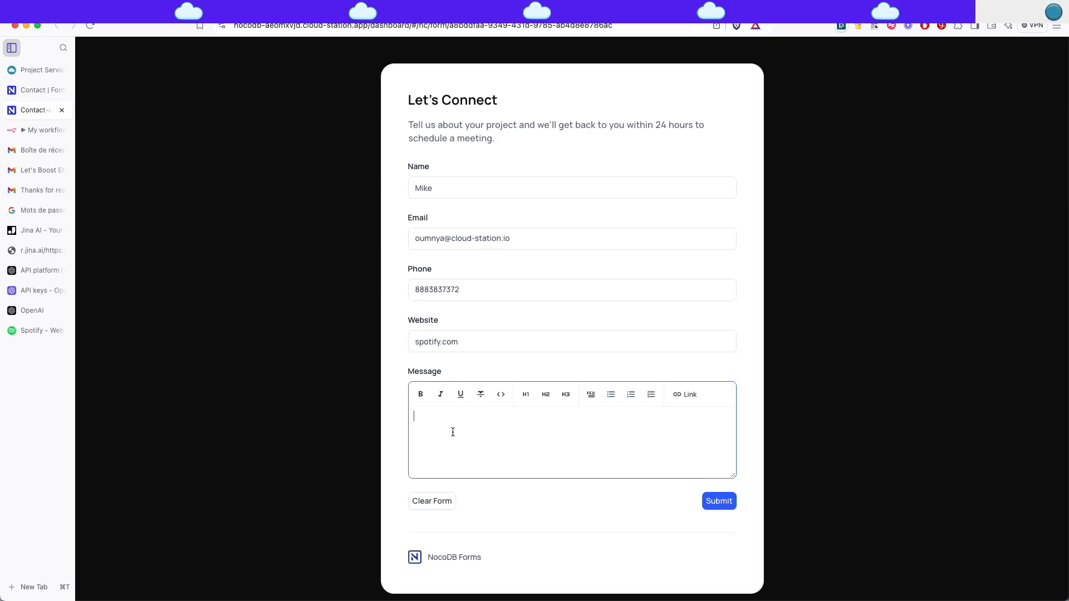
- Write a message about growing podcast submissions and a manual review process, then submit
{"action": "scroll", "coordinate": [453, 432], "scroll_direction": "down", "scroll_amount": 1}
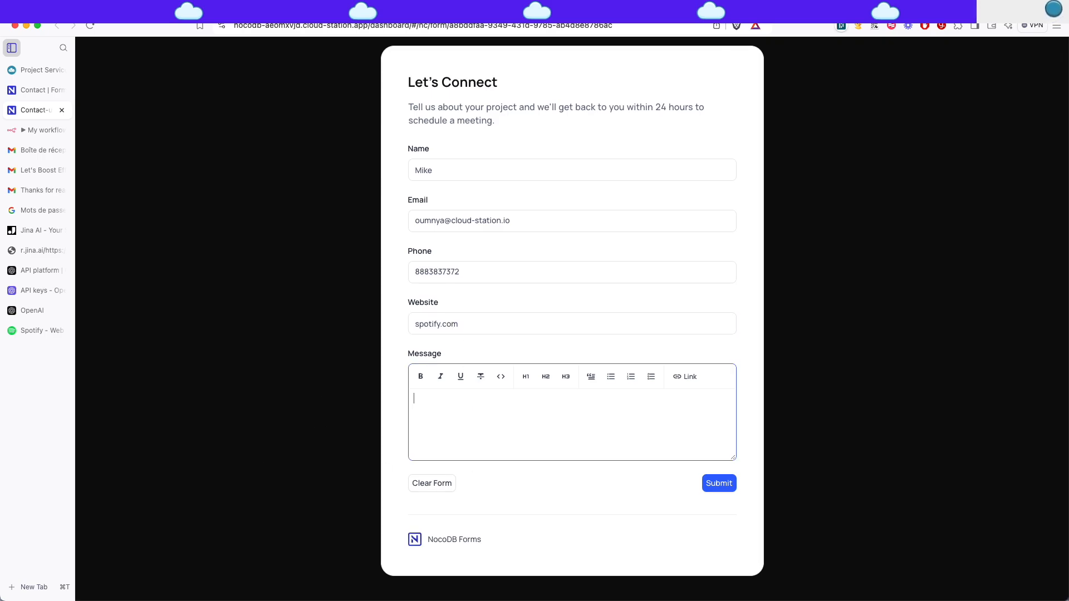
{"action": "left_click", "coordinate": [465, 424]}
{"action": "type", "text": "Hi we're dealing wit"}
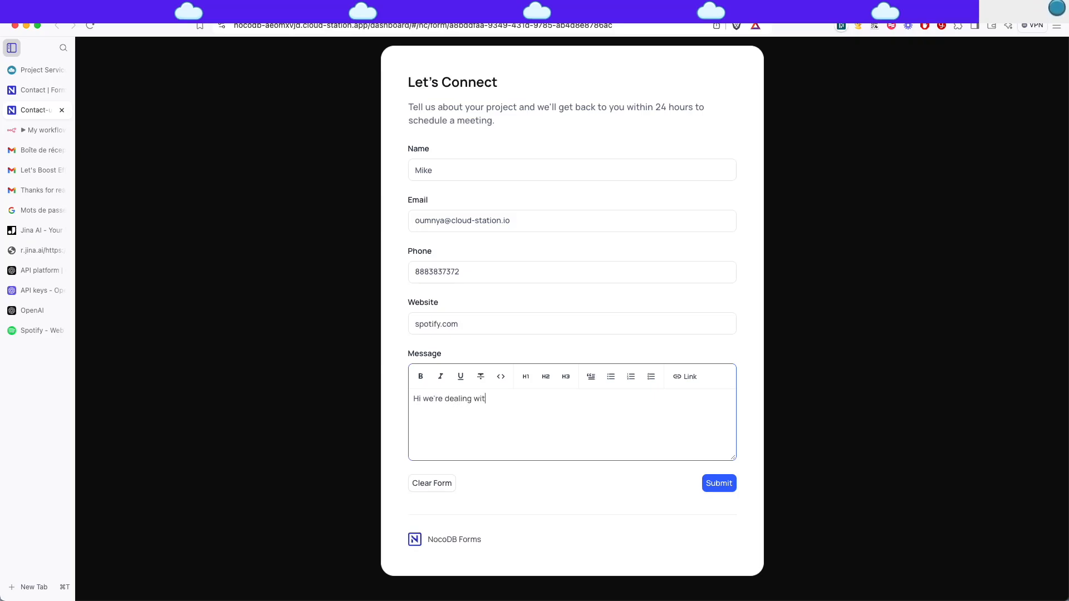
{"action": "type", "text": "h a growing volune of pos"}
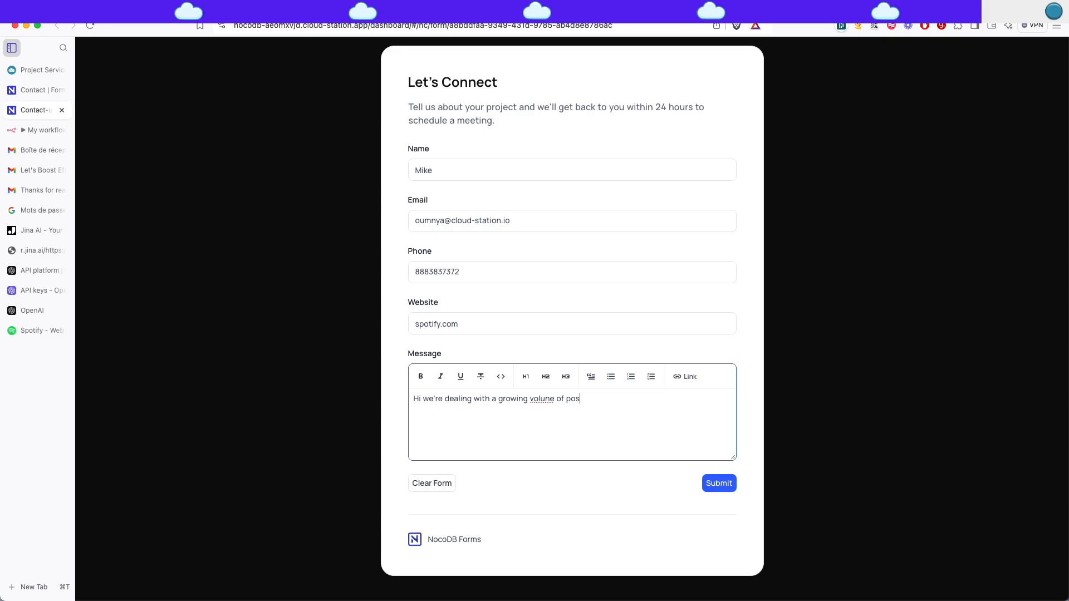
{"action": "type", "text": "cast submissions and our current review pe"}
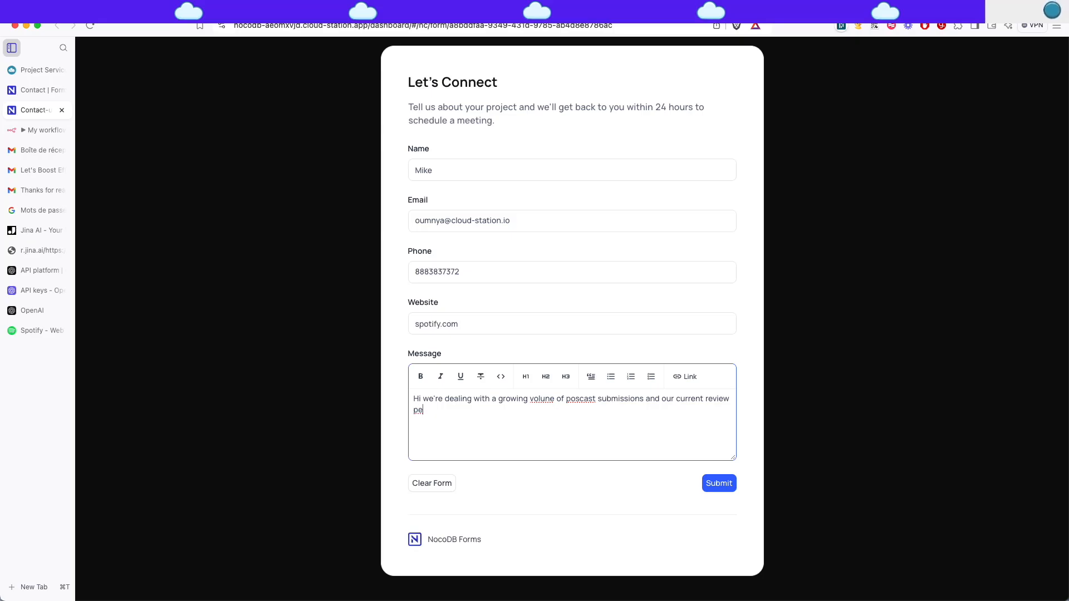
{"action": "key", "text": "BackSpace"}
{"action": "type", "text": "rocess is mostly manual lo"}
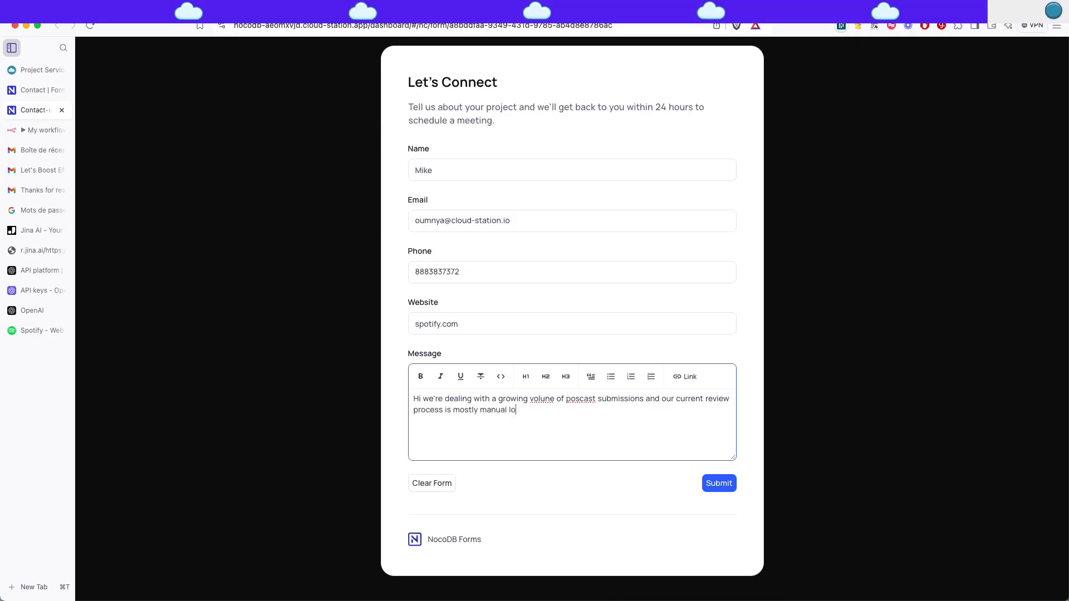
{"action": "type", "text": "tomate i"}
{"action": "left_click", "coordinate": [718, 482]}
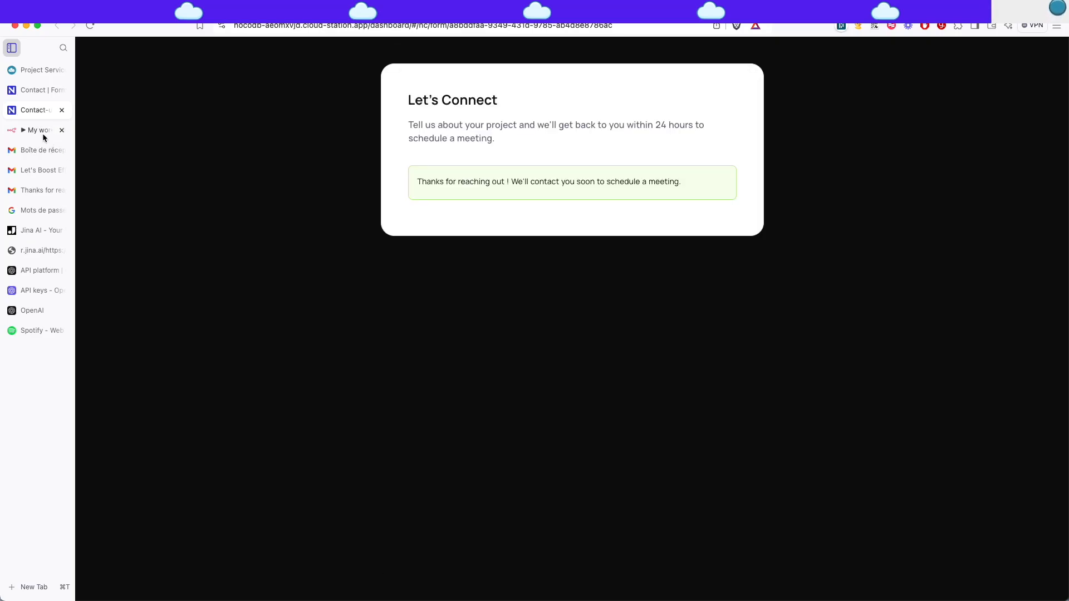
- Refresh Gmail and read the 'Thanks for reaching out!' and podcast reviews emails
{"action": "left_click", "coordinate": [36, 149]}
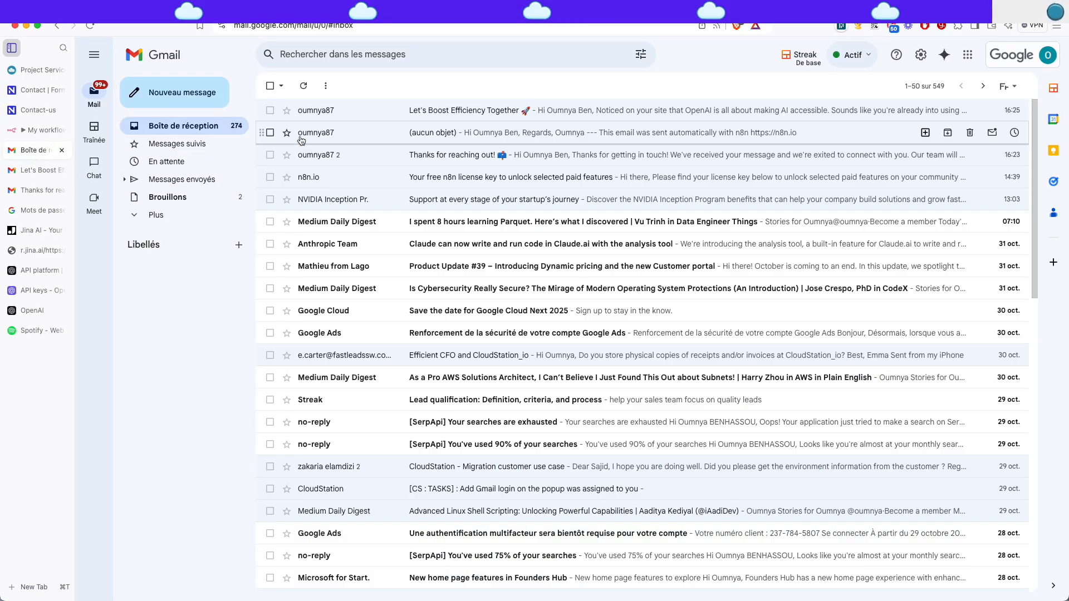
{"action": "left_click", "coordinate": [303, 86]}
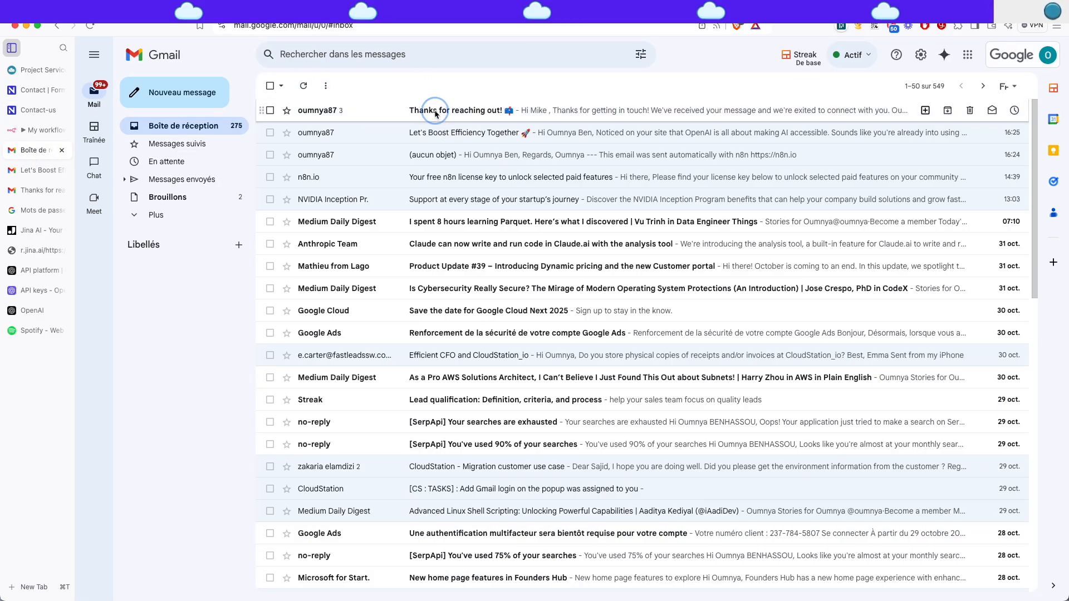
{"action": "left_click", "coordinate": [448, 110]}
{"action": "left_click", "coordinate": [302, 305]}
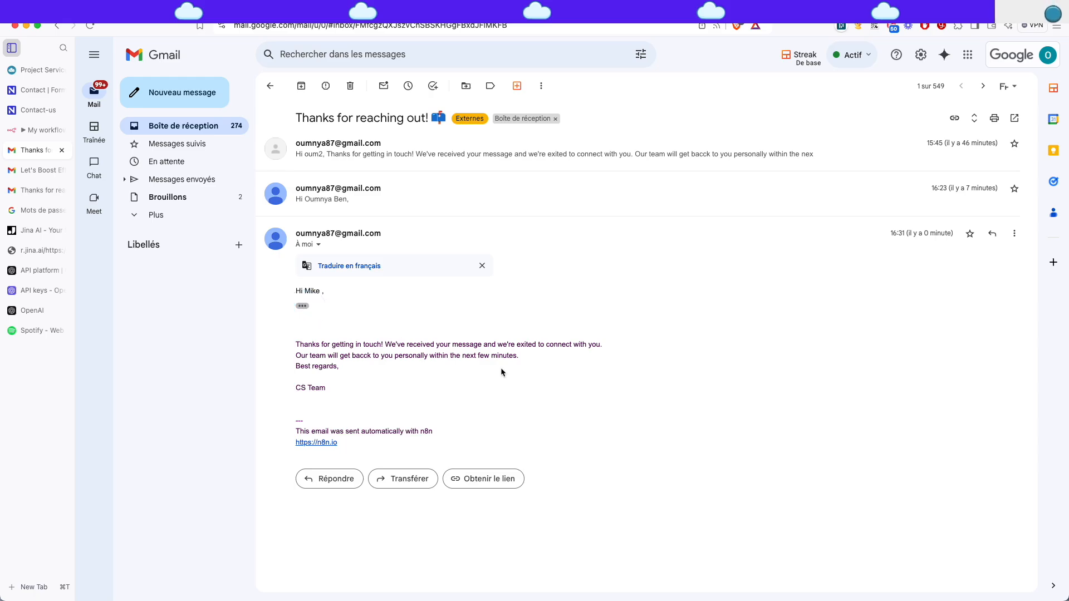
{"action": "left_click_drag", "start_coordinate": [287, 288], "coordinate": [326, 291]}
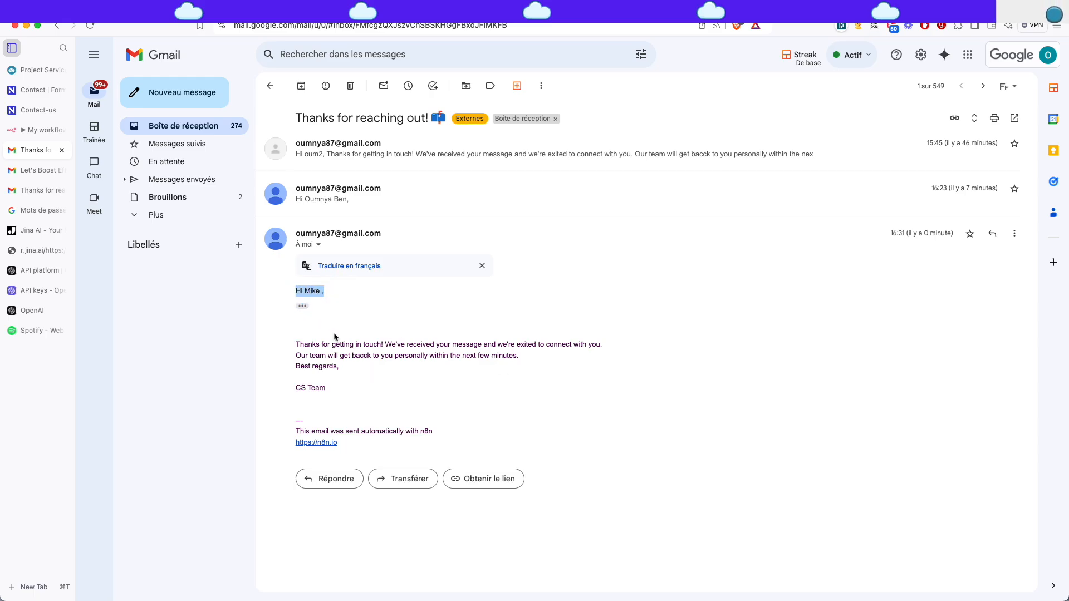
{"action": "left_click", "coordinate": [270, 86]}
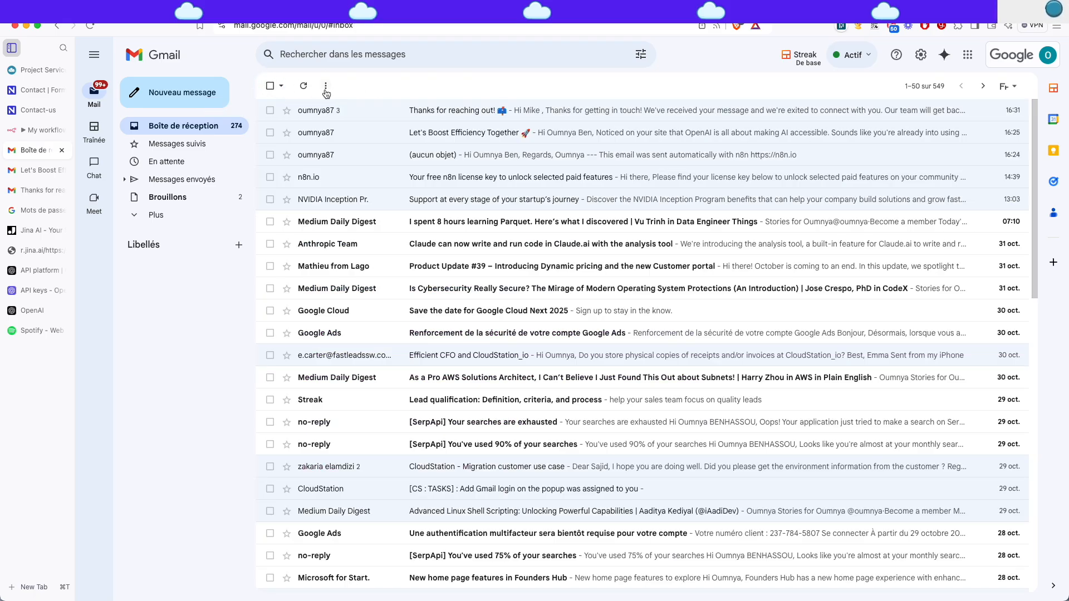
{"action": "left_click", "coordinate": [306, 87]}
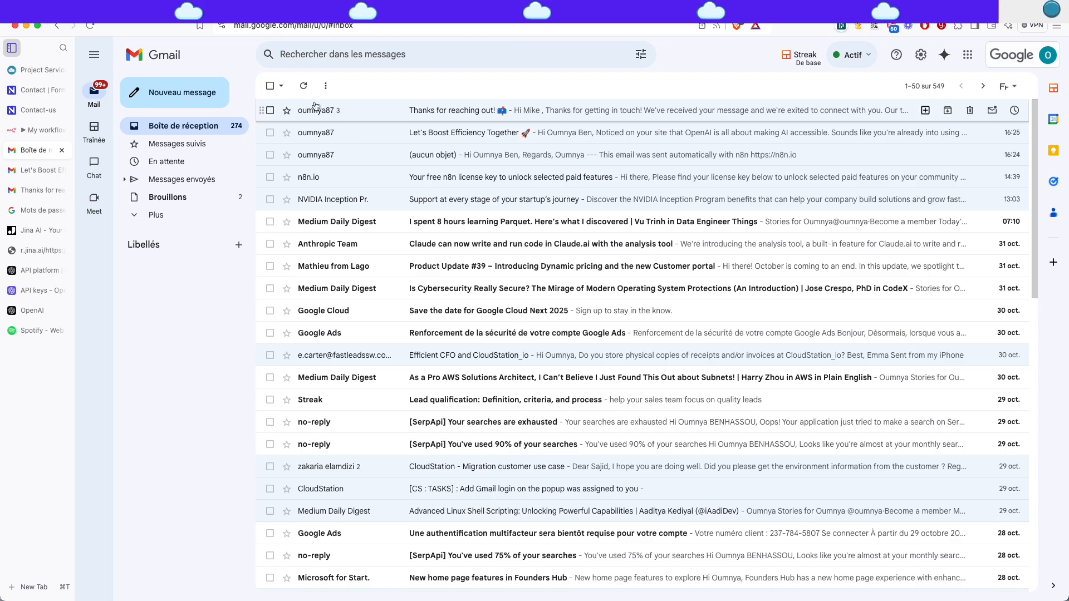
{"action": "left_click", "coordinate": [477, 111]}
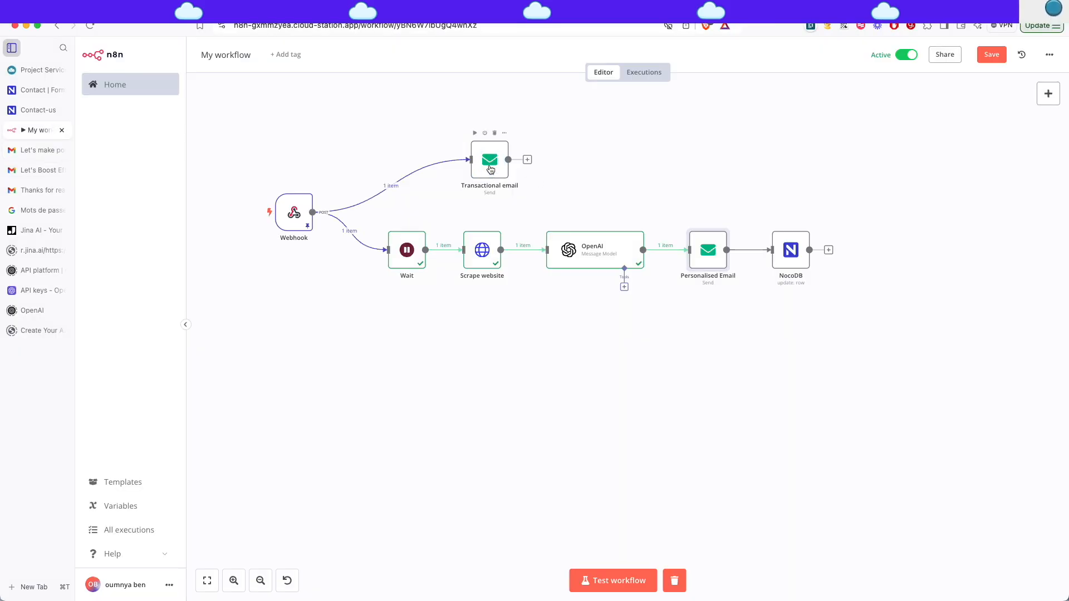
- Turn off Append n8n Attribution in both the Transactional and Personalised Email nodes
{"action": "double_click", "coordinate": [489, 155]}
{"action": "left_click", "coordinate": [423, 439]}
{"action": "left_click", "coordinate": [409, 477]}
{"action": "left_click", "coordinate": [396, 435]}
{"action": "left_click", "coordinate": [709, 60]}
{"action": "double_click", "coordinate": [701, 260]}
{"action": "left_click", "coordinate": [451, 462]}
{"action": "left_click", "coordinate": [412, 477]}
{"action": "left_click", "coordinate": [397, 456]}
{"action": "key", "text": "Escape"}
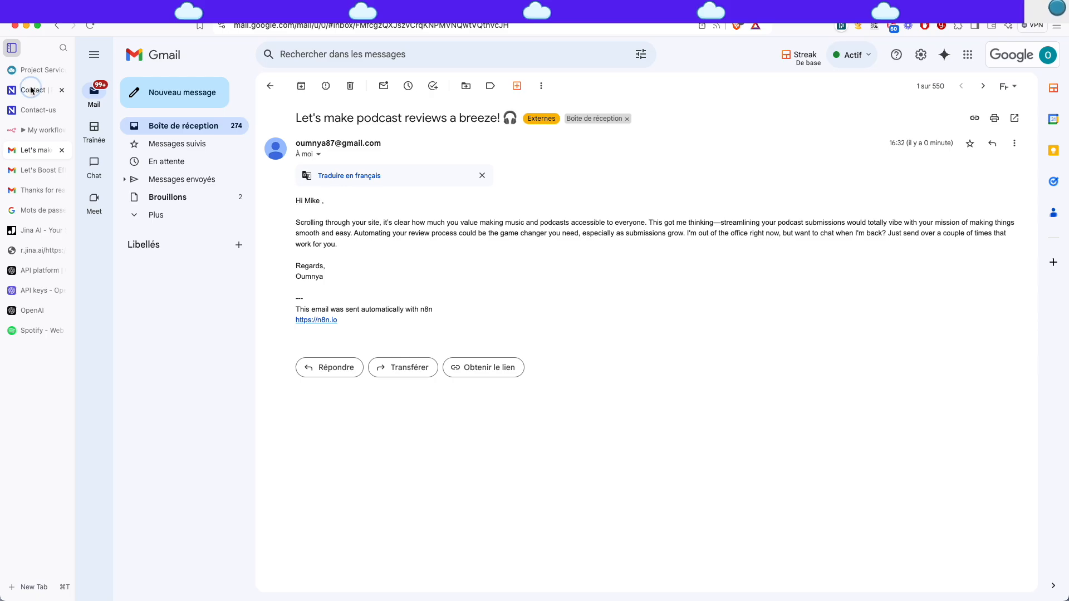
{"action": "left_click", "coordinate": [31, 93]}
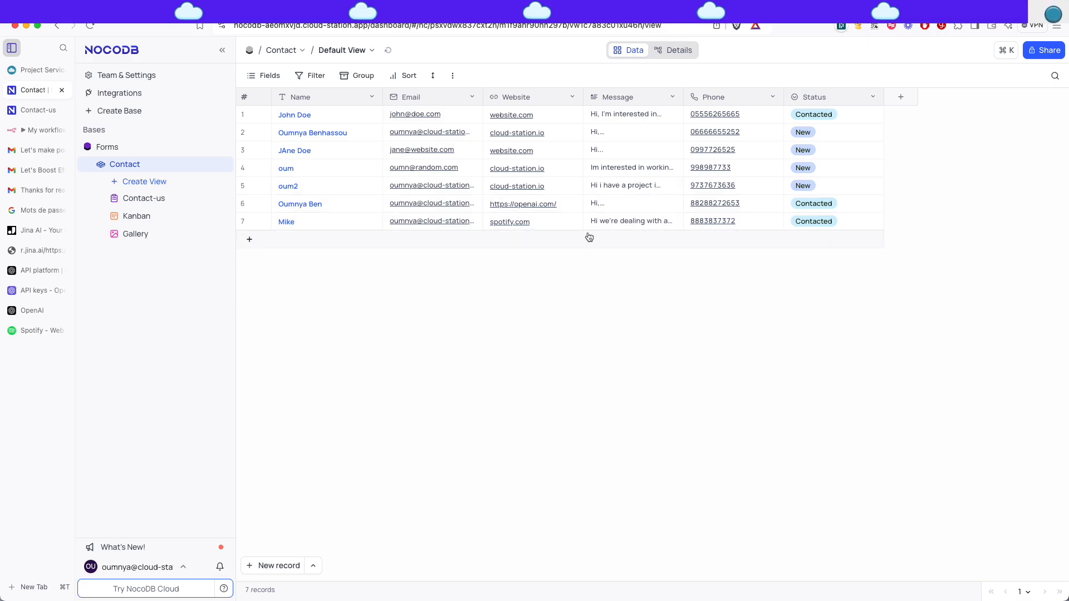
- Switch the Contact table to its Kanban view, showing 3 Contacted and 4 New cards
{"action": "left_click", "coordinate": [128, 216]}
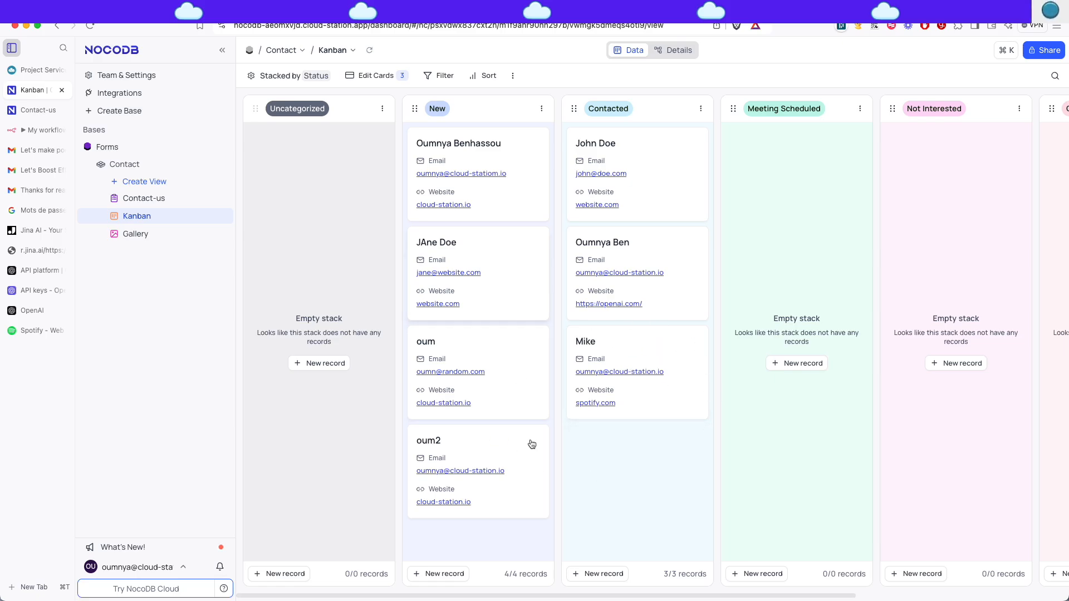
- Return to the n8n editor canvas and browse add-step options after NocoDB, searching 'slac'
{"action": "left_click", "coordinate": [44, 130]}
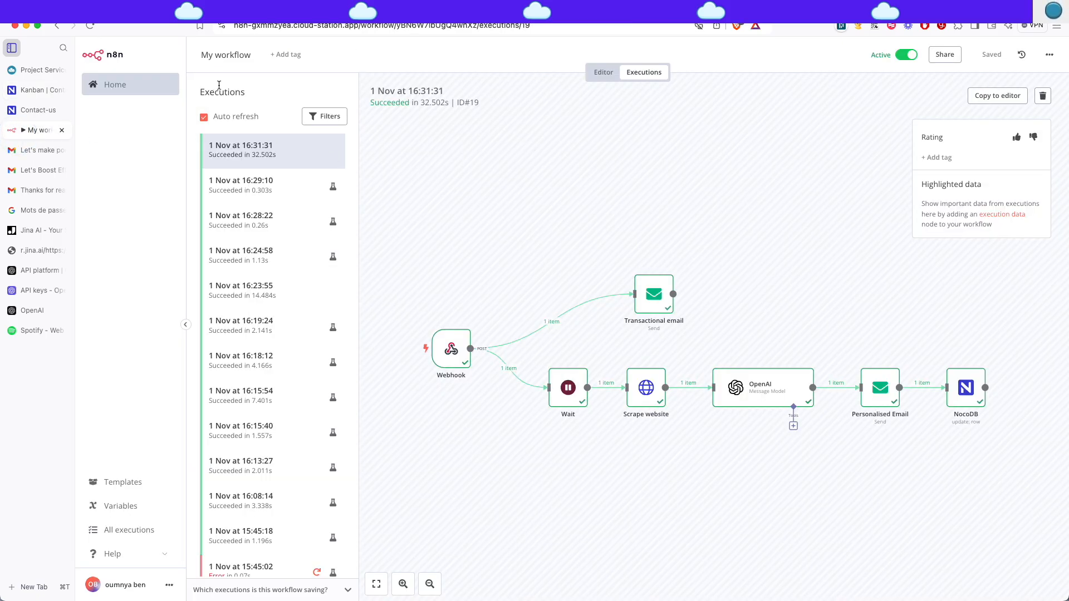
{"action": "left_click", "coordinate": [605, 74]}
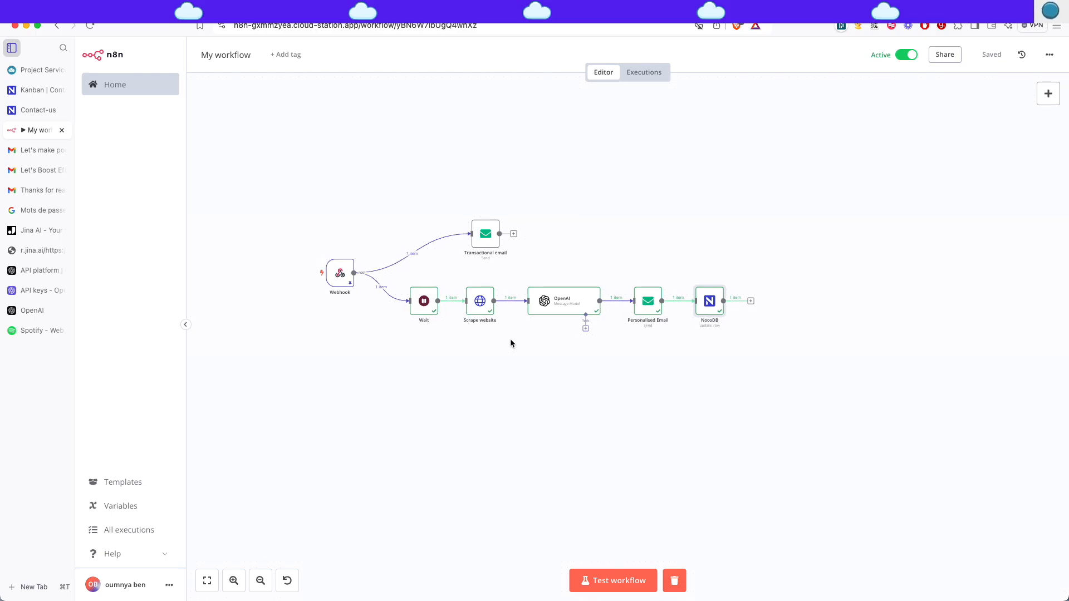
{"action": "scroll", "coordinate": [510, 338], "scroll_direction": "up", "scroll_amount": 2}
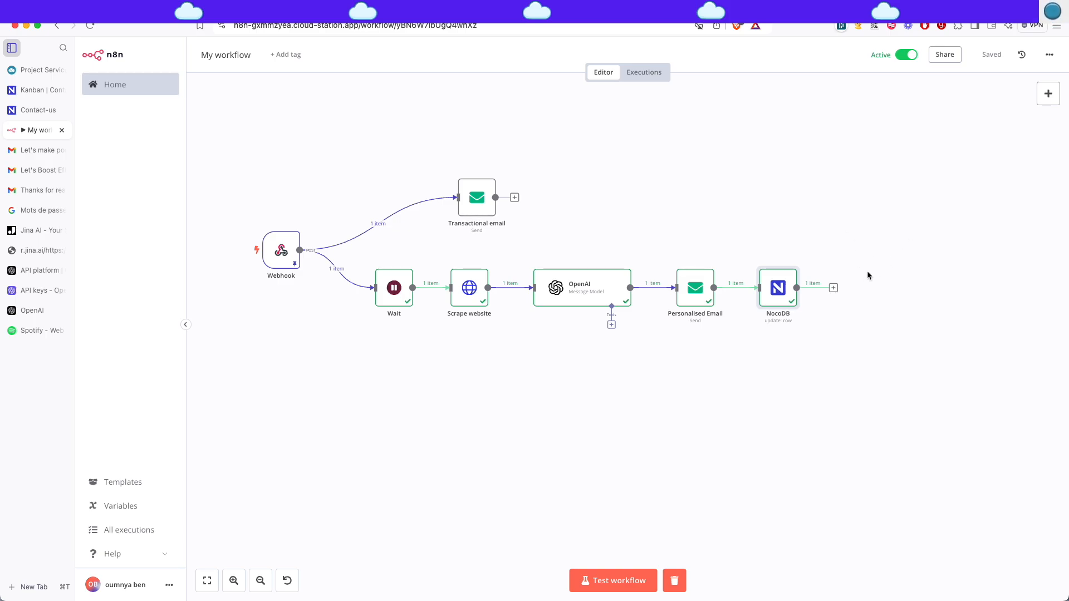
{"action": "left_click", "coordinate": [835, 290]}
{"action": "type", "text": "slac"}
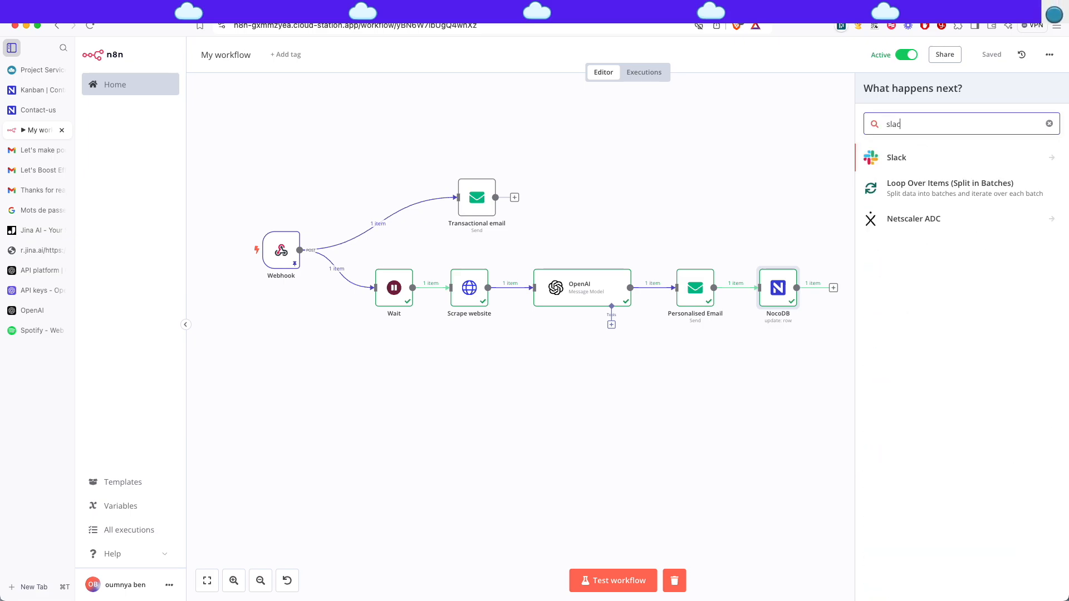
{"action": "left_click", "coordinate": [716, 173]}
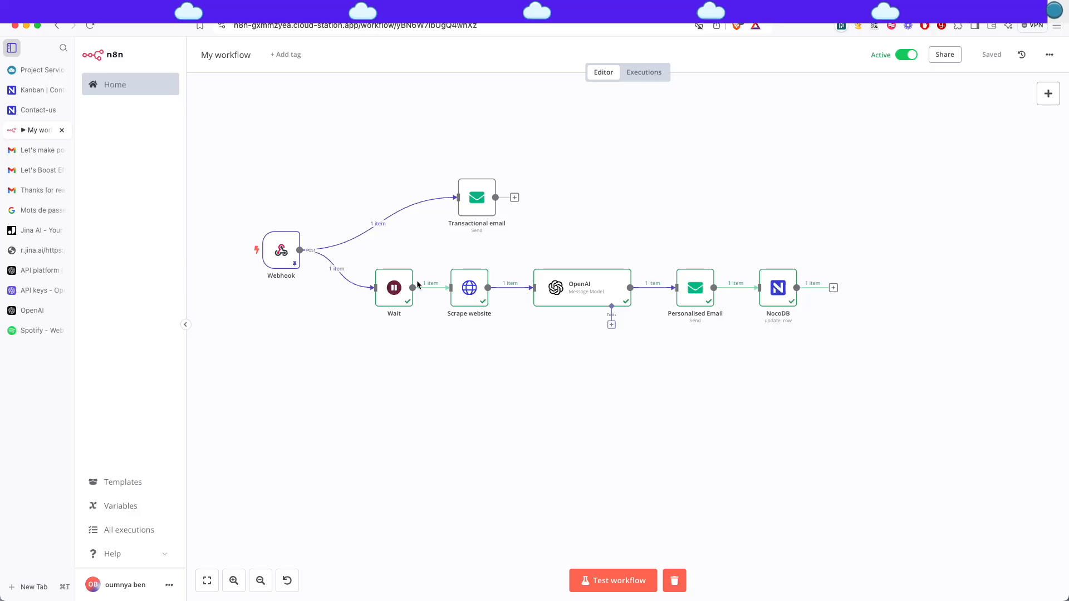
- Glance at the workflow options, then open NocoDB's Contact grid showing three Contacted rows
{"action": "mouse_move", "coordinate": [473, 301]}
{"action": "left_click", "coordinate": [1049, 54]}
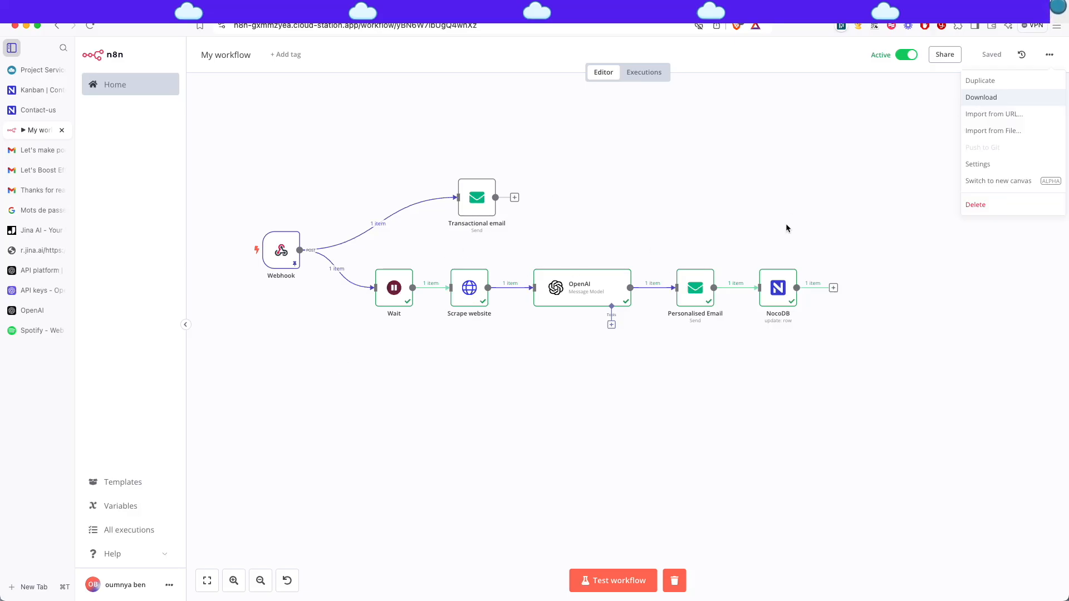
{"action": "left_click", "coordinate": [677, 177]}
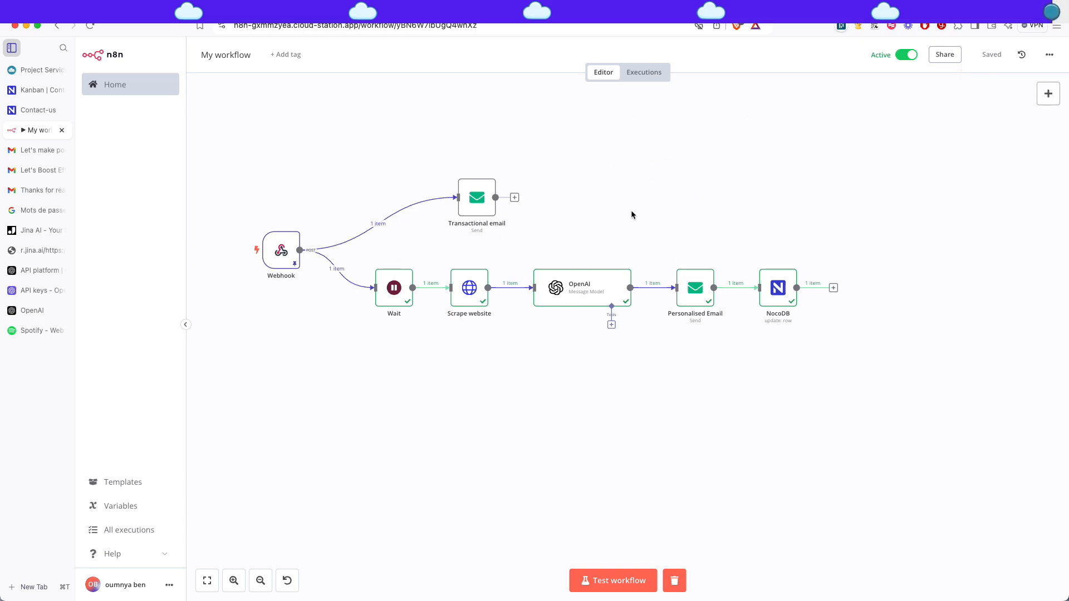
{"action": "left_click", "coordinate": [34, 89]}
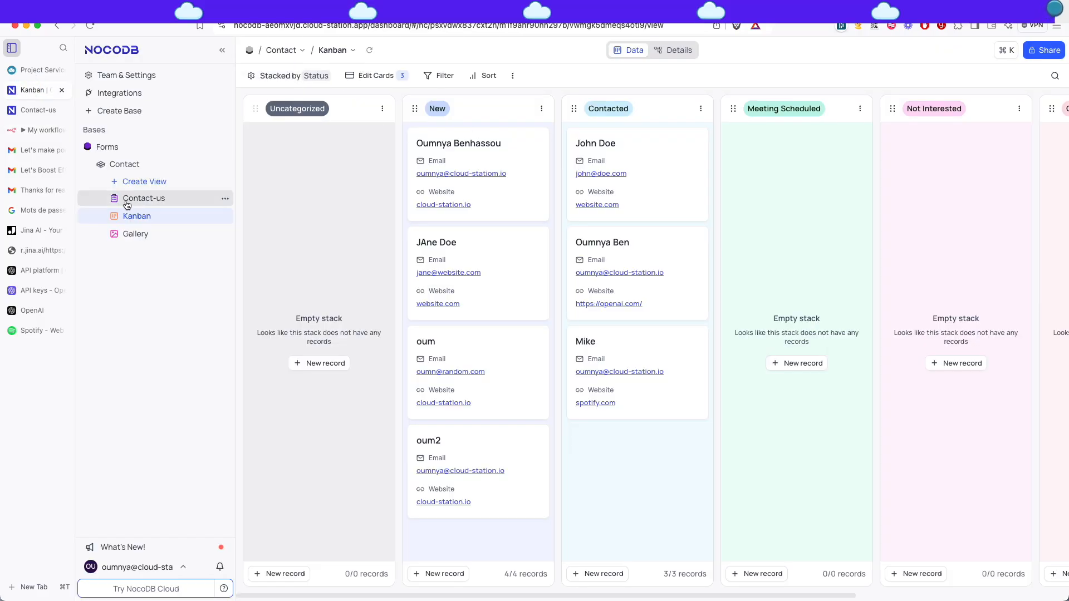
{"action": "left_click", "coordinate": [129, 164]}
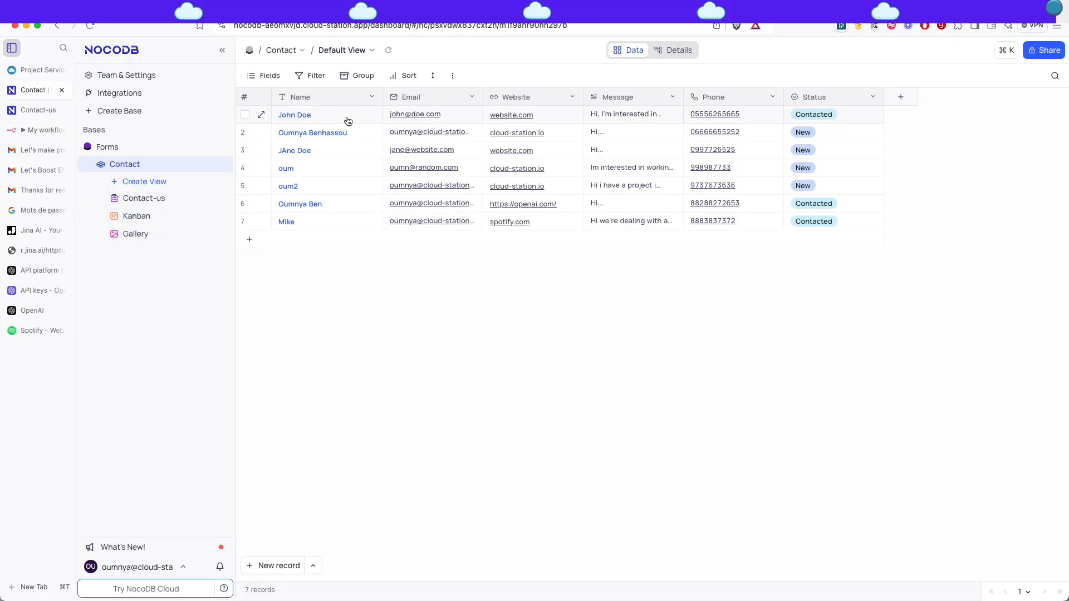